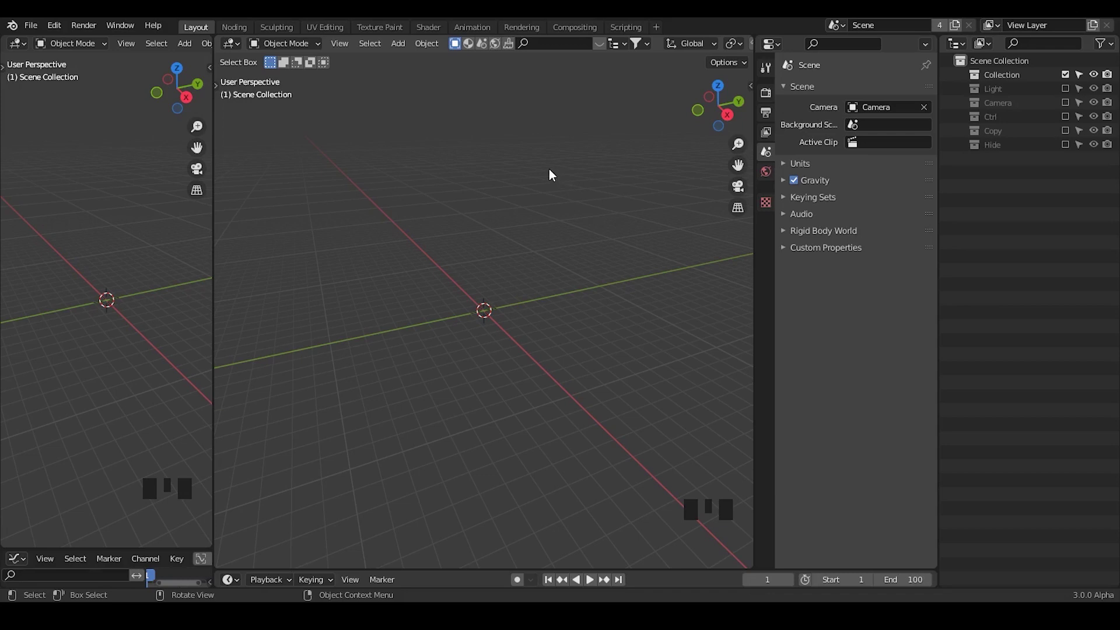
# Open the Append file browser and go to the NodeTree folder inside Preset 1.0.3.blend.
pyautogui.click(33, 27)
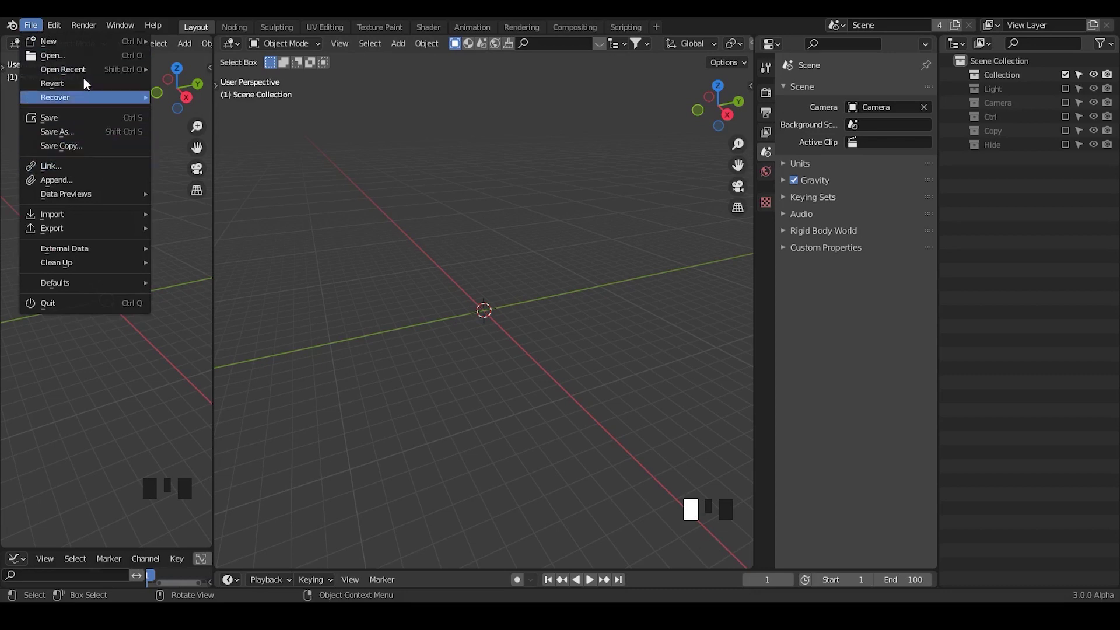
pyautogui.click(103, 187)
pyautogui.click(502, 117)
pyautogui.click(761, 172)
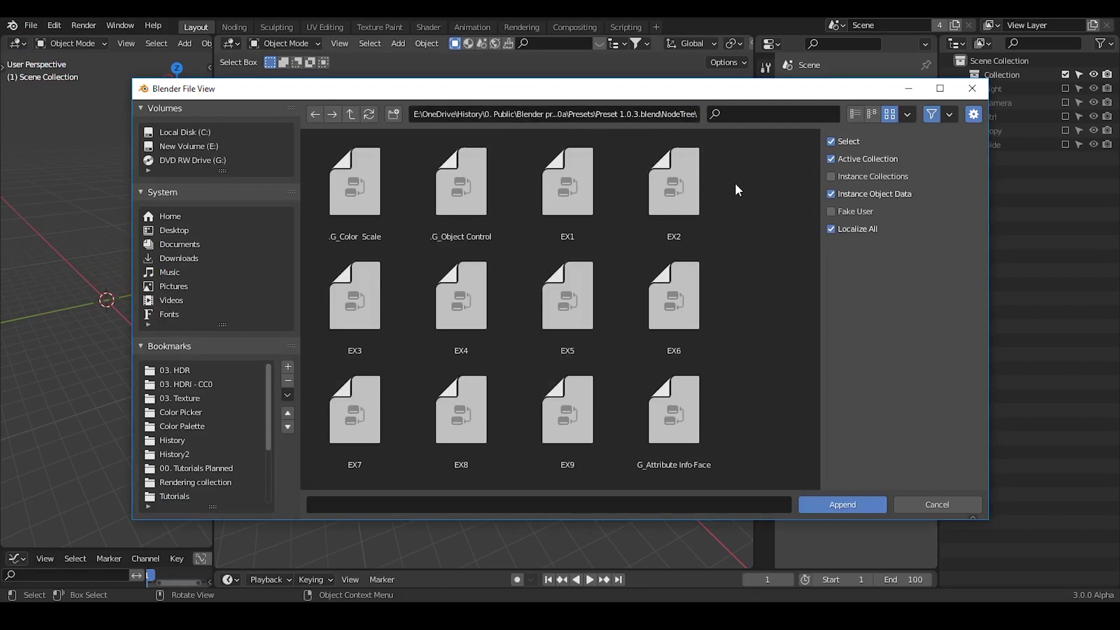
pyautogui.click(352, 114)
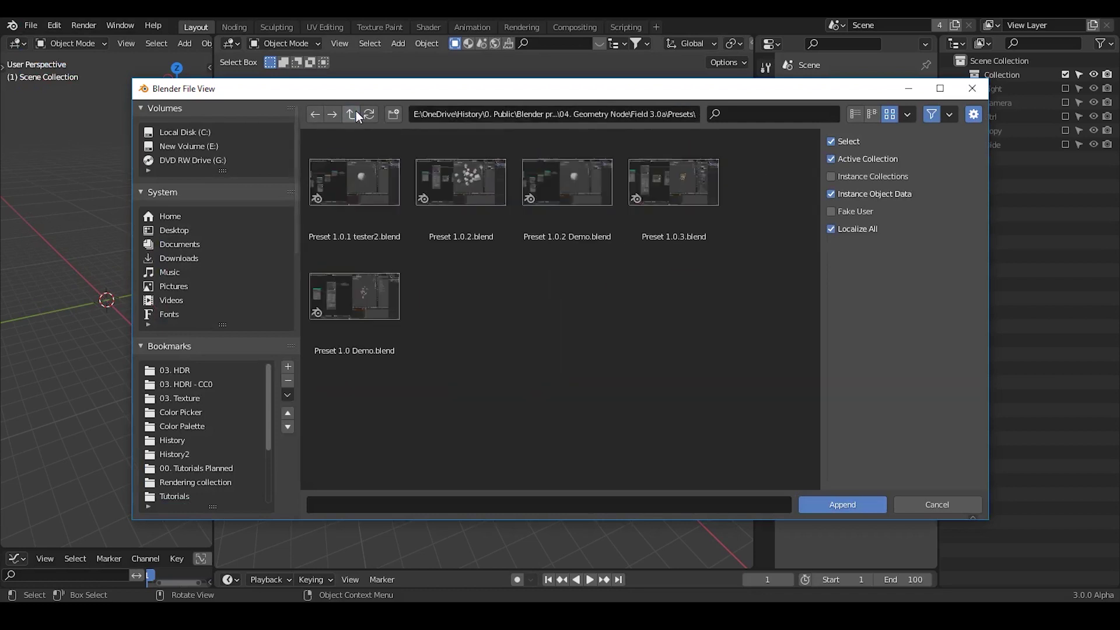
pyautogui.doubleClick(686, 204)
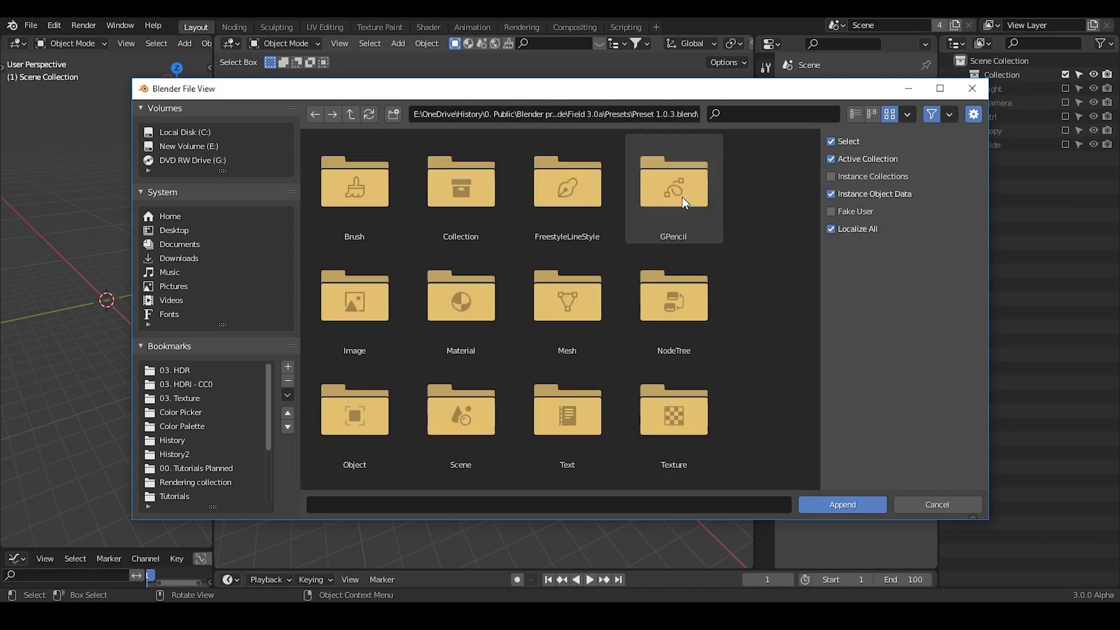
pyautogui.doubleClick(700, 309)
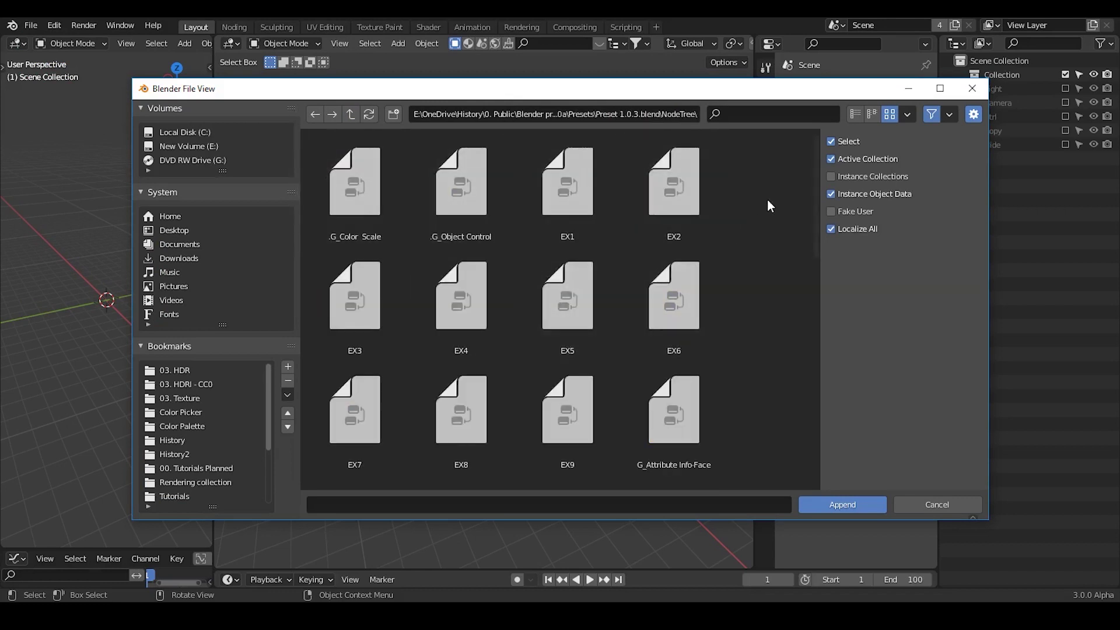
# Select all node groups in the folder except EX1 through EX9.
pyautogui.press('a')
pyautogui.moveTo(820, 207)
pyautogui.mouseDown()
pyautogui.moveTo(830, 471)
pyautogui.moveTo(823, 215)
pyautogui.mouseUp()
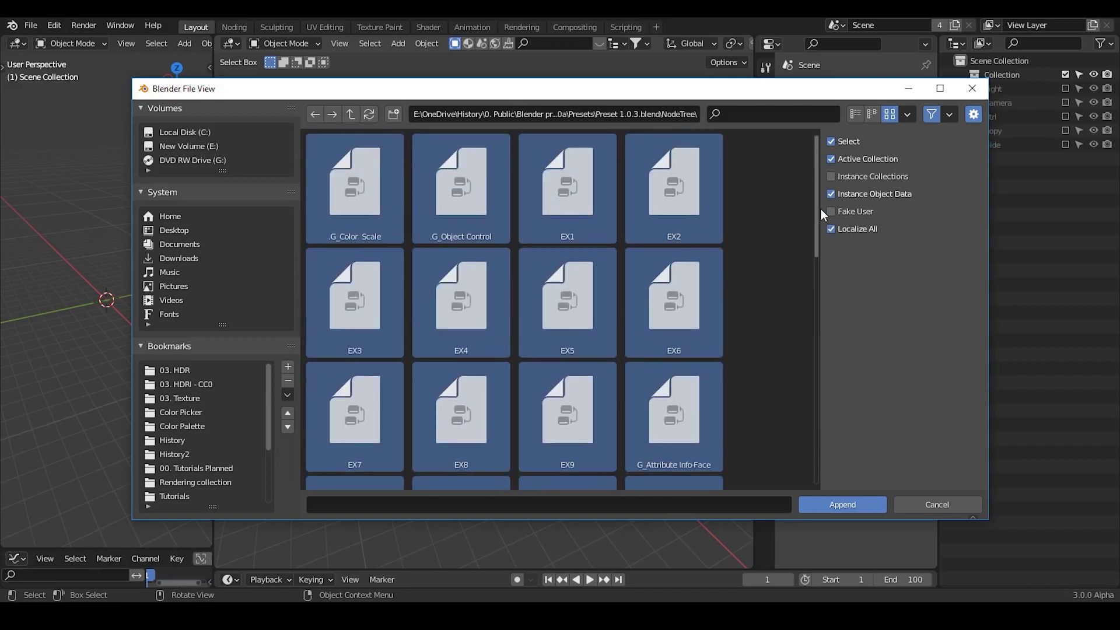
pyautogui.keyDown('ctrl'); pyautogui.click(546, 199); pyautogui.keyUp('ctrl')
pyautogui.keyDown('ctrl'); pyautogui.click(671, 193); pyautogui.keyUp('ctrl')
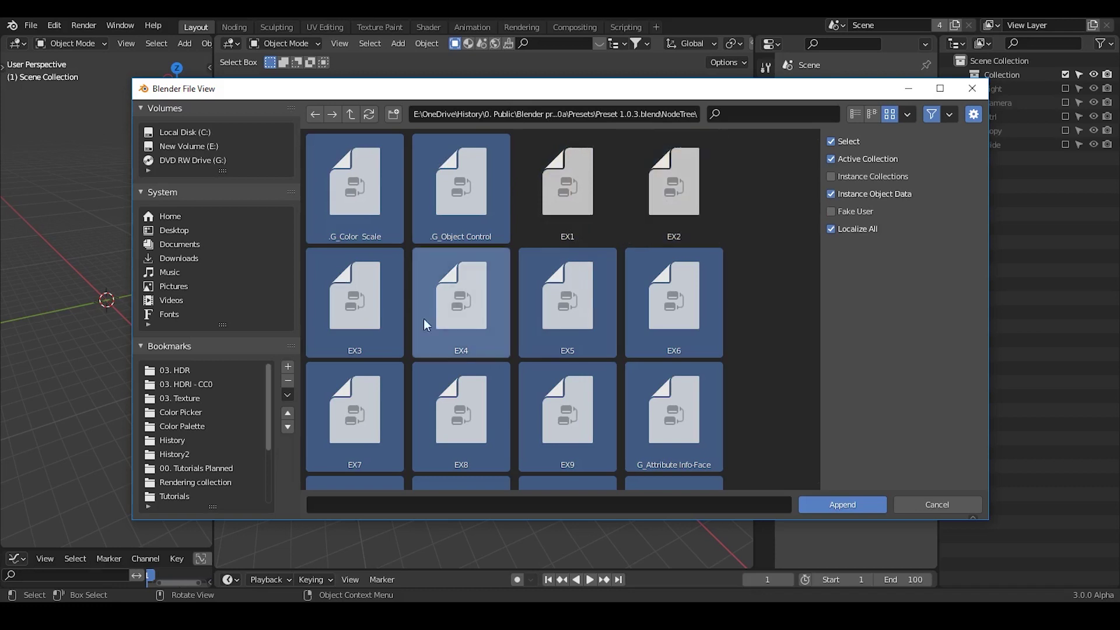
pyautogui.keyDown('ctrl'); pyautogui.click(374, 310); pyautogui.keyUp('ctrl')
pyautogui.keyDown('ctrl'); pyautogui.click(444, 304); pyautogui.keyUp('ctrl')
pyautogui.keyDown('ctrl'); pyautogui.click(558, 298); pyautogui.keyUp('ctrl')
pyautogui.keyDown('ctrl'); pyautogui.click(659, 300); pyautogui.keyUp('ctrl')
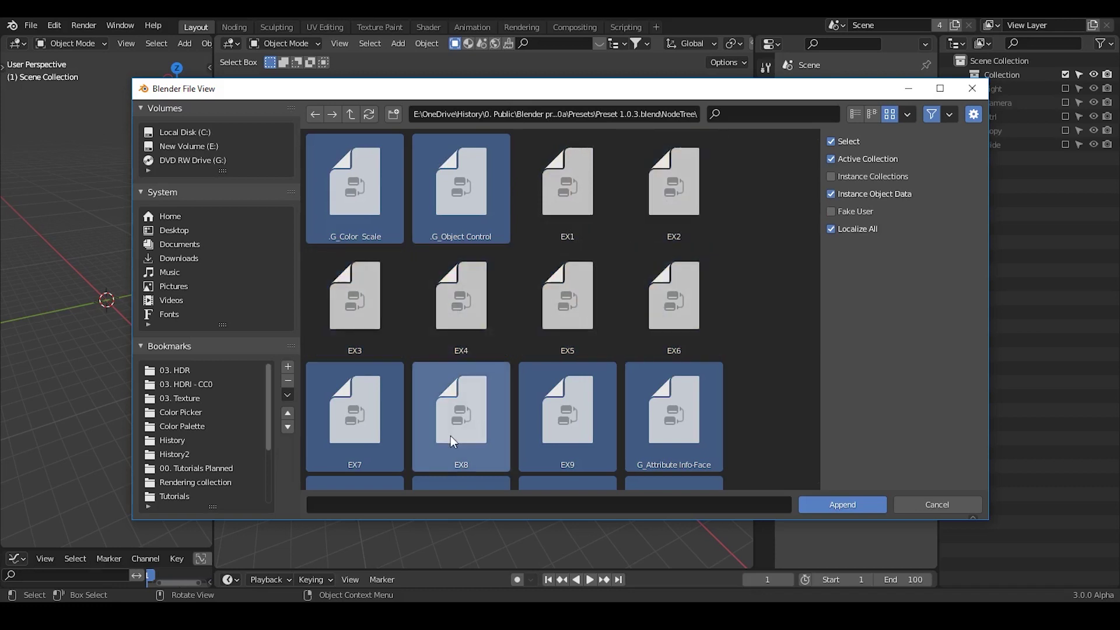
pyautogui.keyDown('ctrl'); pyautogui.click(461, 415); pyautogui.keyUp('ctrl')
pyautogui.keyDown('ctrl'); pyautogui.click(356, 433); pyautogui.keyUp('ctrl')
pyautogui.keyDown('ctrl'); pyautogui.click(563, 416); pyautogui.keyUp('ctrl')
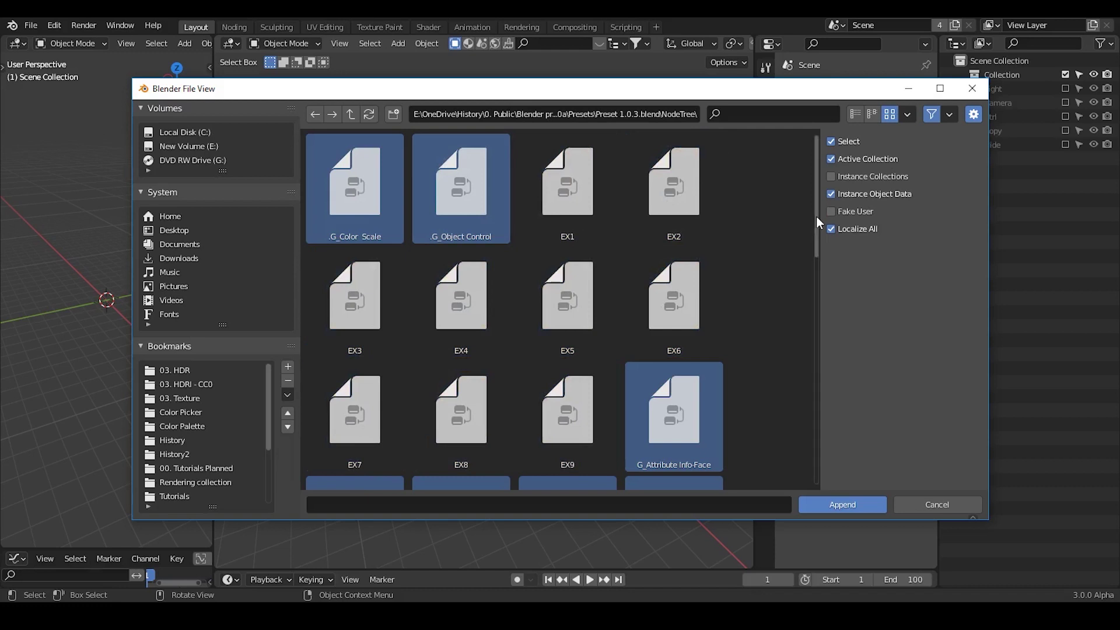
# Enable Fake User for the node groups being appended, and cancel the append.
pyautogui.moveTo(817, 217)
pyautogui.mouseDown()
pyautogui.moveTo(823, 236)
pyautogui.moveTo(824, 202)
pyautogui.mouseUp()
pyautogui.click(846, 214)
pyautogui.moveTo(818, 174)
pyautogui.mouseDown()
pyautogui.moveTo(818, 411)
pyautogui.moveTo(805, 157)
pyautogui.mouseUp()
pyautogui.moveTo(819, 189); pyautogui.dragTo(799, 152)
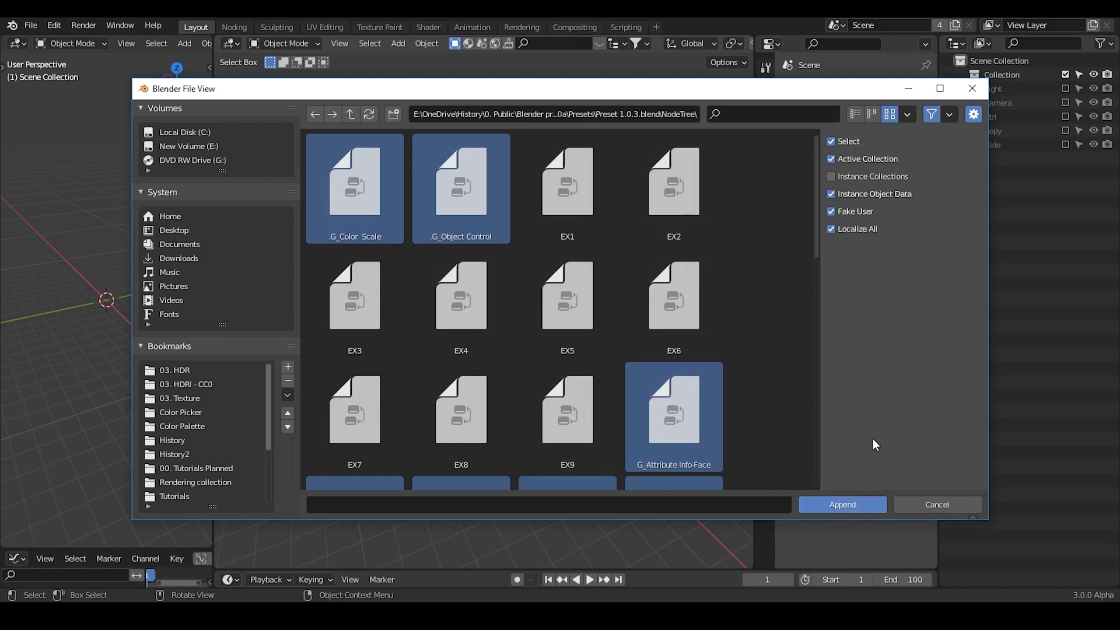
pyautogui.click(932, 505)
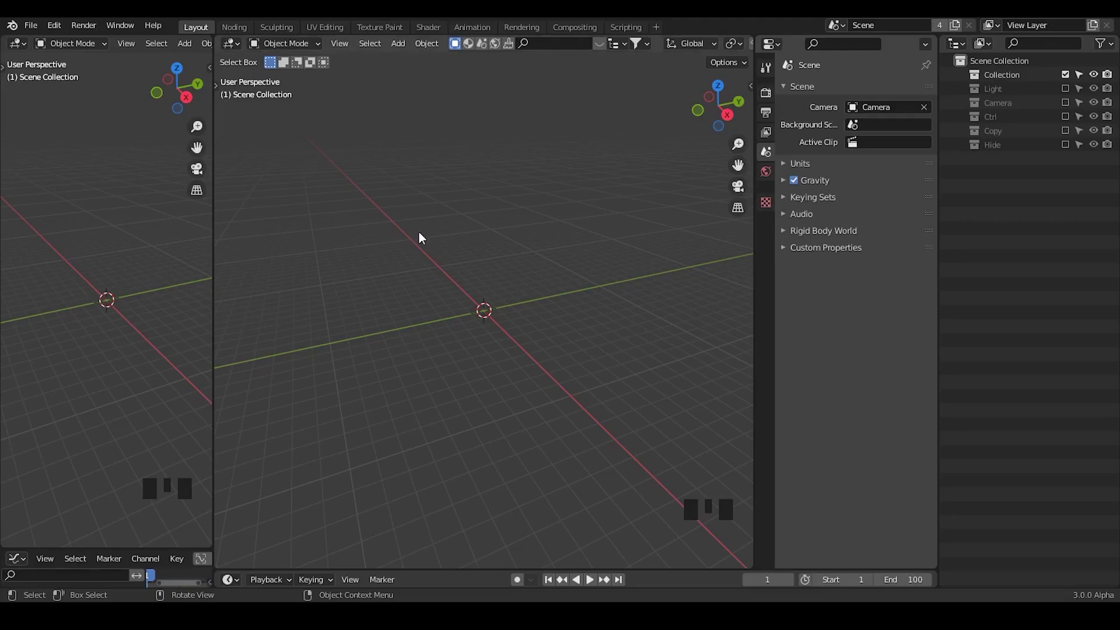
# Switch to the Noding workspace and change the Animation Nodes area to the Geometry Node Editor.
pyautogui.click(232, 28)
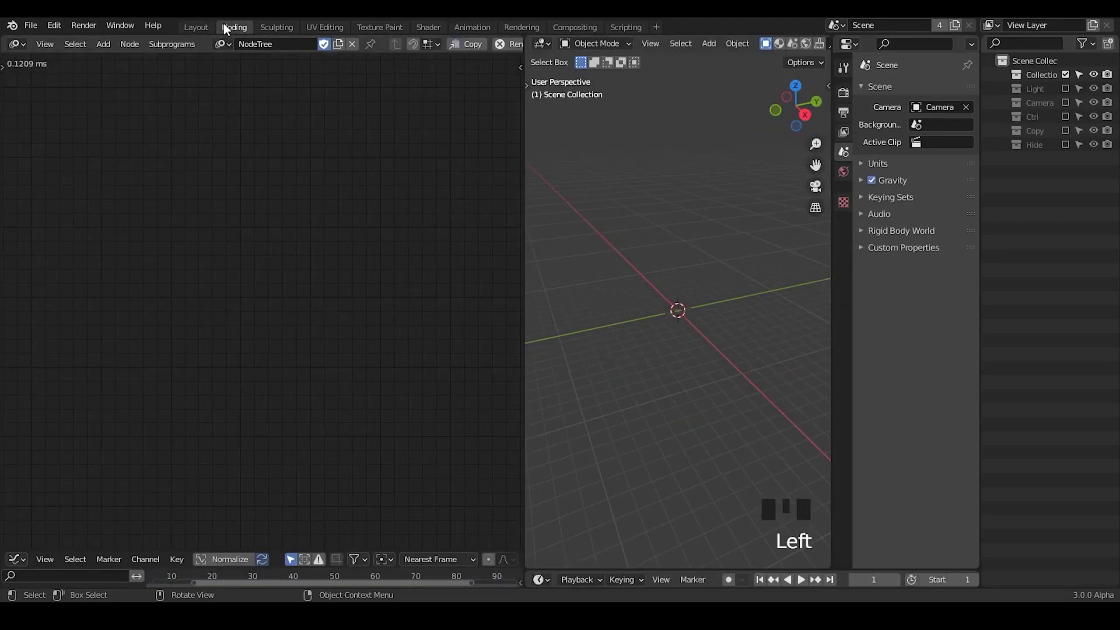
pyautogui.moveTo(636, 282); pyautogui.dragTo(719, 307, button='middle')
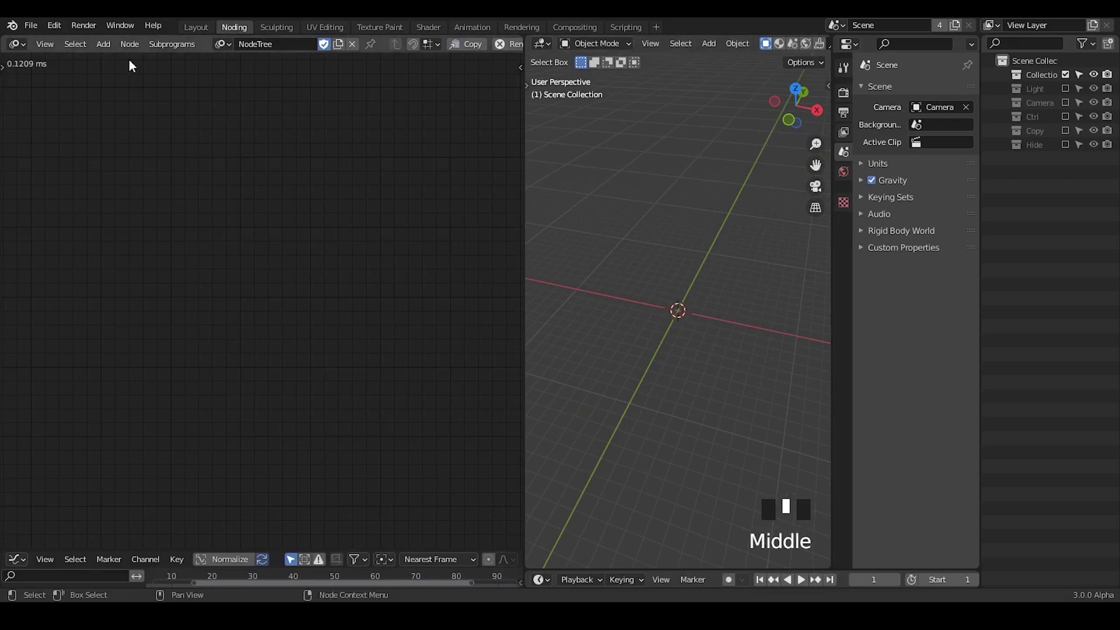
pyautogui.click(15, 45)
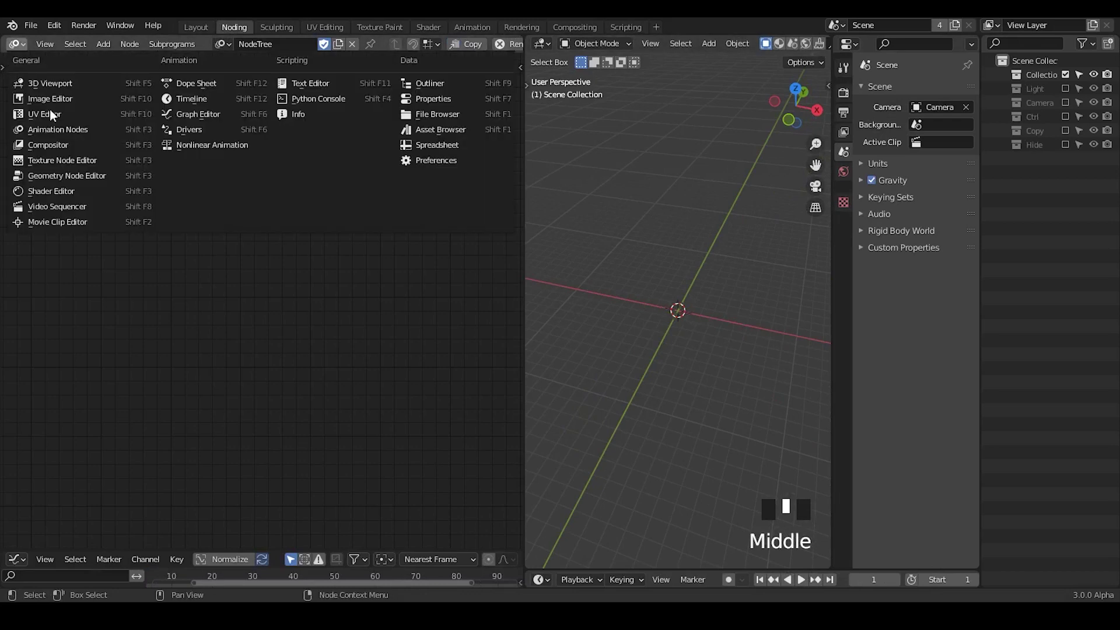
pyautogui.click(92, 178)
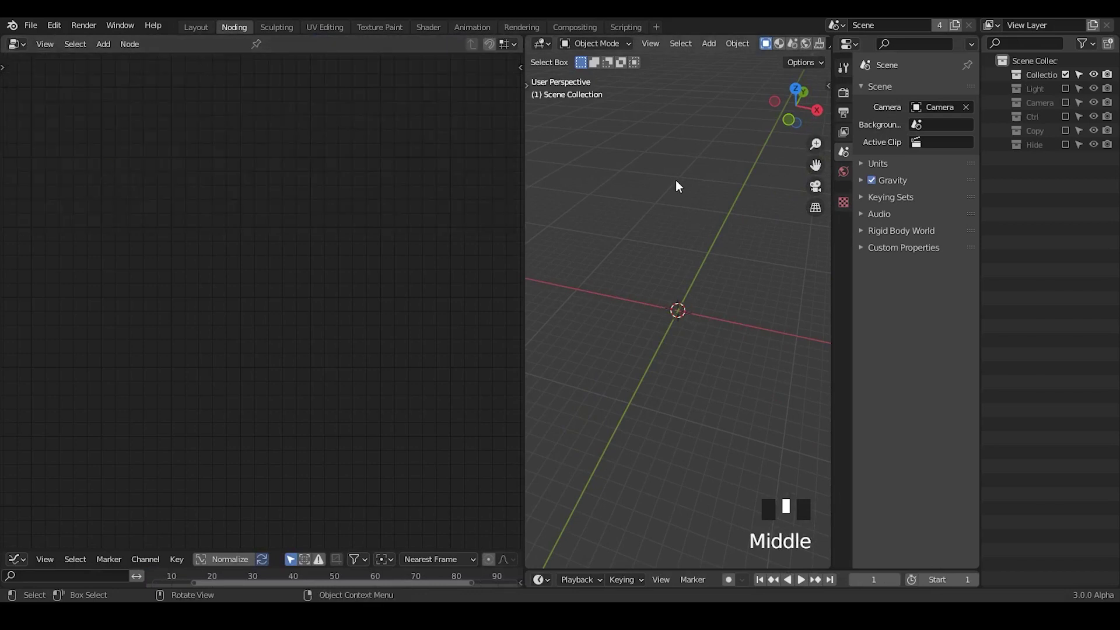
# Add a plane to the scene and give it a new geometry node tree.
pyautogui.hotkey('shift', 'a')
pyautogui.moveTo(675, 181)
pyautogui.click(715, 181)
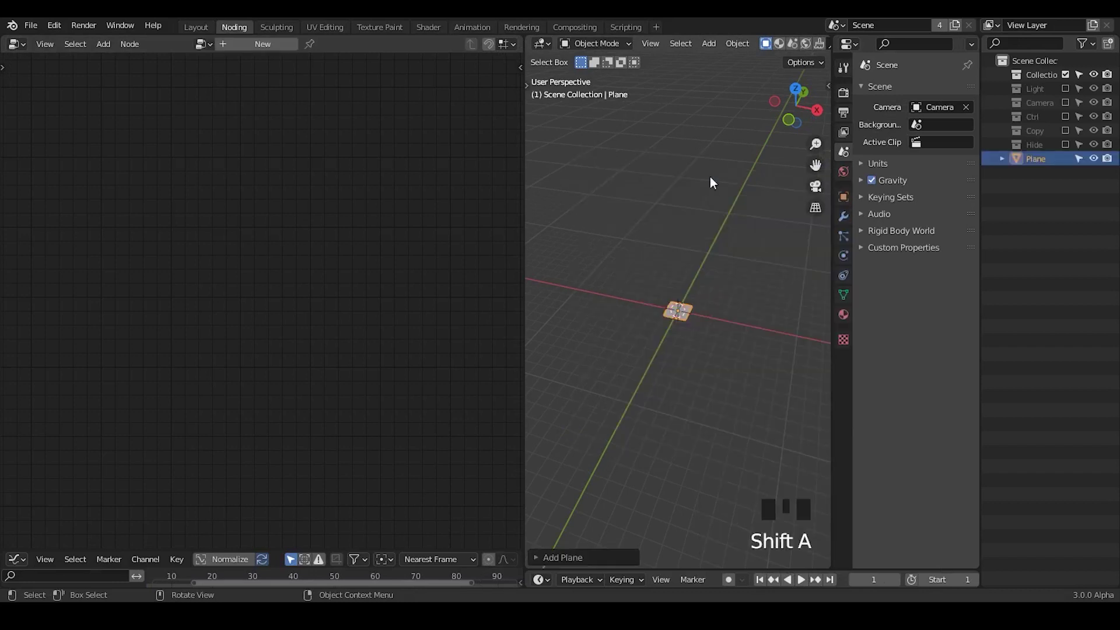
pyautogui.click(262, 45)
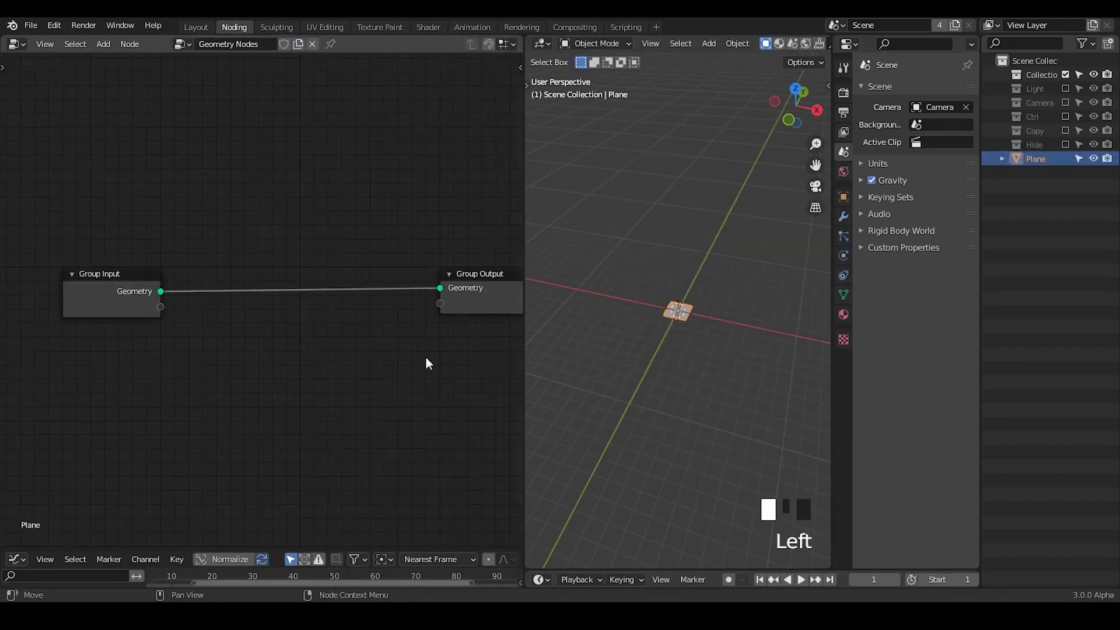
pyautogui.keyDown('ctrl'); pyautogui.moveTo(652, 315); pyautogui.dragTo(675, 313, button='middle'); pyautogui.keyUp('ctrl')
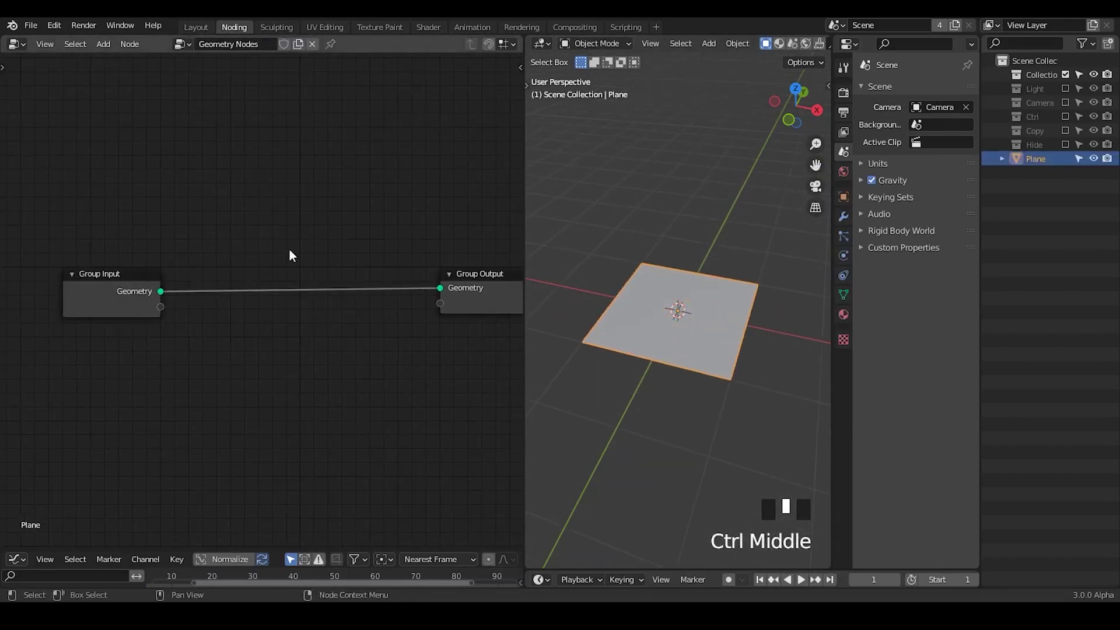
# Cut the Group Input to Group Output link and add an Instance on Points node feeding the output's Geometry.
pyautogui.moveTo(146, 292); pyautogui.dragTo(62, 302)
pyautogui.keyDown('ctrl'); pyautogui.moveTo(201, 236); pyautogui.dragTo(194, 336, button='right'); pyautogui.keyUp('ctrl')
pyautogui.hotkey('ctrl', 'a')
pyautogui.write('point')
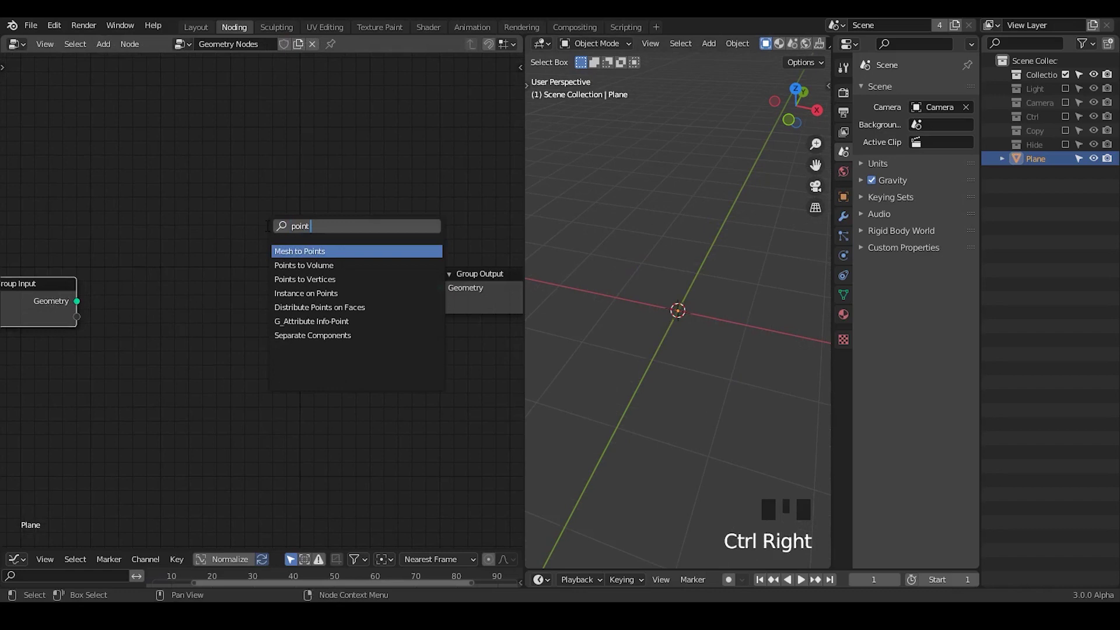
pyautogui.write(' inst')
pyautogui.press('Return')
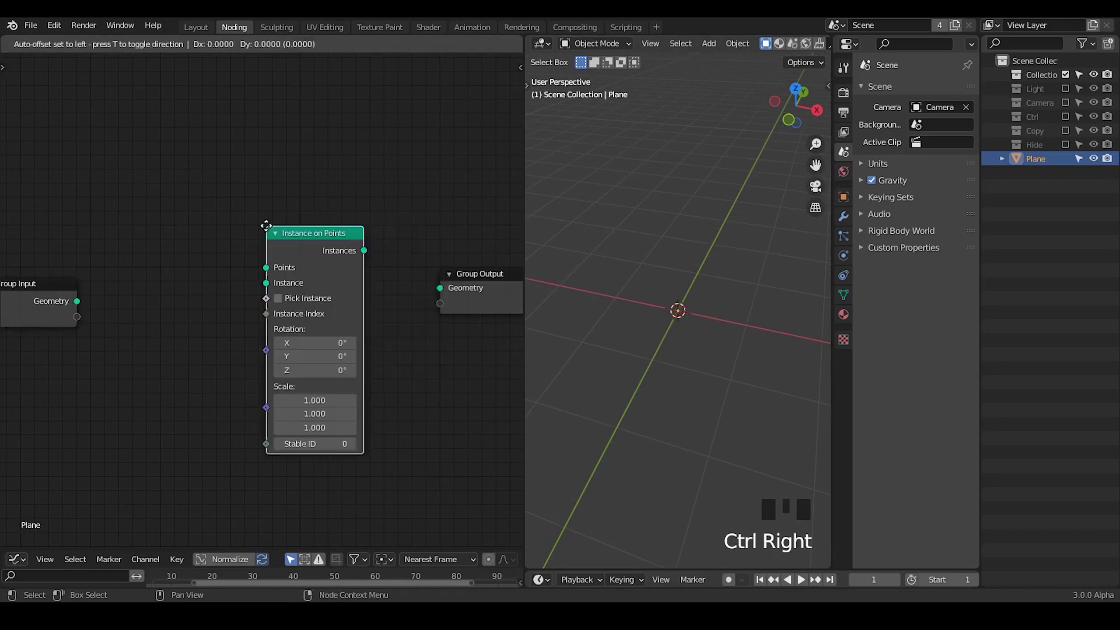
pyautogui.click(266, 226)
pyautogui.moveTo(311, 235); pyautogui.dragTo(449, 297)
pyautogui.moveTo(303, 272); pyautogui.dragTo(361, 233, button='middle')
pyautogui.moveTo(370, 222); pyautogui.dragTo(396, 231)
# Add a Mesh Line node before Instance on Points and move Group Input out of the way.
pyautogui.hotkey('shift', 'a')
pyautogui.click(305, 207)
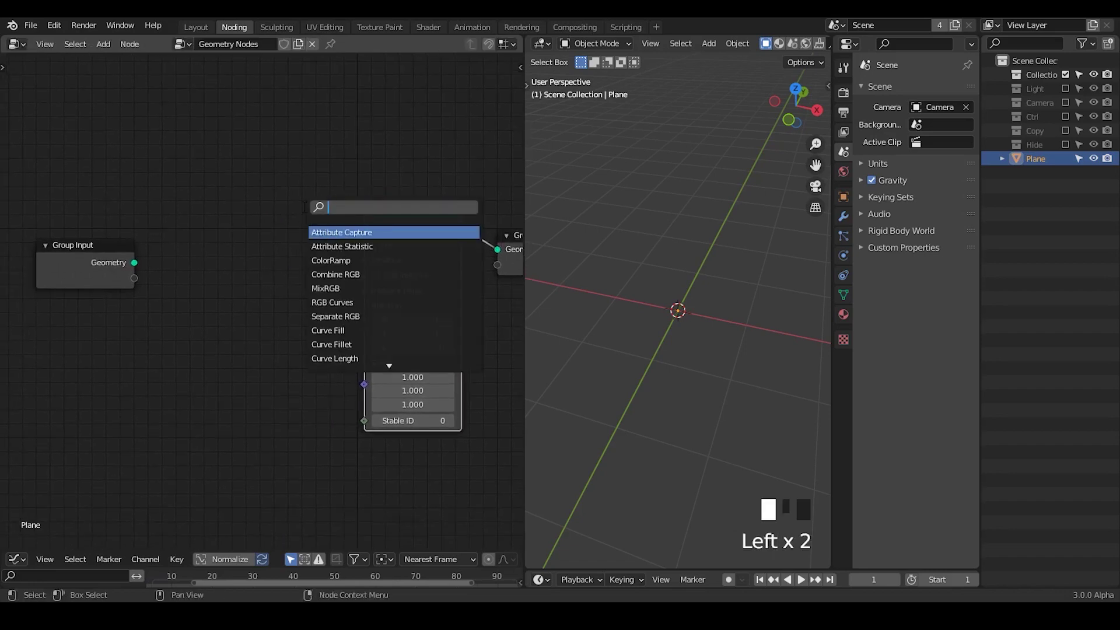
pyautogui.write('mesh line')
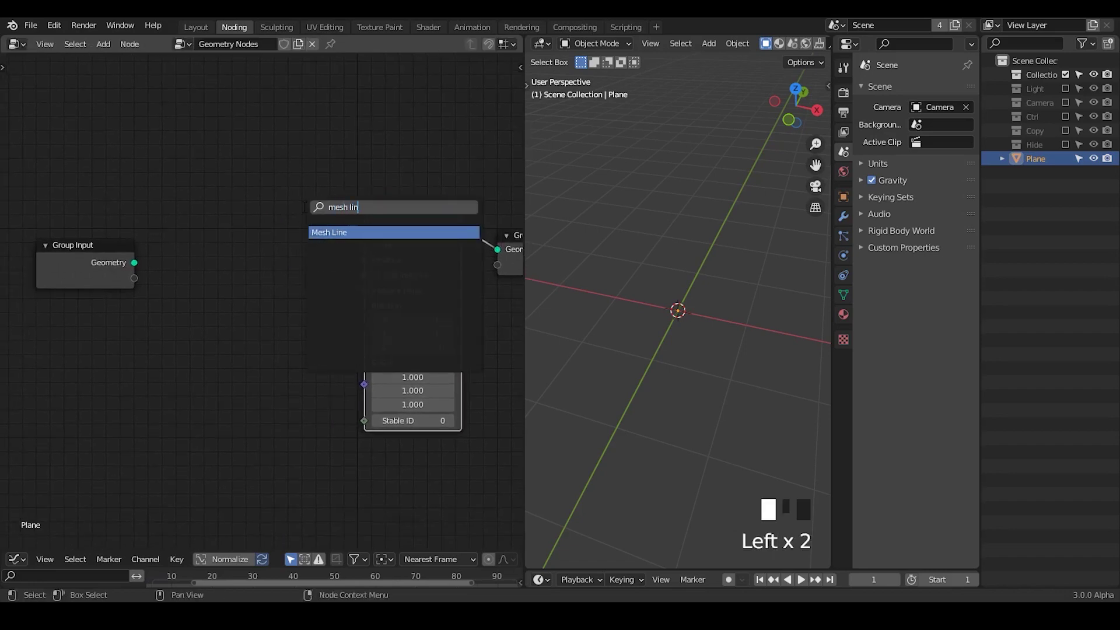
pyautogui.press('Return')
pyautogui.click(154, 129)
pyautogui.moveTo(122, 257); pyautogui.dragTo(8, 267)
pyautogui.moveTo(173, 147); pyautogui.dragTo(153, 139)
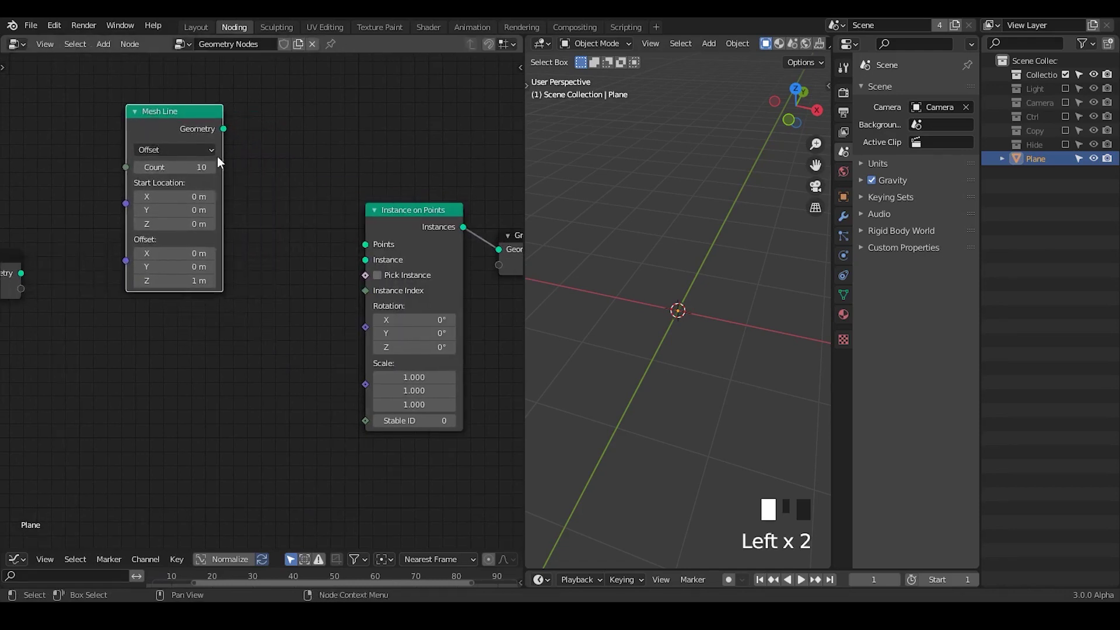
# Add a Curve Line node and place it directly below the Mesh Line node.
pyautogui.hotkey('shift', 'a')
pyautogui.write('curve')
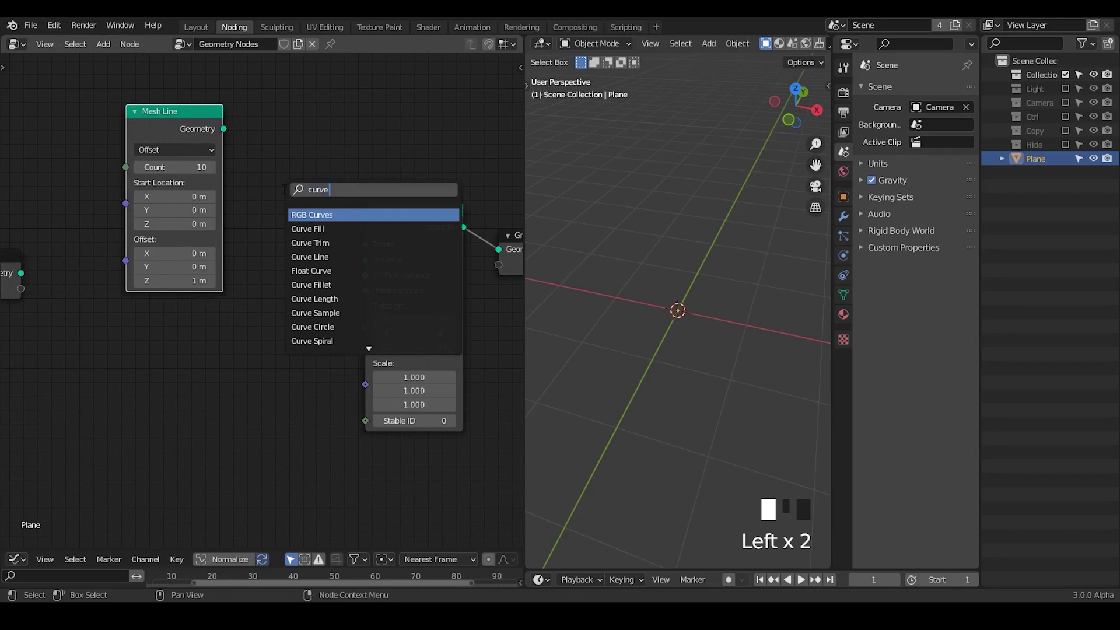
pyautogui.write(' line')
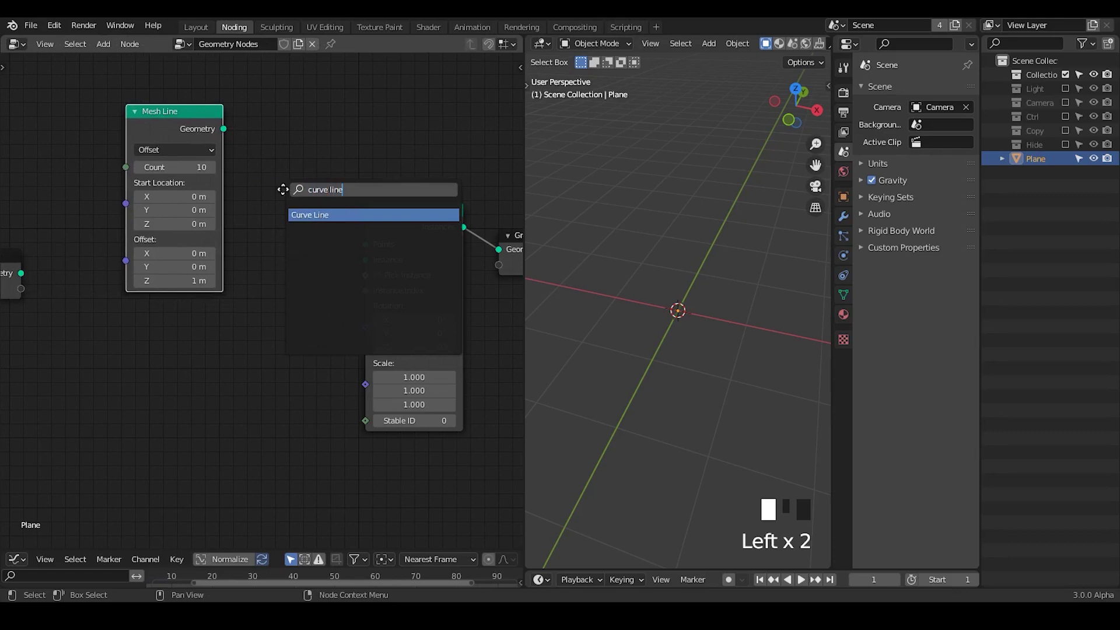
pyautogui.press('Return')
pyautogui.click(109, 345)
pyautogui.moveTo(196, 150); pyautogui.dragTo(193, 168)
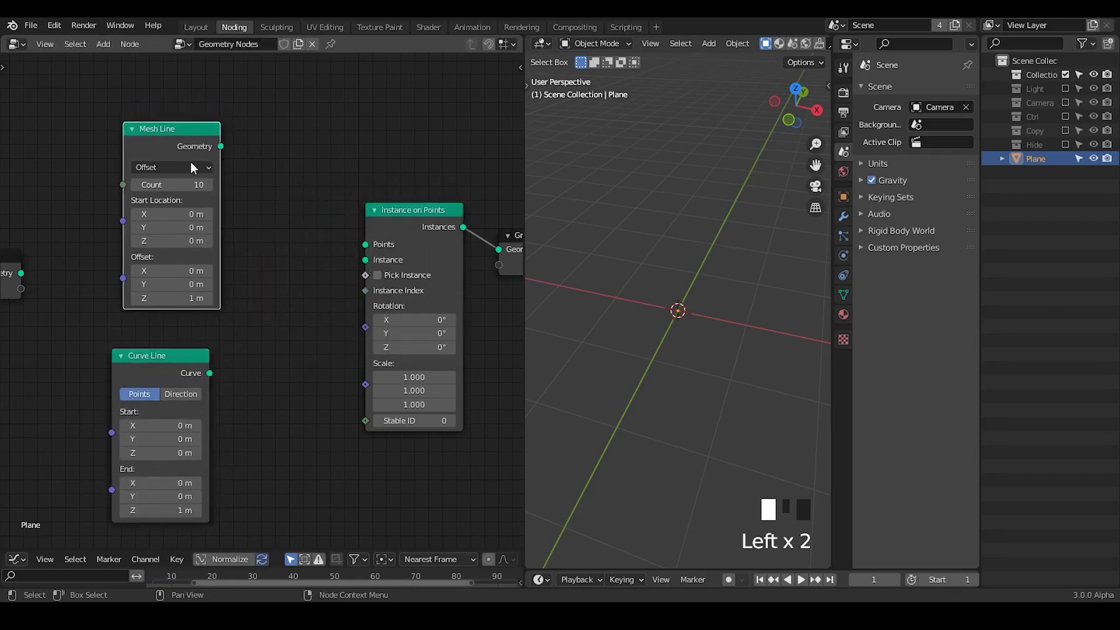
pyautogui.moveTo(149, 375); pyautogui.dragTo(158, 371)
pyautogui.moveTo(287, 384); pyautogui.dragTo(282, 366, button='middle')
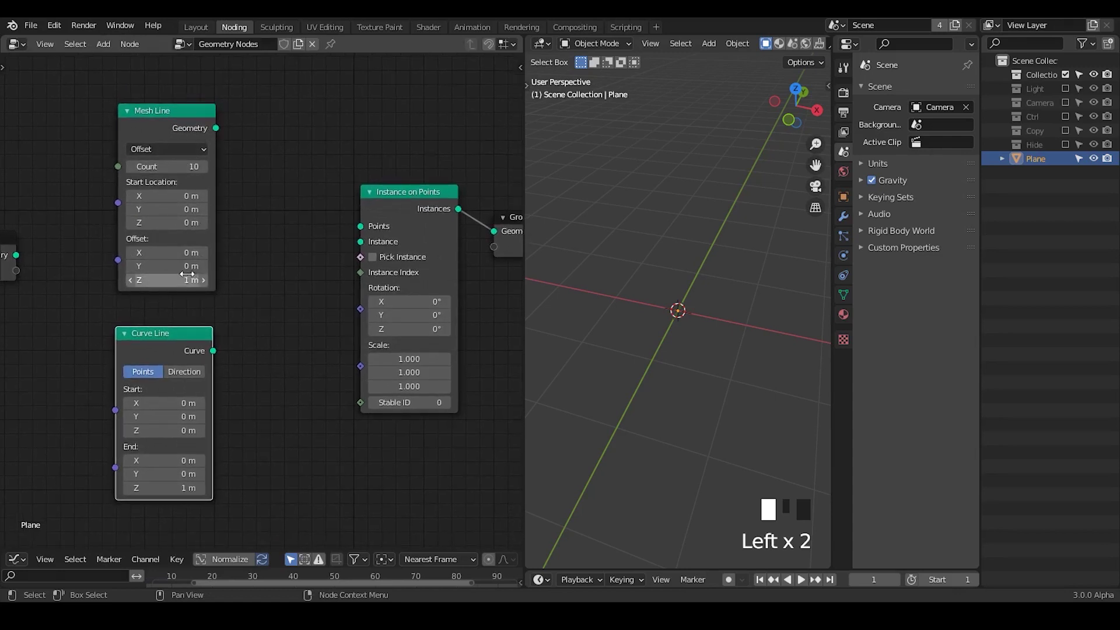
# Set the Mesh Line offset to Y 1 m and Z 0 m, and connect its Geometry to the Points input.
pyautogui.click(188, 267)
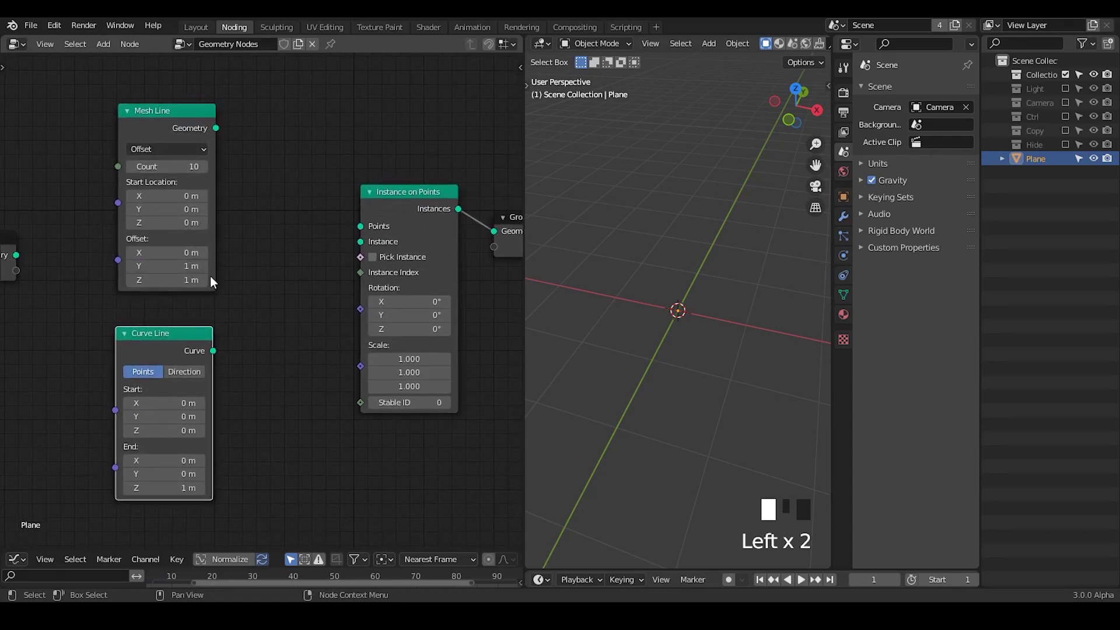
pyautogui.doubleClick(176, 280)
pyautogui.write('0')
pyautogui.press('Return')
pyautogui.moveTo(216, 128); pyautogui.dragTo(360, 226)
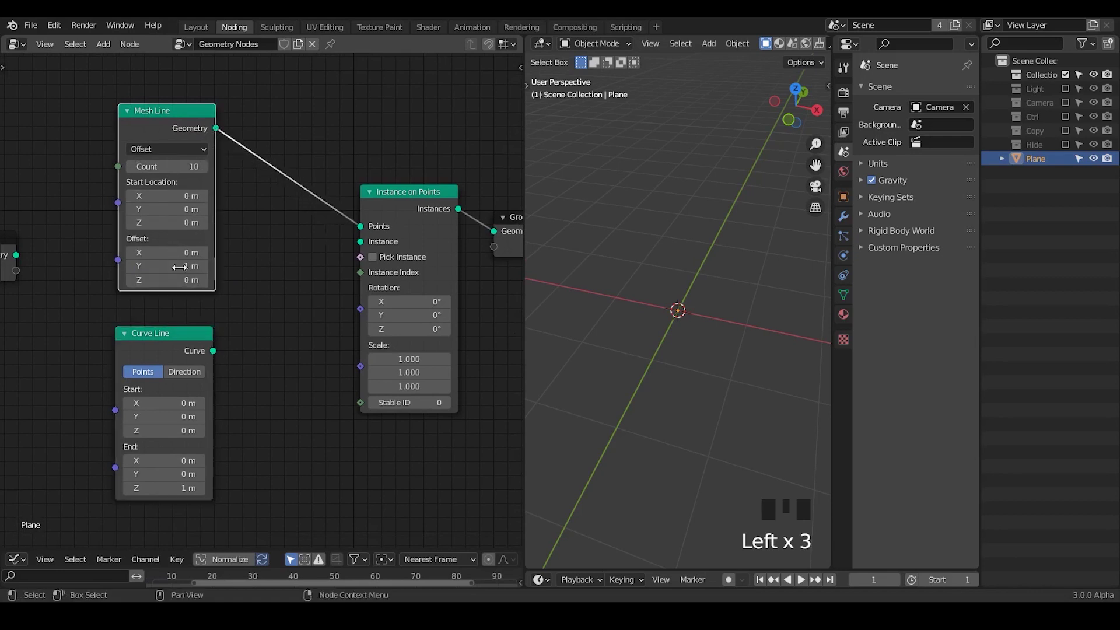
# Set the Curve Line's start X to -1 m, end X to 1 m and end Z to 0 m.
pyautogui.moveTo(677, 318); pyautogui.dragTo(683, 378, button='middle')
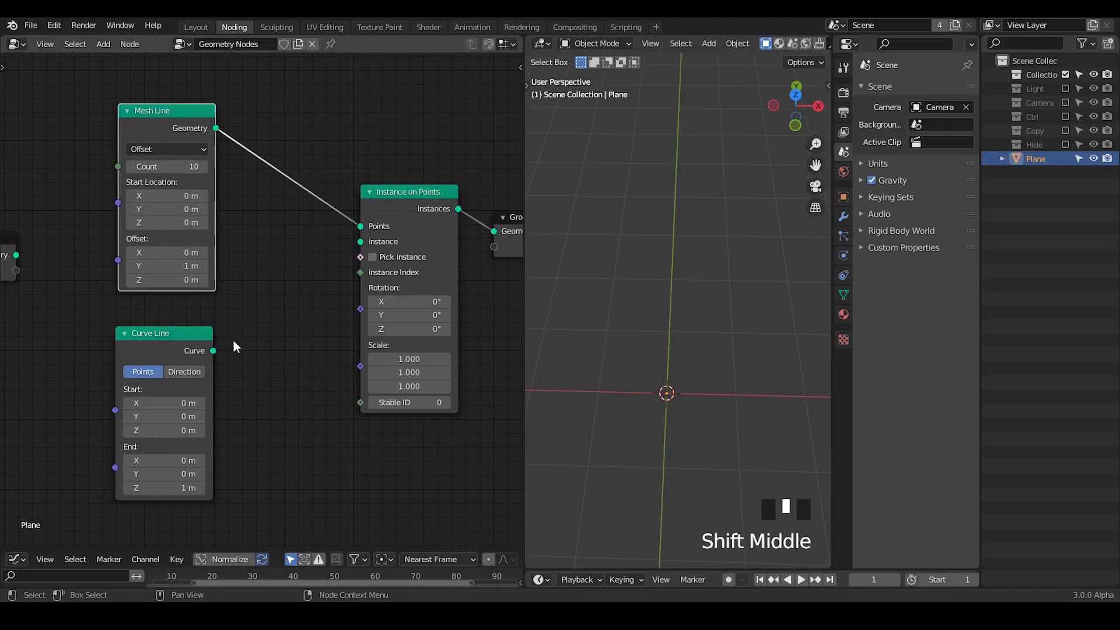
pyautogui.moveTo(193, 354); pyautogui.dragTo(206, 341)
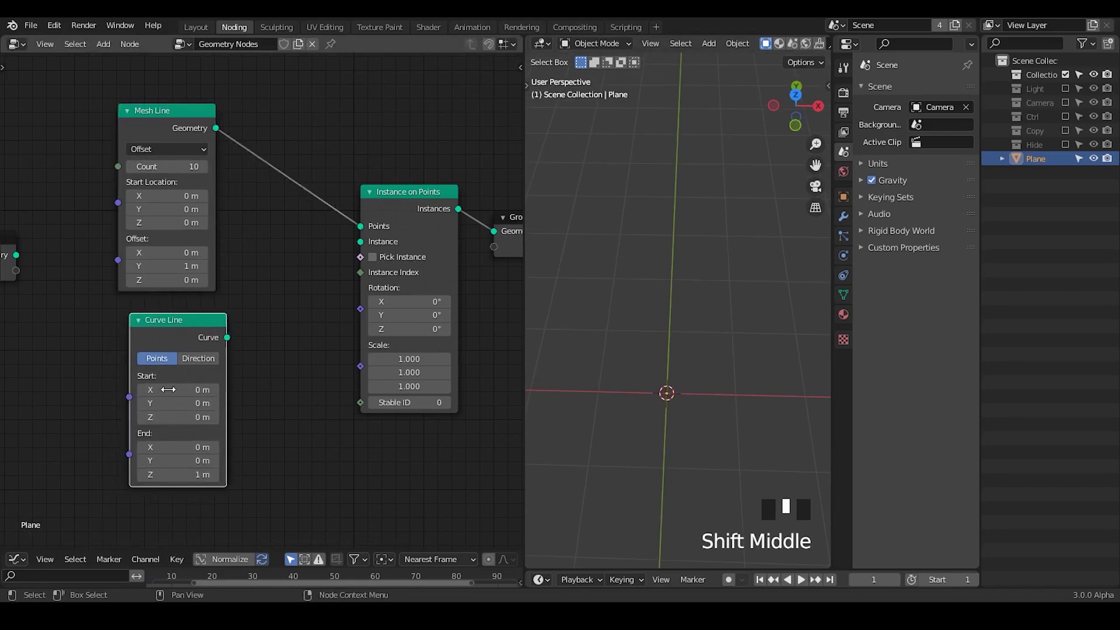
pyautogui.click(181, 392)
pyautogui.write('-1')
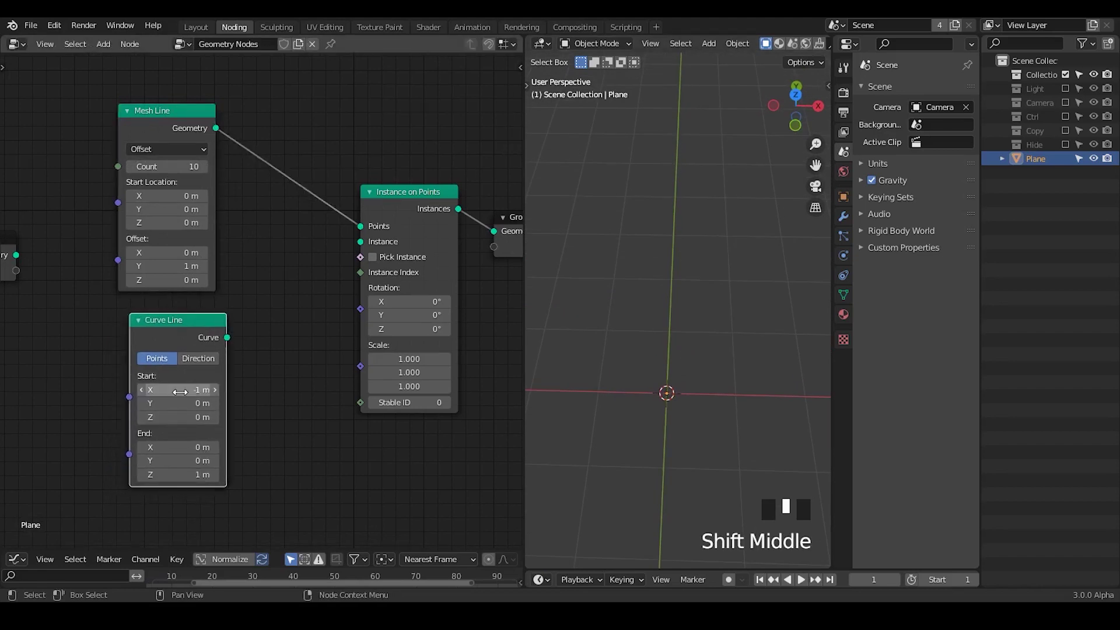
pyautogui.press('Return')
pyautogui.click(181, 447)
pyautogui.write('1')
pyautogui.press('Return')
pyautogui.click(183, 478)
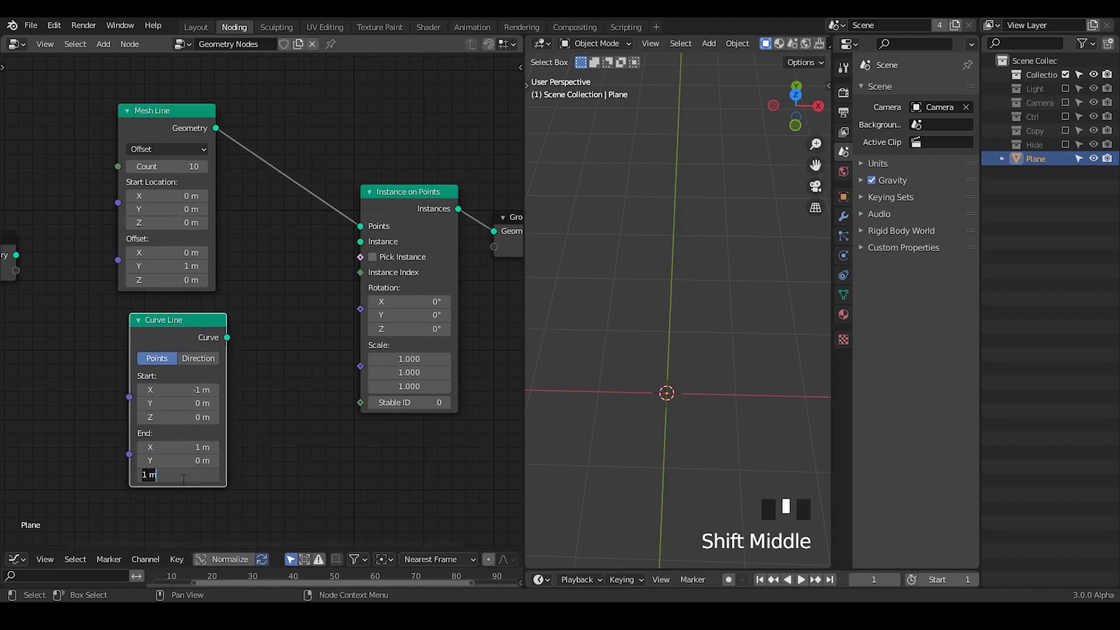
# Connect the Curve Line's Curve to the Instance input and widen the gap between Instance on Points and Group Output.
pyautogui.moveTo(227, 340); pyautogui.dragTo(361, 246)
pyautogui.keyDown('shift'); pyautogui.moveTo(369, 318); pyautogui.dragTo(175, 302, button='middle'); pyautogui.keyUp('shift')
pyautogui.moveTo(422, 203); pyautogui.dragTo(505, 189)
pyautogui.moveTo(216, 194); pyautogui.dragTo(156, 217)
# Mark the far end of the instanced curve lines with an annotation stroke and erase it.
pyautogui.keyDown('ctrl'); pyautogui.moveTo(677, 226); pyautogui.dragTo(695, 270, button='middle'); pyautogui.keyUp('ctrl')
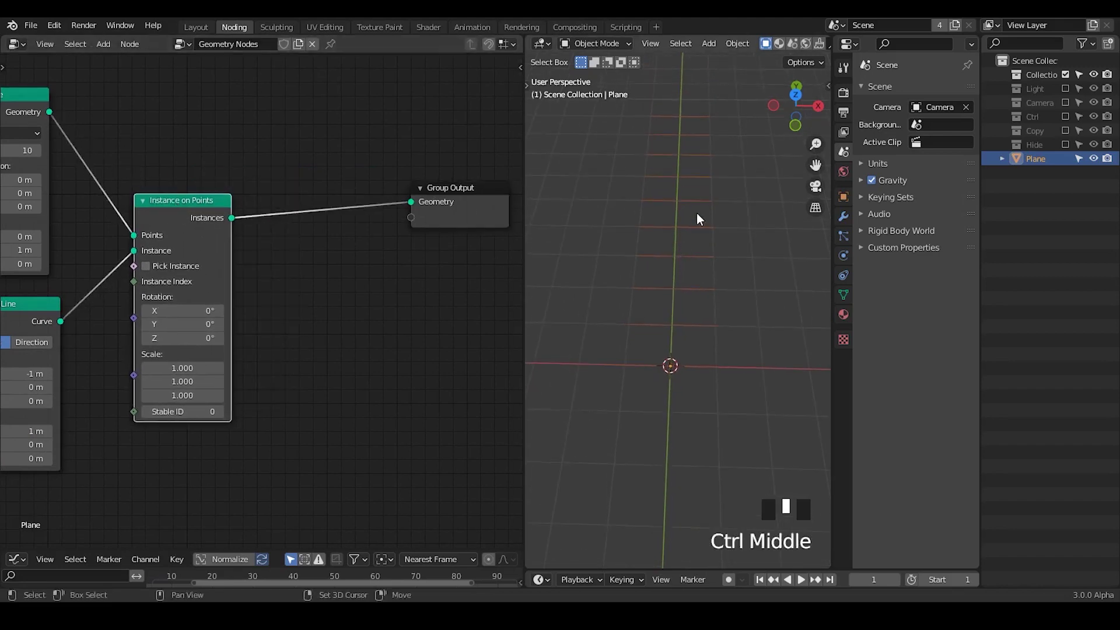
pyautogui.keyDown('shift'); pyautogui.moveTo(686, 108); pyautogui.dragTo(689, 160, button='middle'); pyautogui.keyUp('shift')
pyautogui.moveTo(650, 148); pyautogui.dragTo(690, 148)
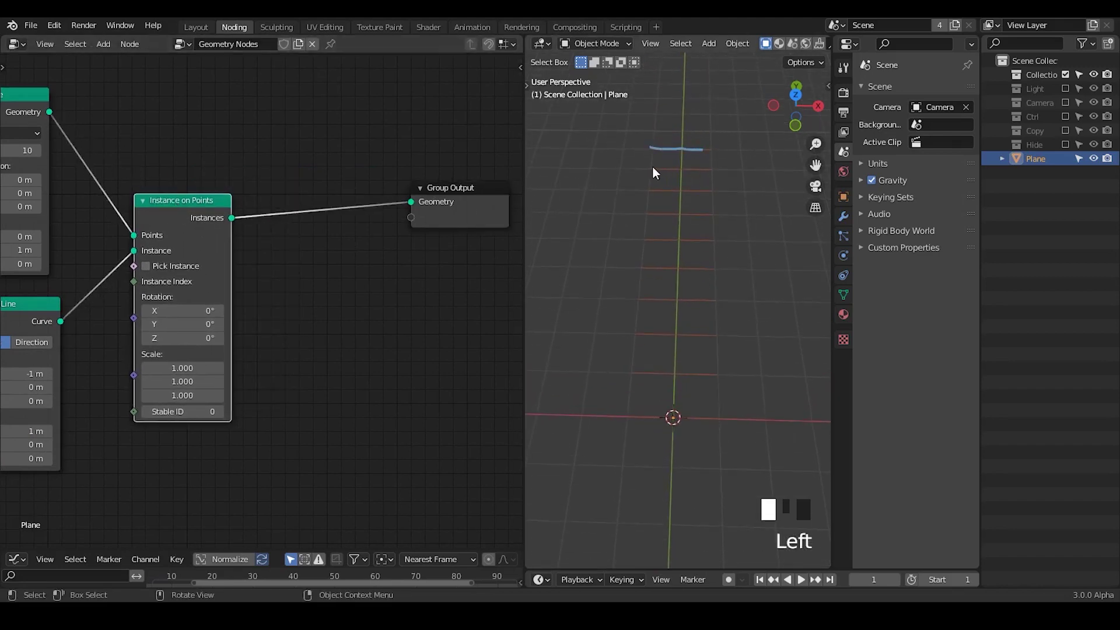
pyautogui.moveTo(708, 143); pyautogui.dragTo(680, 192, button='right')
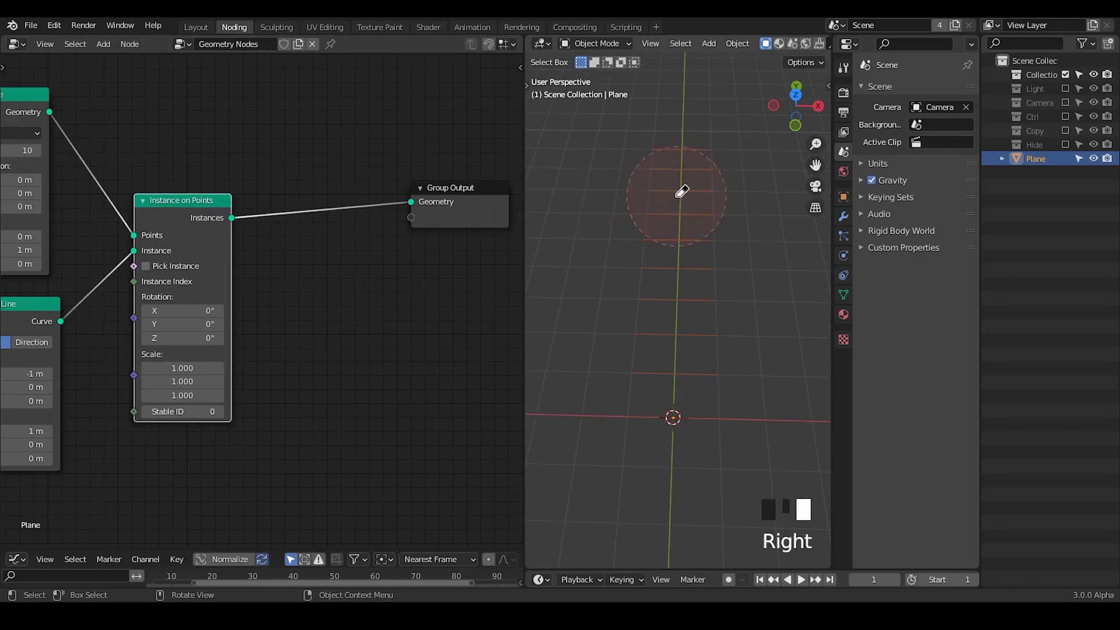
# Add the G_Negati group node and place it to the left of the Curve Line node.
pyautogui.moveTo(138, 429); pyautogui.dragTo(300, 356, button='middle')
pyautogui.moveTo(103, 366); pyautogui.dragTo(185, 350, button='middle')
pyautogui.moveTo(268, 236); pyautogui.dragTo(288, 231)
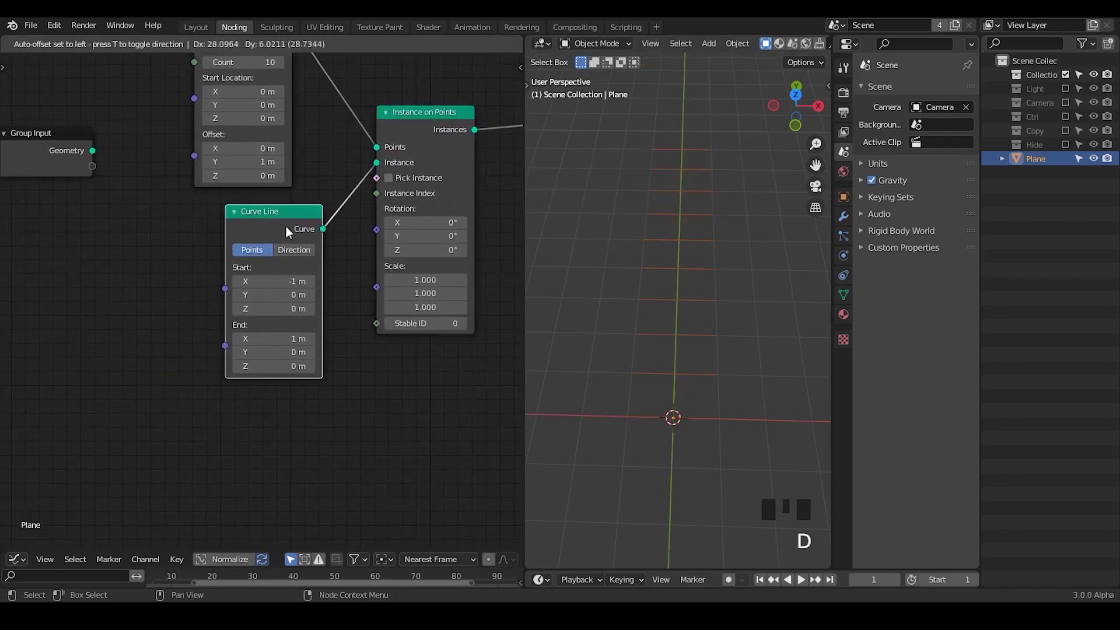
pyautogui.moveTo(120, 391); pyautogui.dragTo(193, 365, button='middle')
pyautogui.hotkey('shift', 'a')
pyautogui.click(199, 334)
pyautogui.write('negati')
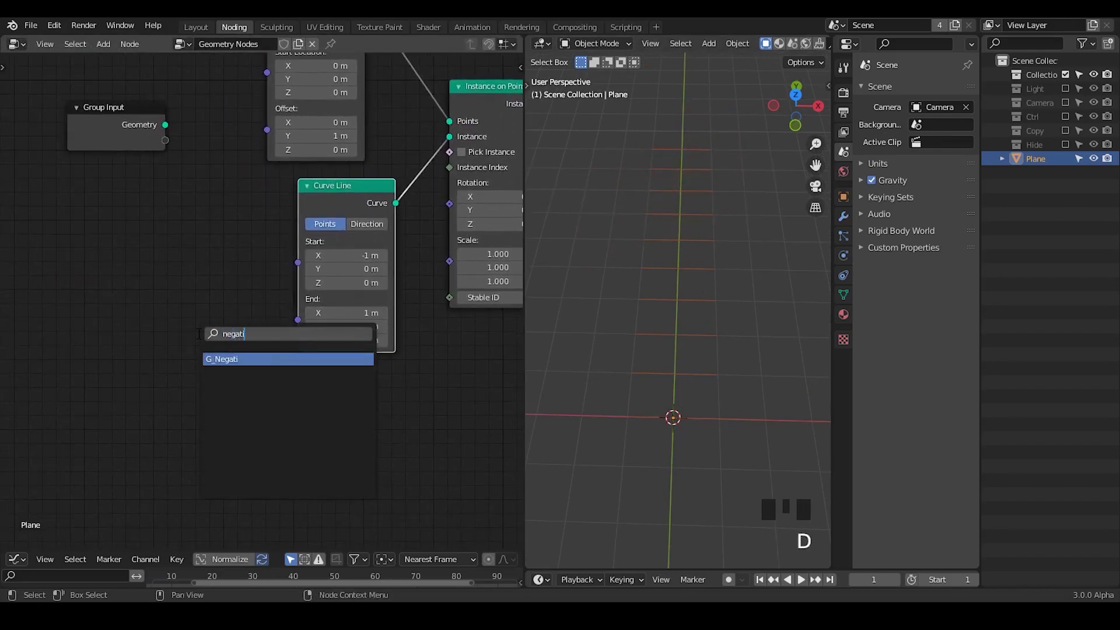
pyautogui.press('Return')
pyautogui.click(44, 250)
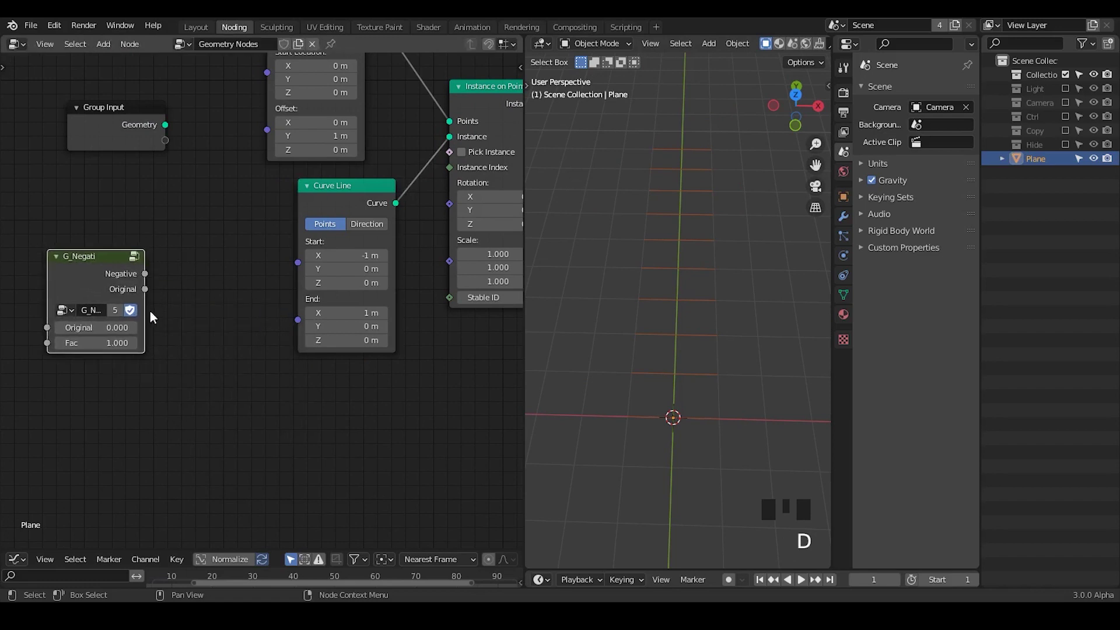
# Add a Combine XYZ node between G_Negati and Curve Line, and place a duplicate of it directly below.
pyautogui.moveTo(153, 315); pyautogui.dragTo(253, 306, button='middle')
pyautogui.write('dcombine')
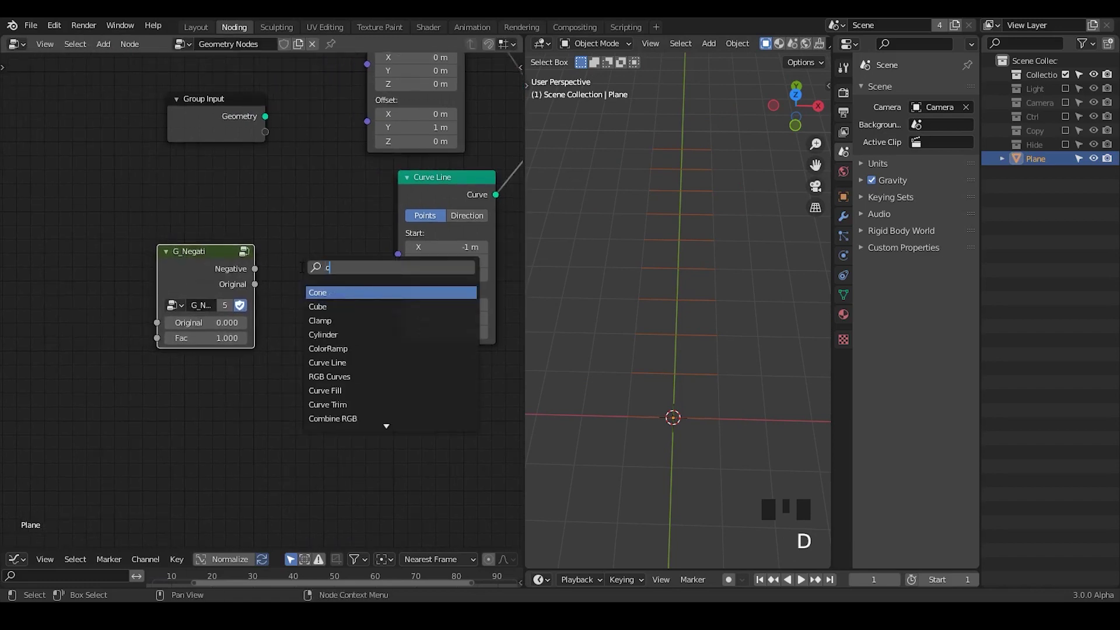
pyautogui.press('Down')
pyautogui.press('Return')
pyautogui.click(272, 220)
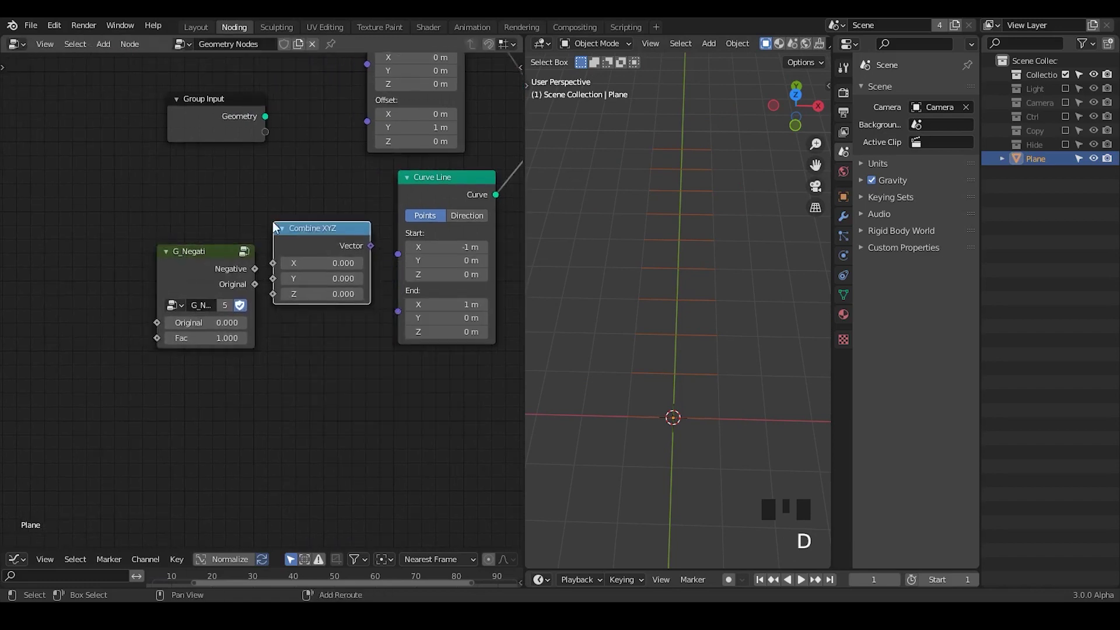
pyautogui.hotkey('shift', 'd')
pyautogui.click(278, 318)
# Connect Negative and Original to the X inputs of the upper and lower Combine XYZ, and their Vectors to Curve Line's Start and End.
pyautogui.moveTo(249, 277); pyautogui.dragTo(273, 263)
pyautogui.moveTo(226, 325); pyautogui.dragTo(279, 360)
pyautogui.moveTo(371, 245); pyautogui.dragTo(398, 254)
pyautogui.moveTo(361, 344); pyautogui.dragTo(404, 275)
# Set the Original value of the G_Negati node to 4.
pyautogui.moveTo(169, 350); pyautogui.dragTo(184, 350)
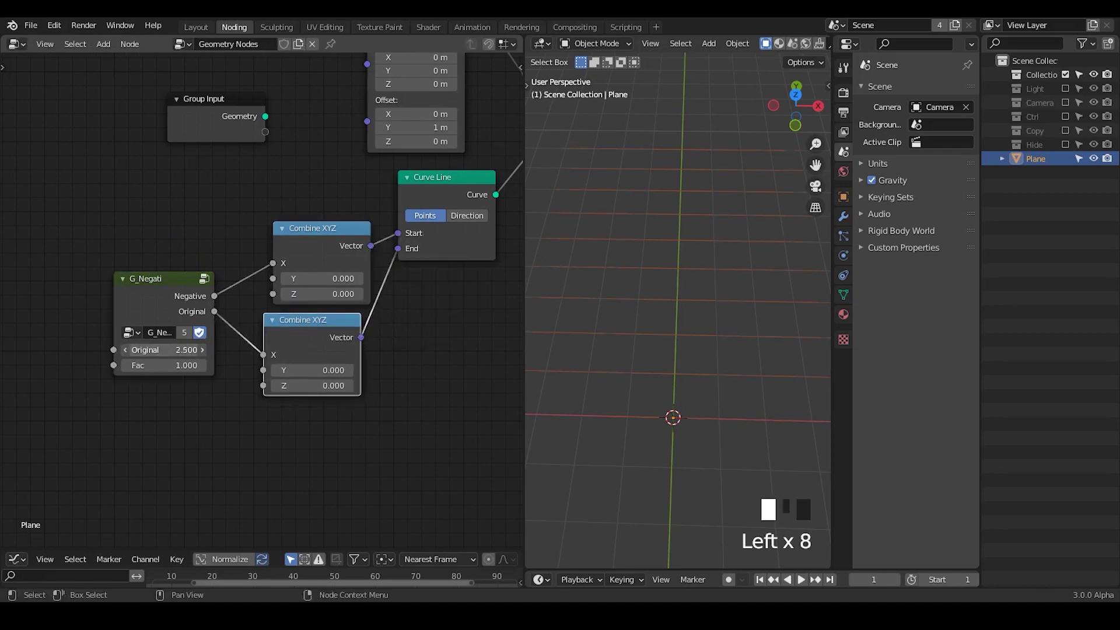
pyautogui.click(169, 350)
pyautogui.write('2.45')
pyautogui.press('Return')
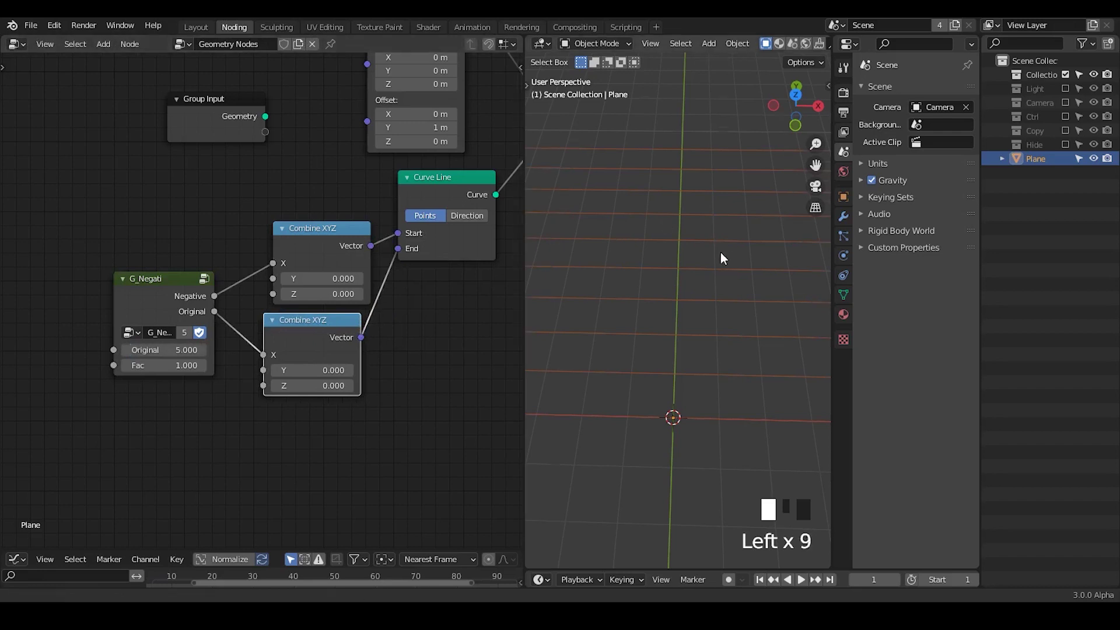
pyautogui.keyDown('ctrl'); pyautogui.moveTo(722, 258); pyautogui.dragTo(692, 313, button='middle'); pyautogui.keyUp('ctrl')
pyautogui.click(125, 350)
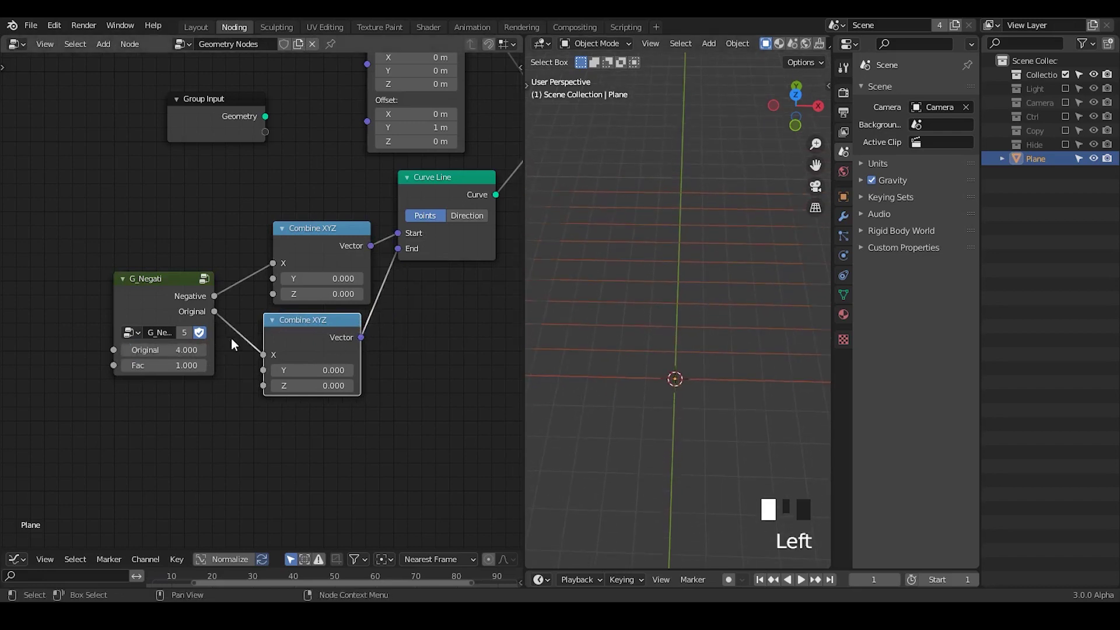
# Insert a Curve to Mesh node on the link between Instance on Points and Group Output.
pyautogui.moveTo(412, 308); pyautogui.dragTo(39, 413, button='middle')
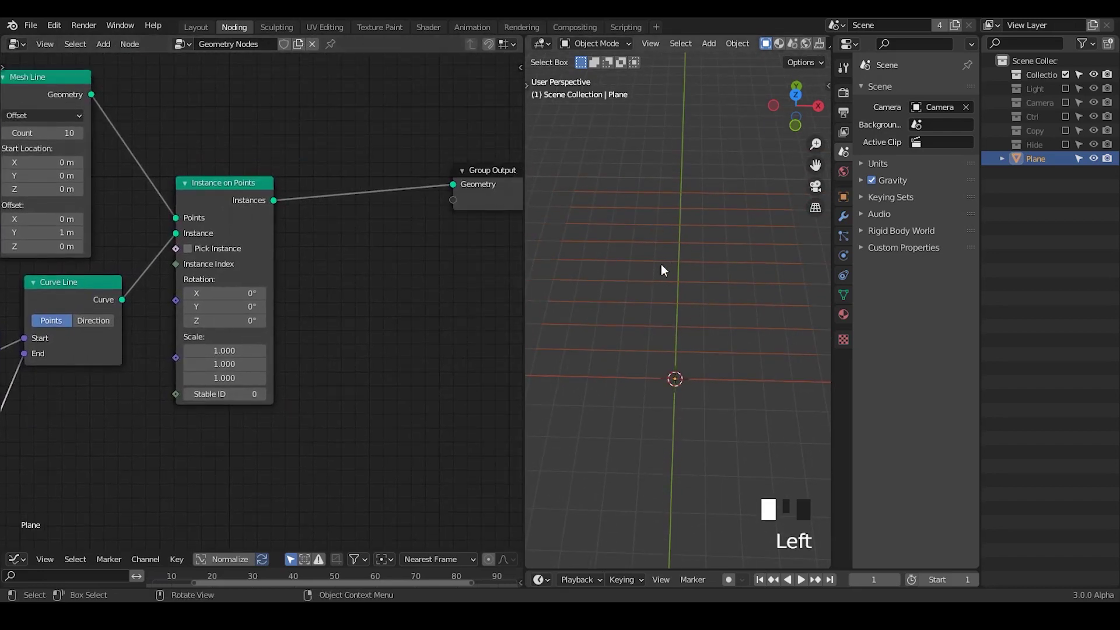
pyautogui.moveTo(649, 307)
pyautogui.mouseDown(button='middle')
pyautogui.moveTo(632, 315)
pyautogui.moveTo(655, 301)
pyautogui.mouseUp(button='middle')
pyautogui.moveTo(257, 292); pyautogui.dragTo(155, 246, button='middle')
pyautogui.moveTo(706, 281); pyautogui.dragTo(645, 302, button='middle')
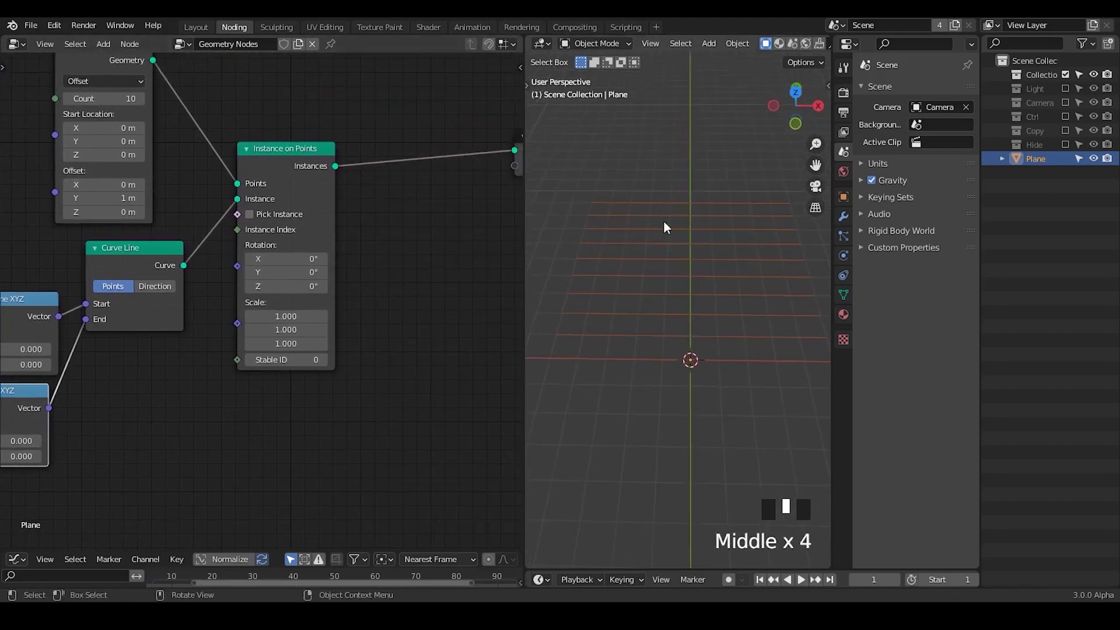
pyautogui.moveTo(407, 226); pyautogui.dragTo(327, 251, button='middle')
pyautogui.hotkey('shift', 'a')
pyautogui.write('scurve')
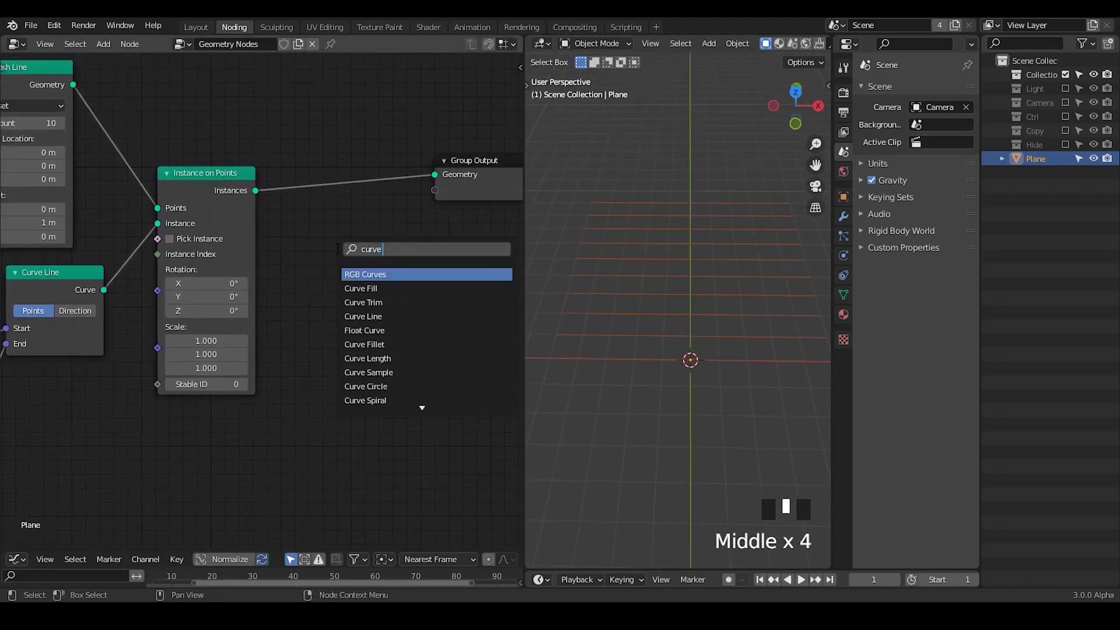
pyautogui.write(' to mesh')
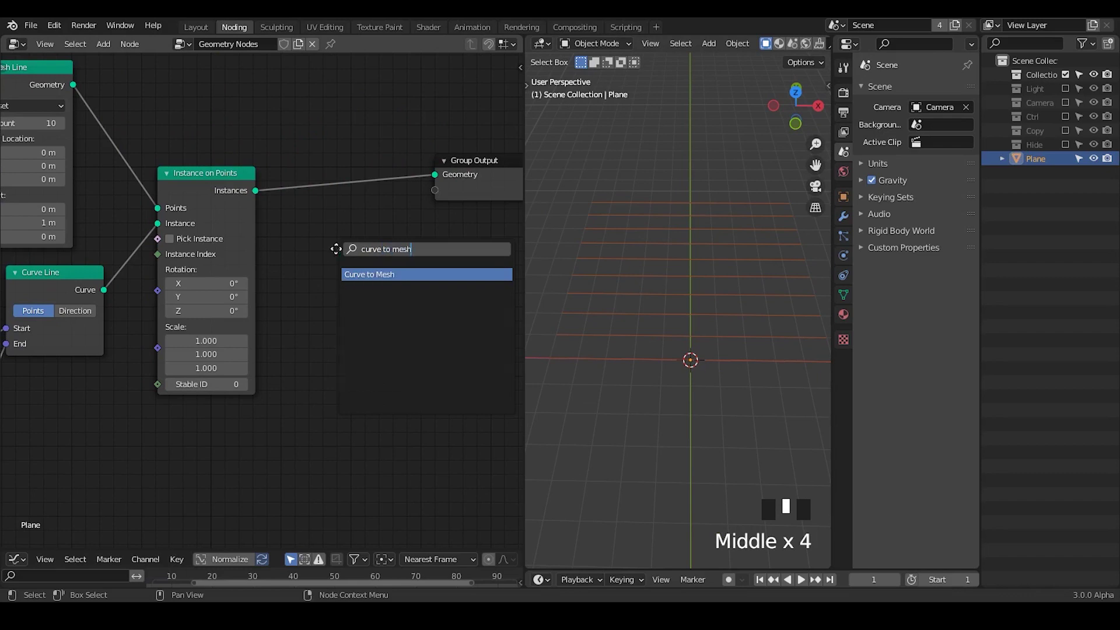
pyautogui.press('Return')
pyautogui.click(333, 175)
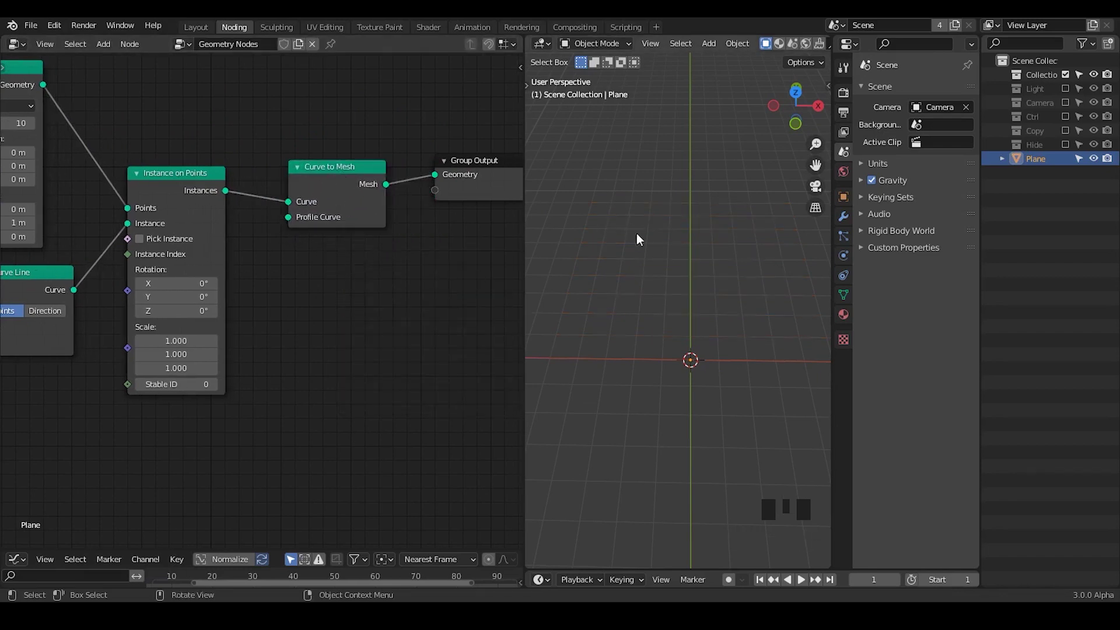
# Add a Curve Circle node and connect its Curve output to the Profile Curve input of Curve to Mesh.
pyautogui.hotkey('shift', 'a')
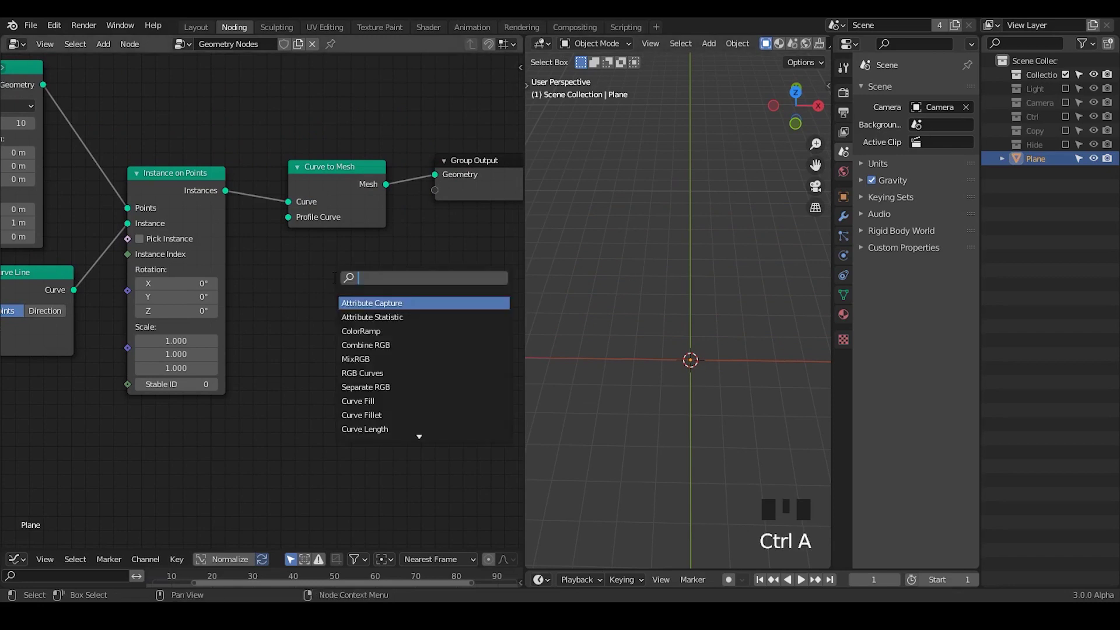
pyautogui.write('circle')
pyautogui.click(363, 317)
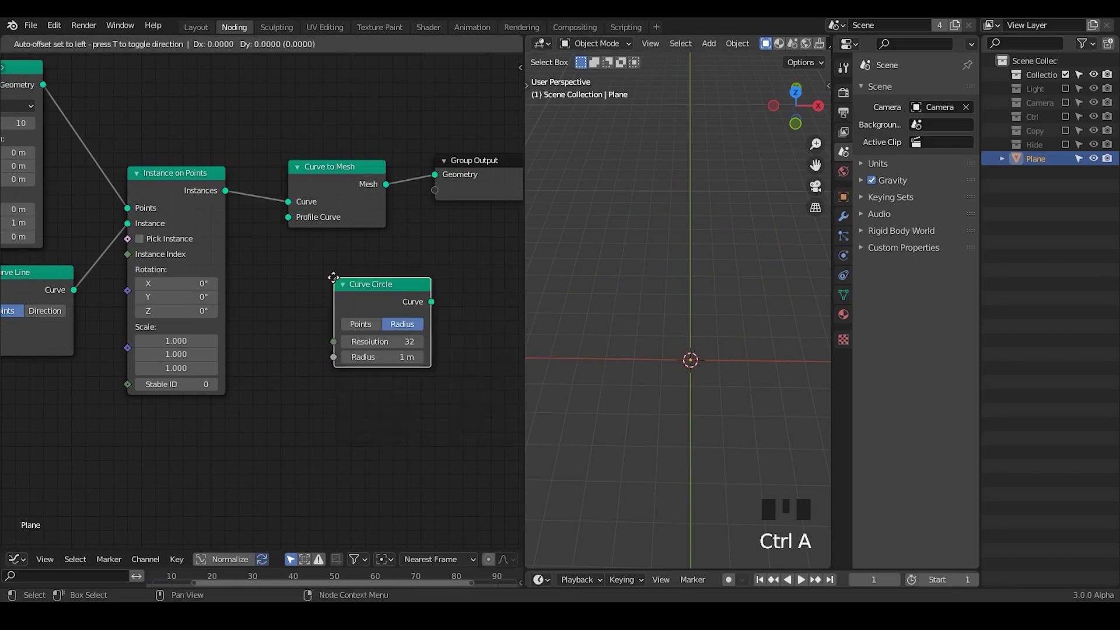
pyautogui.click(326, 320)
pyautogui.moveTo(330, 288); pyautogui.dragTo(346, 240, button='middle')
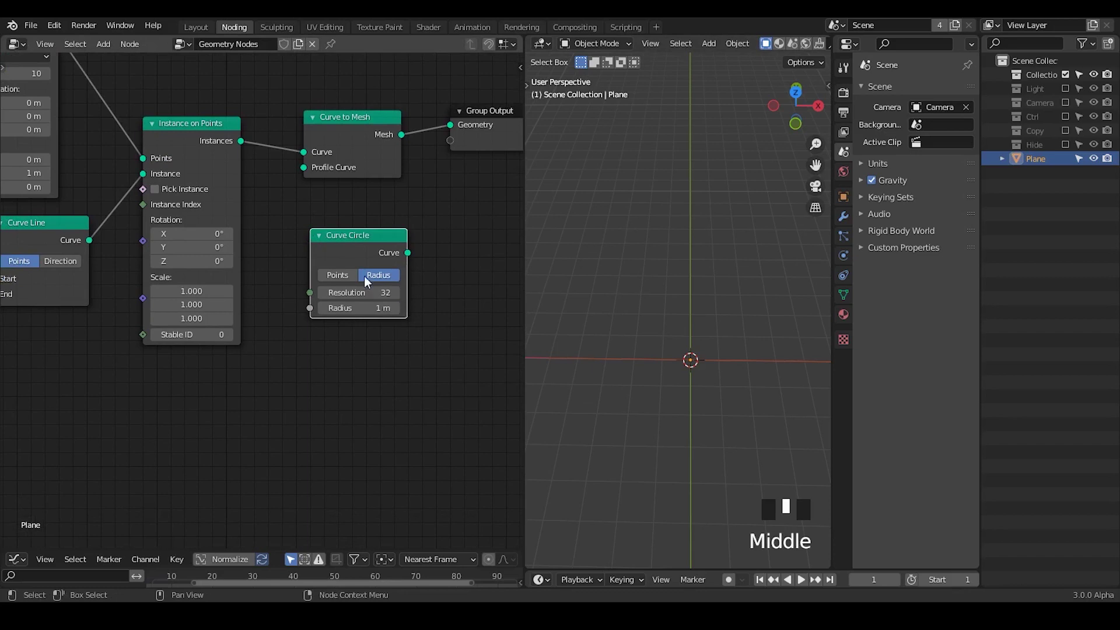
pyautogui.moveTo(408, 255); pyautogui.dragTo(303, 167)
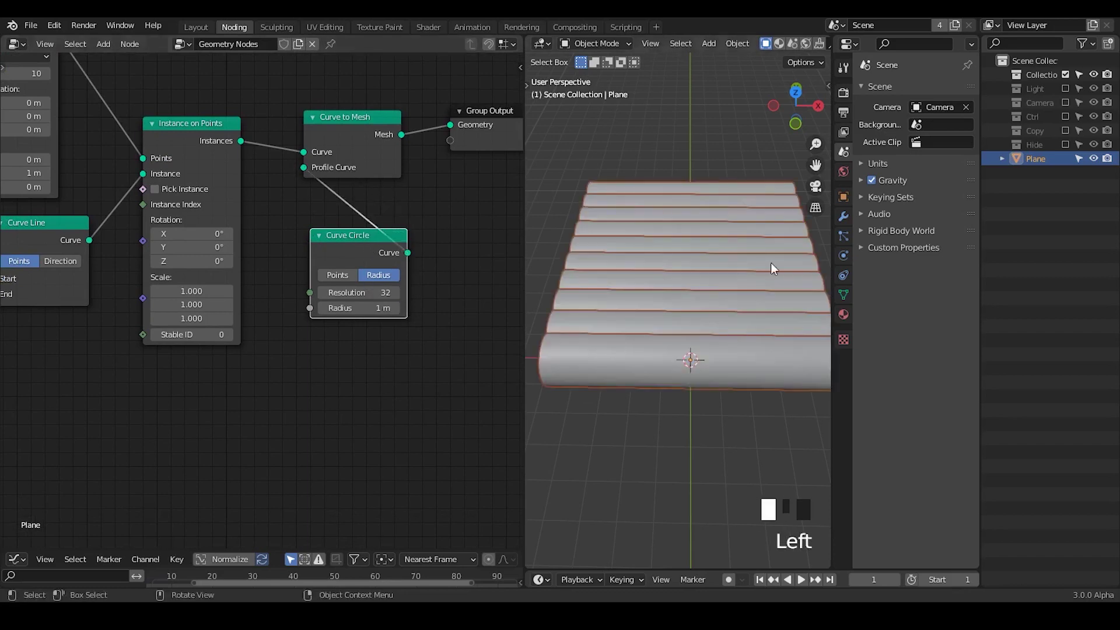
# Place the Curve Circle node beneath the collapsed Instance on Points node and set its Resolution to 4.
pyautogui.moveTo(642, 280); pyautogui.dragTo(684, 293, button='middle')
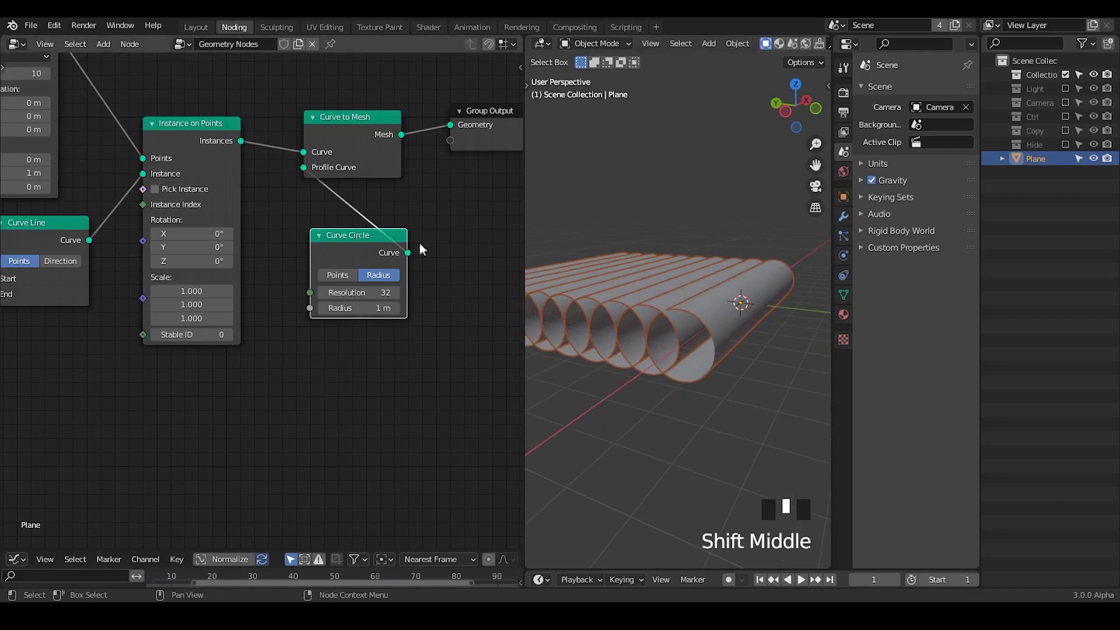
pyautogui.click(206, 372)
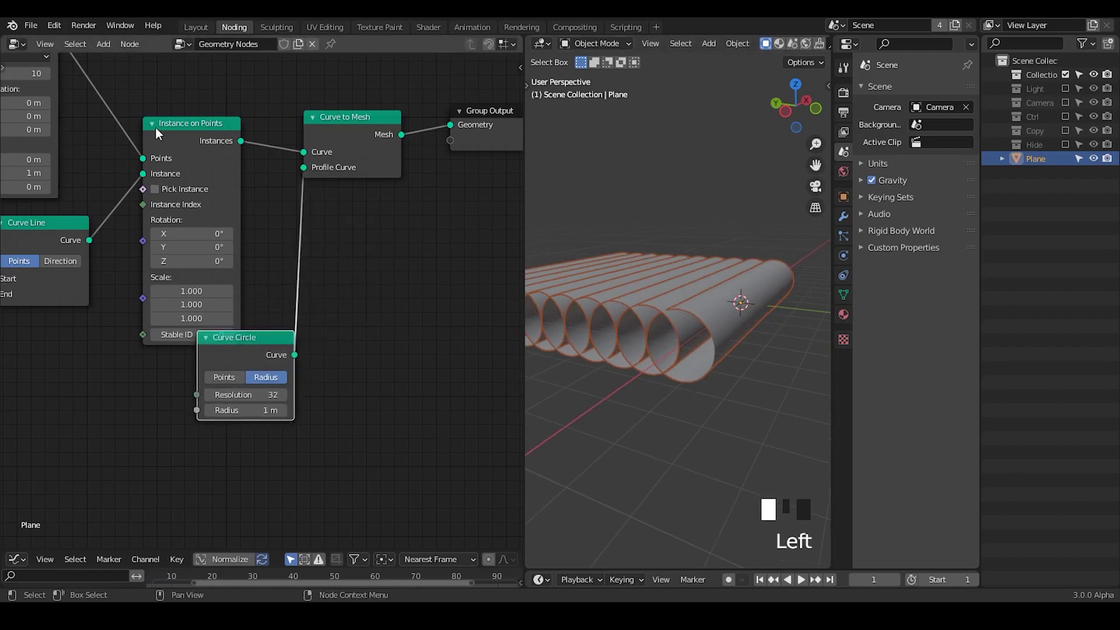
pyautogui.click(151, 123)
pyautogui.moveTo(267, 350); pyautogui.dragTo(229, 210)
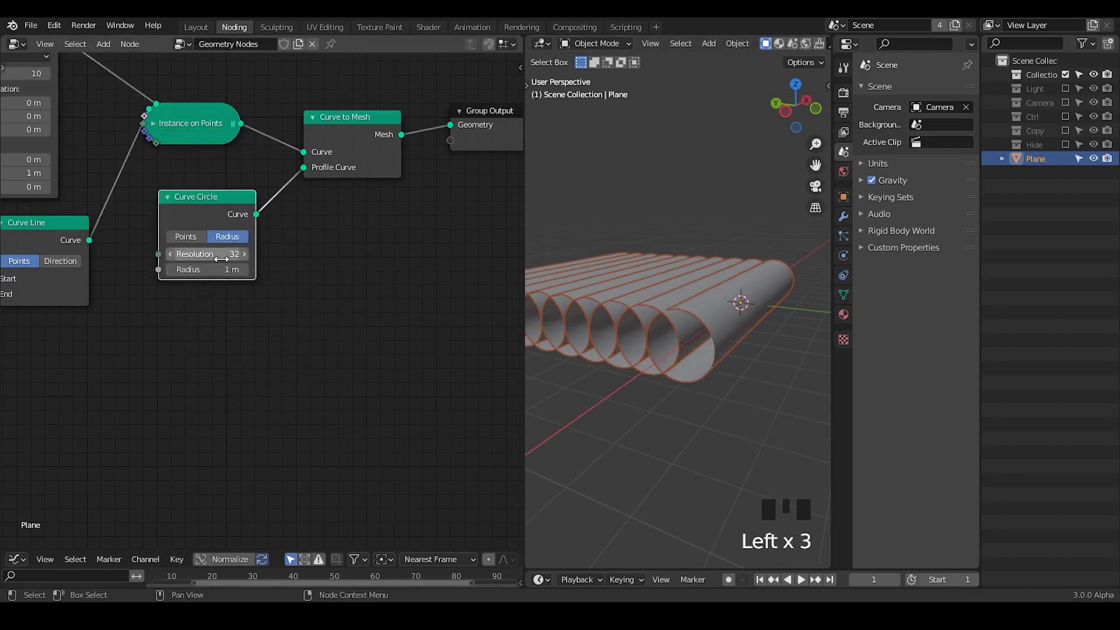
pyautogui.moveTo(222, 259); pyautogui.dragTo(175, 259)
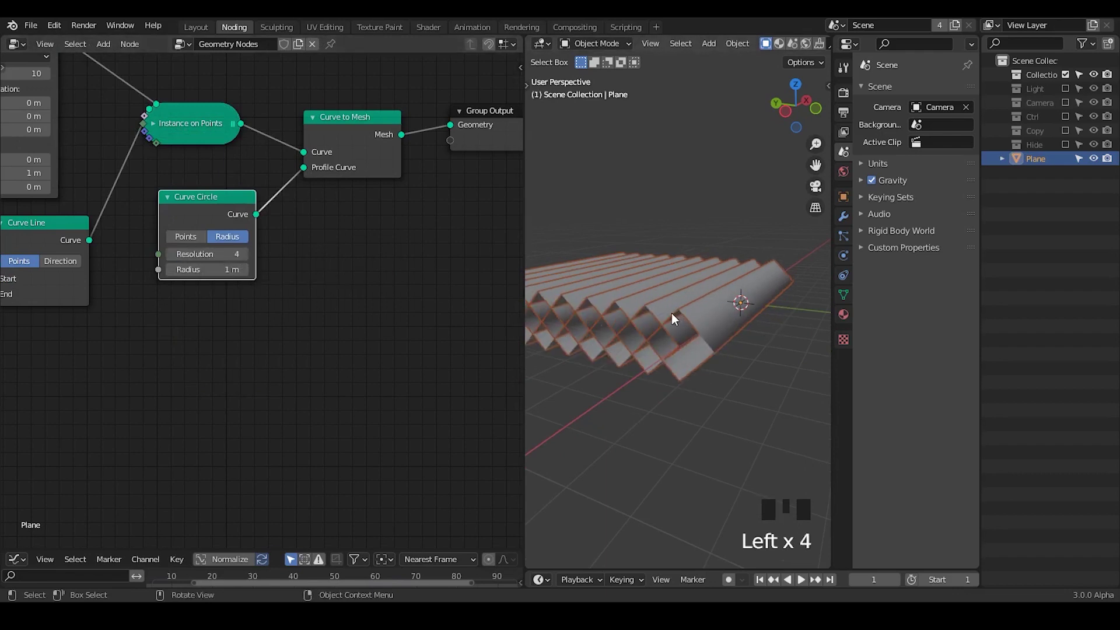
# Move Curve to Mesh and Group Output further right and insert a Transform node between Curve Circle and Profile Curve.
pyautogui.moveTo(392, 258); pyautogui.dragTo(322, 277, button='middle')
pyautogui.moveTo(463, 85); pyautogui.dragTo(302, 220)
pyautogui.press('g')
pyautogui.click(442, 196)
pyautogui.hotkey('ctrl', 'a')
pyautogui.write('transfor')
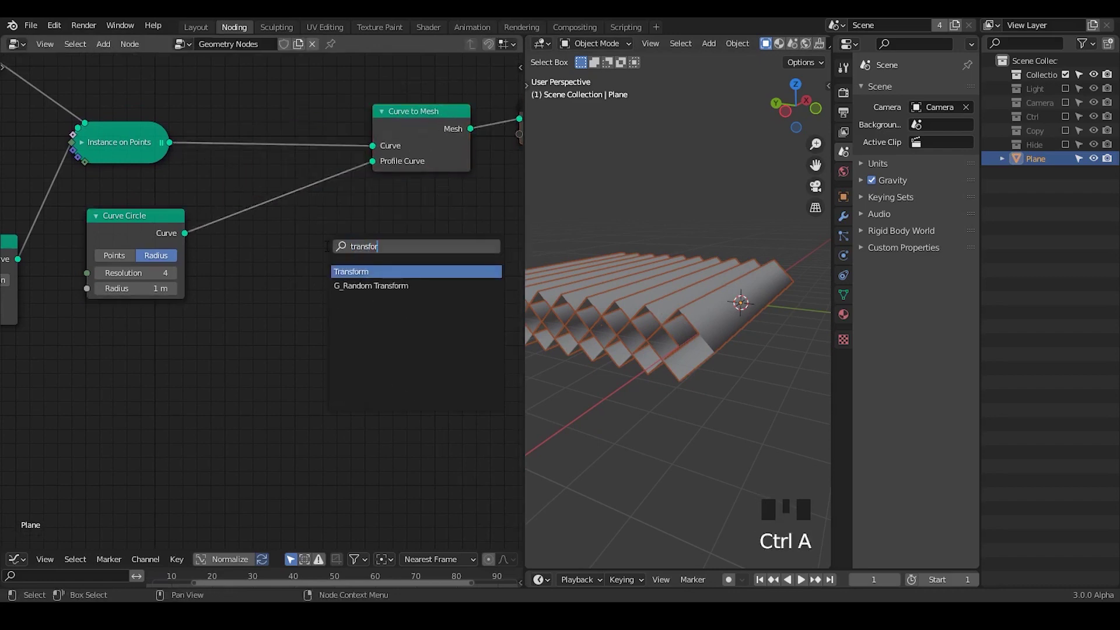
pyautogui.press('Return')
pyautogui.click(287, 199)
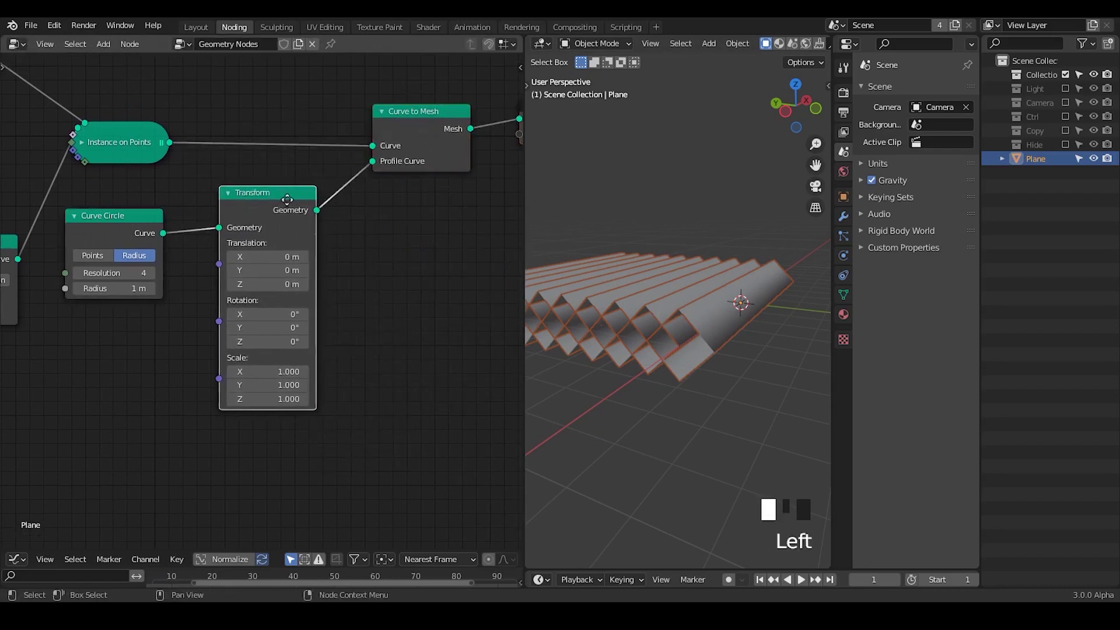
# Switch the Curve Circle to Points mode and collapse its node.
pyautogui.moveTo(161, 350); pyautogui.dragTo(245, 318, button='middle')
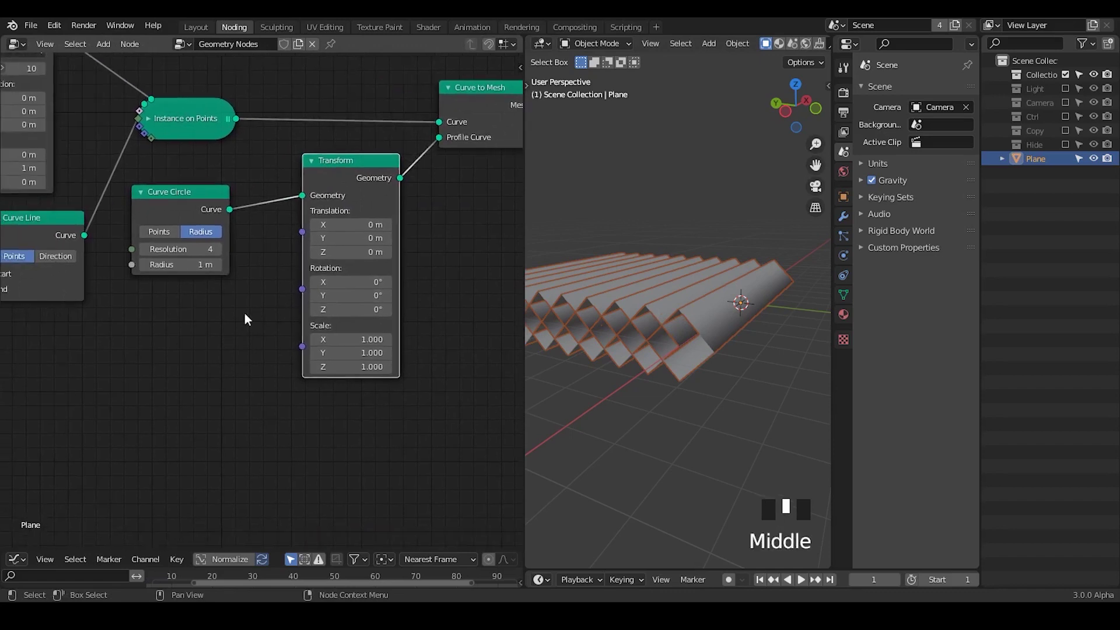
pyautogui.click(159, 232)
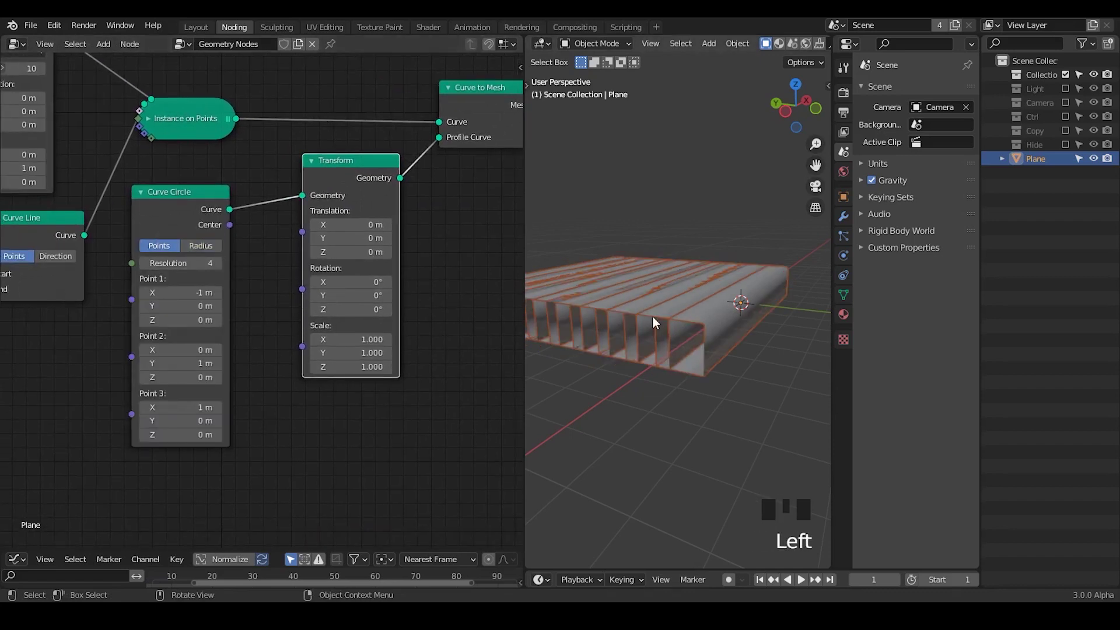
pyautogui.moveTo(654, 319)
pyautogui.mouseDown()
pyautogui.moveTo(657, 346)
pyautogui.moveTo(703, 357)
pyautogui.moveTo(688, 309)
pyautogui.moveTo(655, 310)
pyautogui.mouseUp()
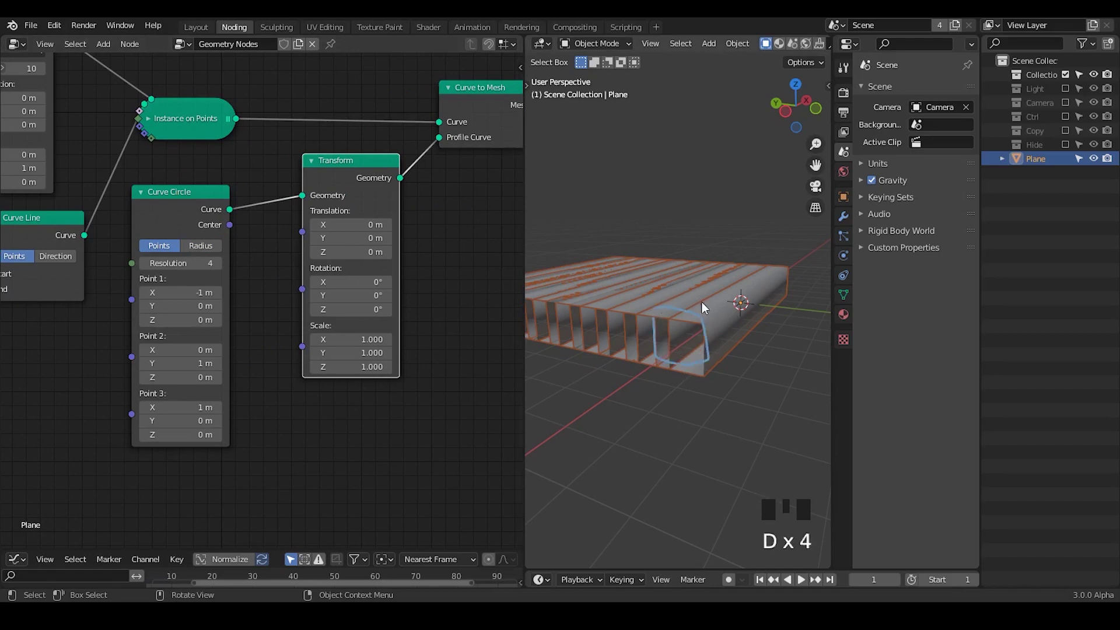
pyautogui.moveTo(703, 307); pyautogui.dragTo(677, 382, button='right')
pyautogui.click(141, 192)
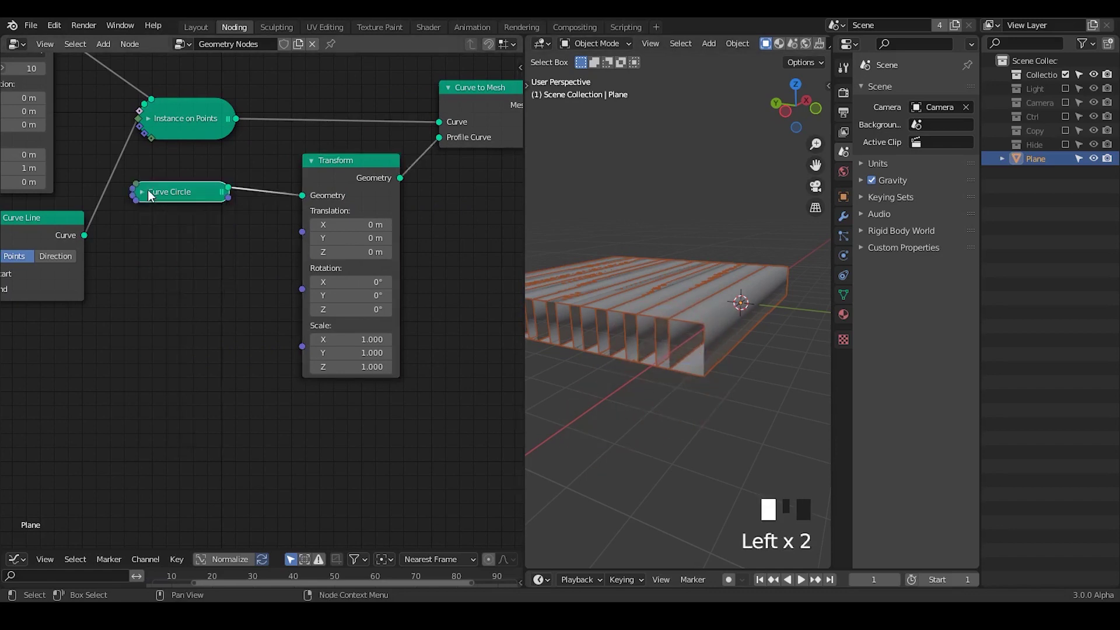
# Set the Transform node's scale to X 0.64 and Y 0.26.
pyautogui.keyDown('shift'); pyautogui.moveTo(353, 339); pyautogui.dragTo(326, 339); pyautogui.keyUp('shift')
pyautogui.moveTo(684, 373); pyautogui.dragTo(584, 356, button='middle')
pyautogui.keyDown('shift'); pyautogui.moveTo(350, 353); pyautogui.dragTo(327, 352); pyautogui.keyUp('shift')
# Set the Transform node's Z scale to 0.
pyautogui.click(342, 368)
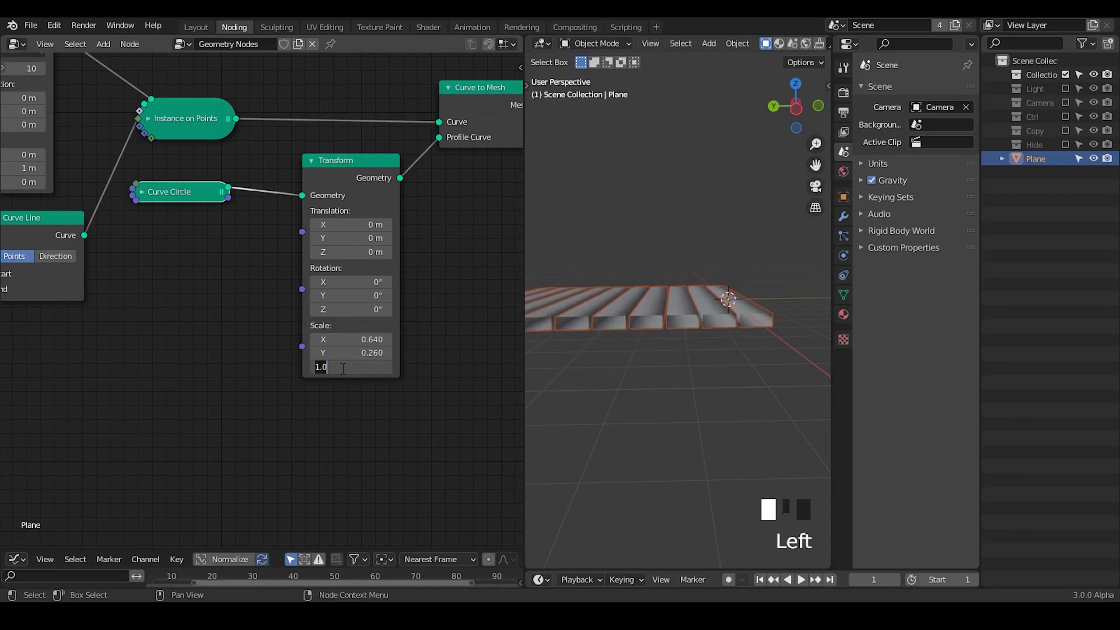
pyautogui.write('0')
pyautogui.press('Return')
pyautogui.moveTo(390, 364); pyautogui.dragTo(367, 364)
pyautogui.moveTo(390, 365); pyautogui.dragTo(361, 364)
pyautogui.moveTo(390, 365); pyautogui.dragTo(362, 365)
pyautogui.click(363, 368)
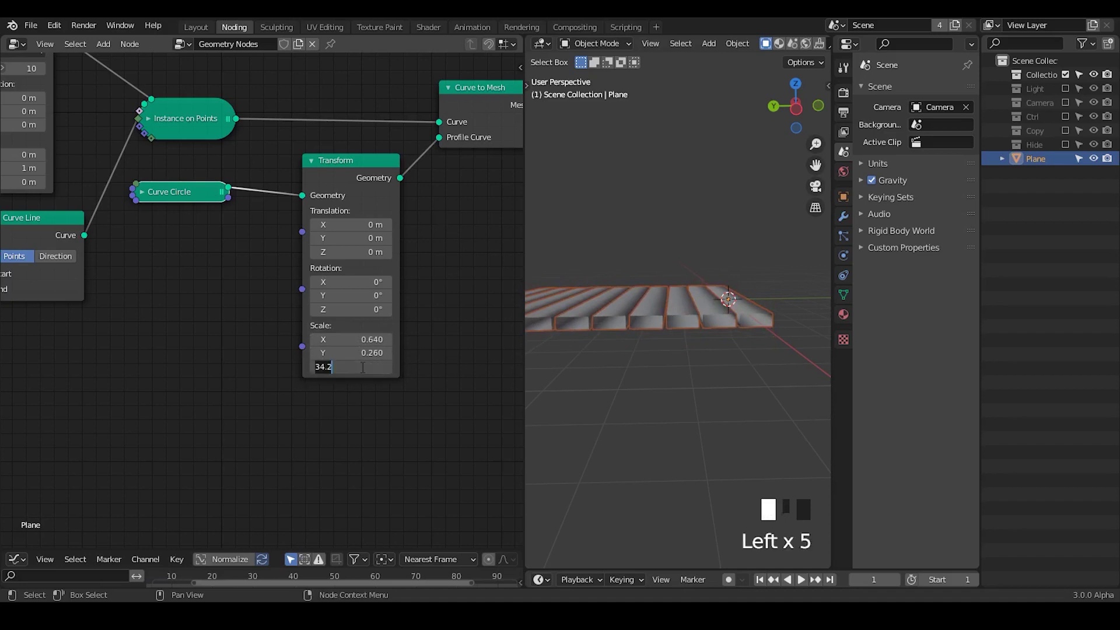
pyautogui.write('0')
pyautogui.press('Return')
# Set the Mesh Line's Y offset to 2.3 m to space the slats apart.
pyautogui.moveTo(424, 273); pyautogui.dragTo(226, 356, button='middle')
pyautogui.moveTo(704, 268); pyautogui.dragTo(689, 326, button='middle')
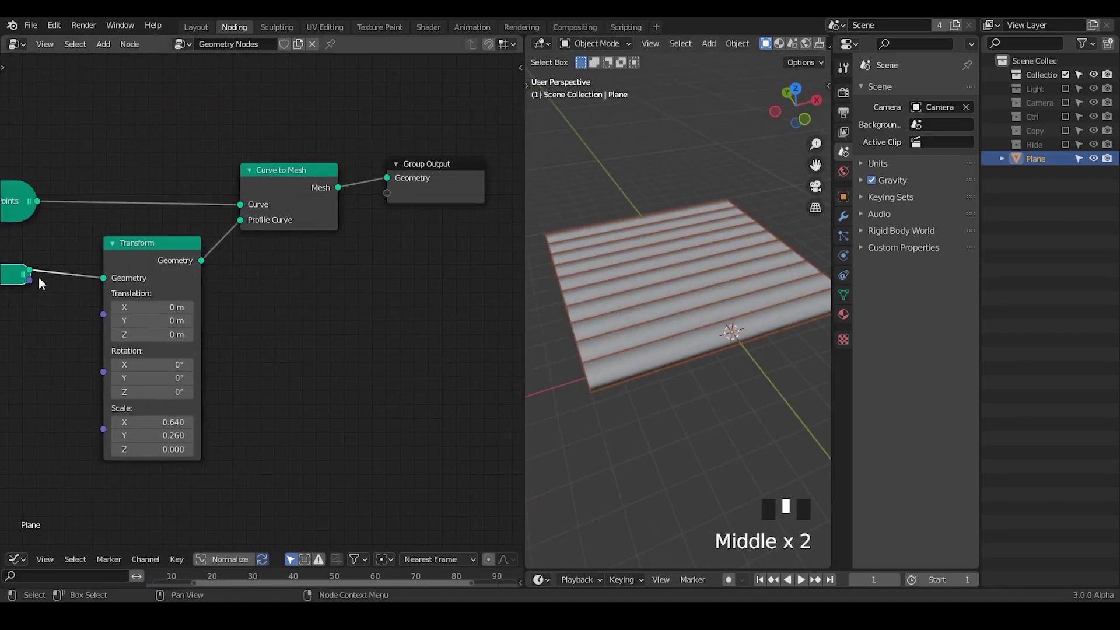
pyautogui.moveTo(29, 270); pyautogui.dragTo(386, 178)
pyautogui.moveTo(274, 325); pyautogui.dragTo(299, 300, button='middle')
pyautogui.moveTo(653, 374); pyautogui.dragTo(727, 331, button='middle')
pyautogui.moveTo(126, 406); pyautogui.dragTo(168, 242, button='middle')
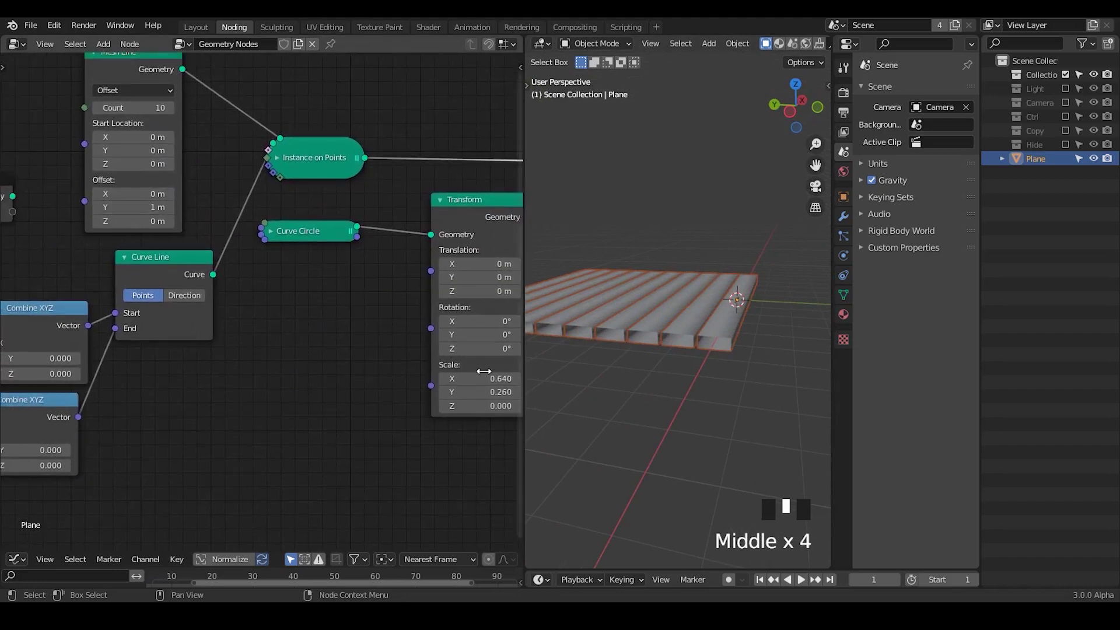
pyautogui.moveTo(144, 207); pyautogui.dragTo(184, 208)
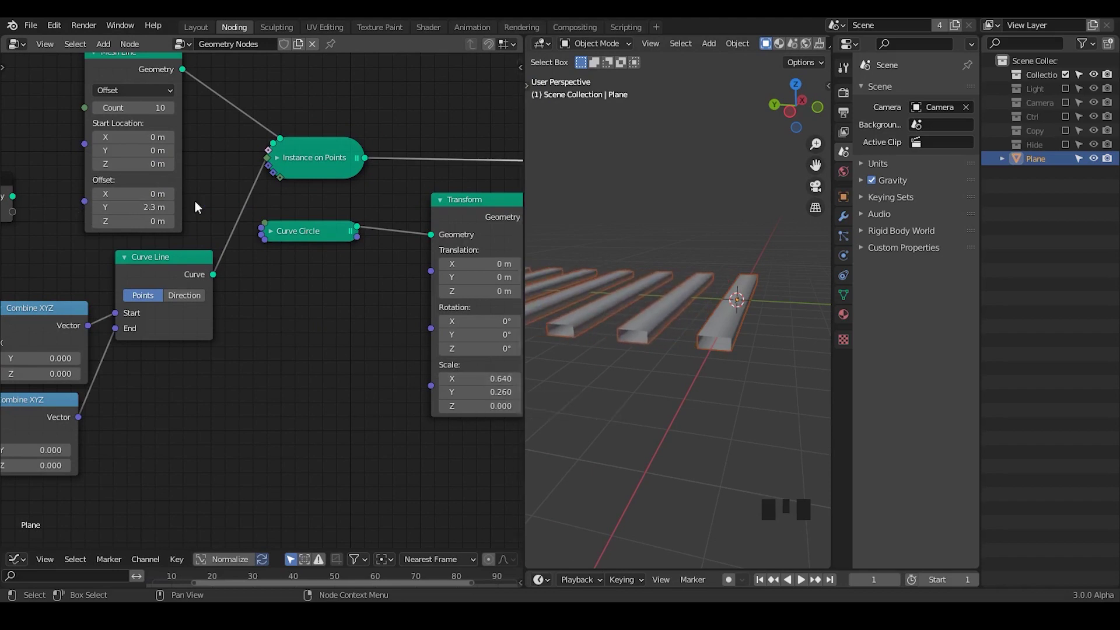
# Set the Mesh Line's Y offset to 1 m and the Transform node's X scale to 0.7.
pyautogui.click(152, 207)
pyautogui.write('1')
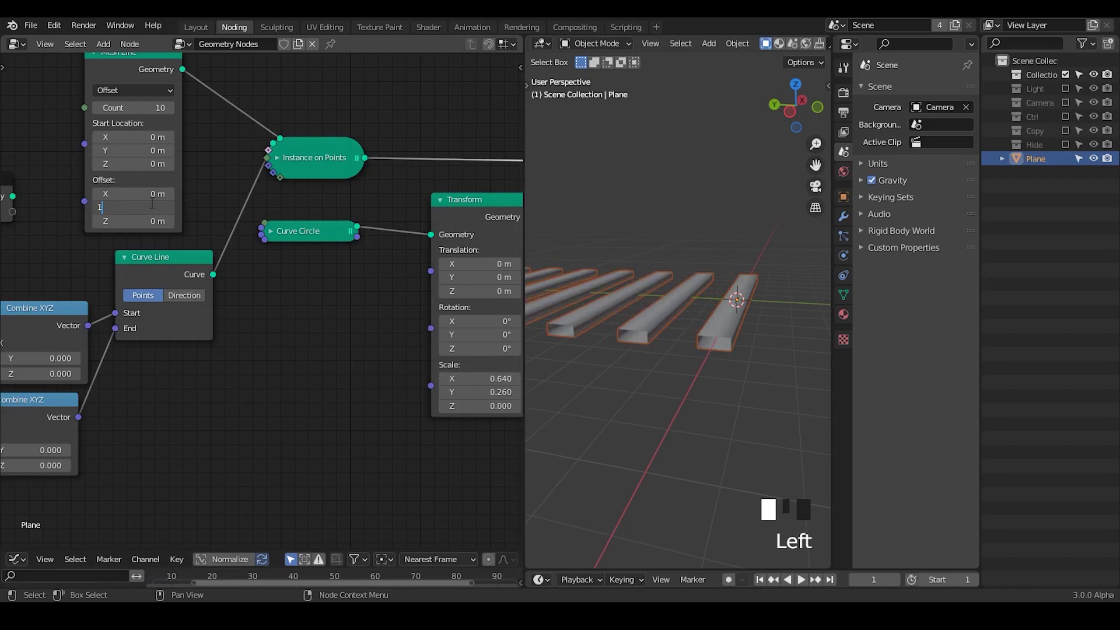
pyautogui.press('Return')
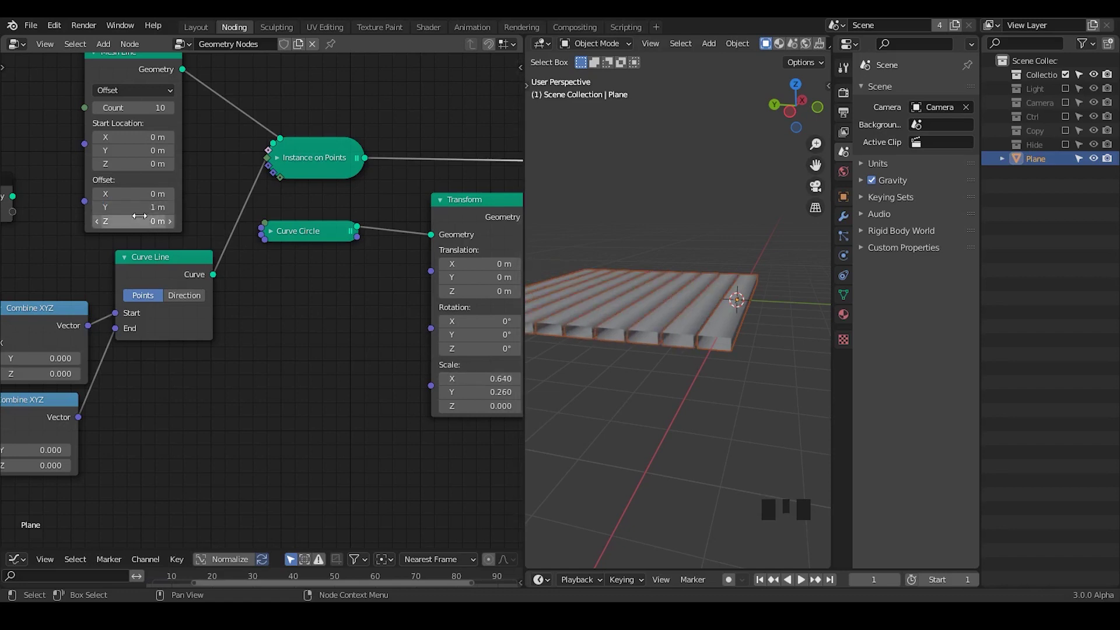
pyautogui.keyDown('shift'); pyautogui.click(494, 379); pyautogui.keyUp('shift')
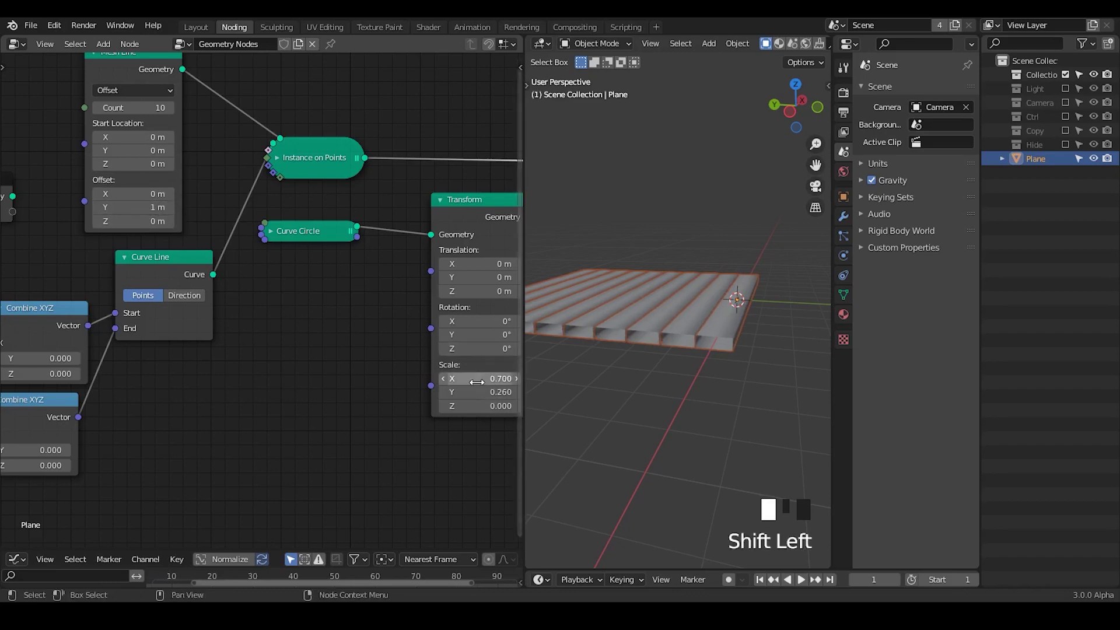
# Move the Group Input node up and away from the Mesh Line to free space beside it.
pyautogui.moveTo(22, 214); pyautogui.dragTo(127, 182, button='middle')
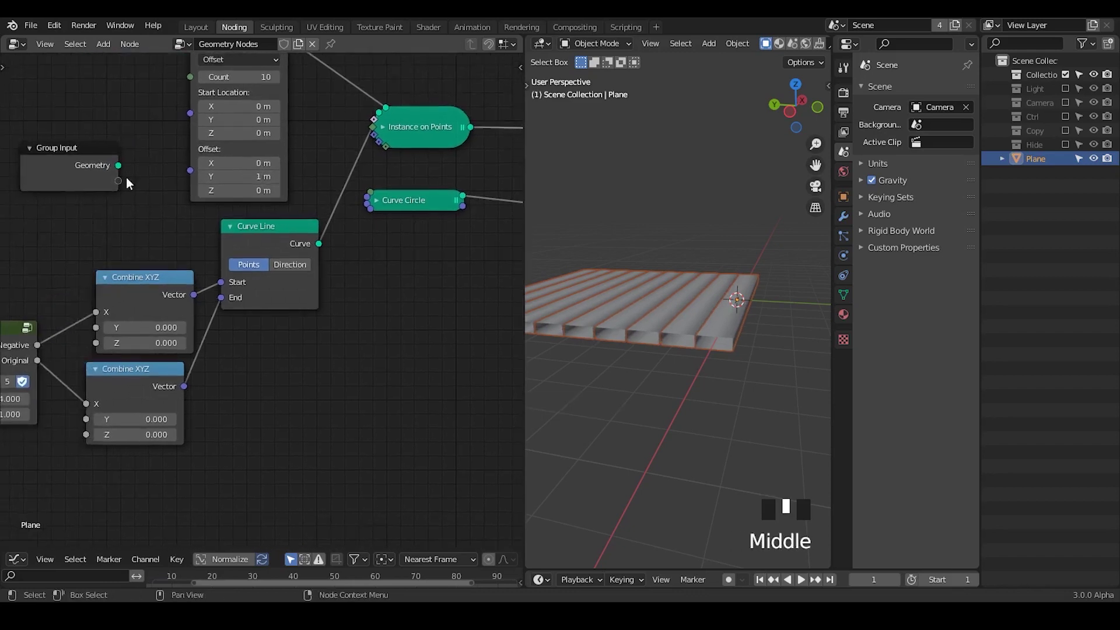
pyautogui.moveTo(77, 176); pyautogui.dragTo(38, 100)
pyautogui.moveTo(370, 302); pyautogui.dragTo(326, 294, button='middle')
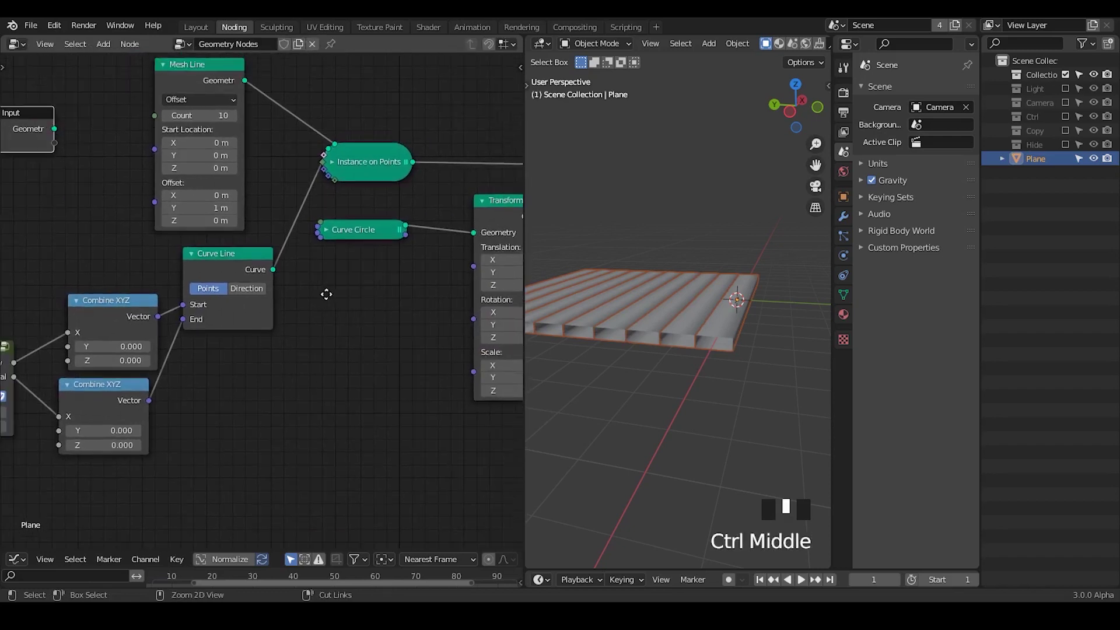
pyautogui.hotkey('ctrl', 'a')
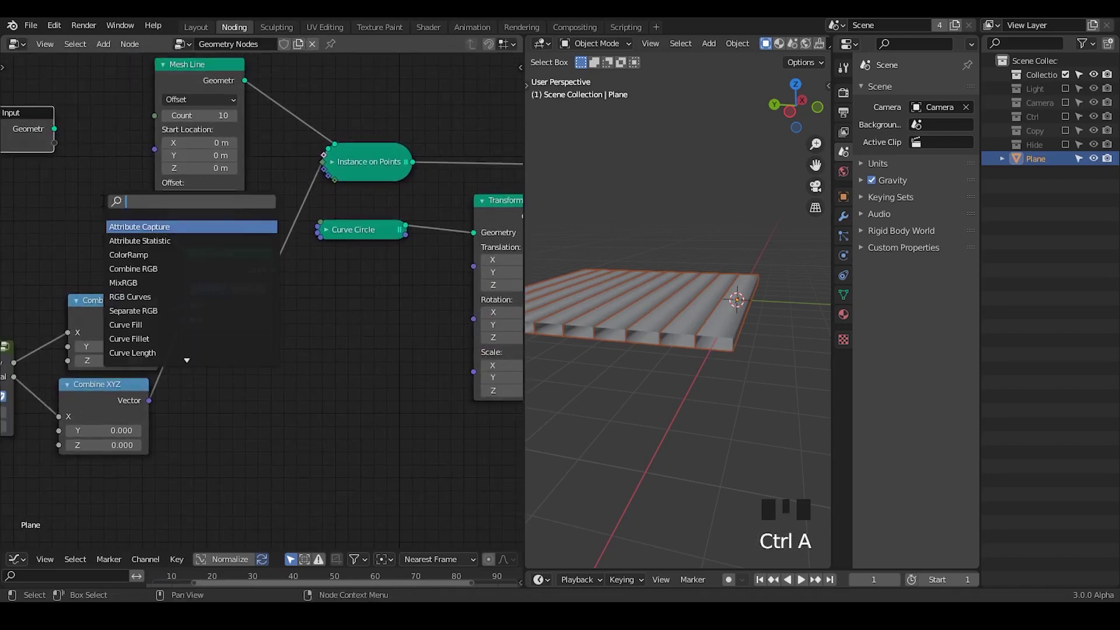
pyautogui.write('c')
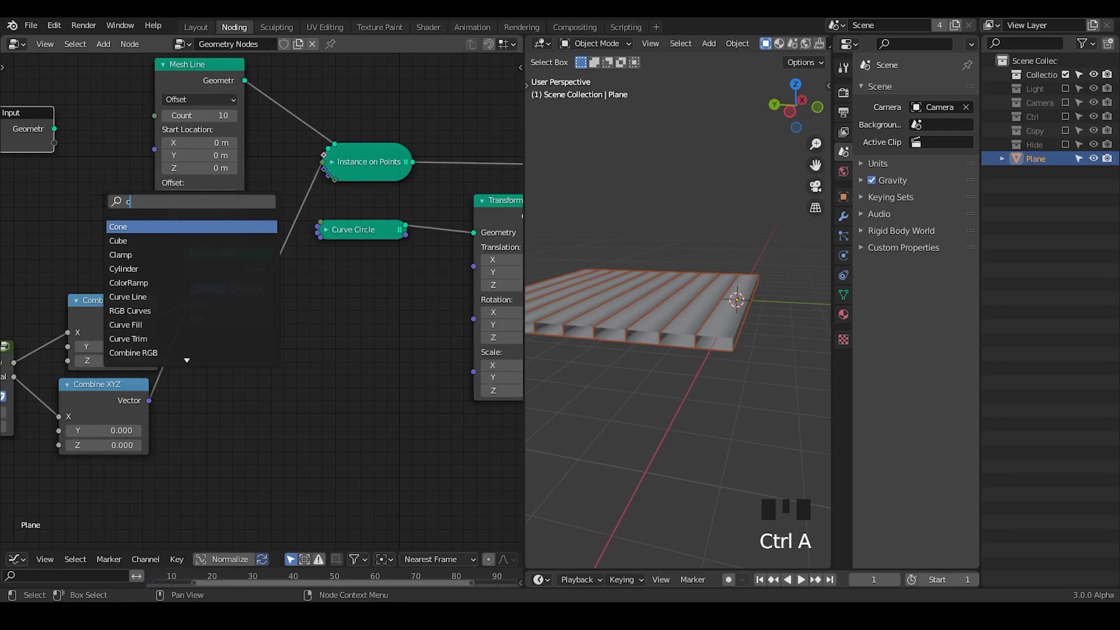
pyautogui.press('Escape')
# Duplicate a Combine XYZ node beside the Mesh Line's offset and add a Value node before it.
pyautogui.moveTo(133, 226); pyautogui.dragTo(221, 229, button='middle')
pyautogui.click(207, 330)
pyautogui.hotkey('shift', 'd')
pyautogui.click(190, 233)
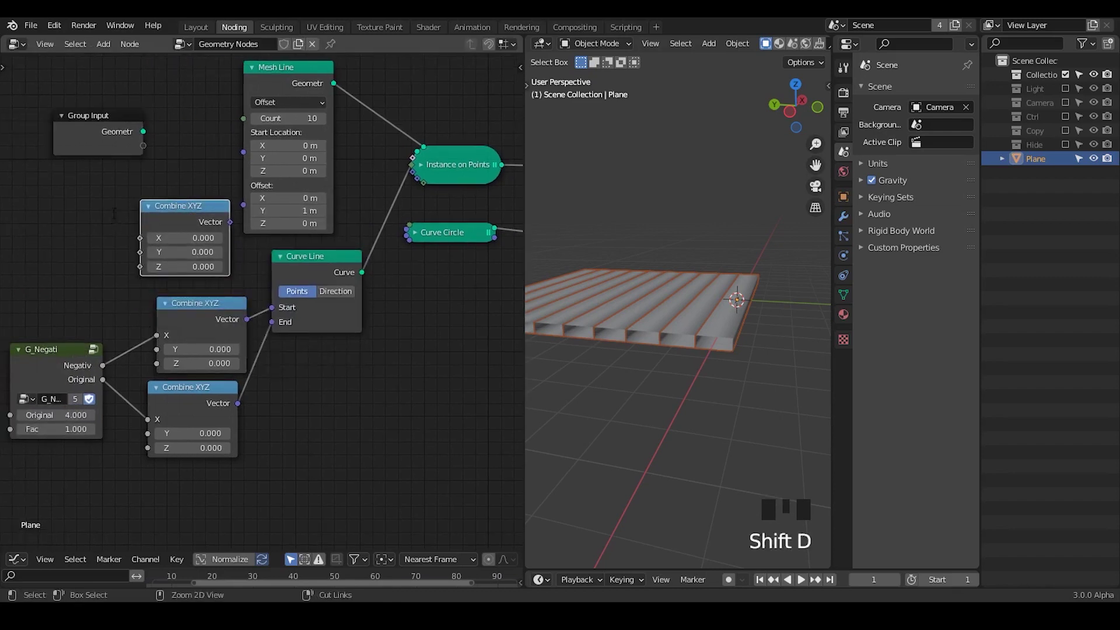
pyautogui.hotkey('ctrl', 'a')
pyautogui.write('val')
pyautogui.press('Return')
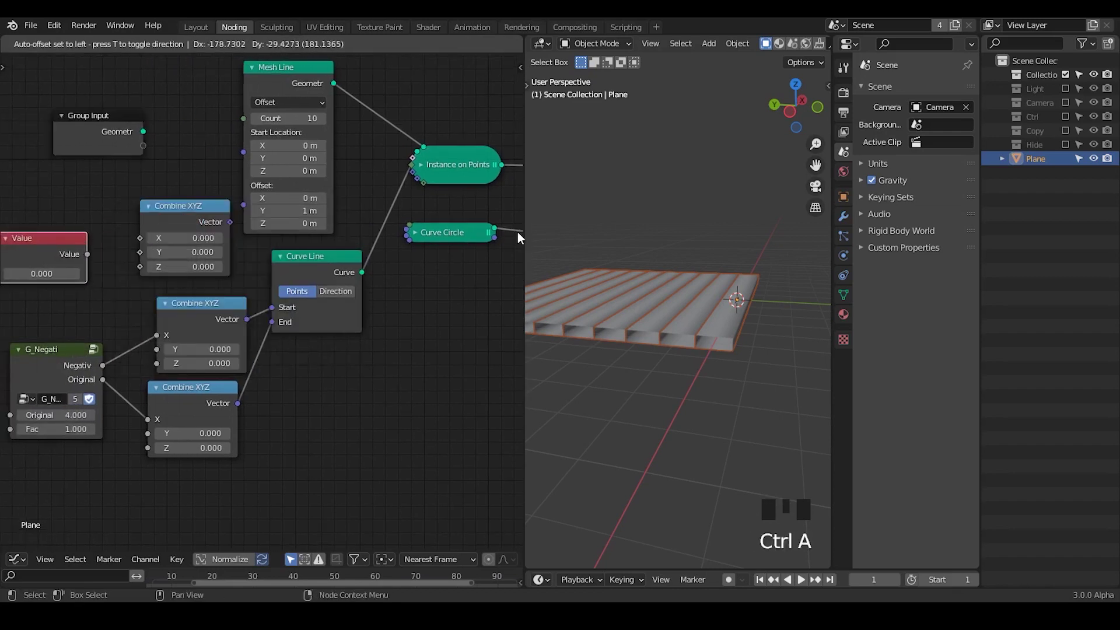
pyautogui.click(518, 237)
# Set the Value node to 1 and wire it through the new Combine XYZ's Y input into the Mesh Line's Offset.
pyautogui.moveTo(87, 254); pyautogui.dragTo(154, 227)
pyautogui.moveTo(58, 275); pyautogui.dragTo(162, 247)
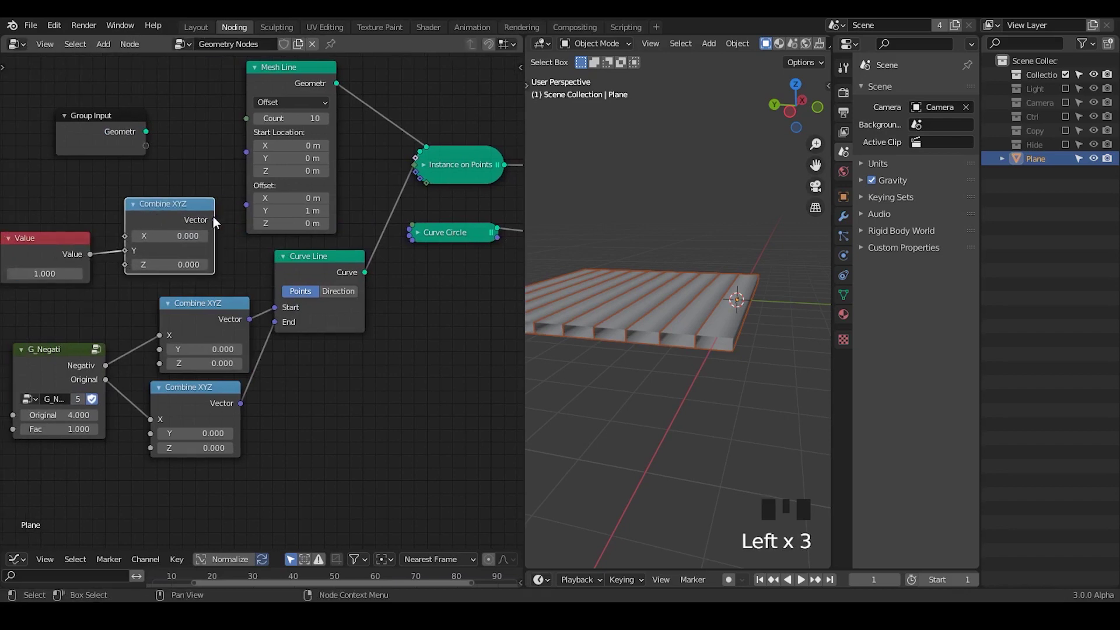
pyautogui.moveTo(214, 219); pyautogui.dragTo(247, 209)
# Duplicate another Combine XYZ node and place it below the Curve Circle, near the Transform node.
pyautogui.moveTo(372, 367); pyautogui.dragTo(347, 327, button='middle')
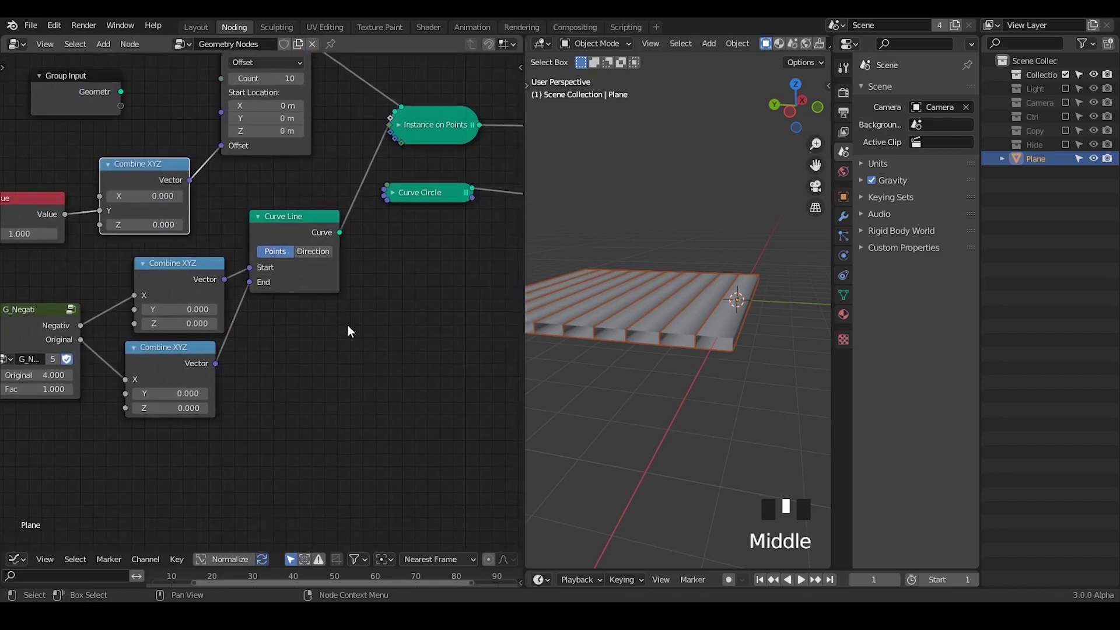
pyautogui.hotkey('ctrl', 'a')
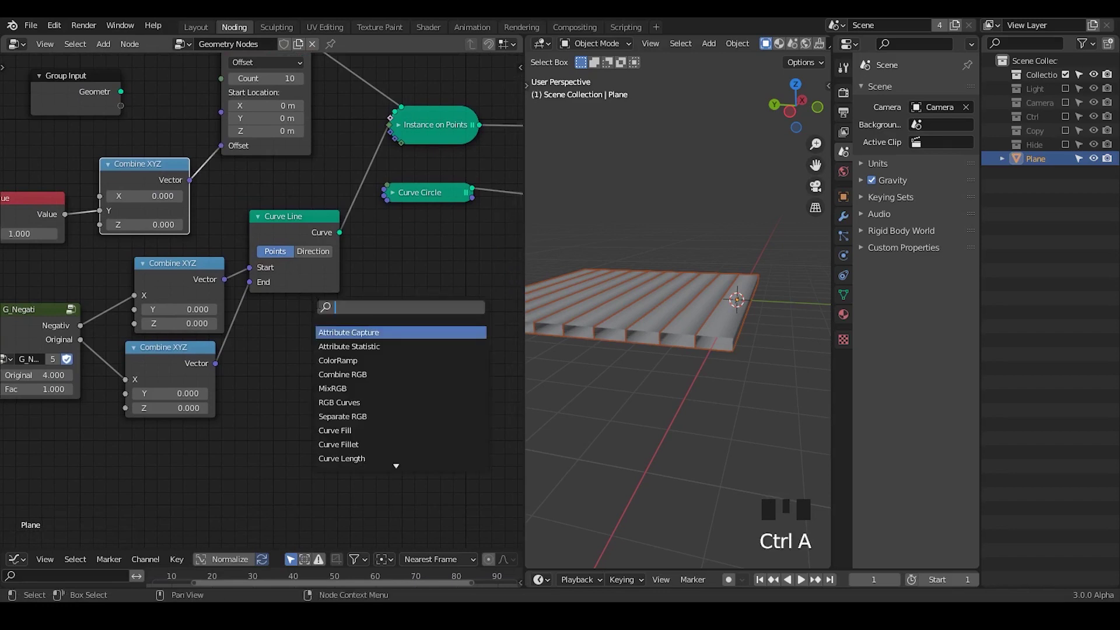
pyautogui.keyDown('ctrl'); pyautogui.moveTo(313, 320); pyautogui.dragTo(243, 310, button='middle'); pyautogui.keyUp('ctrl')
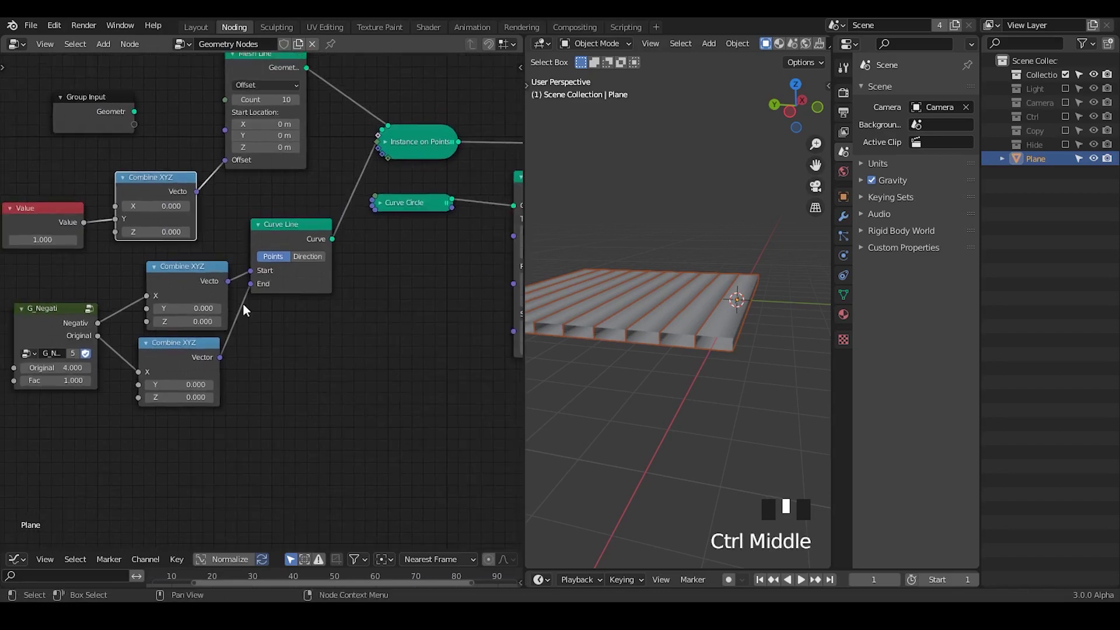
pyautogui.click(199, 281)
pyautogui.hotkey('shift', 'd')
pyautogui.click(424, 328)
# Add a Math node before the new Combine XYZ and set its second value to 0.7.
pyautogui.hotkey('ctrl', 'a')
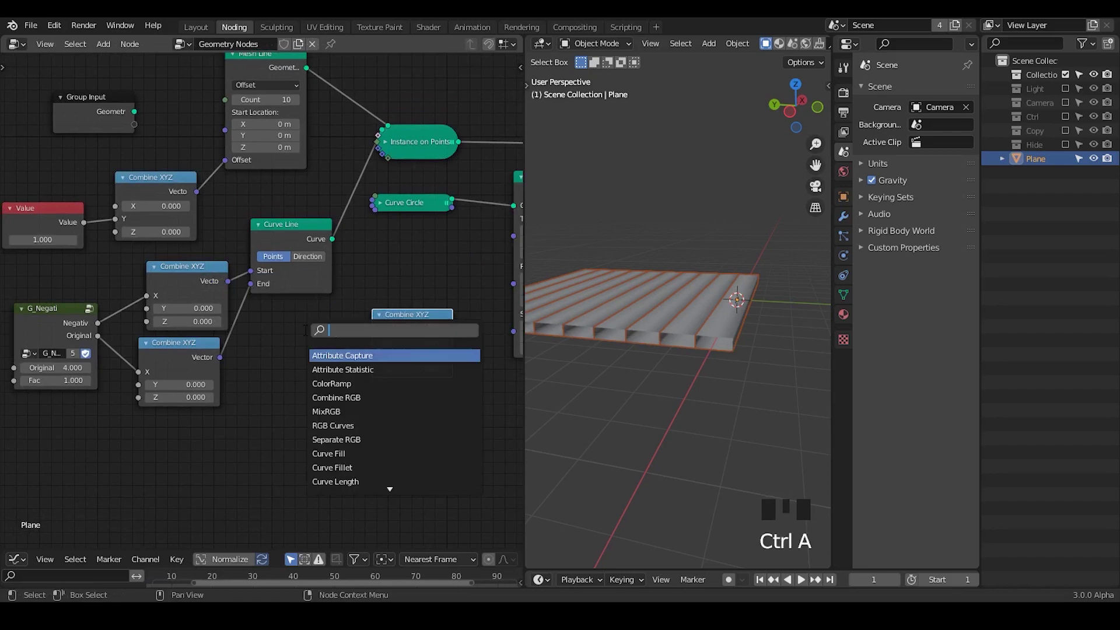
pyautogui.write('math')
pyautogui.press('Return')
pyautogui.click(281, 318)
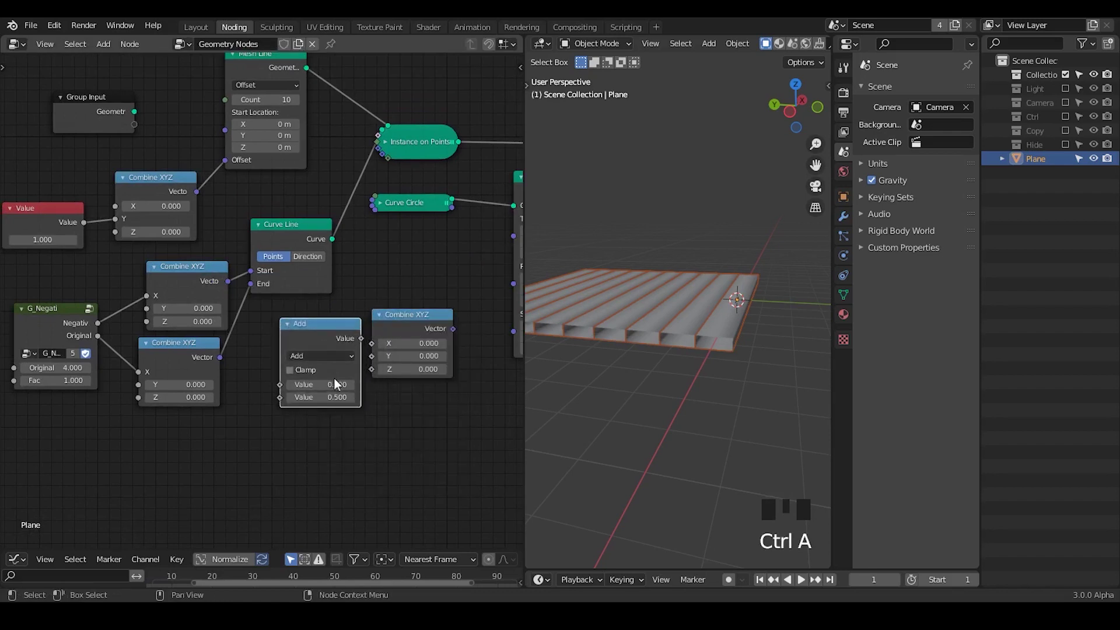
pyautogui.click(330, 399)
pyautogui.write('0.7')
pyautogui.press('Return')
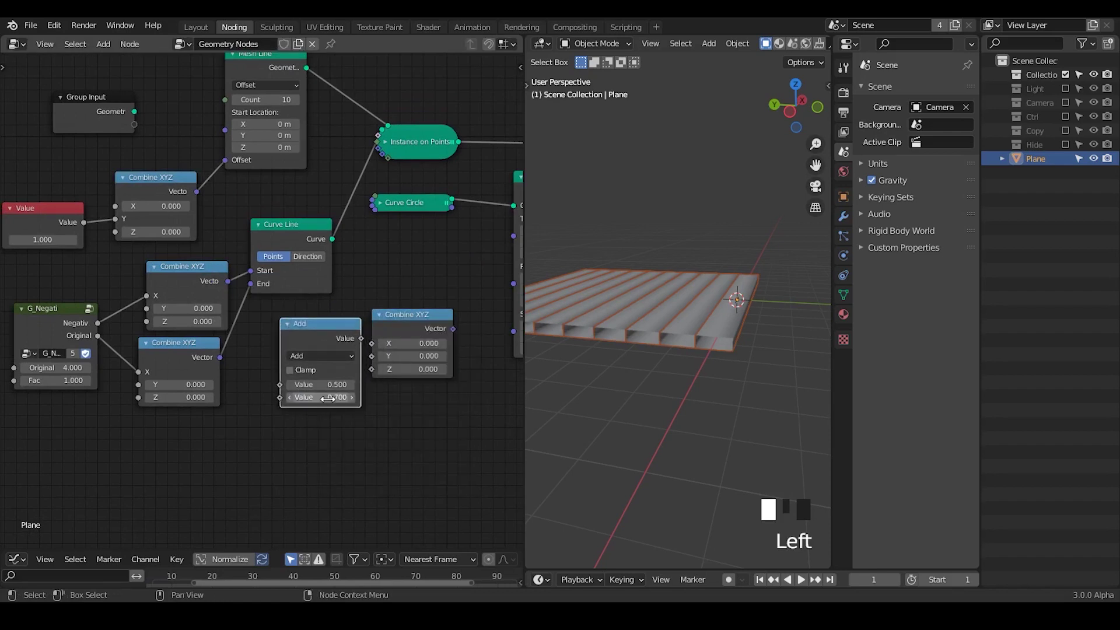
# Connect the Value node to the Math node's first input and change its operation to Multiply.
pyautogui.moveTo(84, 223); pyautogui.dragTo(299, 369)
pyautogui.click(304, 356)
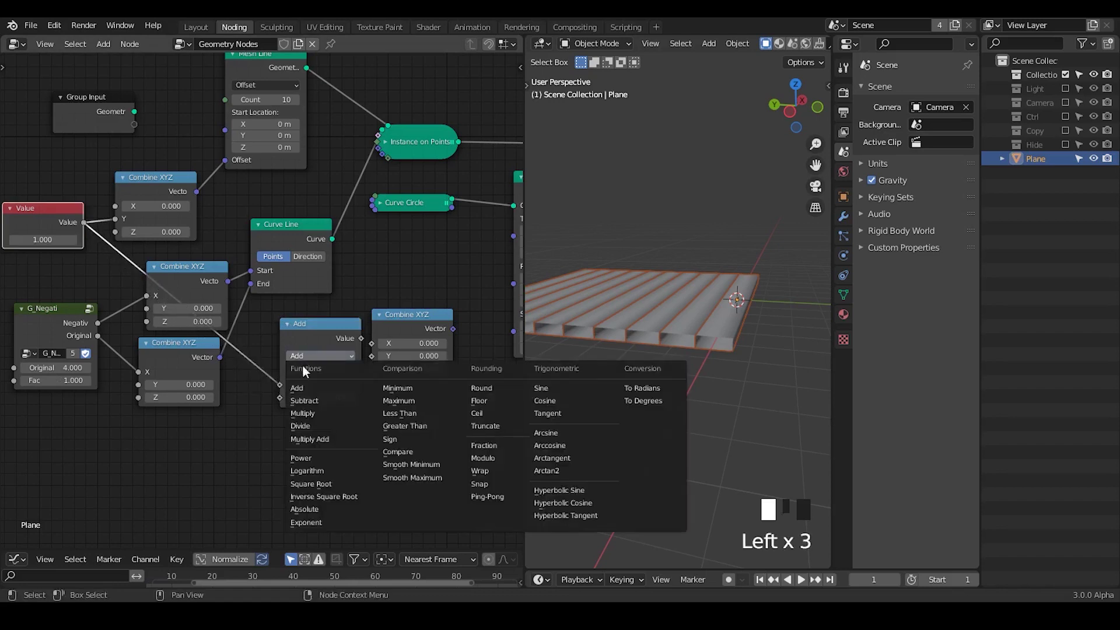
pyautogui.click(308, 401)
# Reposition the Multiply node, connect its output to the neighbouring Combine XYZ's X input, and set that node's Y to 0.2.
pyautogui.moveTo(319, 397); pyautogui.dragTo(335, 325, button='middle')
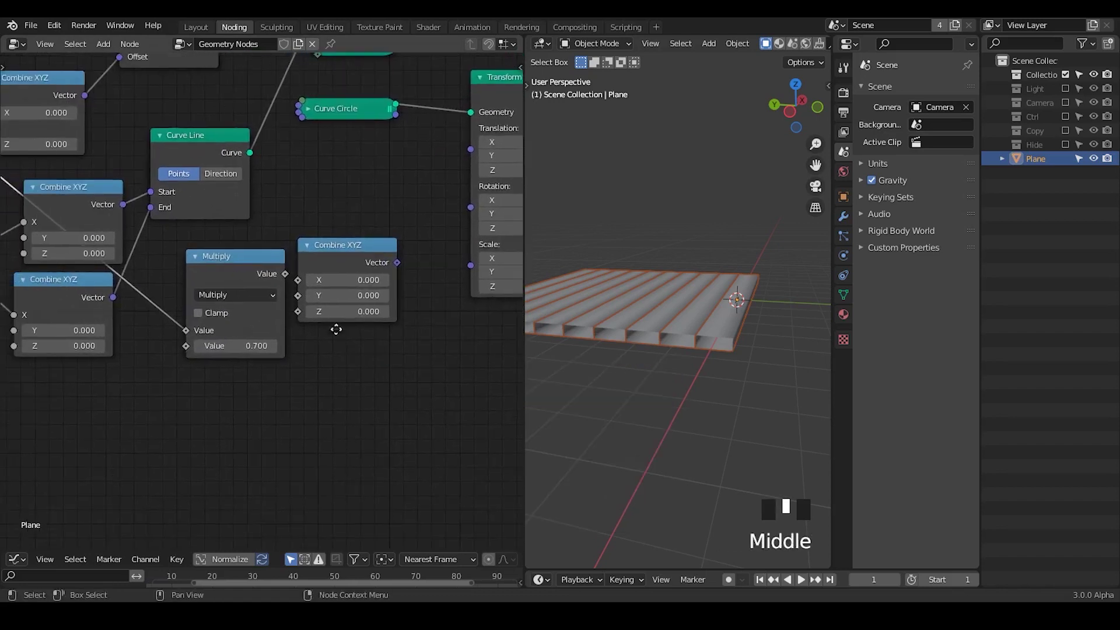
pyautogui.moveTo(267, 287)
pyautogui.mouseDown()
pyautogui.moveTo(218, 282)
pyautogui.moveTo(258, 307)
pyautogui.mouseUp()
pyautogui.moveTo(309, 324); pyautogui.dragTo(279, 328, button='middle')
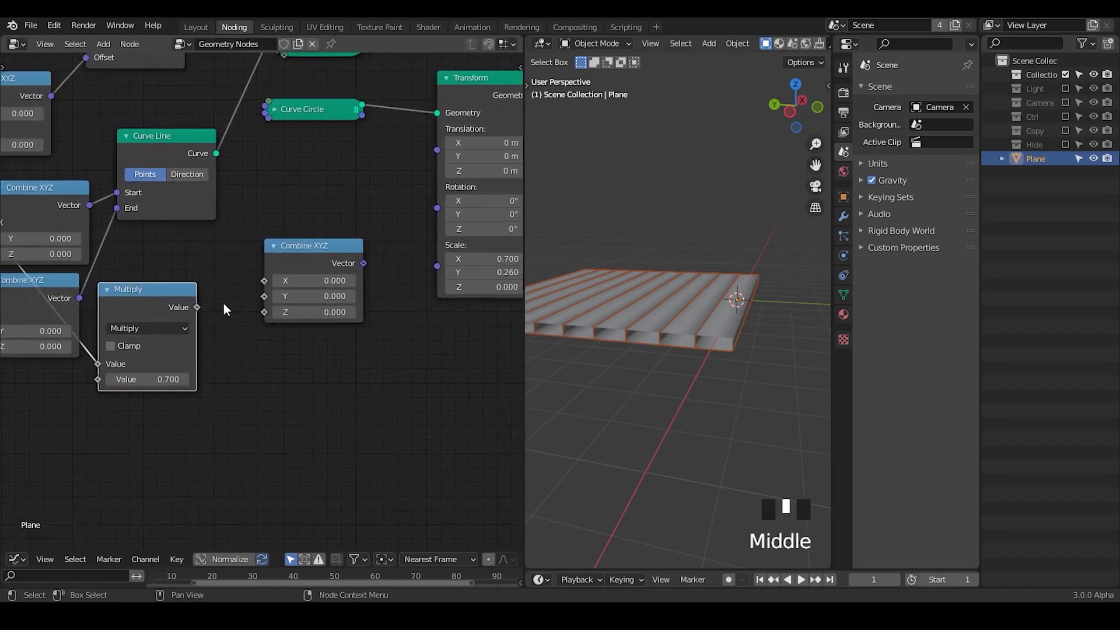
pyautogui.moveTo(197, 308); pyautogui.dragTo(266, 282)
pyautogui.moveTo(321, 329); pyautogui.dragTo(286, 327, button='middle')
pyautogui.click(287, 294)
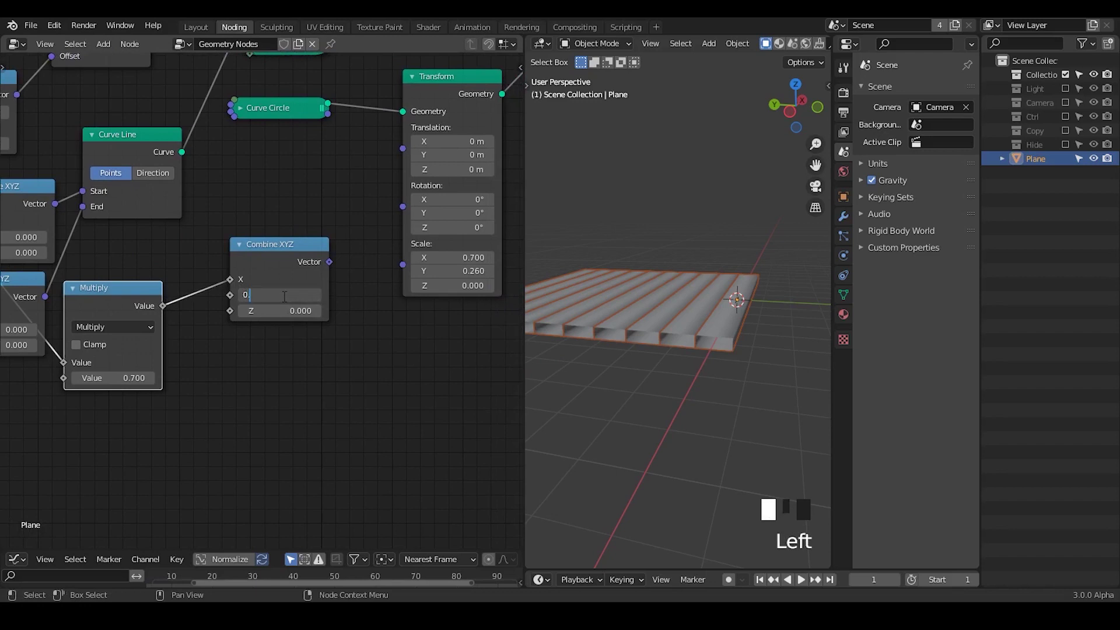
pyautogui.write('0.2')
pyautogui.press('Return')
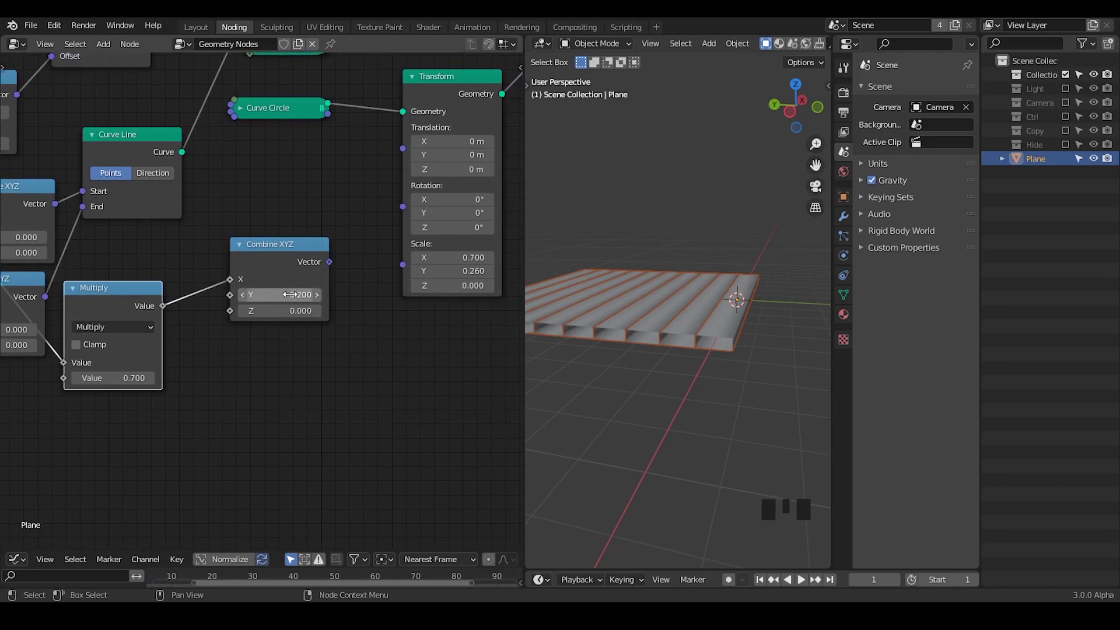
# Connect the Combine XYZ vector to the Transform node's Scale and set the Combine XYZ's Y to 0.4.
pyautogui.moveTo(330, 262); pyautogui.dragTo(403, 264)
pyautogui.moveTo(213, 328); pyautogui.dragTo(315, 345, button='middle')
pyautogui.moveTo(380, 312); pyautogui.dragTo(402, 311)
# Test the linked slat width and spacing by raising the Value node to 2.3 and returning it to 1.
pyautogui.moveTo(121, 298); pyautogui.dragTo(290, 333, button='middle')
pyautogui.moveTo(620, 253); pyautogui.dragTo(631, 277, button='middle')
pyautogui.moveTo(100, 205); pyautogui.dragTo(169, 204)
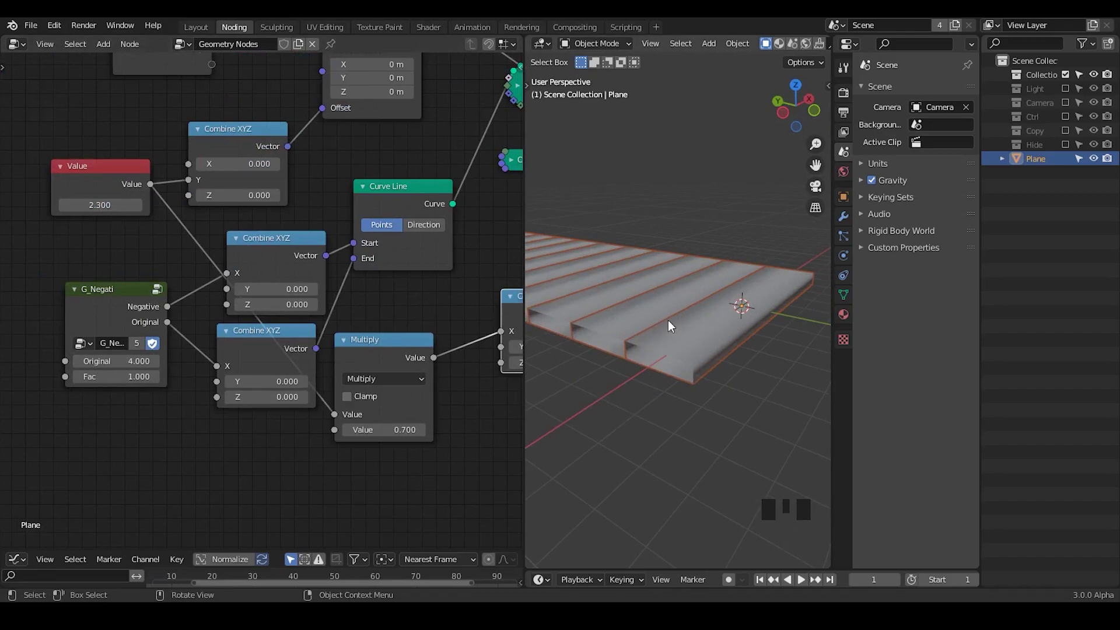
pyautogui.moveTo(668, 324); pyautogui.dragTo(649, 338, button='middle')
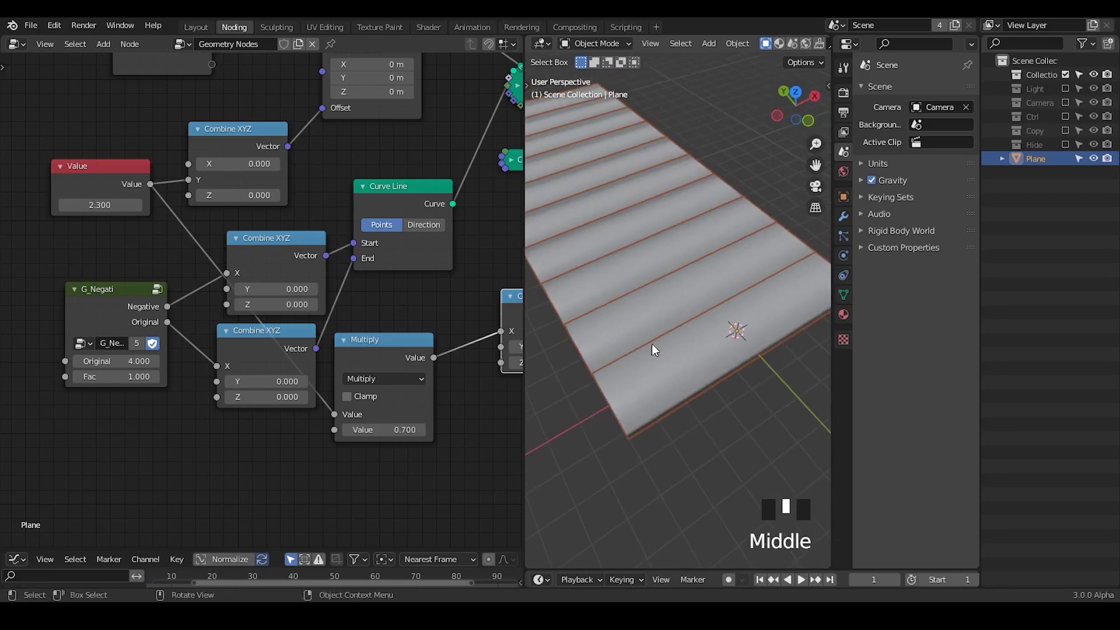
pyautogui.click(109, 206)
pyautogui.write('1')
pyautogui.press('Return')
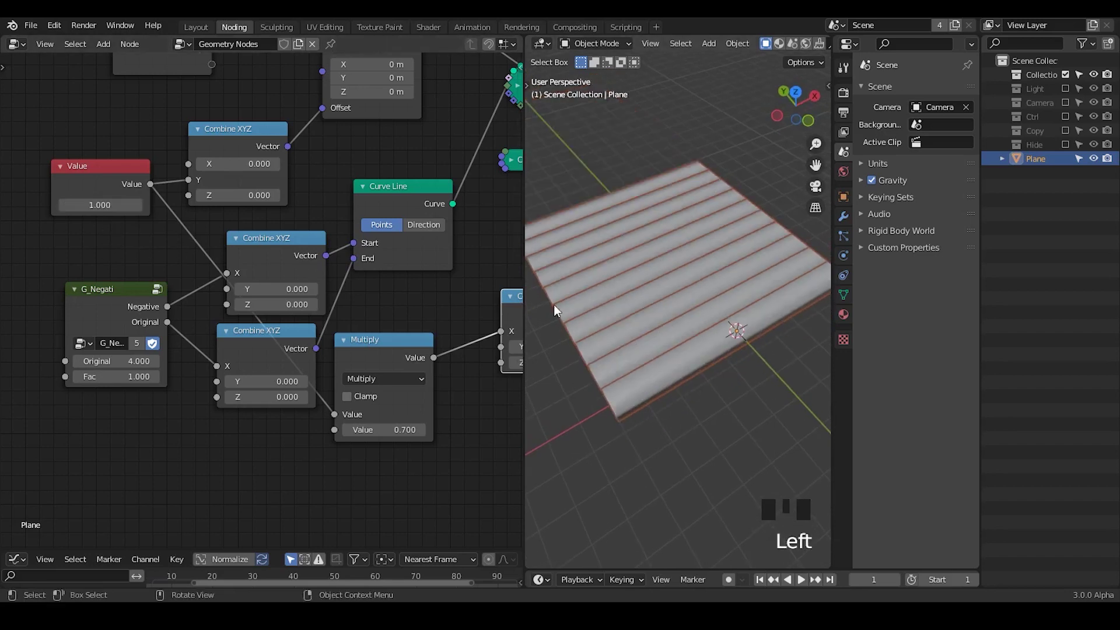
# Set the Mesh Line's count to 12 to add more slats.
pyautogui.moveTo(492, 297); pyautogui.dragTo(420, 368, button='middle')
pyautogui.moveTo(355, 210); pyautogui.dragTo(383, 267, button='middle')
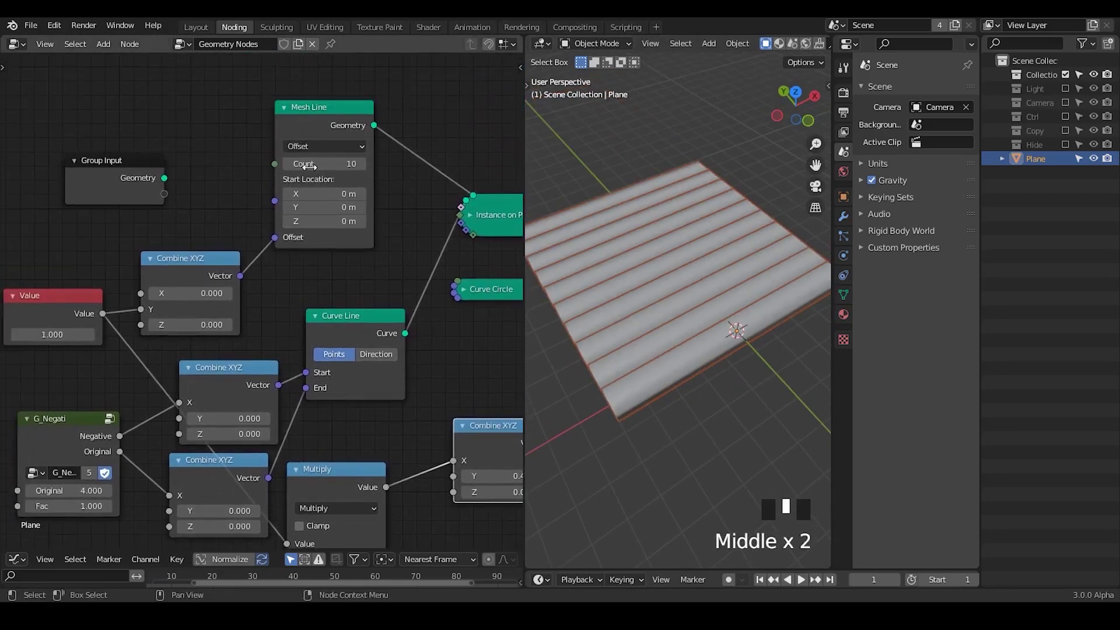
pyautogui.moveTo(309, 167)
pyautogui.mouseDown()
pyautogui.moveTo(339, 167)
pyautogui.moveTo(312, 167)
pyautogui.mouseUp()
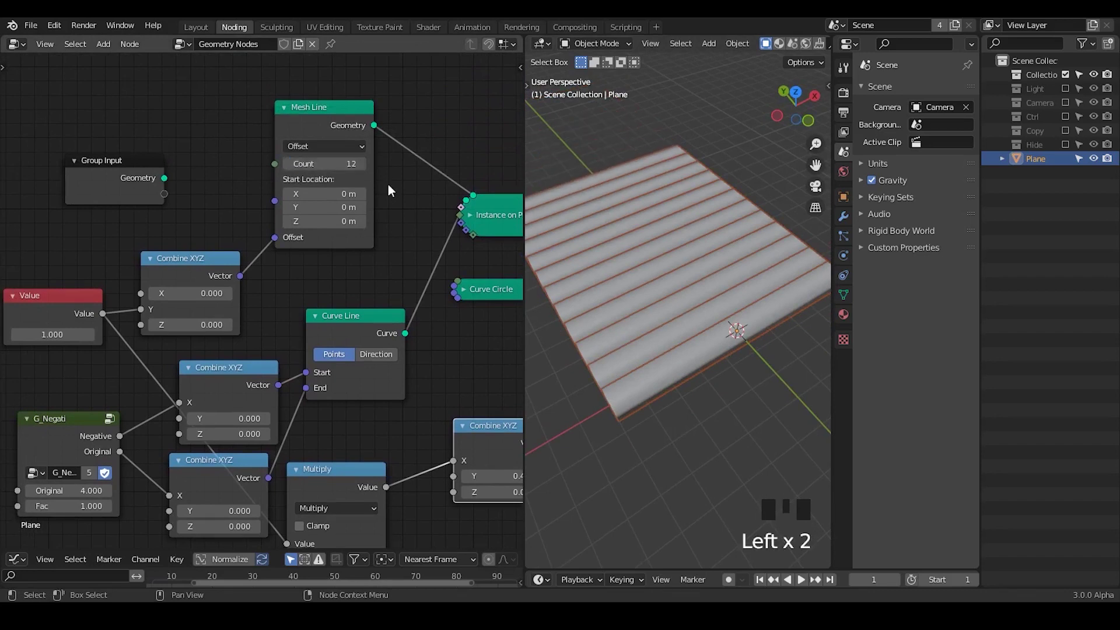
pyautogui.keyDown('shift'); pyautogui.moveTo(668, 317); pyautogui.dragTo(655, 327, button='middle'); pyautogui.keyUp('shift')
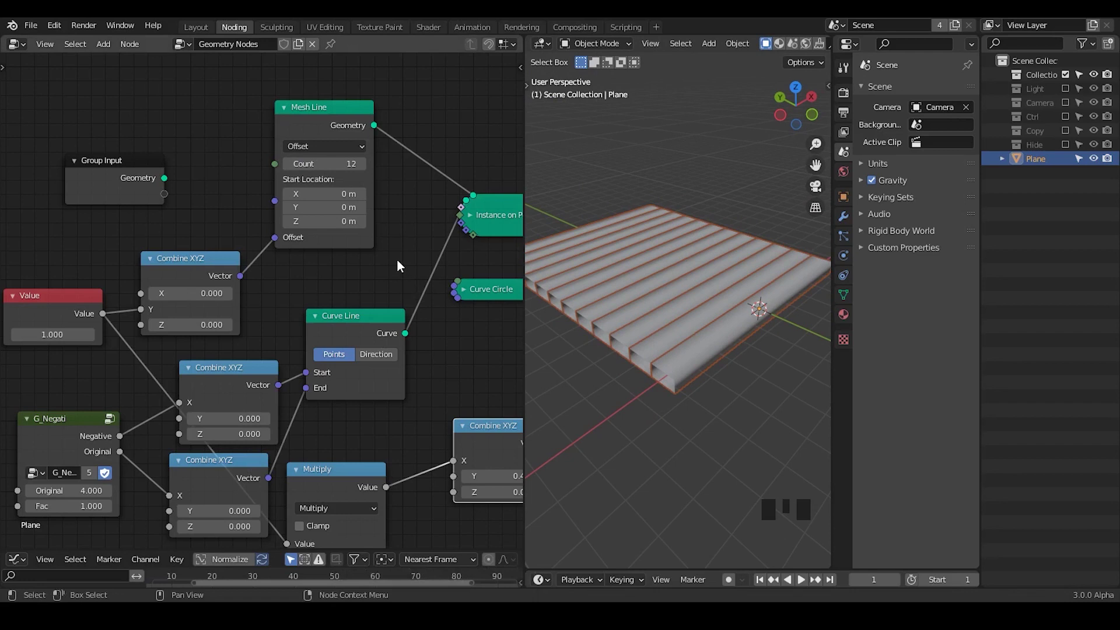
# Move the Group Output node farther from Curve to Mesh and enlarge the 3D viewport by narrowing the node editor.
pyautogui.moveTo(406, 262); pyautogui.dragTo(46, 223, button='middle')
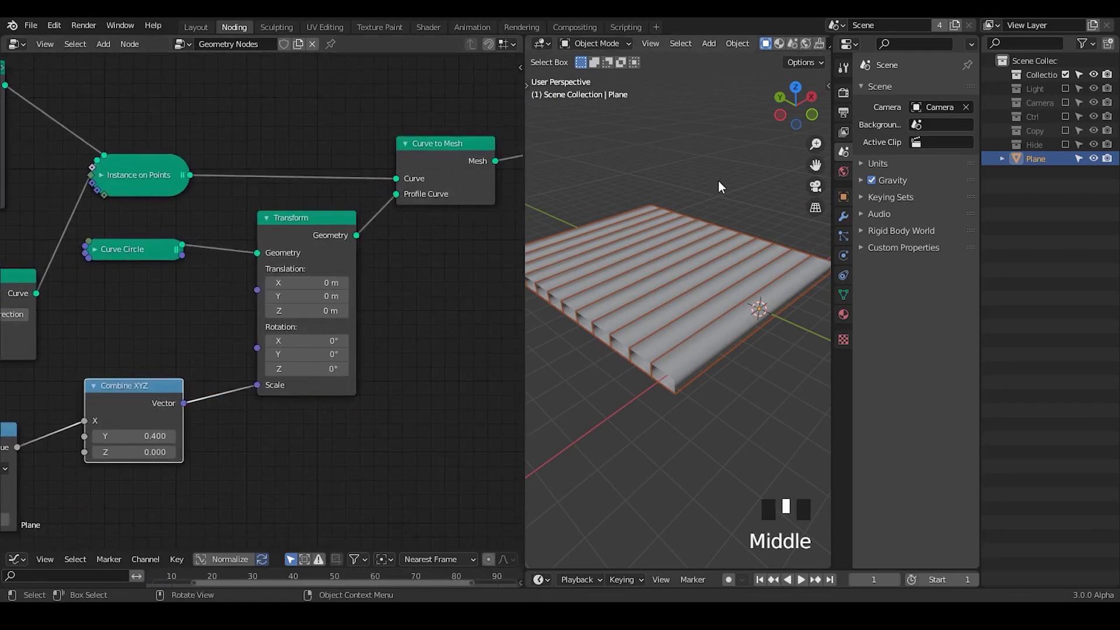
pyautogui.moveTo(391, 285); pyautogui.dragTo(104, 288, button='middle')
pyautogui.moveTo(360, 150); pyautogui.dragTo(459, 160)
pyautogui.moveTo(415, 223); pyautogui.dragTo(328, 220, button='middle')
pyautogui.click(376, 170)
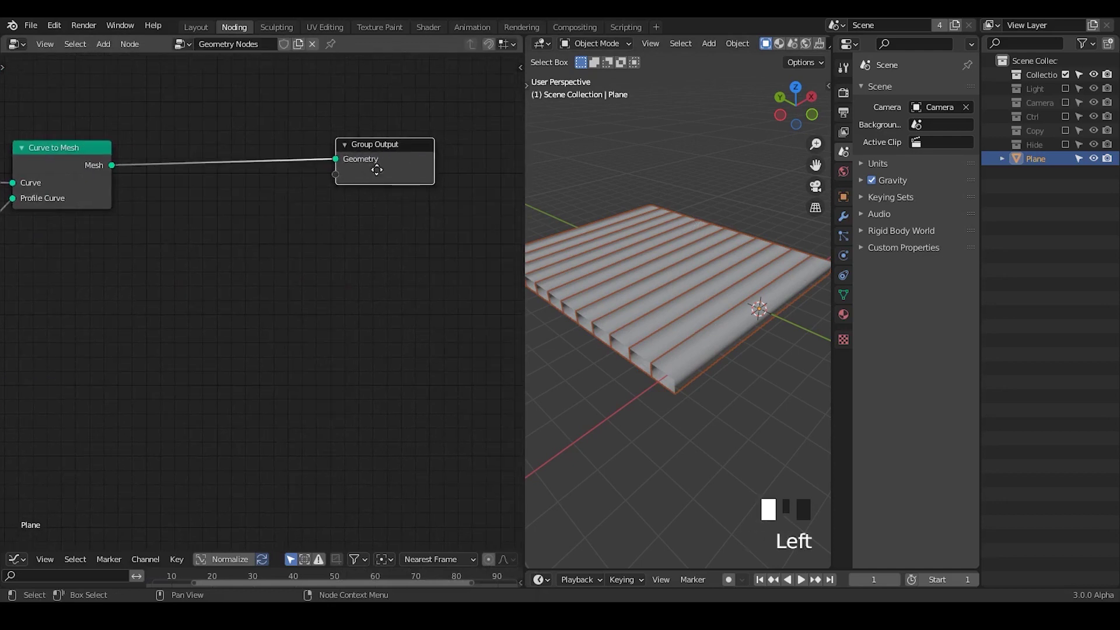
pyautogui.moveTo(377, 170); pyautogui.dragTo(441, 166)
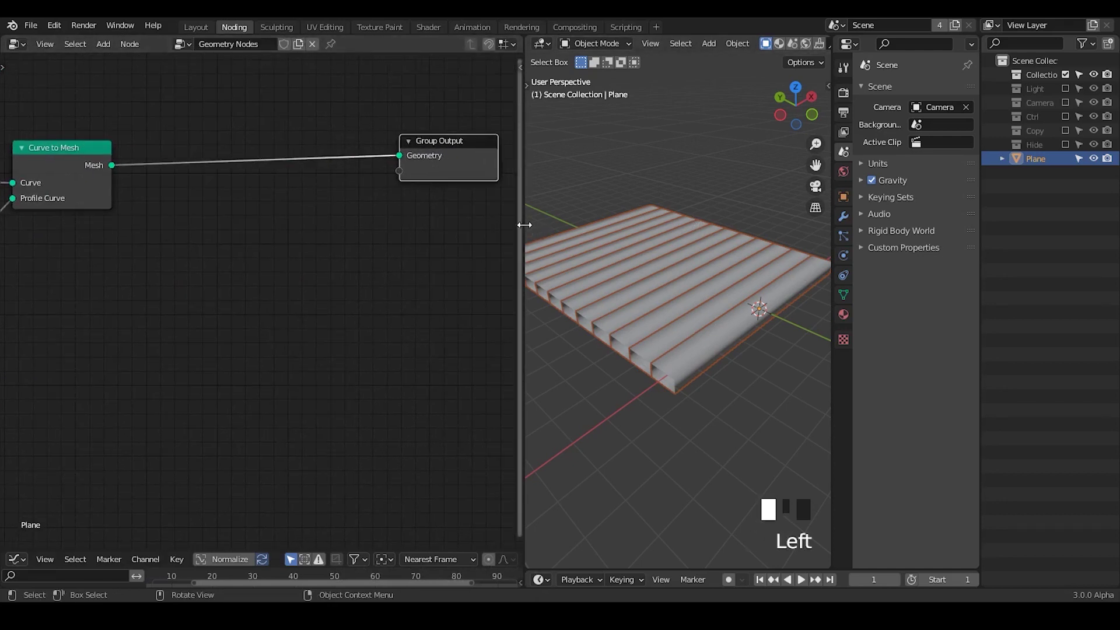
pyautogui.moveTo(521, 231); pyautogui.dragTo(419, 230)
pyautogui.moveTo(641, 327); pyautogui.dragTo(615, 343, button='middle')
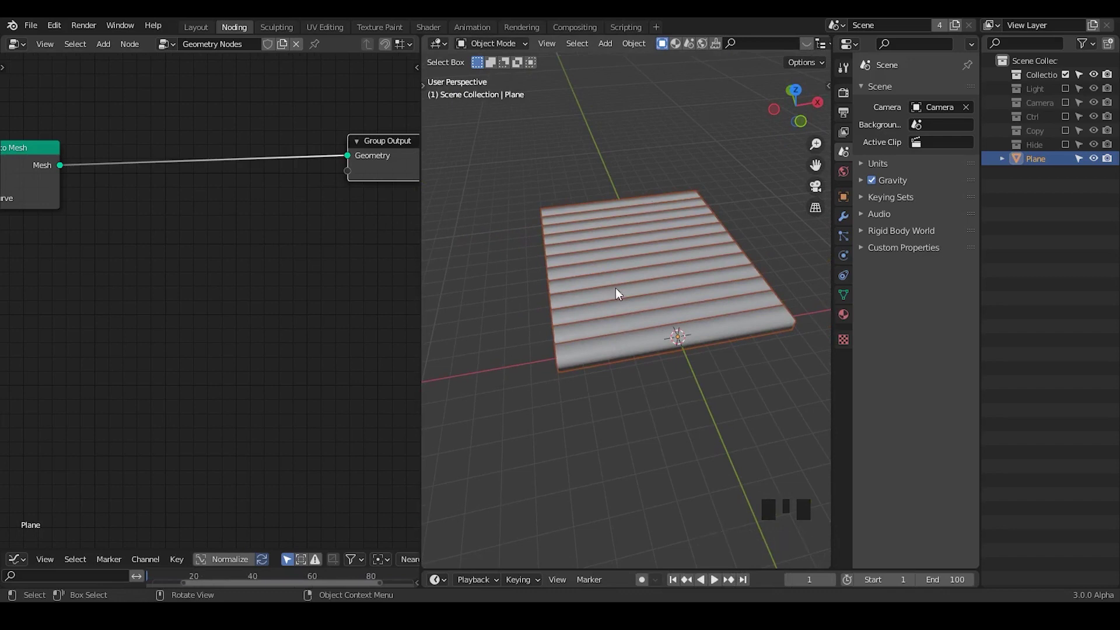
# Annotate the 3D viewport with four freehand loops around the edges of the slat surface.
pyautogui.moveTo(489, 311)
pyautogui.mouseDown()
pyautogui.moveTo(527, 308)
pyautogui.moveTo(508, 301)
pyautogui.mouseUp()
pyautogui.moveTo(604, 369); pyautogui.dragTo(604, 375)
pyautogui.moveTo(691, 343)
pyautogui.mouseDown()
pyautogui.moveTo(703, 374)
pyautogui.moveTo(708, 334)
pyautogui.mouseUp()
pyautogui.moveTo(747, 258); pyautogui.dragTo(748, 263)
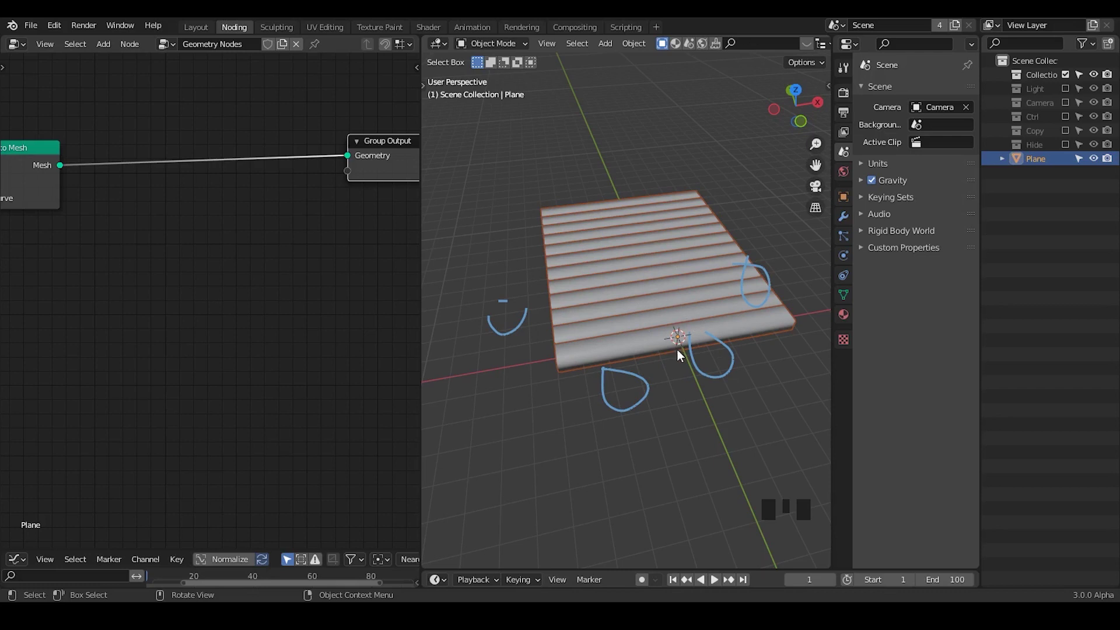
pyautogui.keyDown('shift'); pyautogui.moveTo(675, 327); pyautogui.dragTo(653, 369, button='middle'); pyautogui.keyUp('shift')
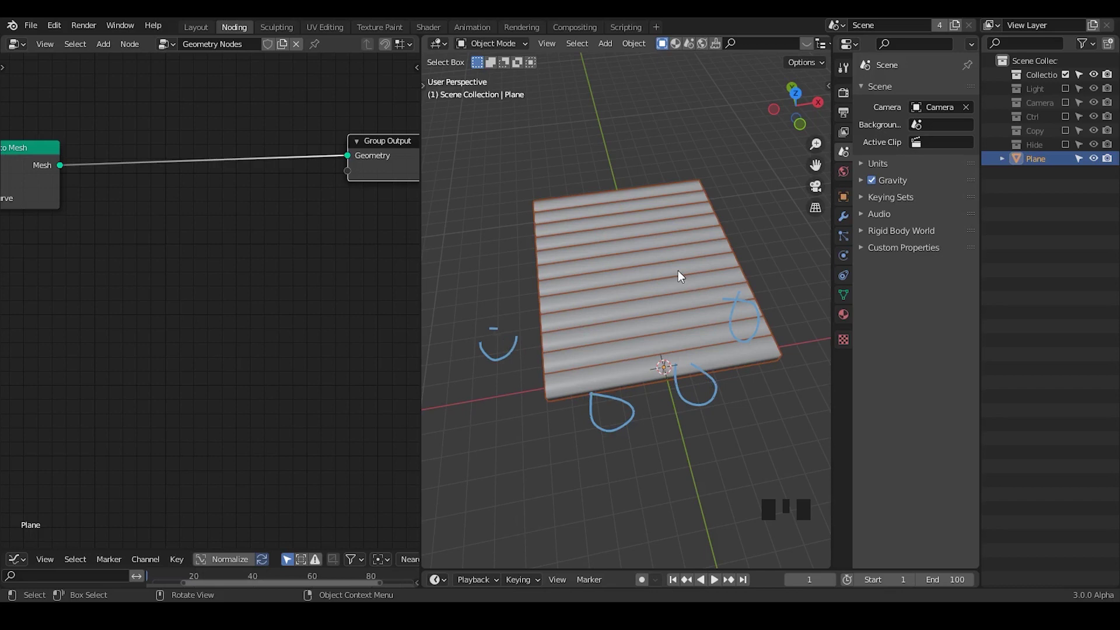
pyautogui.keyDown('shift'); pyautogui.moveTo(687, 353); pyautogui.dragTo(688, 333, button='middle'); pyautogui.keyUp('shift')
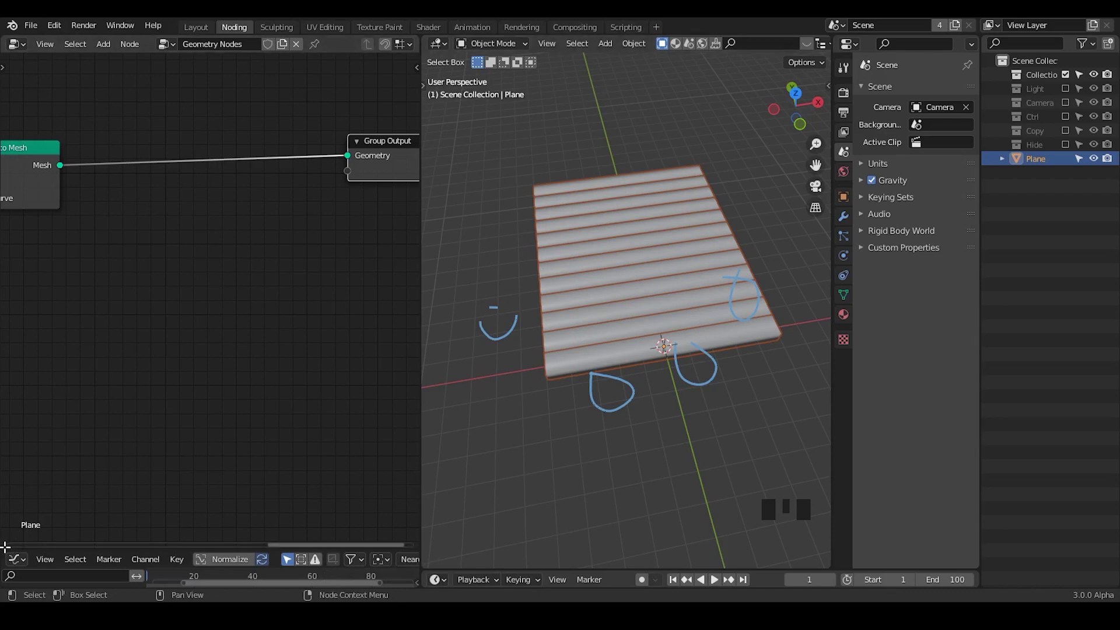
# Split the node editor horizontally and turn the lower area into a Spreadsheet for the Plane.
pyautogui.moveTo(5, 547); pyautogui.dragTo(14, 271)
pyautogui.click(17, 282)
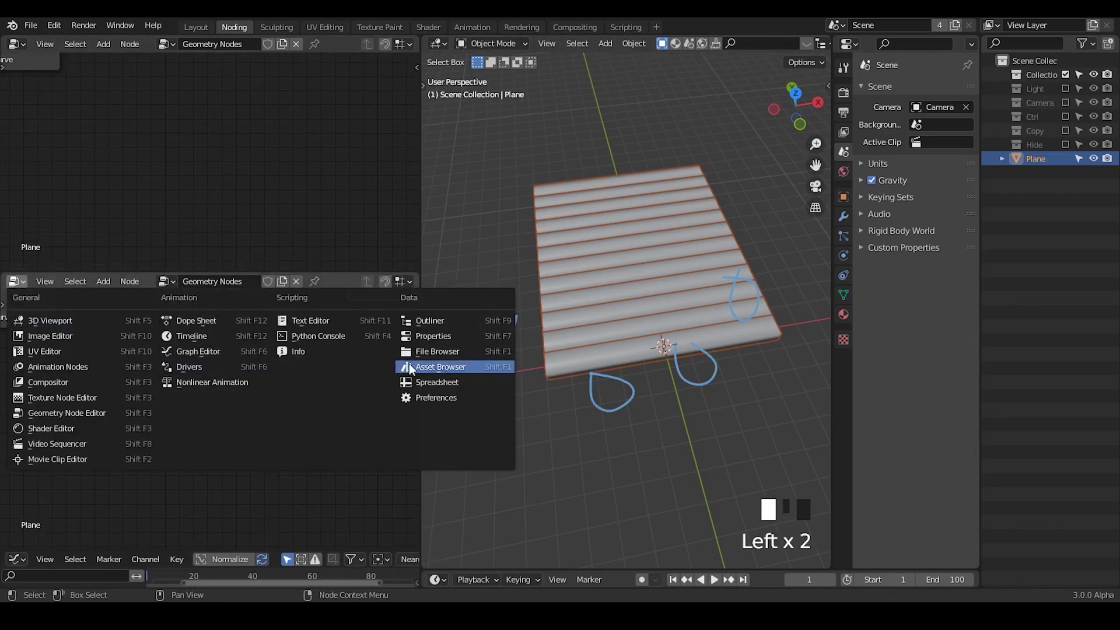
pyautogui.click(435, 382)
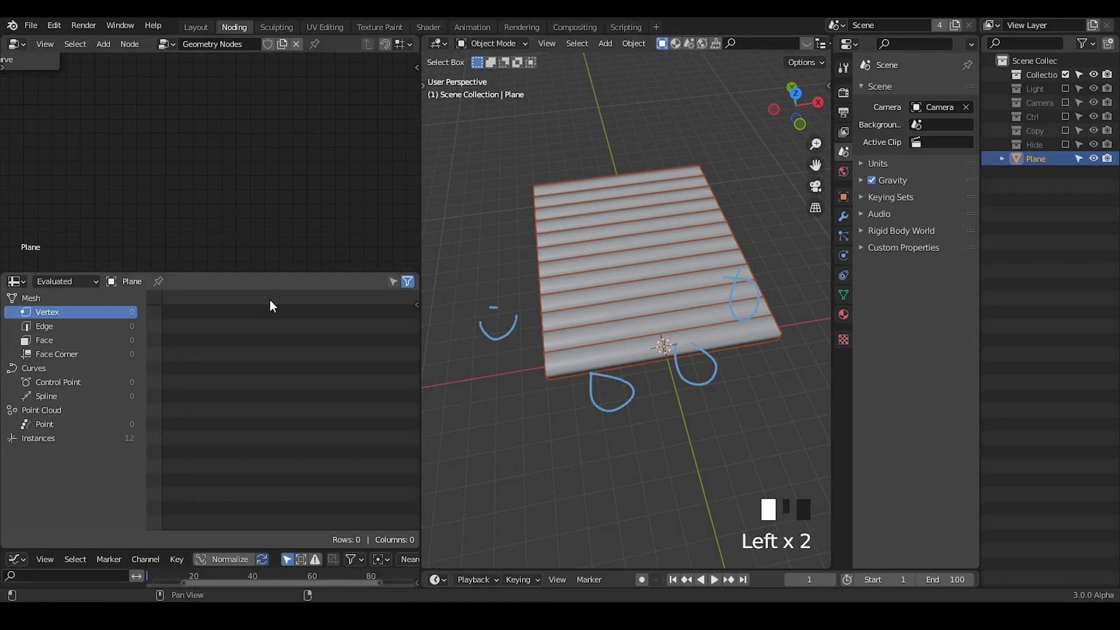
pyautogui.moveTo(187, 148); pyautogui.dragTo(239, 211, button='middle')
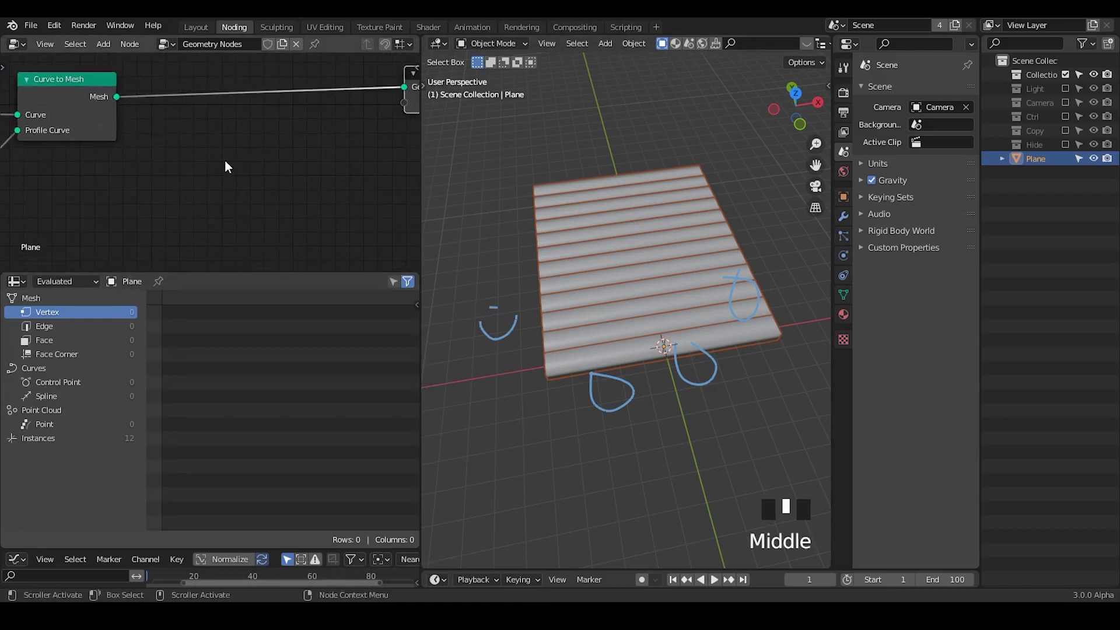
pyautogui.keyDown('ctrl'); pyautogui.moveTo(187, 135); pyautogui.dragTo(180, 170, button='middle'); pyautogui.keyUp('ctrl')
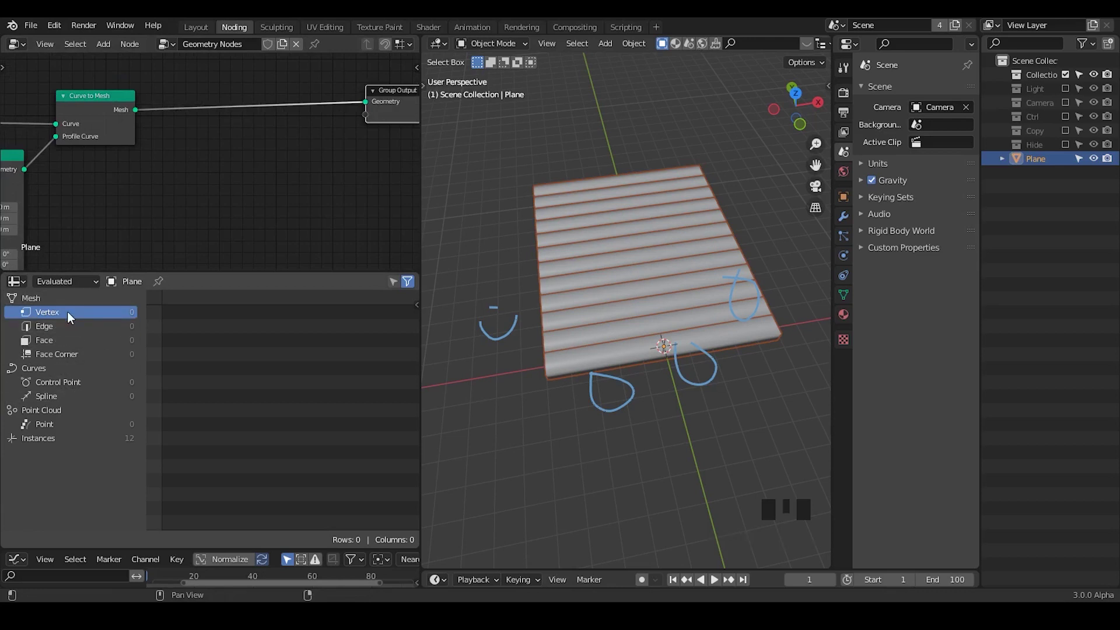
pyautogui.moveTo(172, 160); pyautogui.dragTo(195, 167, button='middle')
# Mark up the area around the Curve to Mesh node with annotation strokes and erase them.
pyautogui.press('d')
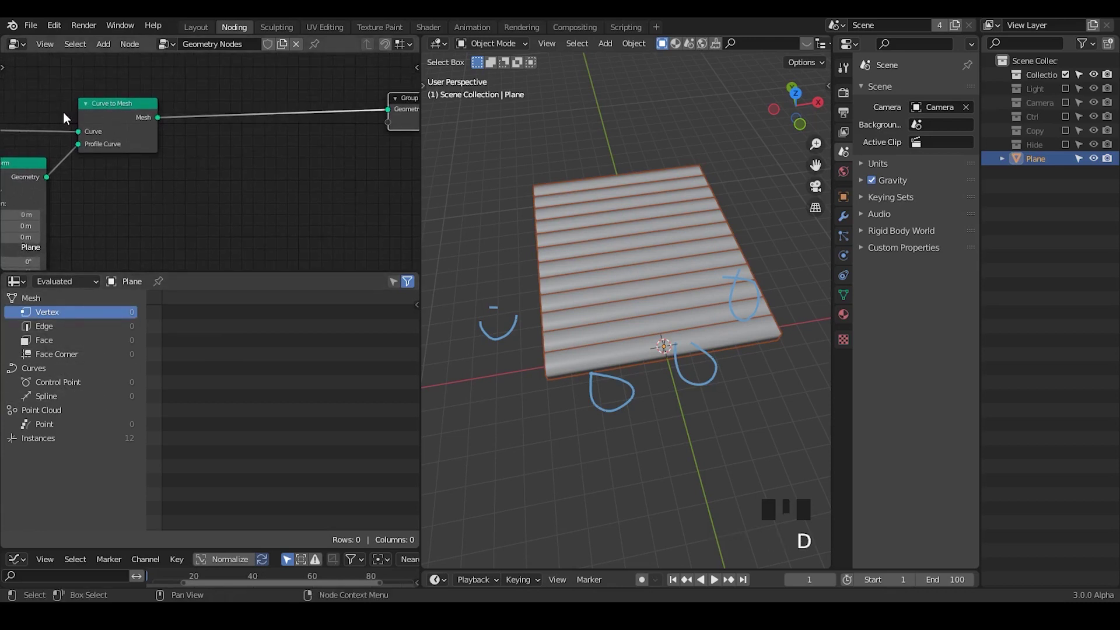
pyautogui.moveTo(64, 111); pyautogui.dragTo(200, 111)
pyautogui.moveTo(200, 111); pyautogui.dragTo(21, 139, button='right')
pyautogui.press('d')
pyautogui.press('d')
pyautogui.press('d')
pyautogui.press('d')
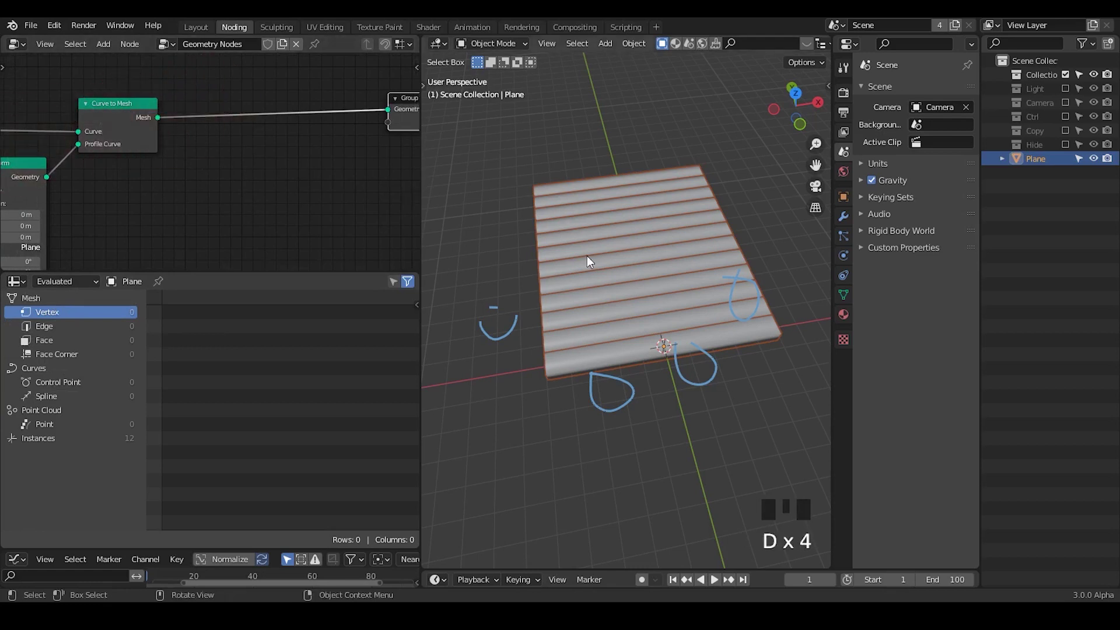
pyautogui.keyDown('shift'); pyautogui.moveTo(639, 300); pyautogui.dragTo(605, 308, button='middle'); pyautogui.keyUp('shift')
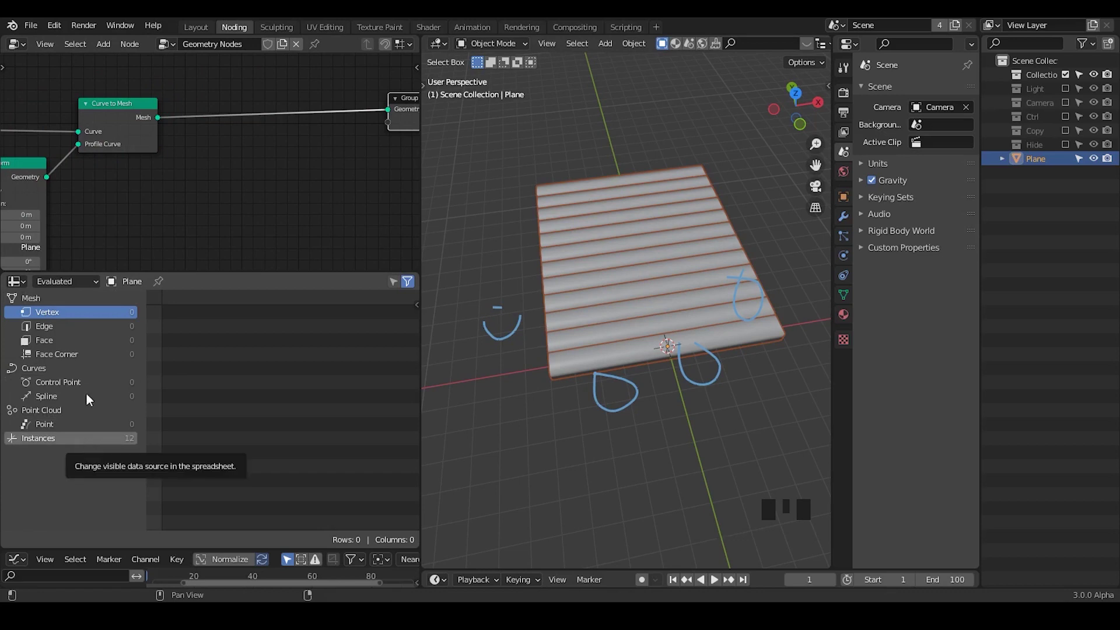
# Examine the Instance on Points node's inputs and the Plane's Instances data in the Spreadsheet.
pyautogui.moveTo(110, 214); pyautogui.dragTo(226, 197, button='middle')
pyautogui.moveTo(43, 169); pyautogui.dragTo(185, 178, button='middle')
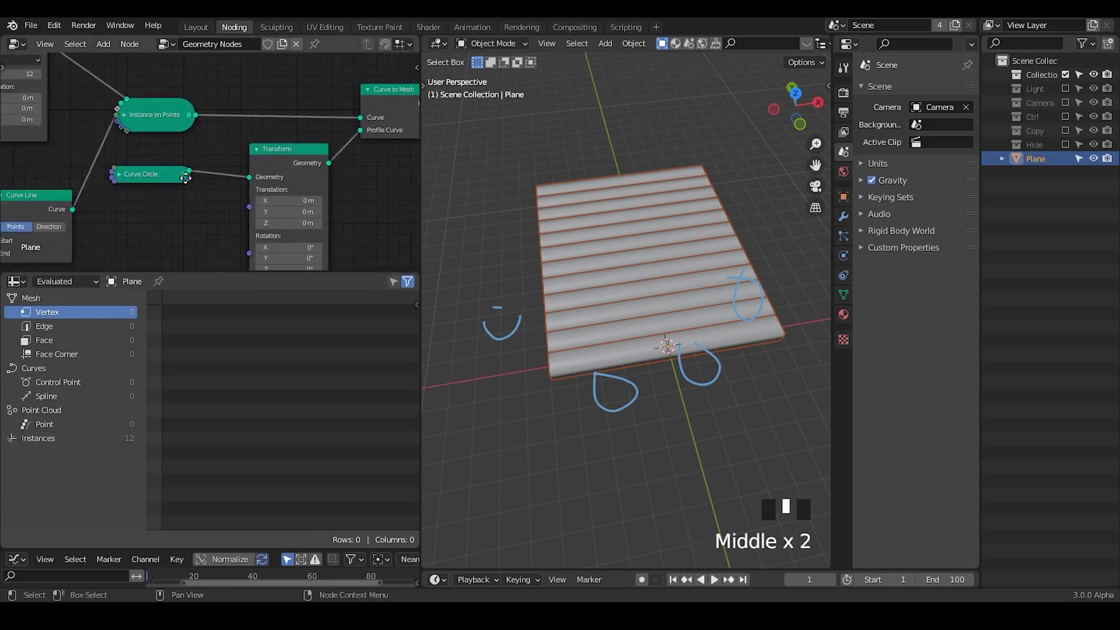
pyautogui.click(124, 114)
pyautogui.click(124, 115)
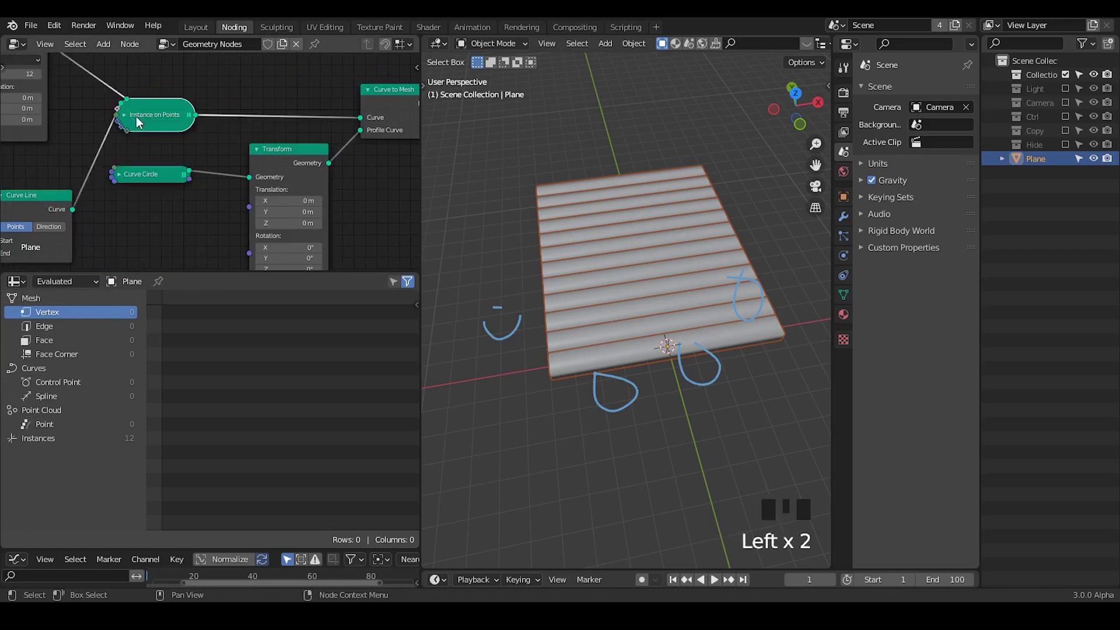
pyautogui.click(126, 114)
pyautogui.moveTo(198, 145); pyautogui.dragTo(177, 146, button='middle')
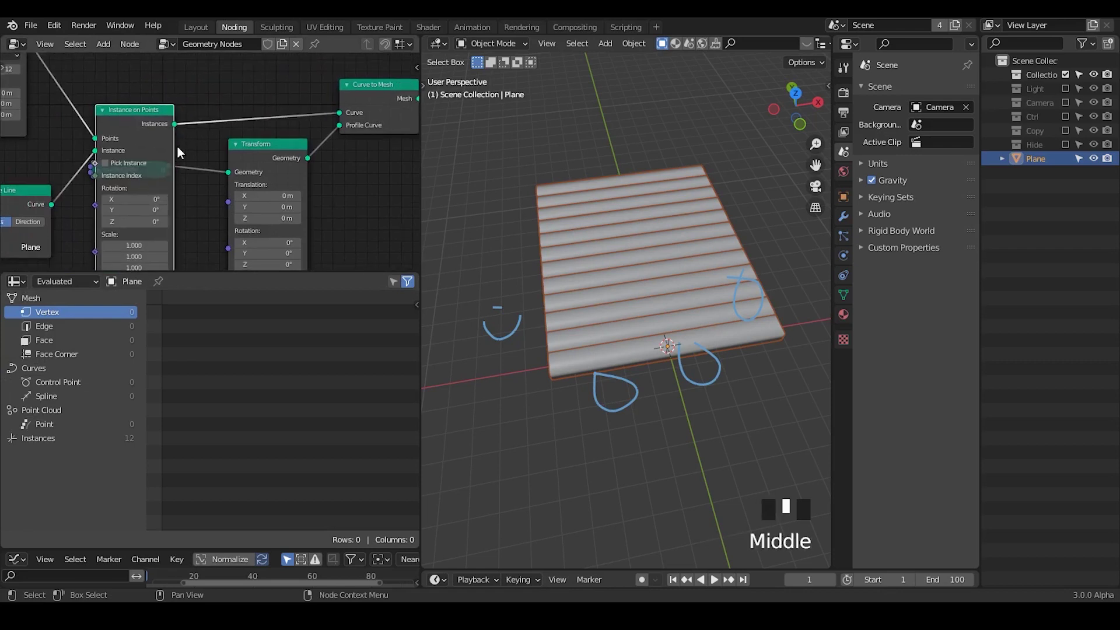
pyautogui.click(76, 438)
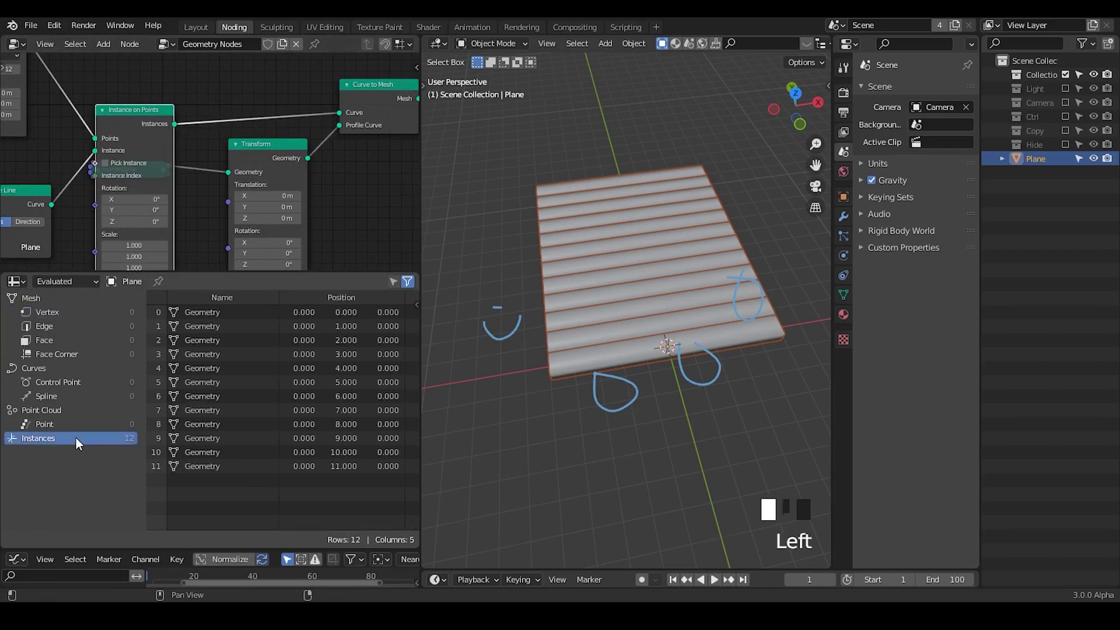
pyautogui.click(98, 113)
pyautogui.click(101, 111)
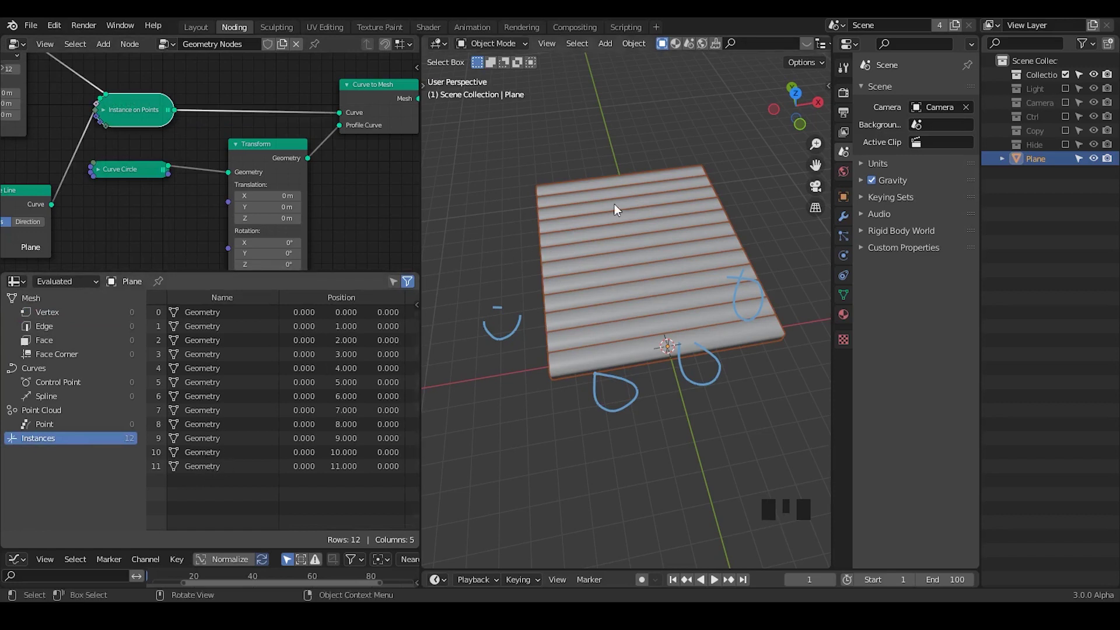
# Erase the four annotation loops around the slats, along with the cross marks sketched at the surface's far edge.
pyautogui.moveTo(611, 178); pyautogui.dragTo(626, 189)
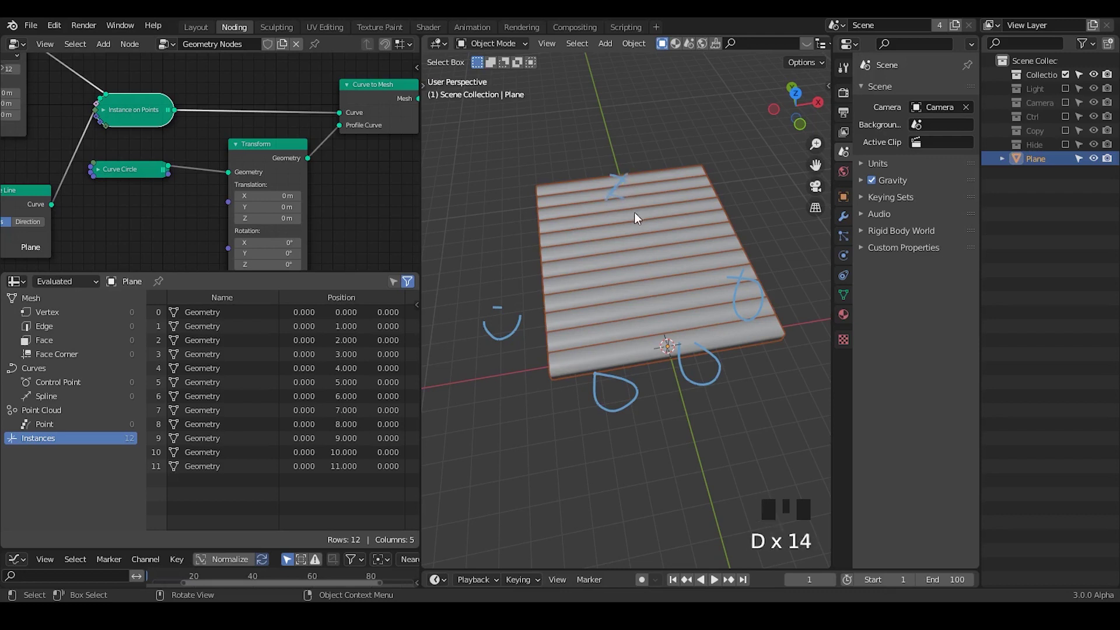
pyautogui.moveTo(526, 267)
pyautogui.mouseDown(button='right')
pyautogui.moveTo(772, 299)
pyautogui.moveTo(687, 397)
pyautogui.mouseUp(button='right')
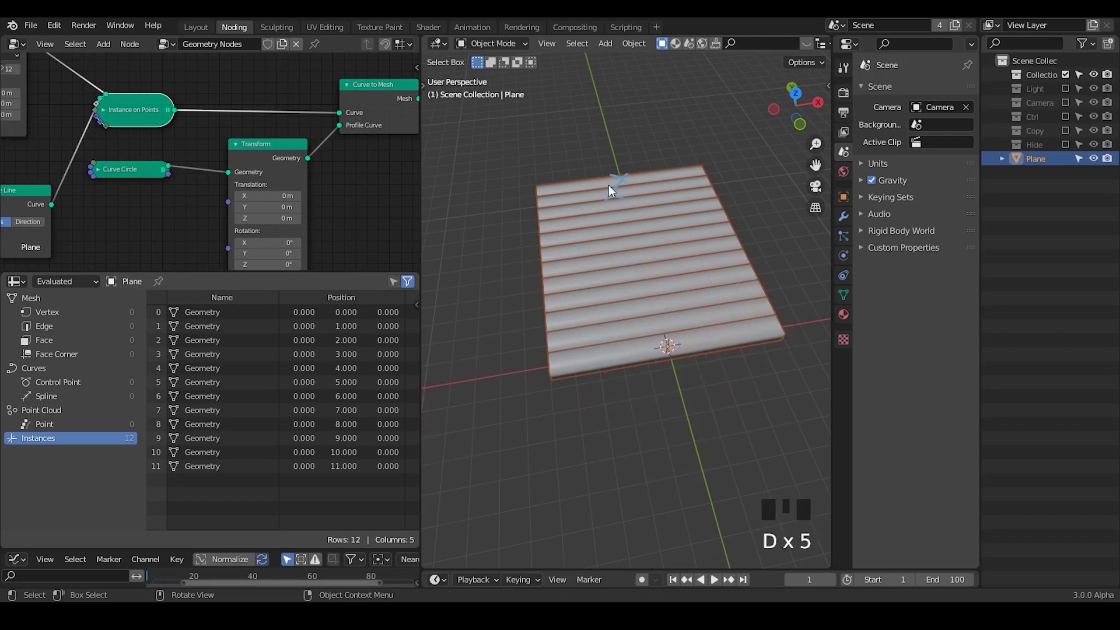
pyautogui.moveTo(612, 187)
pyautogui.mouseDown(button='right')
pyautogui.moveTo(595, 210)
pyautogui.moveTo(617, 185)
pyautogui.mouseUp(button='right')
pyautogui.moveTo(608, 178); pyautogui.dragTo(626, 183)
pyautogui.moveTo(629, 164); pyautogui.dragTo(611, 190)
pyautogui.keyDown('ctrl'); pyautogui.moveTo(678, 376); pyautogui.dragTo(570, 156, button='middle'); pyautogui.keyUp('ctrl')
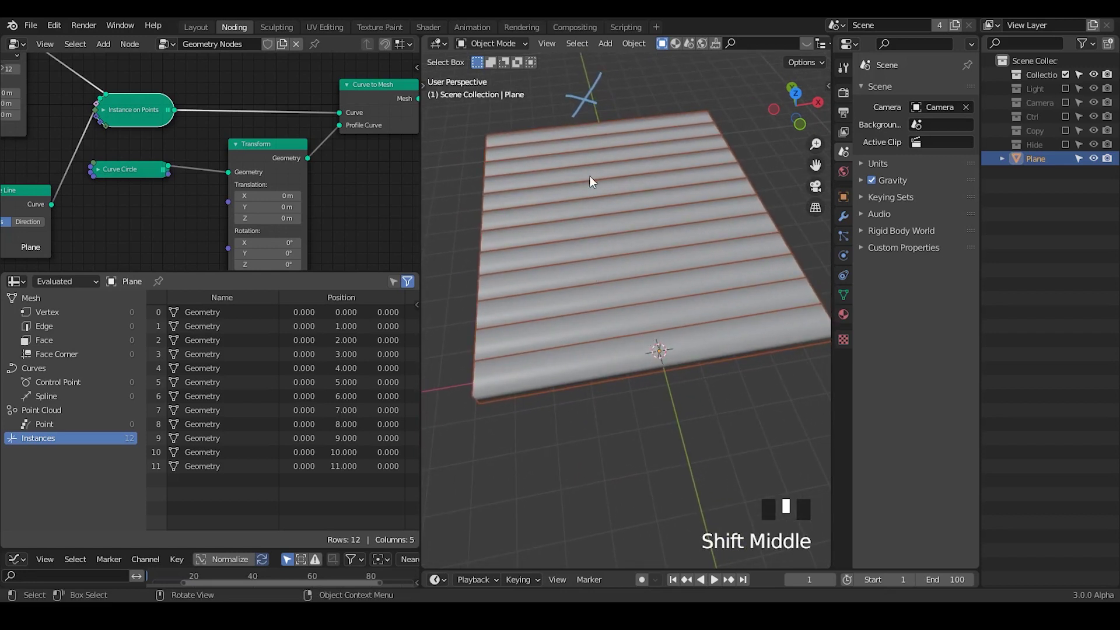
pyautogui.moveTo(595, 101)
pyautogui.mouseDown(button='right')
pyautogui.moveTo(621, 68)
pyautogui.moveTo(686, 101)
pyautogui.mouseUp(button='right')
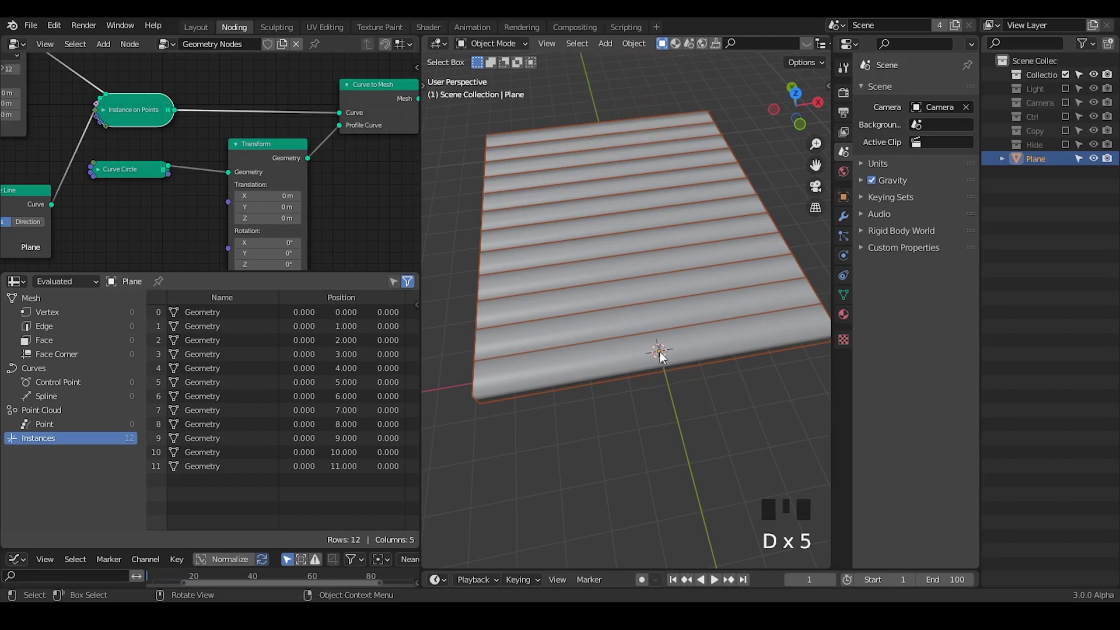
# Annotate the front slat with three small cross marks and erase them.
pyautogui.moveTo(268, 202); pyautogui.dragTo(134, 219, button='middle')
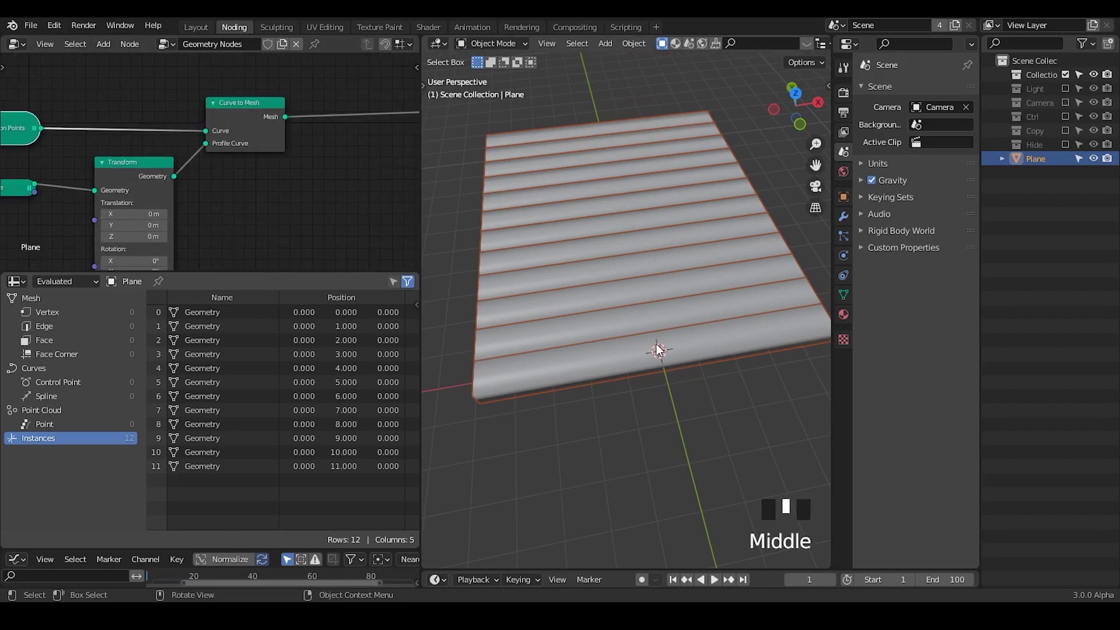
pyautogui.moveTo(657, 348)
pyautogui.mouseDown(button='middle')
pyautogui.moveTo(660, 330)
pyautogui.moveTo(636, 374)
pyautogui.moveTo(654, 349)
pyautogui.mouseUp(button='middle')
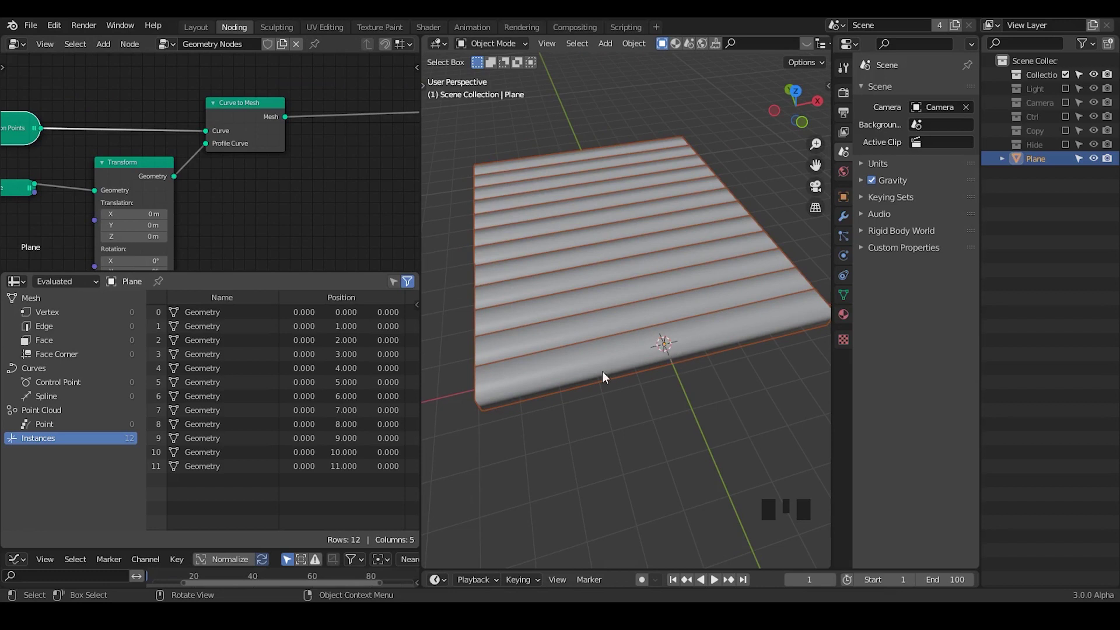
pyautogui.press('d')
pyautogui.moveTo(485, 379)
pyautogui.mouseDown()
pyautogui.moveTo(500, 392)
pyautogui.moveTo(488, 398)
pyautogui.mouseUp()
pyautogui.moveTo(530, 366)
pyautogui.mouseDown()
pyautogui.moveTo(552, 392)
pyautogui.moveTo(530, 388)
pyautogui.moveTo(580, 373)
pyautogui.moveTo(561, 379)
pyautogui.mouseUp()
pyautogui.press('d')
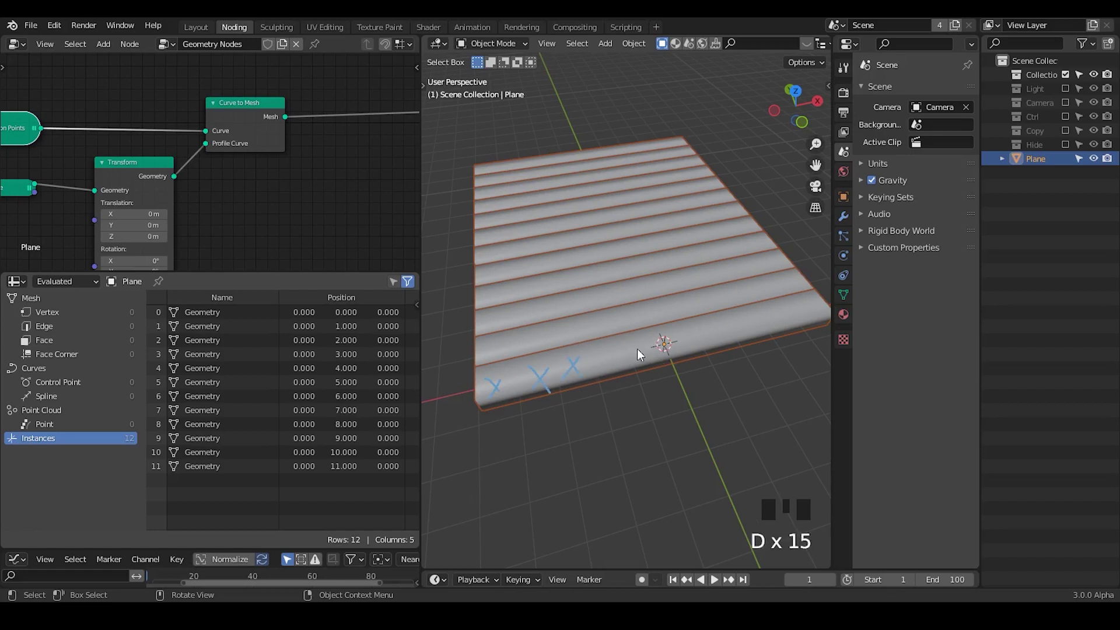
pyautogui.press('d')
pyautogui.moveTo(630, 336); pyautogui.dragTo(562, 387, button='right')
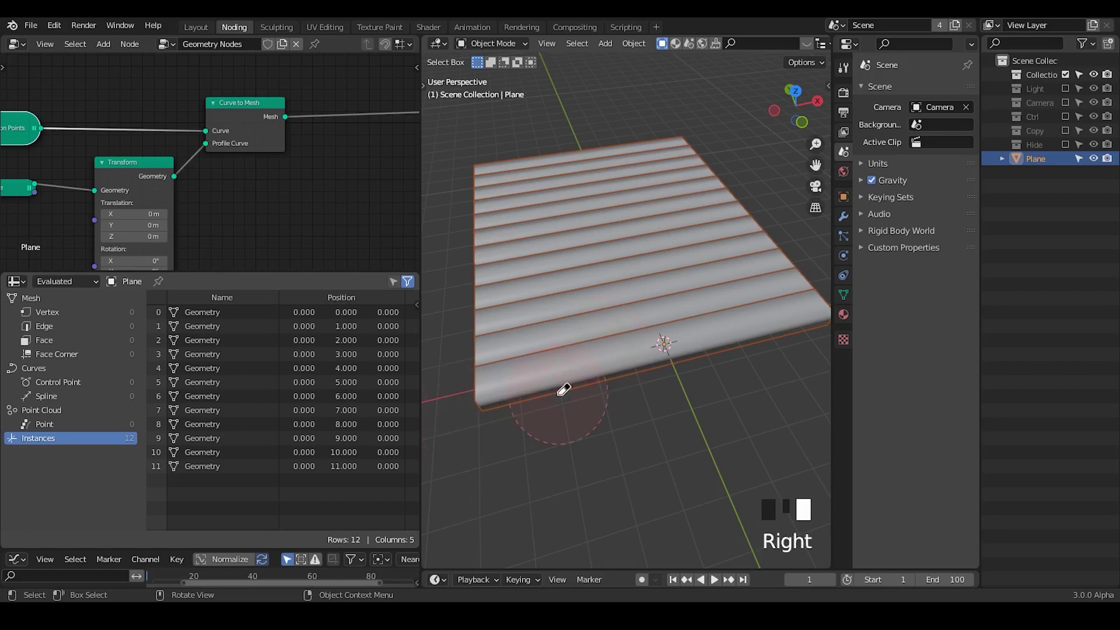
# Move Curve to Mesh closer to Group Output, collapse the Transform node, and place Transform and Curve Circle lower in the graph.
pyautogui.moveTo(267, 205); pyautogui.dragTo(106, 142, button='middle')
pyautogui.moveTo(106, 142); pyautogui.dragTo(219, 133)
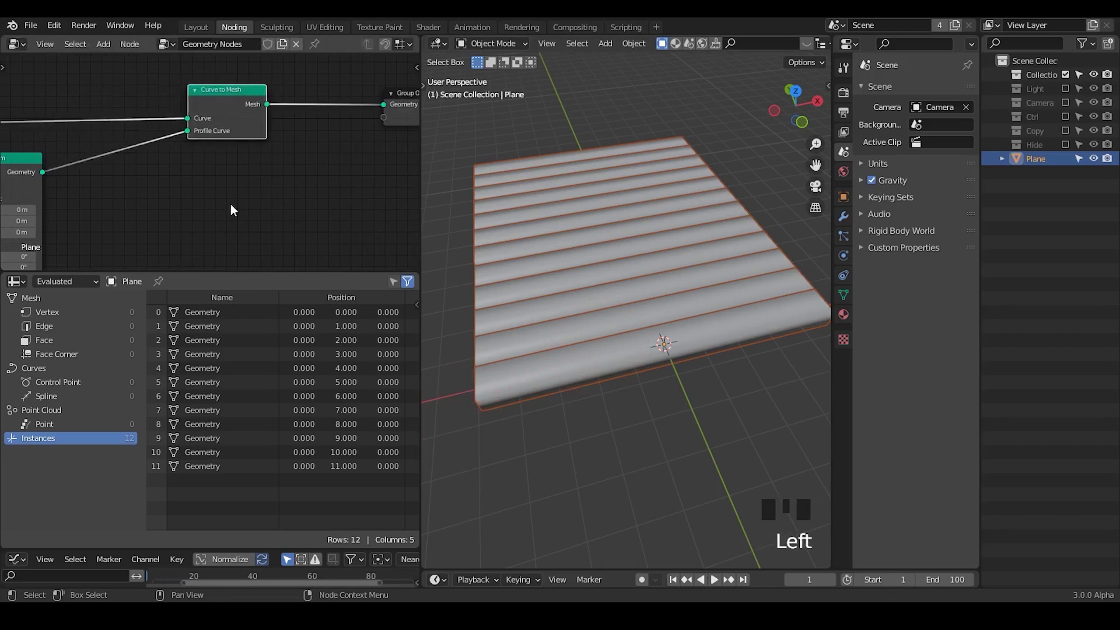
pyautogui.moveTo(236, 219); pyautogui.dragTo(380, 204, button='middle')
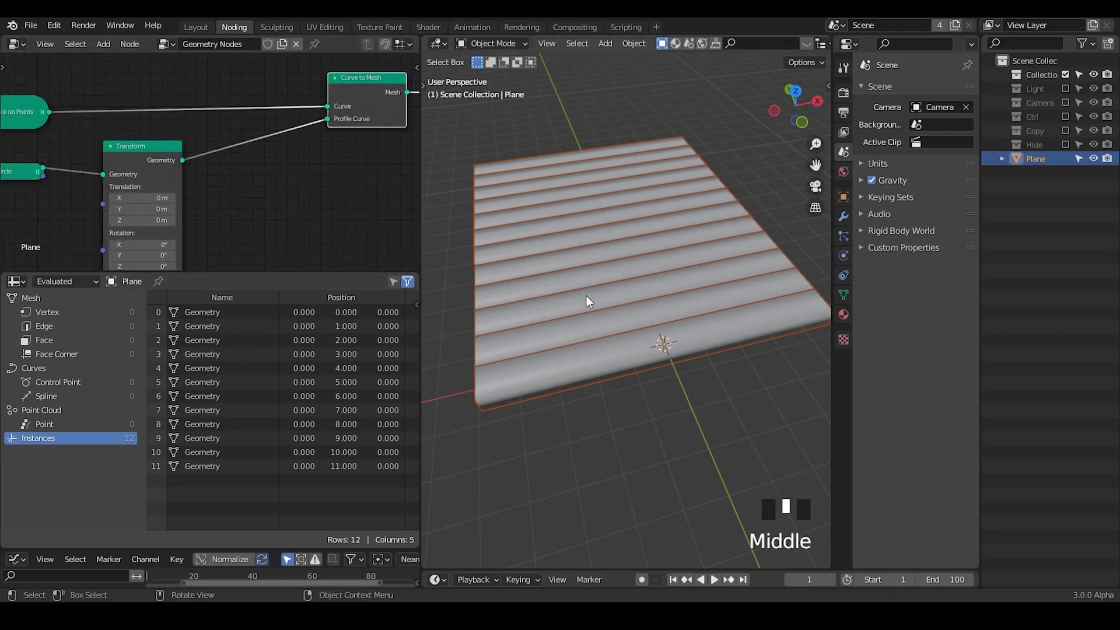
pyautogui.moveTo(130, 194); pyautogui.dragTo(149, 191, button='middle')
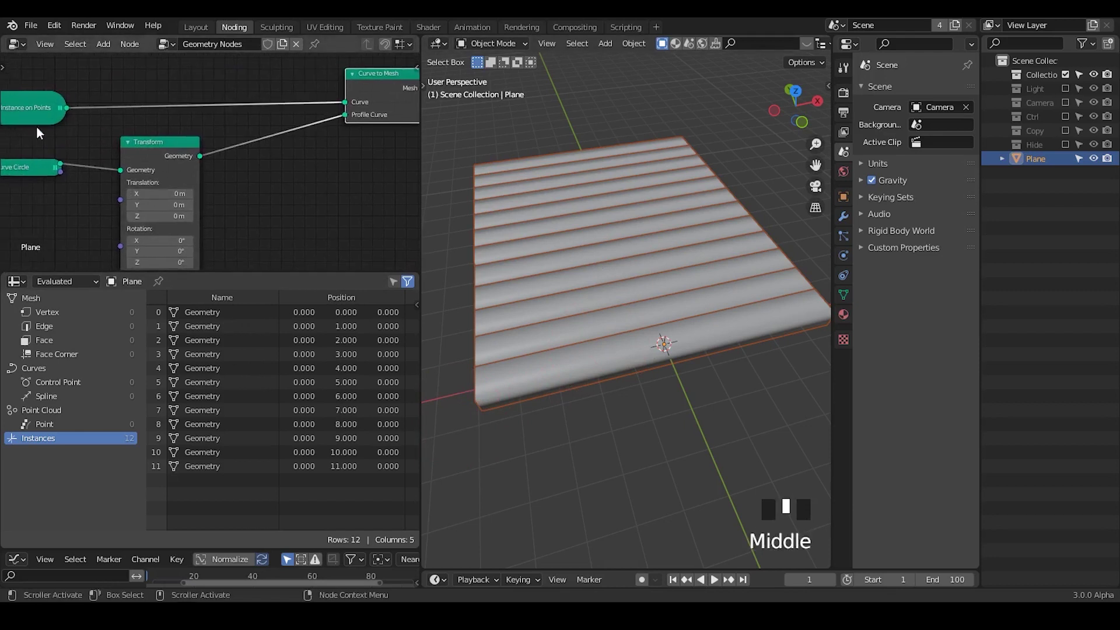
pyautogui.click(129, 143)
pyautogui.moveTo(144, 140); pyautogui.dragTo(151, 214)
pyautogui.moveTo(133, 198); pyautogui.dragTo(170, 184, button='middle')
pyautogui.moveTo(60, 152); pyautogui.dragTo(45, 216)
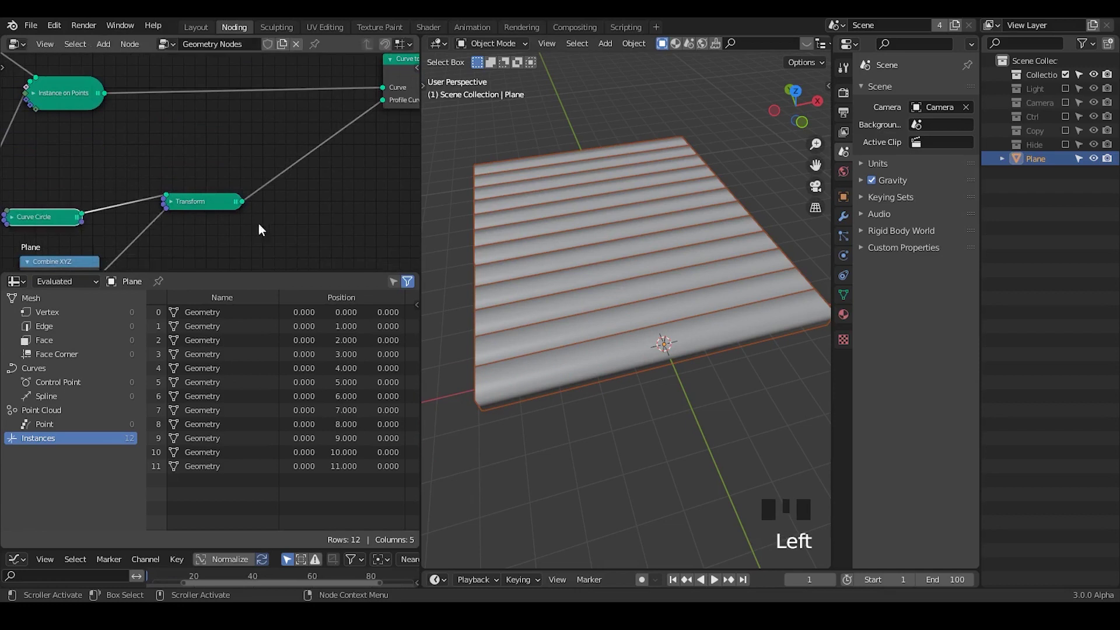
pyautogui.moveTo(230, 215); pyautogui.dragTo(230, 233, button='middle')
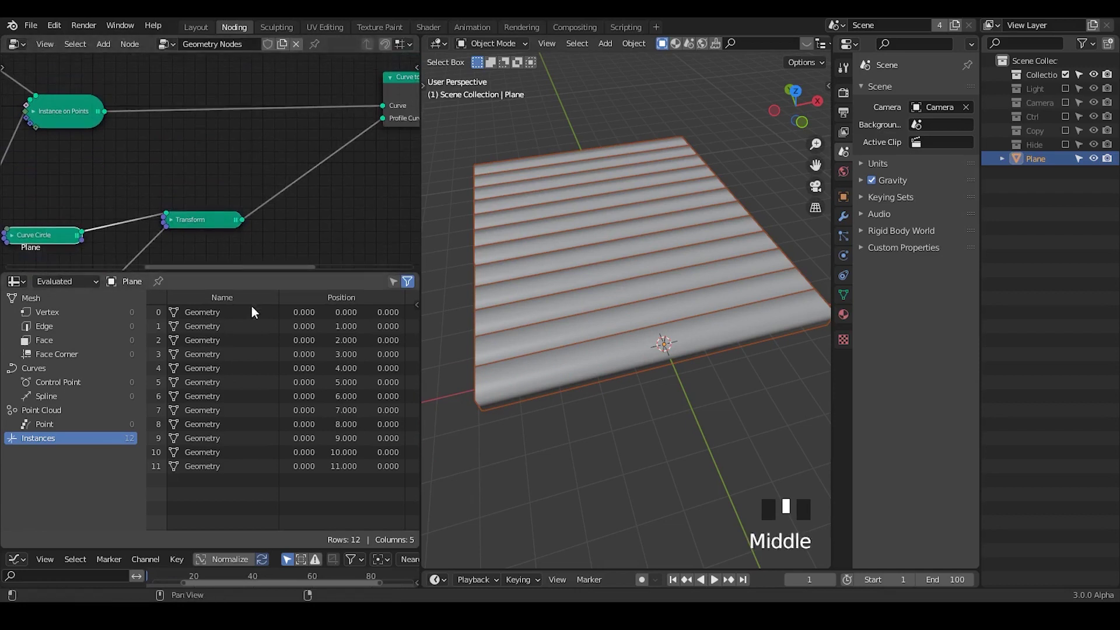
# Annotate the front slat with three cross marks in a row, starting near its end, from a lower viewing angle.
pyautogui.moveTo(616, 293); pyautogui.dragTo(622, 204, button='middle')
pyautogui.press('d')
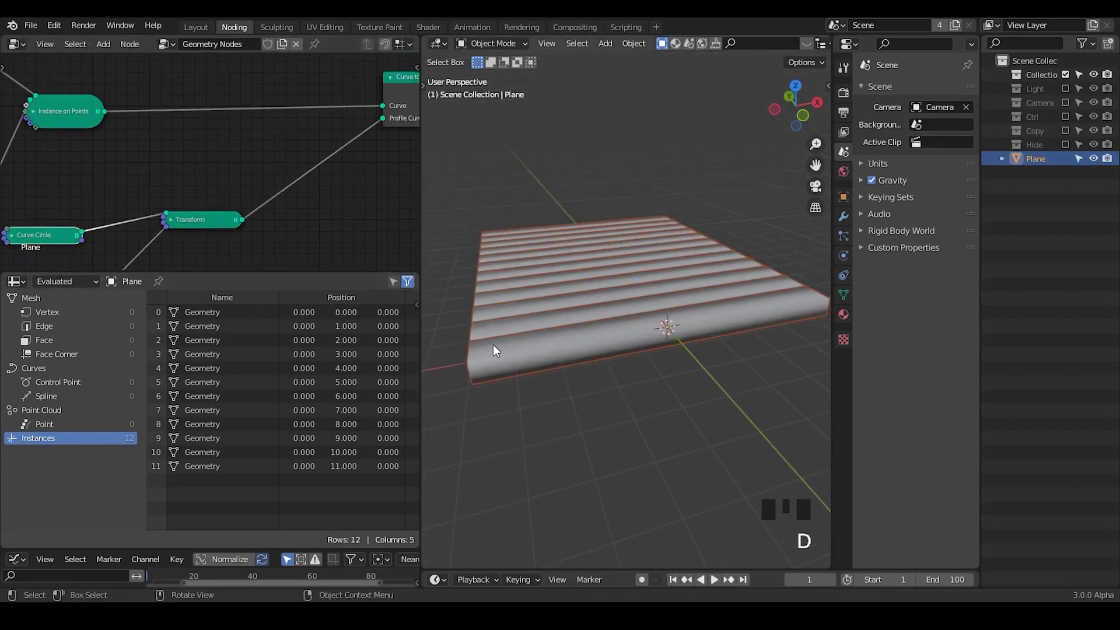
pyautogui.moveTo(484, 348)
pyautogui.mouseDown()
pyautogui.moveTo(515, 375)
pyautogui.moveTo(507, 344)
pyautogui.moveTo(549, 365)
pyautogui.moveTo(524, 364)
pyautogui.mouseUp()
pyautogui.press('d')
pyautogui.press('d')
pyautogui.press('d')
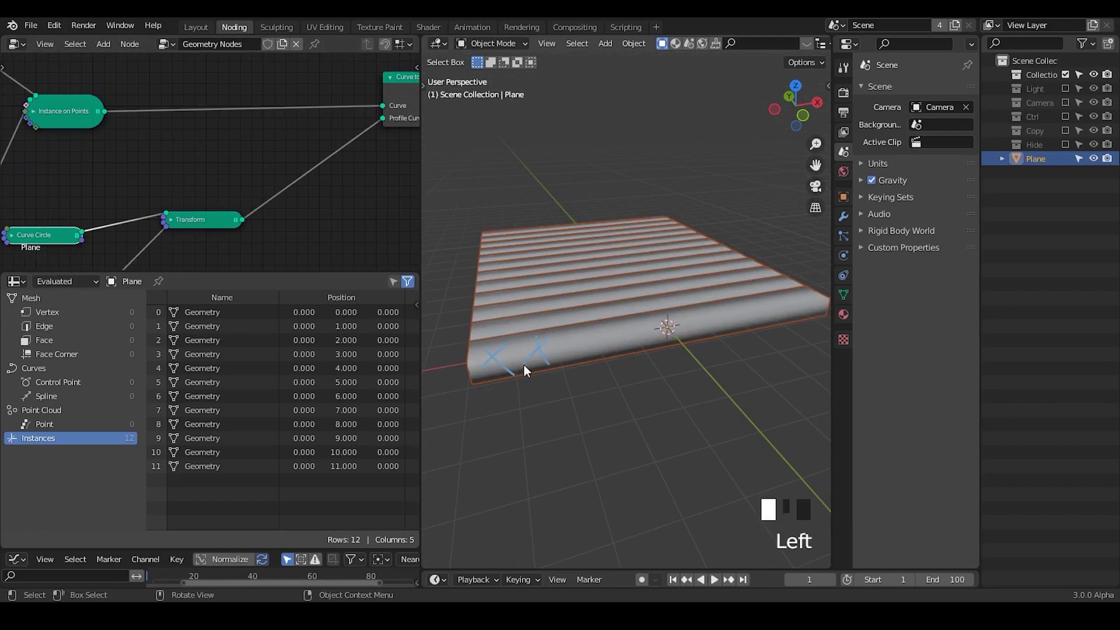
pyautogui.press('d')
pyautogui.moveTo(564, 333)
pyautogui.mouseDown()
pyautogui.moveTo(578, 355)
pyautogui.moveTo(568, 357)
pyautogui.mouseUp()
pyautogui.press('d')
pyautogui.press('d')
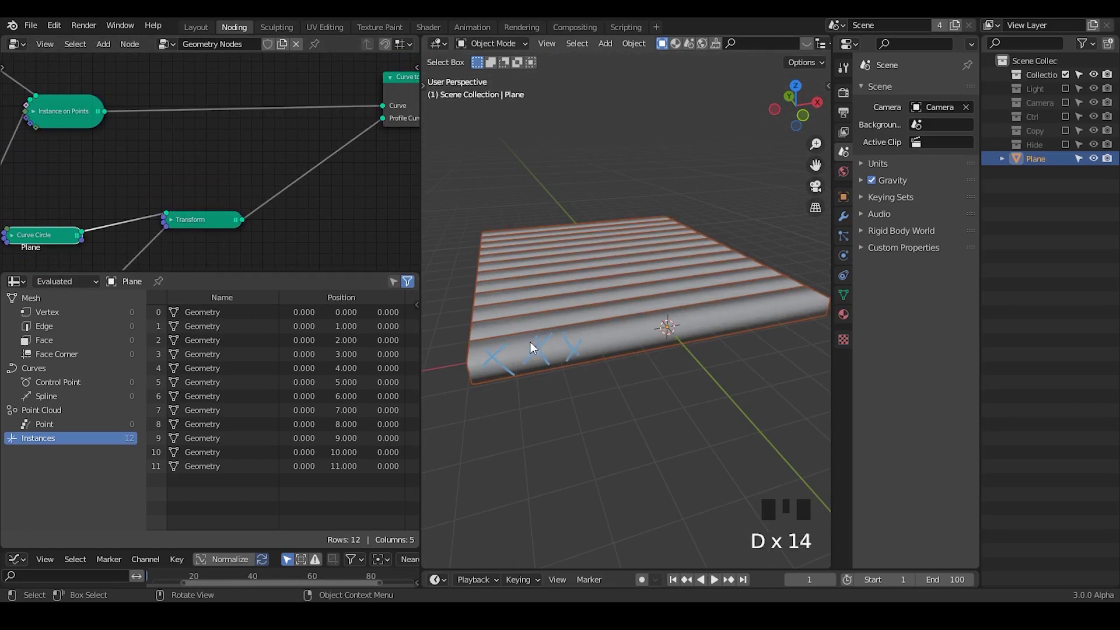
# Add a Realize Instances node and place it unconnected between the Instance on Points and Transform nodes.
pyautogui.hotkey('ctrl', 'a')
pyautogui.write('realize')
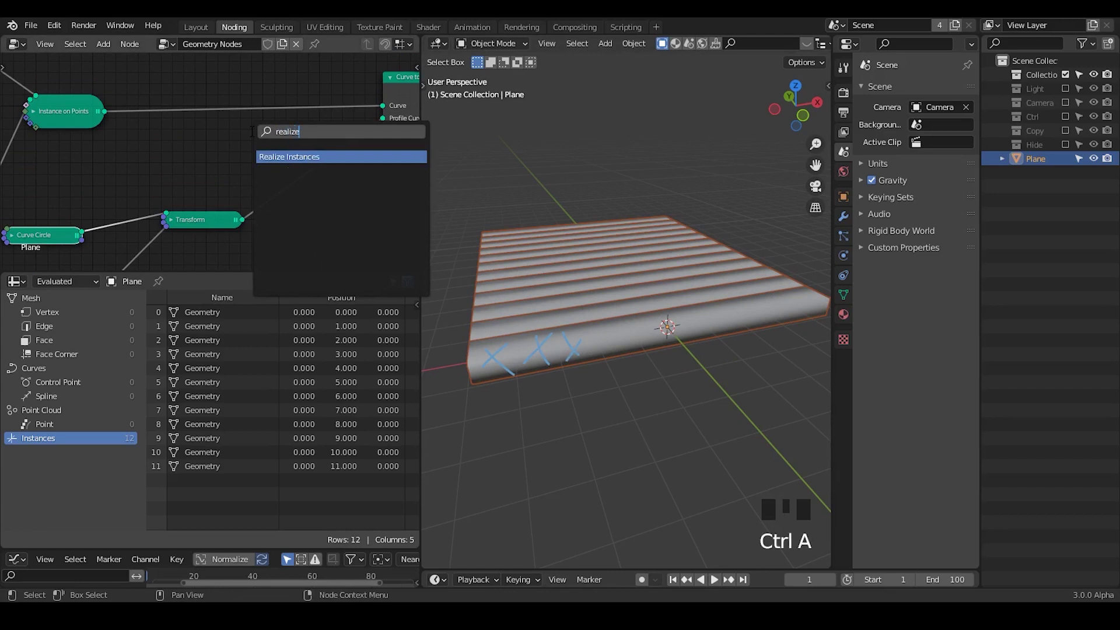
pyautogui.press('Return')
pyautogui.click(212, 133)
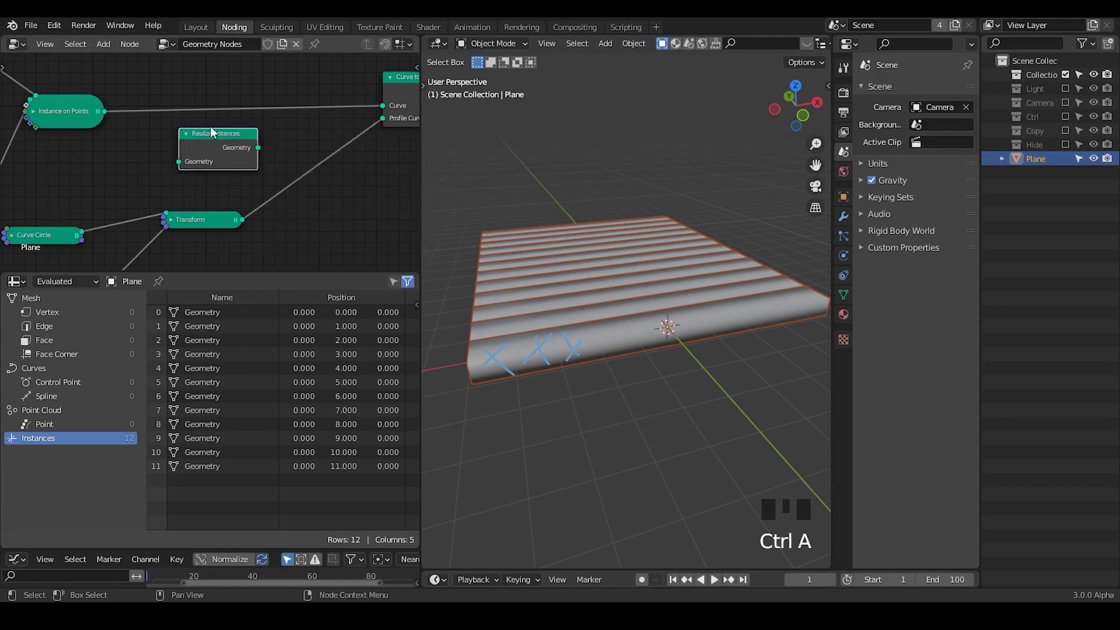
pyautogui.moveTo(222, 146); pyautogui.dragTo(222, 176)
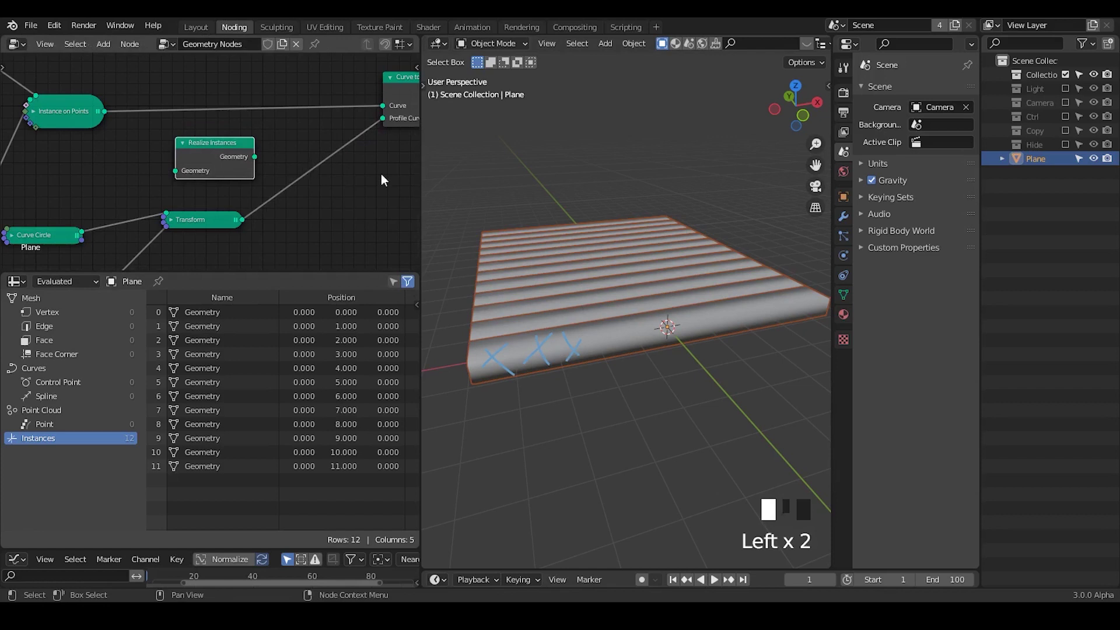
# Deselect the Plane, widen the node editor, and reposition the Curve to Mesh node within it.
pyautogui.click(508, 169)
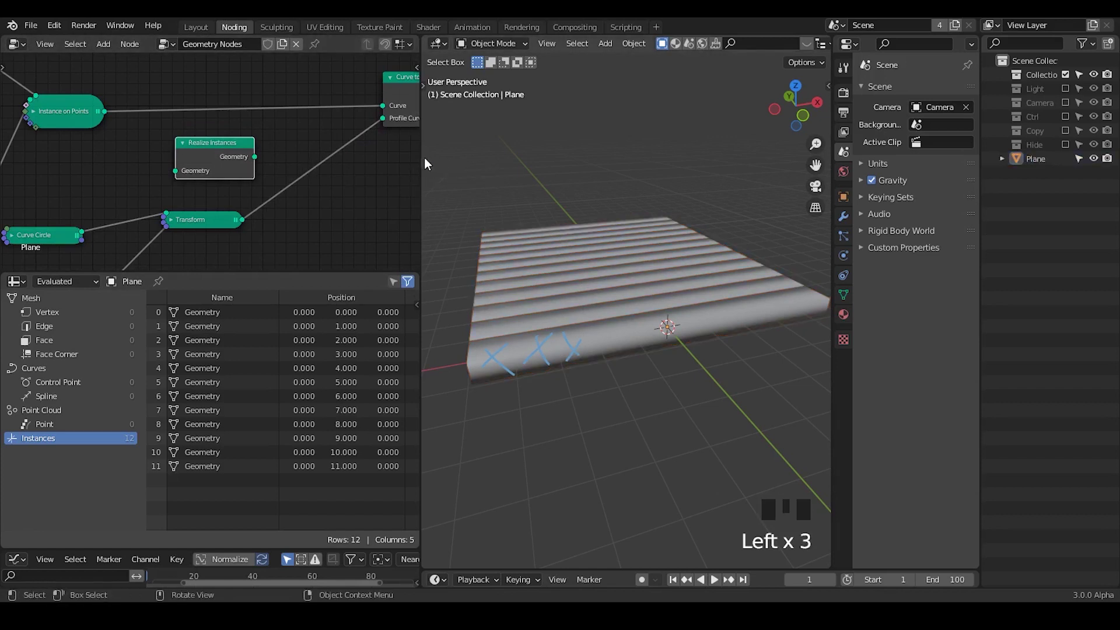
pyautogui.moveTo(425, 159); pyautogui.dragTo(486, 156)
pyautogui.moveTo(421, 146); pyautogui.dragTo(511, 145)
pyautogui.moveTo(465, 102); pyautogui.dragTo(407, 122)
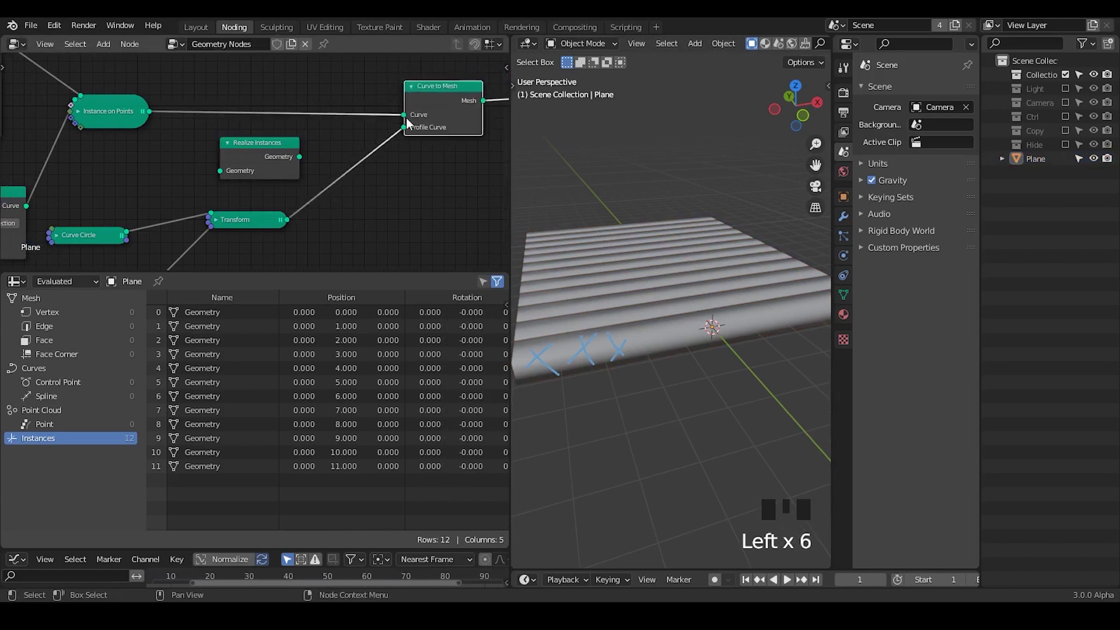
# Insert Realize Instances on the link from Instance on Points to Curve to Mesh and show the mesh's Vertex data.
pyautogui.moveTo(407, 123); pyautogui.dragTo(394, 142, button='middle')
pyautogui.moveTo(242, 184); pyautogui.dragTo(250, 125)
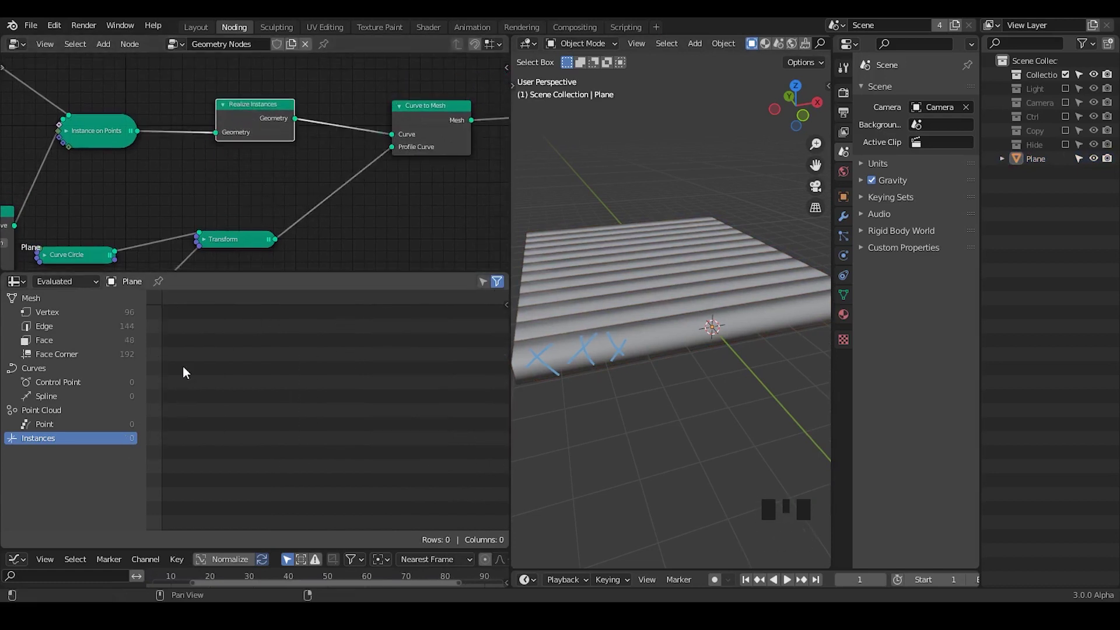
pyautogui.click(82, 312)
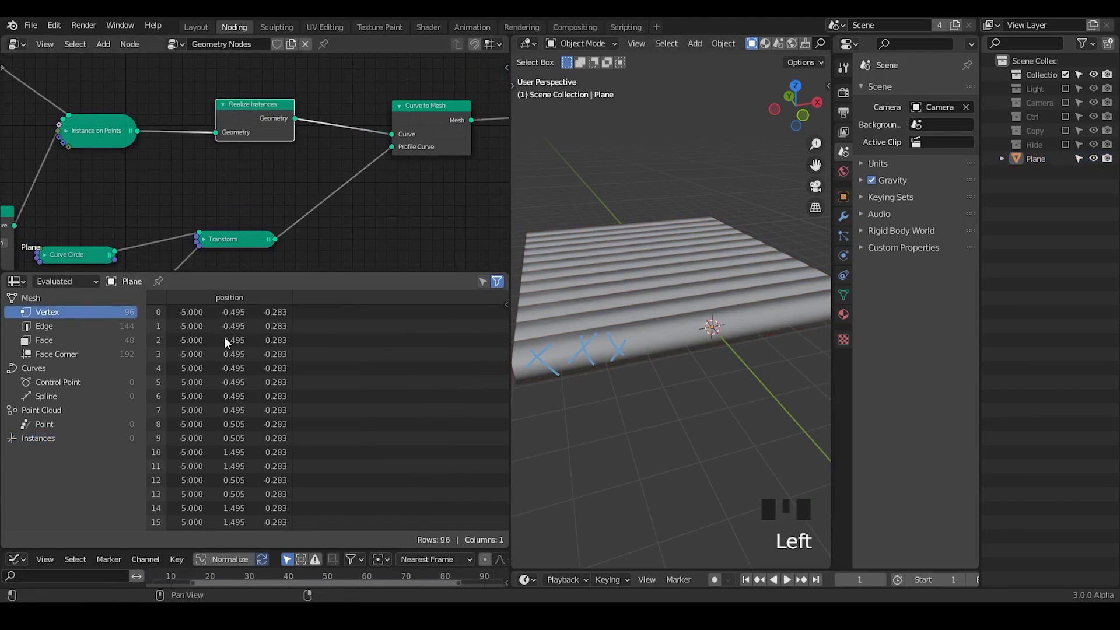
# Move the Realize Instances node closer to Instance on Points and select the Curve Line node.
pyautogui.click(259, 118)
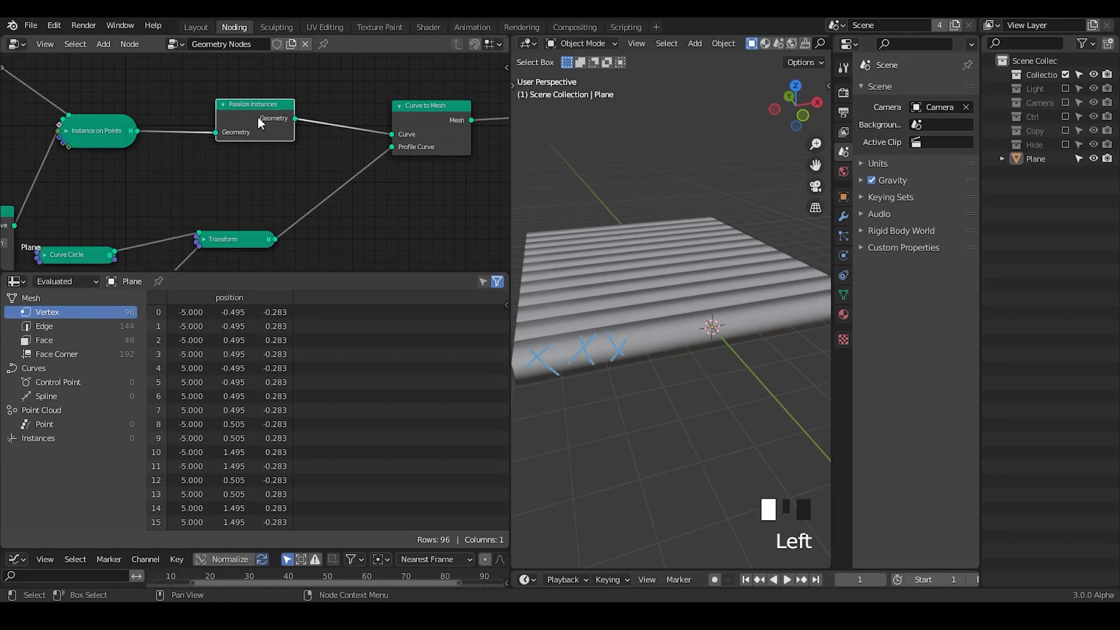
pyautogui.moveTo(259, 119); pyautogui.dragTo(227, 114)
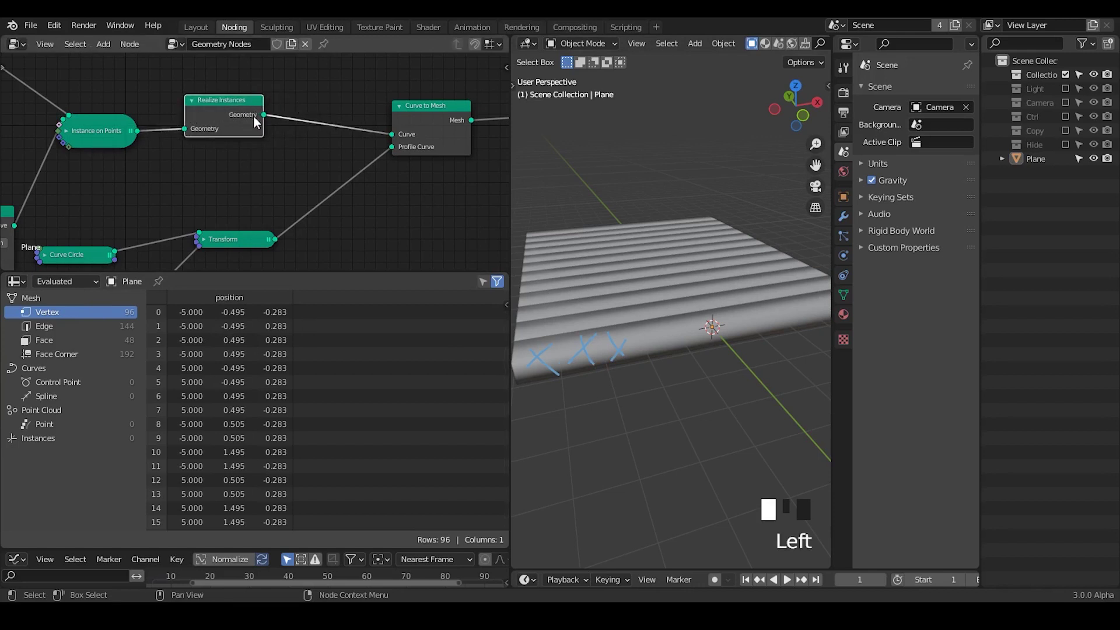
pyautogui.moveTo(49, 214); pyautogui.dragTo(199, 177, button='middle')
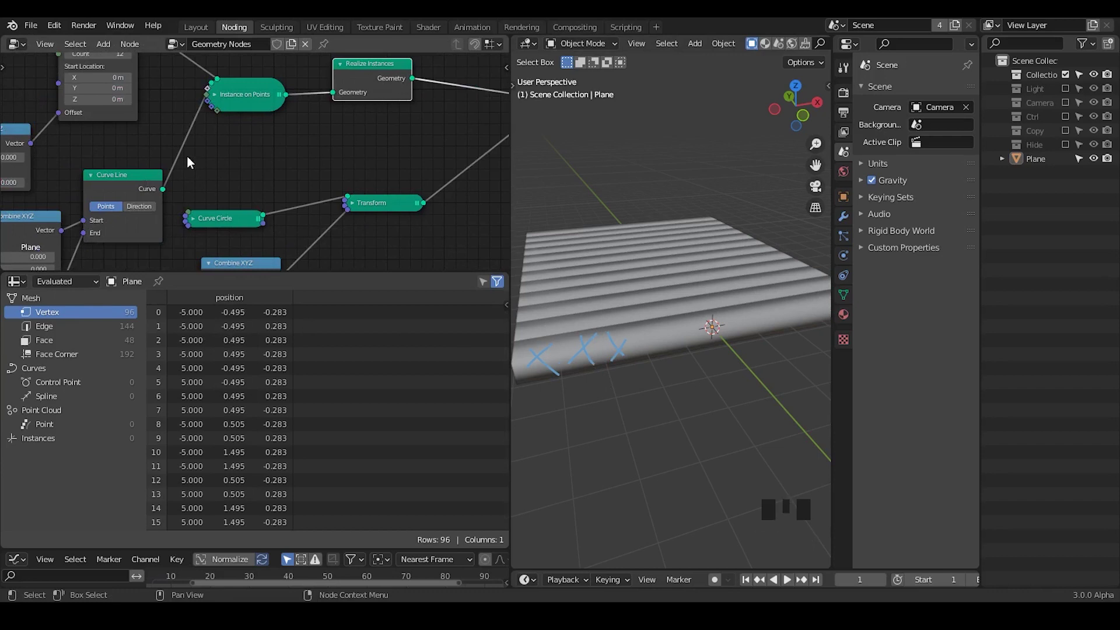
pyautogui.moveTo(190, 163); pyautogui.dragTo(343, 81, button='middle')
pyautogui.moveTo(266, 154); pyautogui.dragTo(98, 201, button='middle')
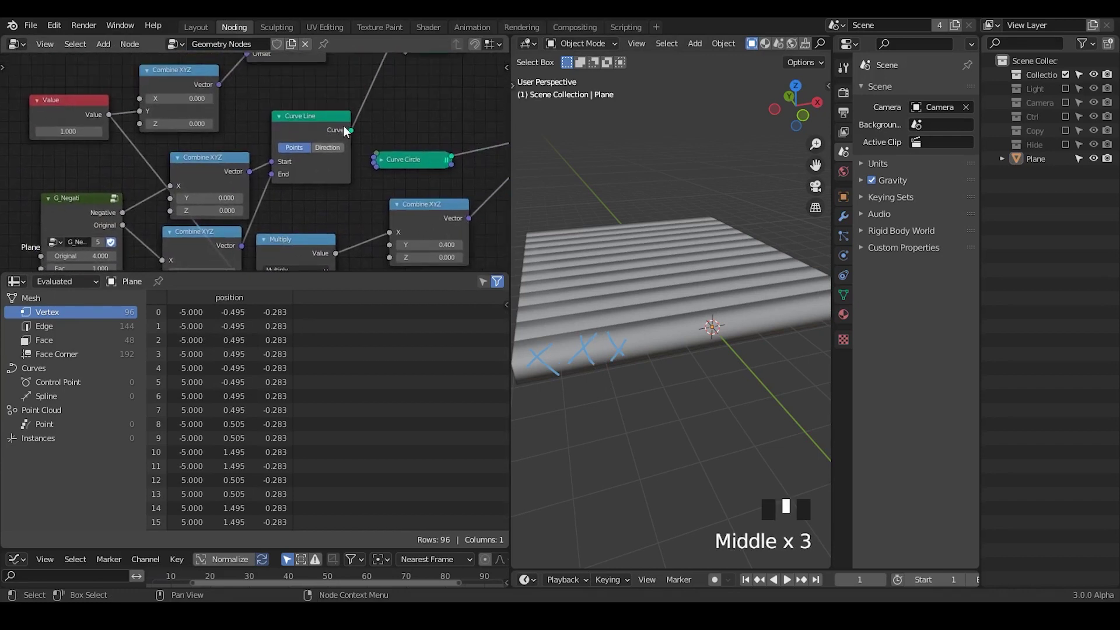
pyautogui.moveTo(369, 107); pyautogui.dragTo(270, 162, button='middle')
pyautogui.moveTo(201, 180); pyautogui.dragTo(232, 153, button='middle')
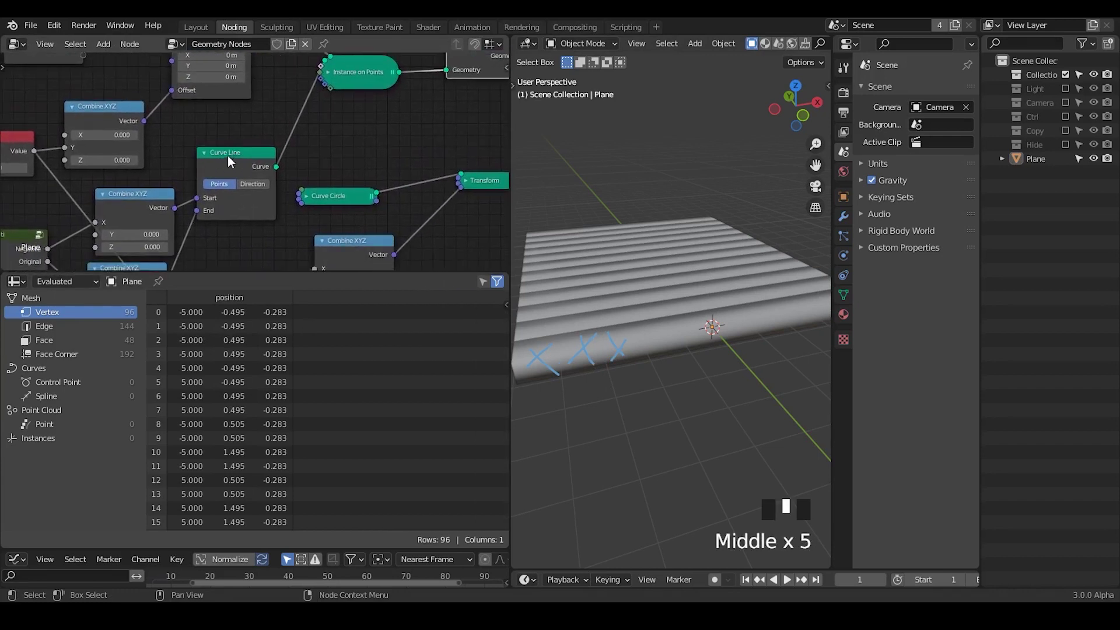
pyautogui.click(229, 163)
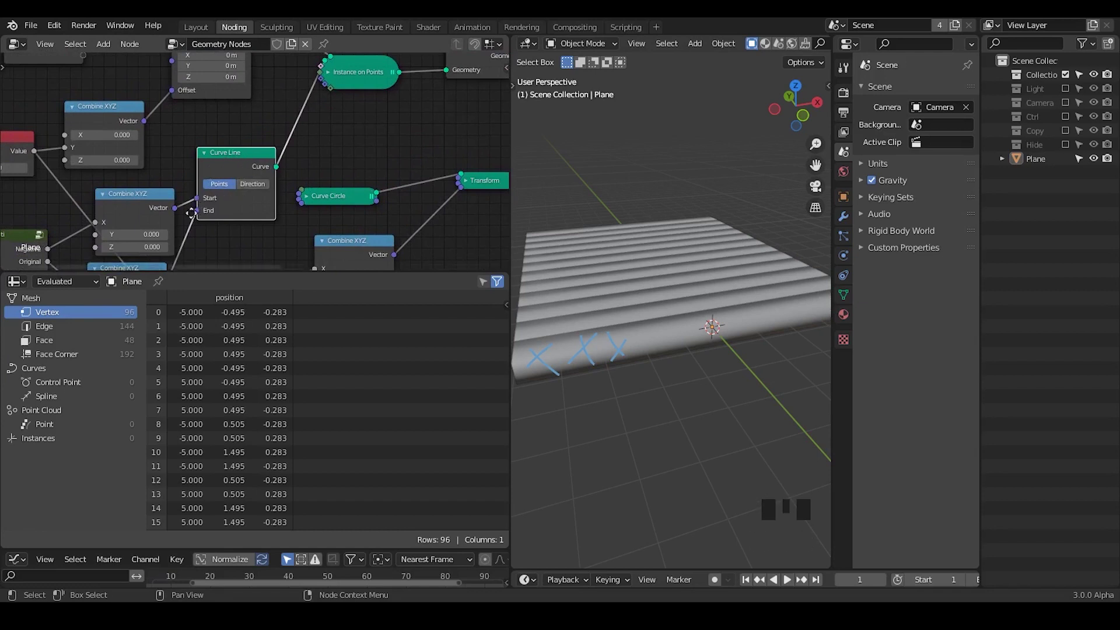
pyautogui.moveTo(197, 204); pyautogui.dragTo(216, 177, button='middle')
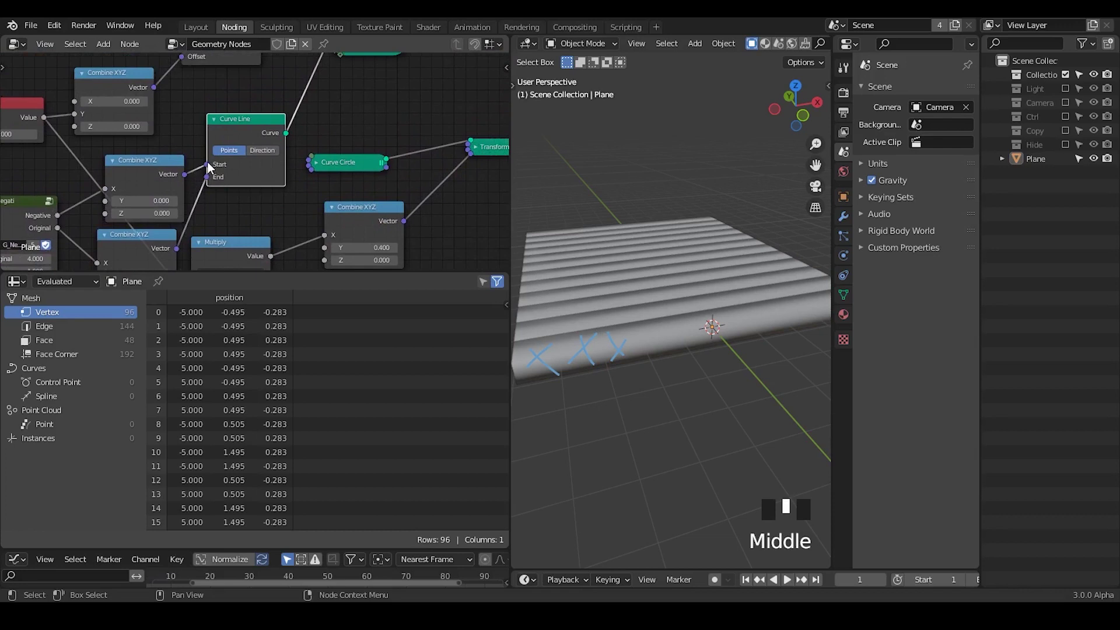
pyautogui.moveTo(330, 153); pyautogui.dragTo(268, 195, button='middle')
# Erase the three annotation crosses and mark both ends of the front slat with one cross each.
pyautogui.keyDown('ctrl'); pyautogui.moveTo(638, 262); pyautogui.dragTo(645, 317, button='middle'); pyautogui.keyUp('ctrl')
pyautogui.press('d')
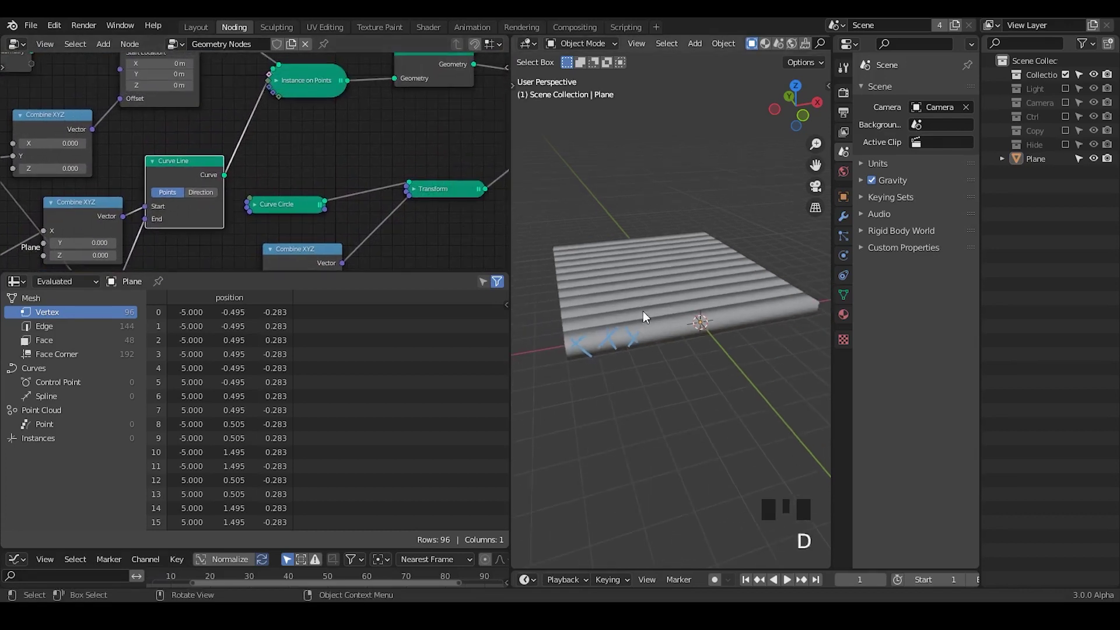
pyautogui.moveTo(645, 327)
pyautogui.mouseDown(button='right')
pyautogui.moveTo(595, 365)
pyautogui.moveTo(578, 354)
pyautogui.mouseUp(button='right')
pyautogui.moveTo(559, 331); pyautogui.dragTo(553, 343)
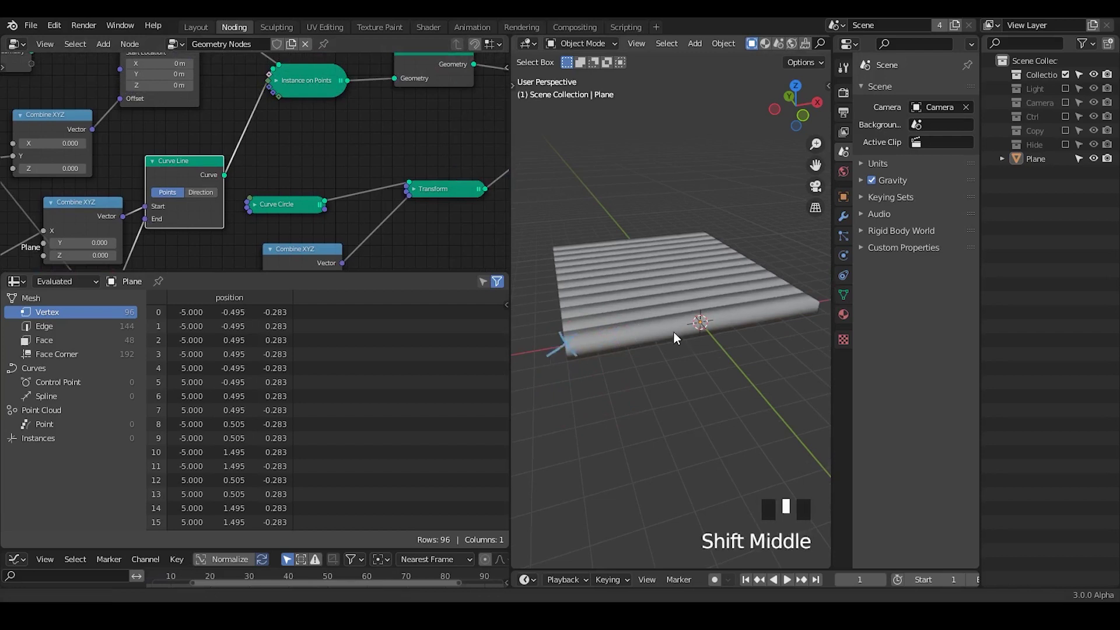
pyautogui.keyDown('shift'); pyautogui.moveTo(674, 331); pyautogui.dragTo(659, 326, button='middle'); pyautogui.keyUp('shift')
pyautogui.press('d')
pyautogui.moveTo(793, 291)
pyautogui.mouseDown()
pyautogui.moveTo(808, 307)
pyautogui.moveTo(798, 300)
pyautogui.moveTo(779, 325)
pyautogui.mouseUp()
pyautogui.press('d')
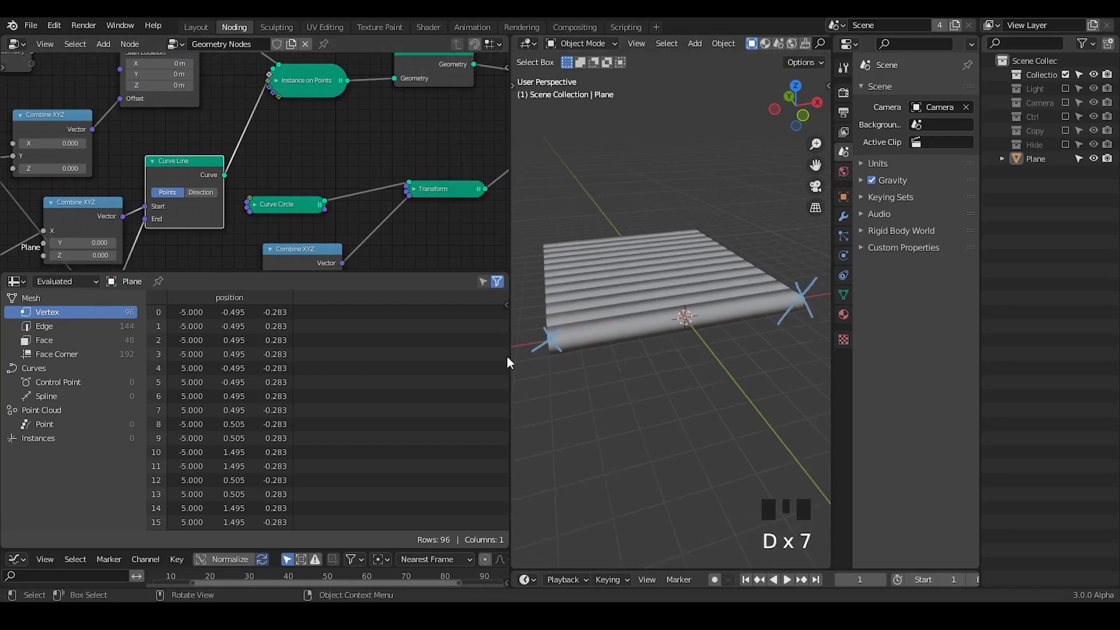
# Insert a Resample Curve node on the link between Curve Line and Instance on Points.
pyautogui.hotkey('ctrl', 'a')
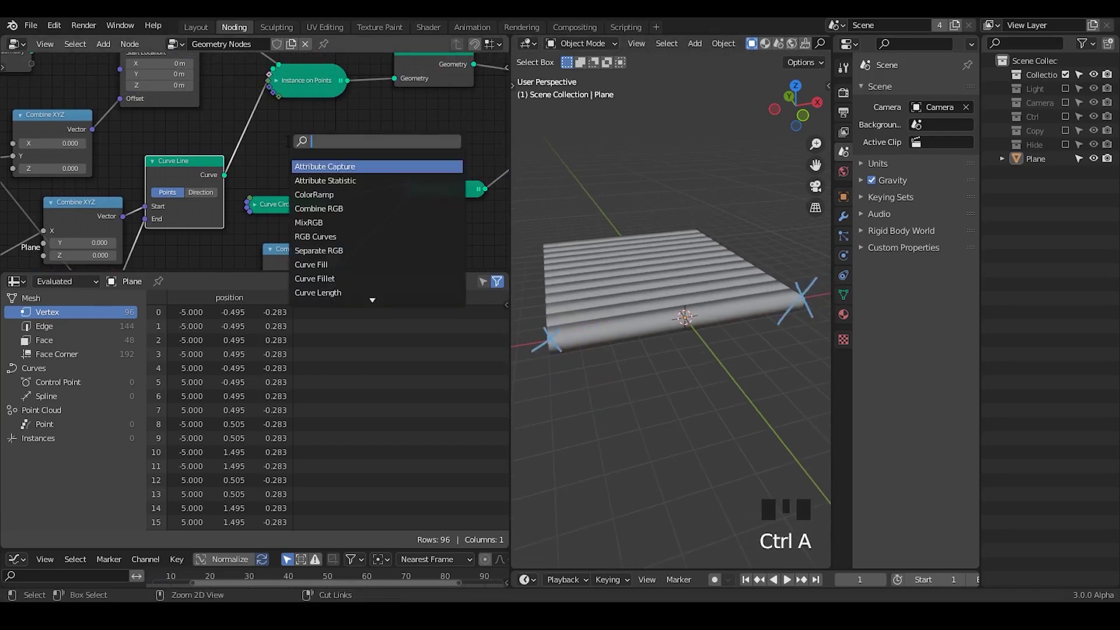
pyautogui.write('resample')
pyautogui.click(339, 166)
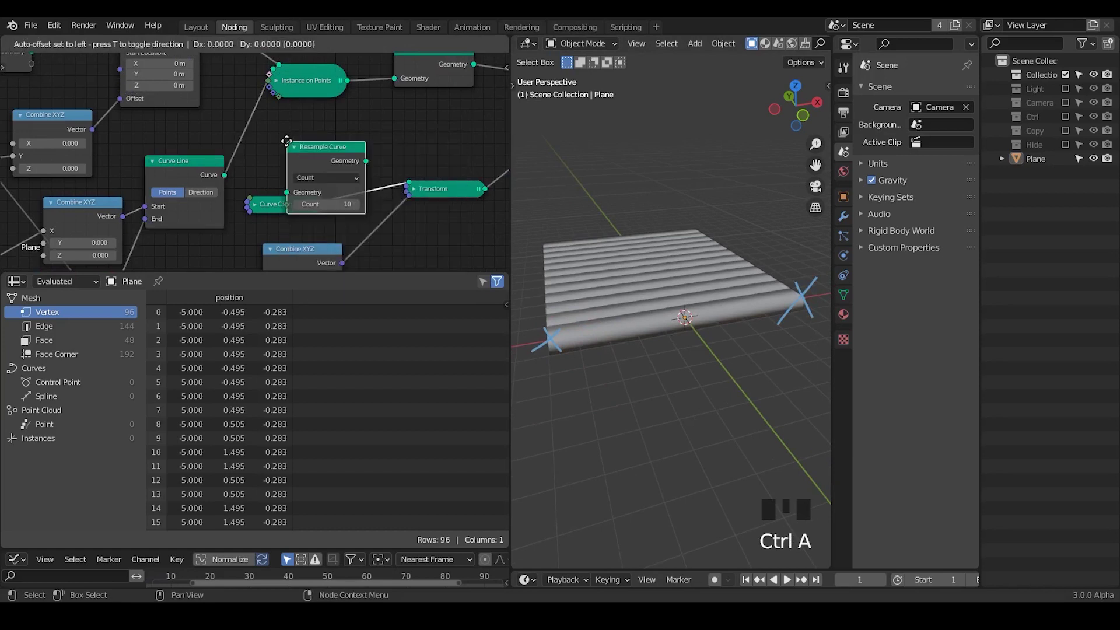
pyautogui.click(239, 133)
pyautogui.moveTo(189, 141); pyautogui.dragTo(203, 121)
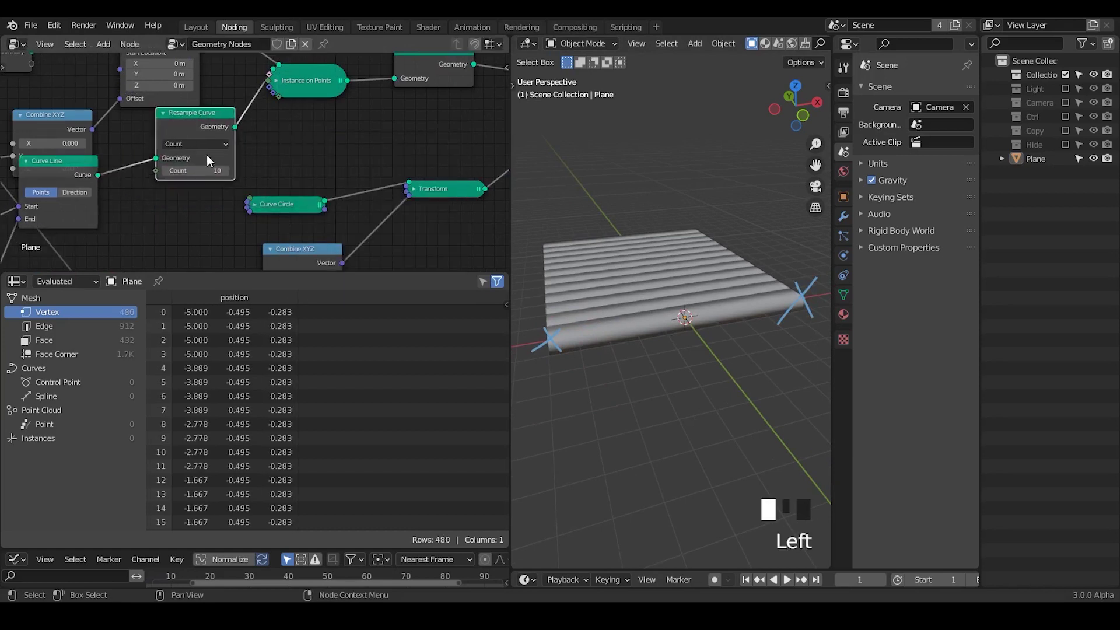
# Set the Resample Curve count to 25 and shift the Resample Curve and Curve Line nodes slightly lower.
pyautogui.doubleClick(199, 173)
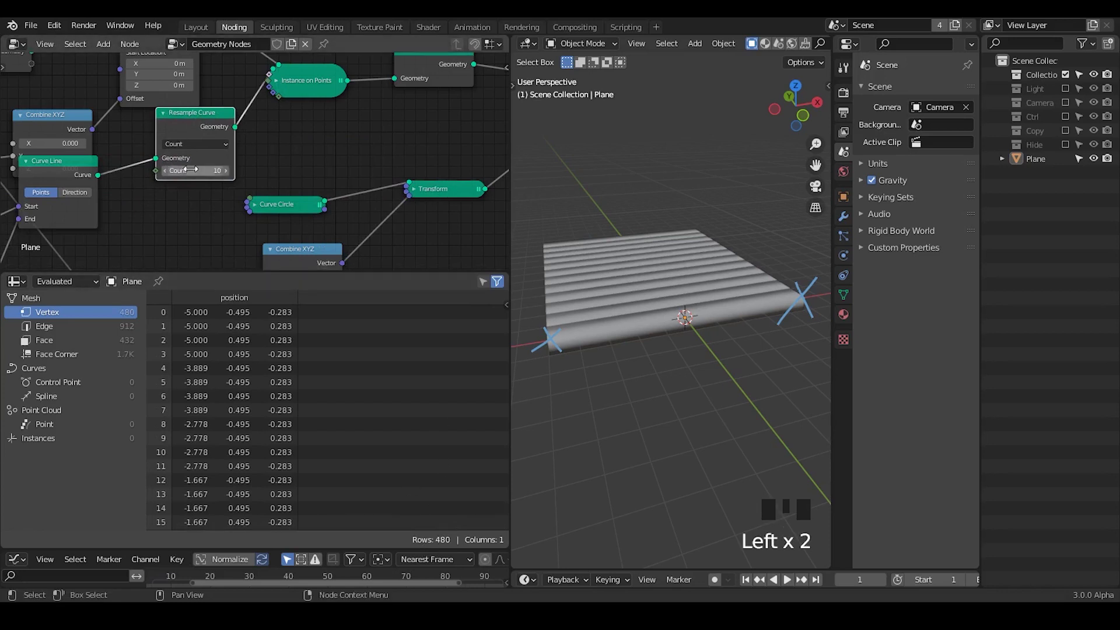
pyautogui.moveTo(191, 170); pyautogui.dragTo(224, 170)
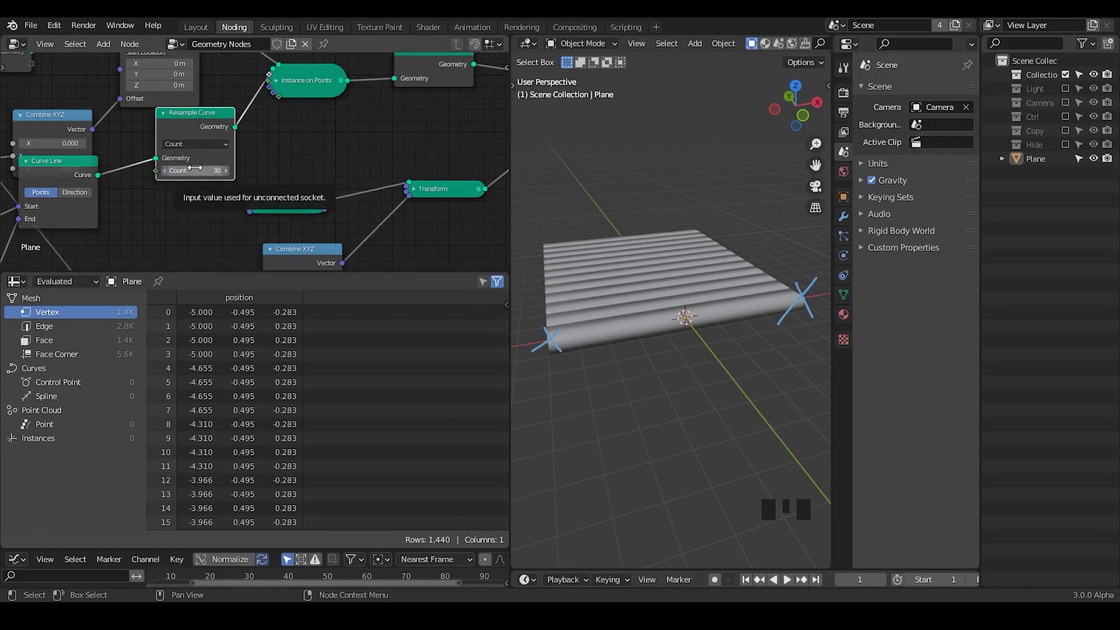
pyautogui.moveTo(219, 169); pyautogui.dragTo(174, 168)
pyautogui.moveTo(178, 119); pyautogui.dragTo(160, 136)
pyautogui.moveTo(83, 167); pyautogui.dragTo(78, 193)
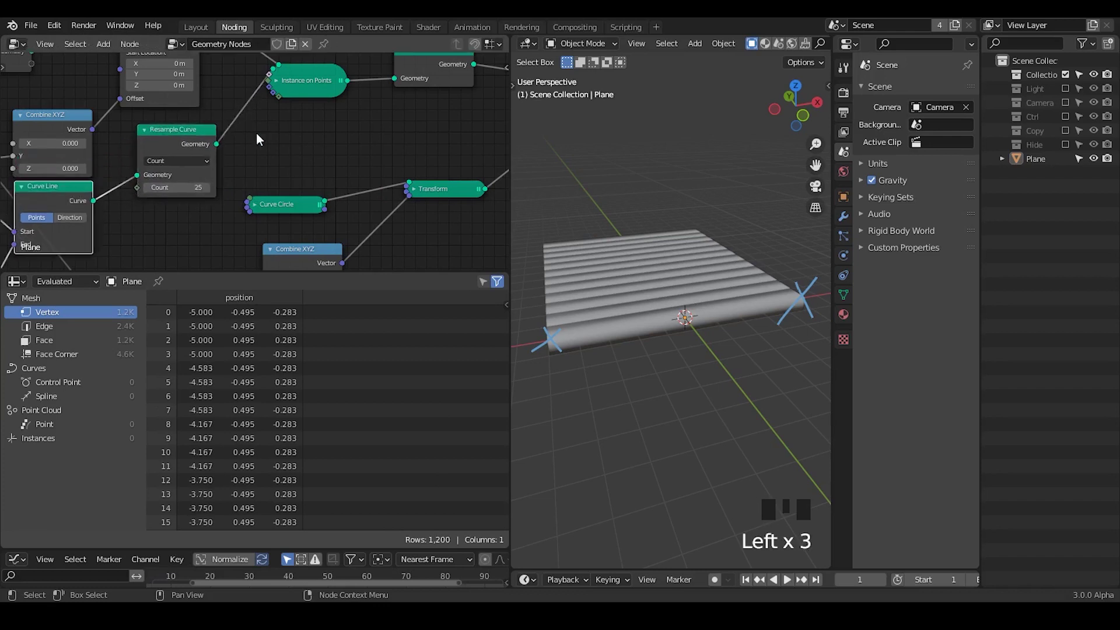
# Expand the node editor over the Spreadsheet and move Curve to Mesh farther from Realize Instances, nudging the Transform node too.
pyautogui.moveTo(164, 244); pyautogui.dragTo(14, 268, button='middle')
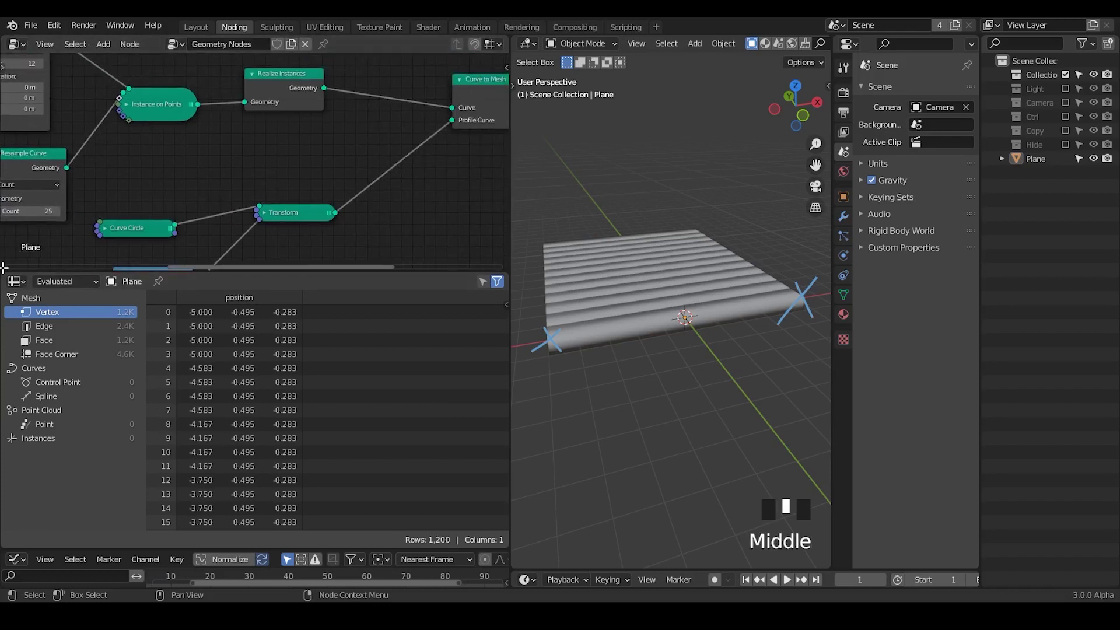
pyautogui.moveTo(3, 271); pyautogui.dragTo(5, 320)
pyautogui.moveTo(362, 240); pyautogui.dragTo(172, 219, button='middle')
pyautogui.moveTo(257, 219); pyautogui.dragTo(217, 218, button='middle')
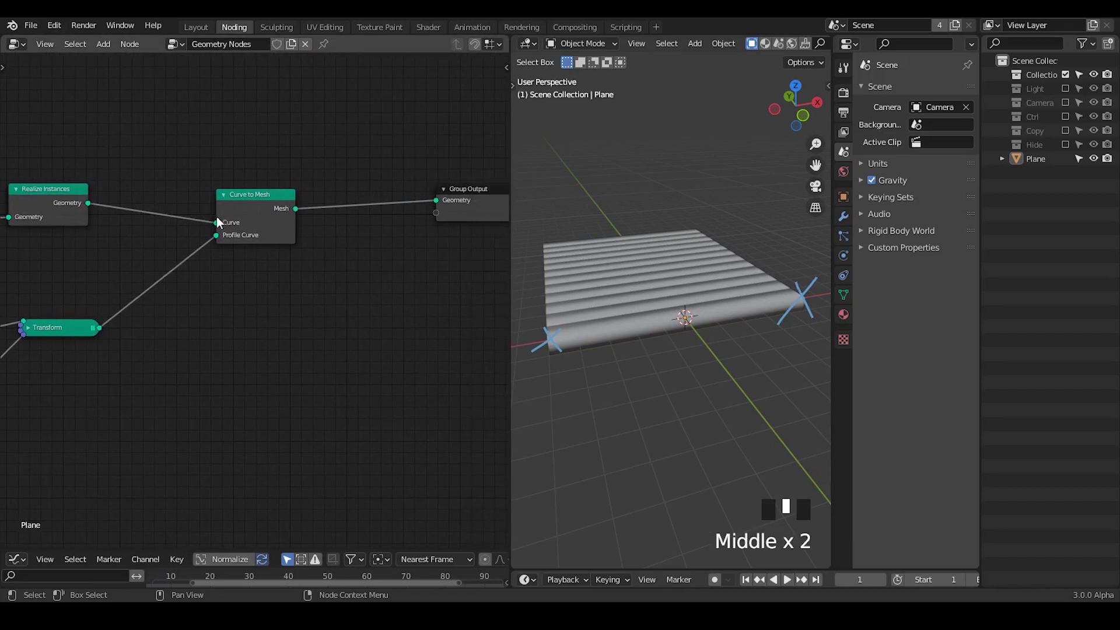
pyautogui.moveTo(233, 208); pyautogui.dragTo(312, 210)
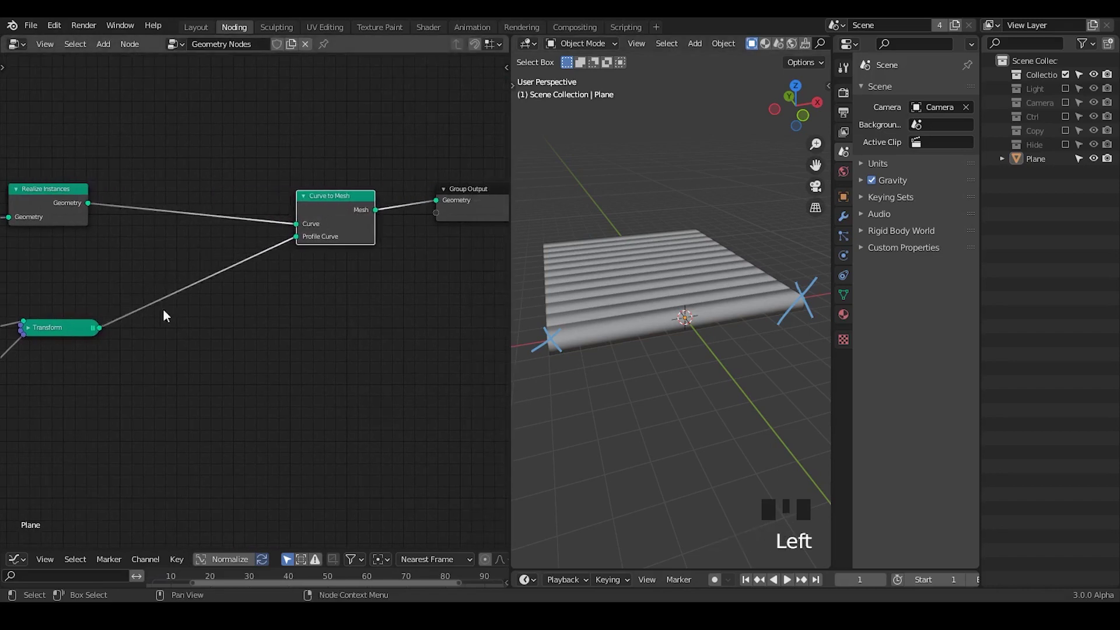
pyautogui.moveTo(146, 304); pyautogui.dragTo(245, 286, button='middle')
pyautogui.moveTo(175, 315); pyautogui.dragTo(184, 338)
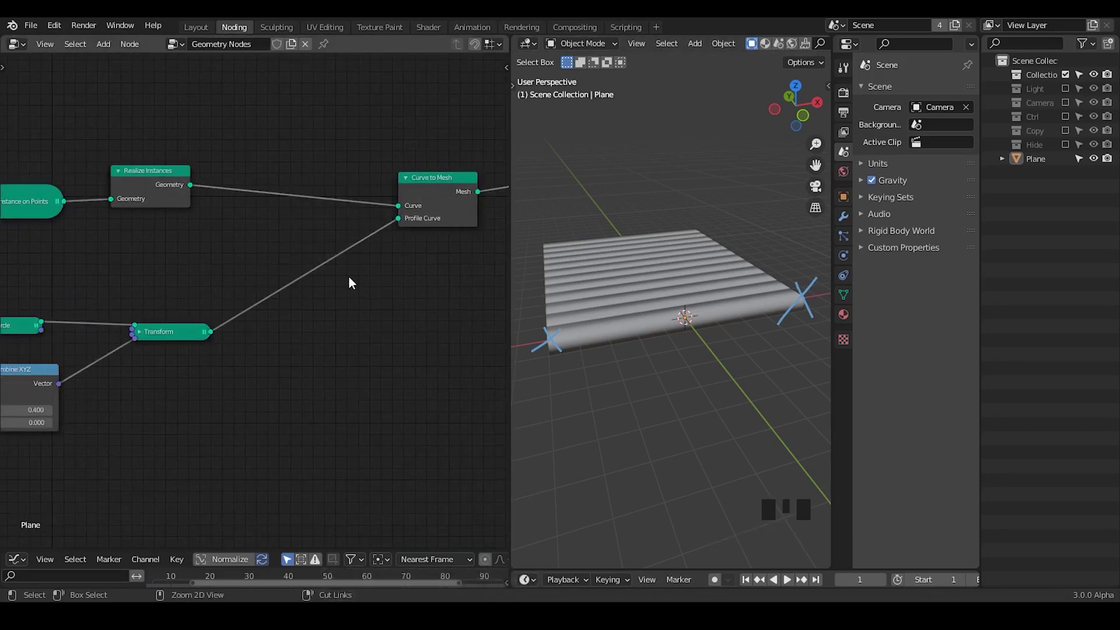
# Insert a Set Position node on the link between Realize Instances and Curve to Mesh.
pyautogui.hotkey('ctrl', 'a')
pyautogui.write('set')
pyautogui.press('Return')
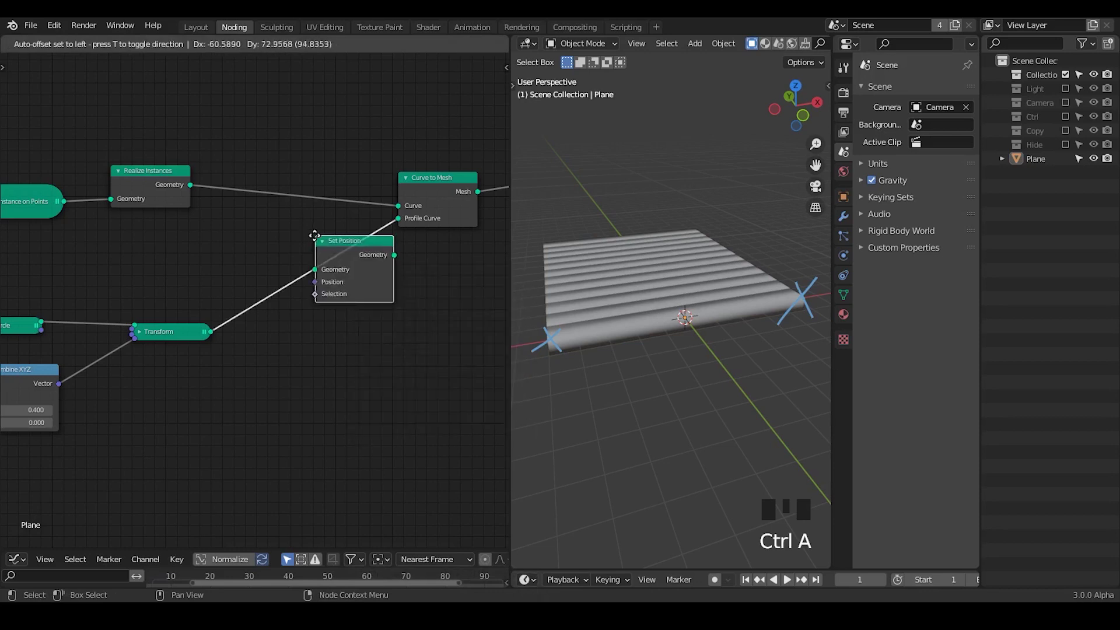
pyautogui.click(257, 184)
# Move the Curve Circle, Transform, Combine XYZ and Multiply profile nodes well below the main chain and join them in a frame.
pyautogui.moveTo(261, 239); pyautogui.dragTo(303, 200, button='middle')
pyautogui.keyDown('ctrl'); pyautogui.moveTo(264, 224); pyautogui.dragTo(268, 258, button='middle'); pyautogui.keyUp('ctrl')
pyautogui.moveTo(268, 258); pyautogui.dragTo(300, 216, button='middle')
pyautogui.moveTo(307, 186); pyautogui.dragTo(153, 316)
pyautogui.keyDown('shift'); pyautogui.click(105, 289); pyautogui.keyUp('shift')
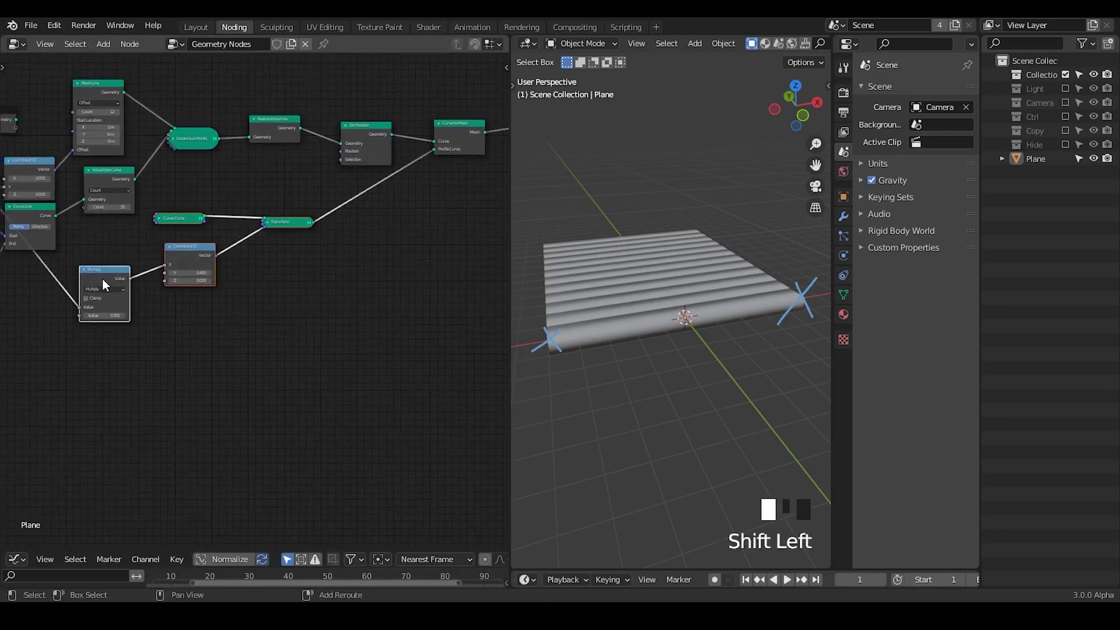
pyautogui.press('g')
pyautogui.click(185, 371)
pyautogui.moveTo(319, 271); pyautogui.dragTo(314, 297, button='middle')
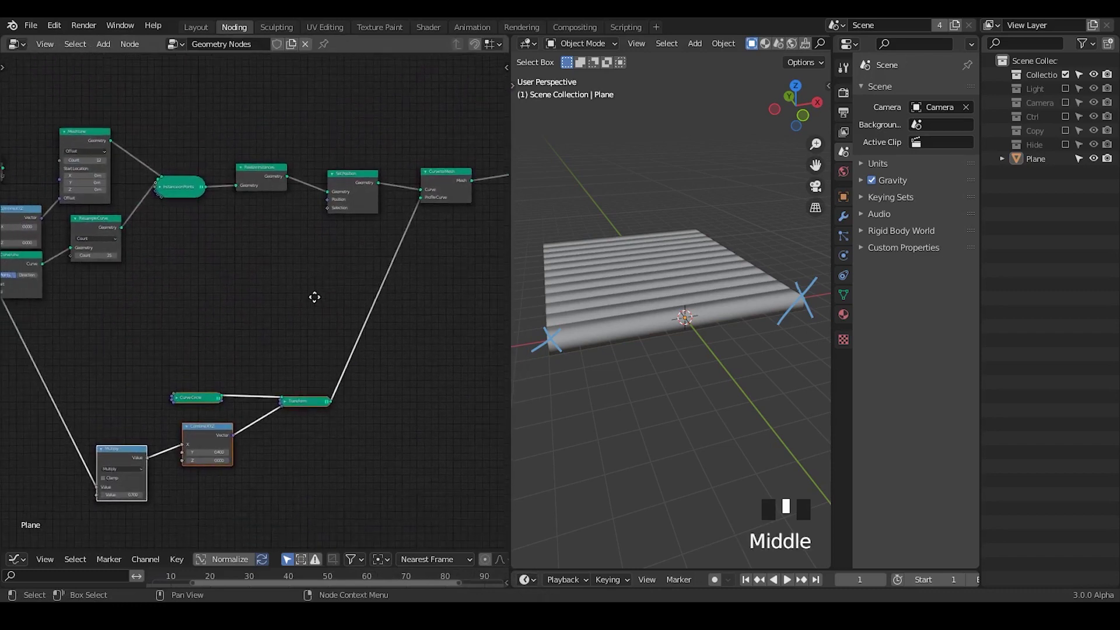
pyautogui.hotkey('ctrl', 'j')
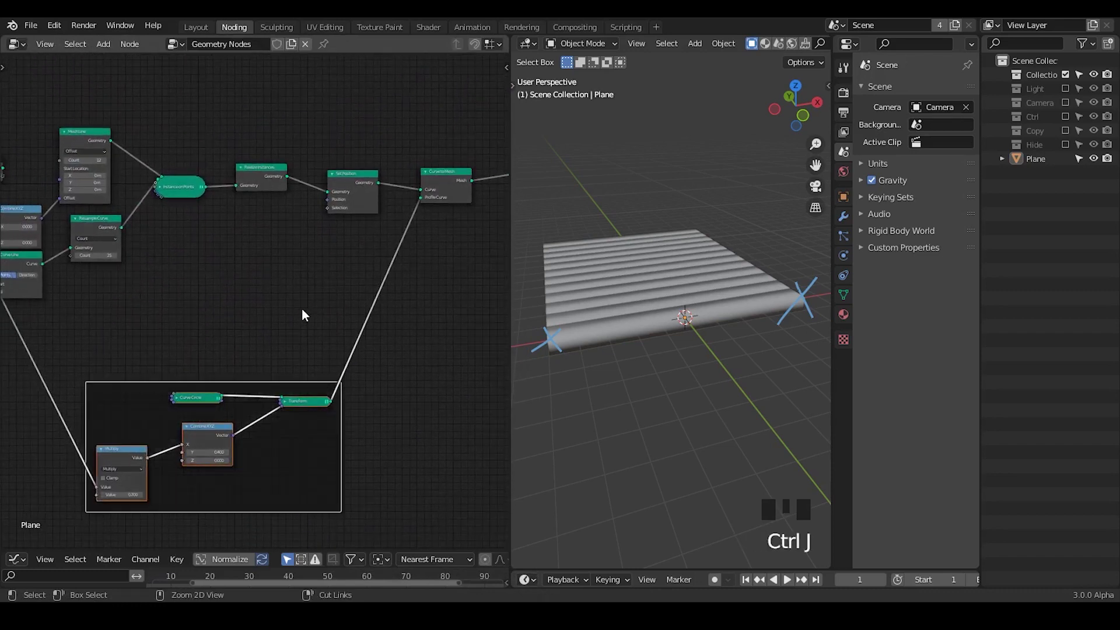
# Add a Position node below Realize Instances and link it to the Position input of Set Position.
pyautogui.keyDown('ctrl'); pyautogui.moveTo(356, 380); pyautogui.dragTo(310, 338, button='middle'); pyautogui.keyUp('ctrl')
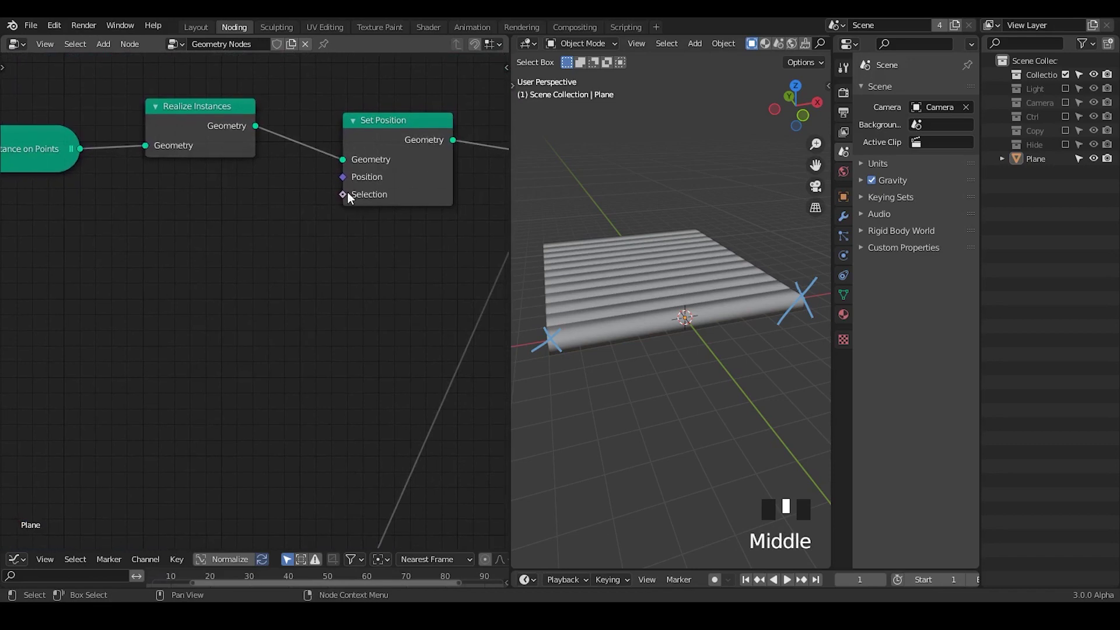
pyautogui.moveTo(330, 195); pyautogui.dragTo(369, 188, button='middle')
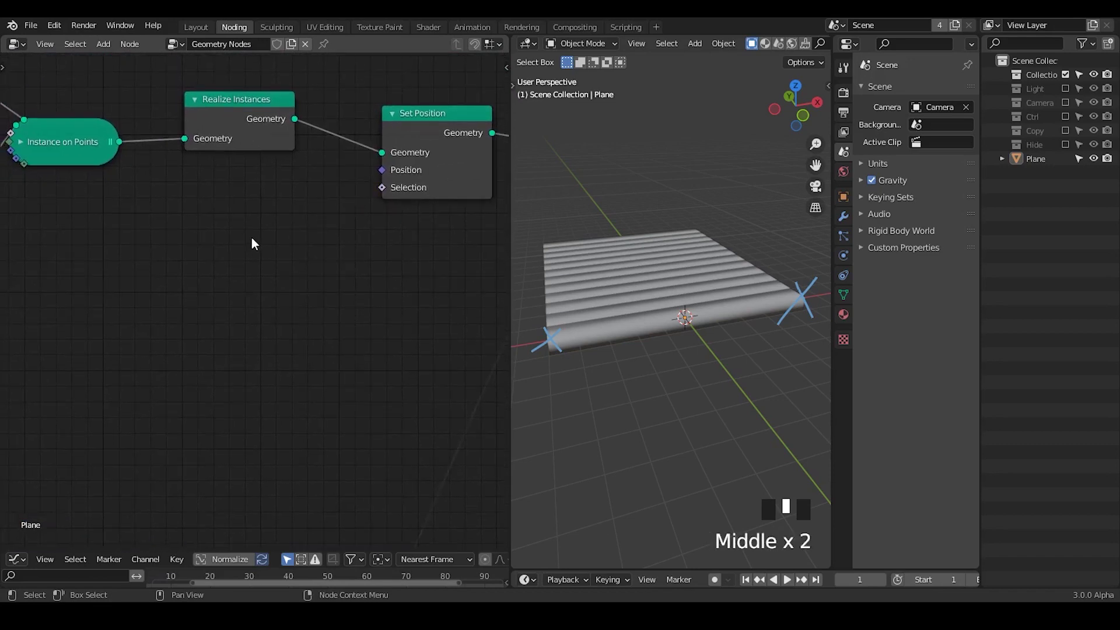
pyautogui.hotkey('ctrl', 'a')
pyautogui.write('ps')
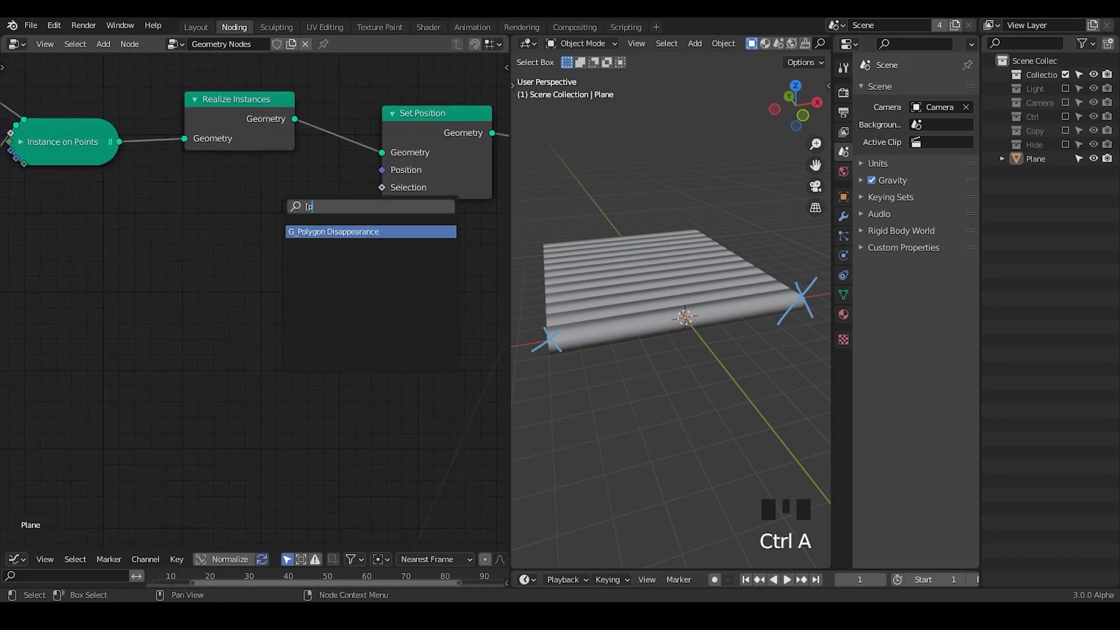
pyautogui.press('BackSpace')
pyautogui.press('BackSpace')
pyautogui.write('pos')
pyautogui.press('Return')
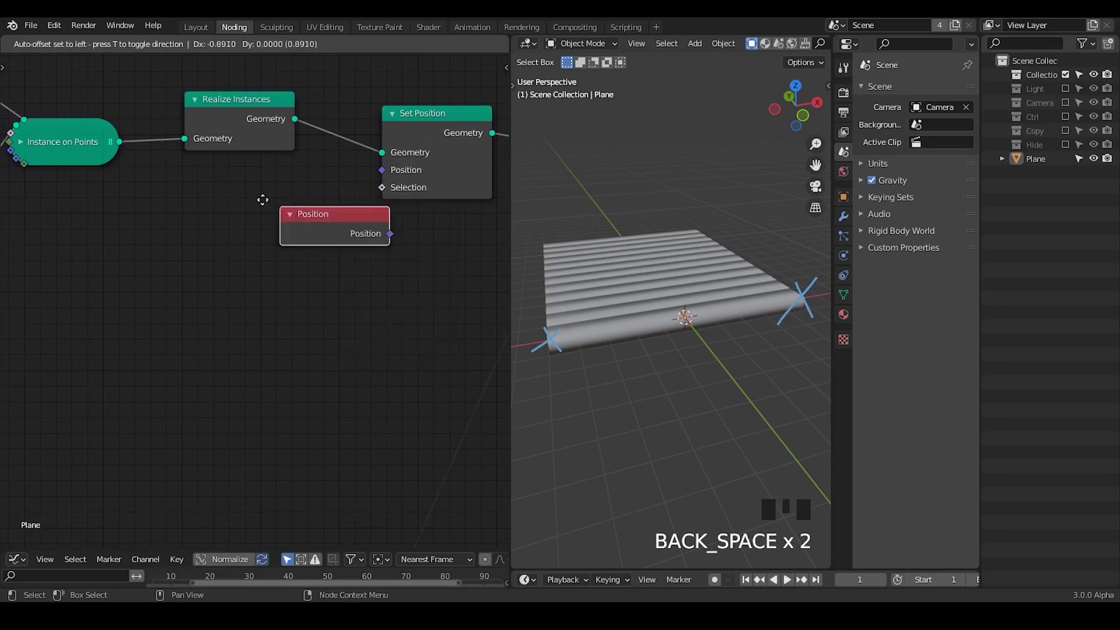
pyautogui.click(155, 203)
pyautogui.moveTo(231, 228); pyautogui.dragTo(386, 175)
pyautogui.moveTo(295, 198); pyautogui.dragTo(382, 170)
pyautogui.moveTo(169, 208); pyautogui.dragTo(145, 212)
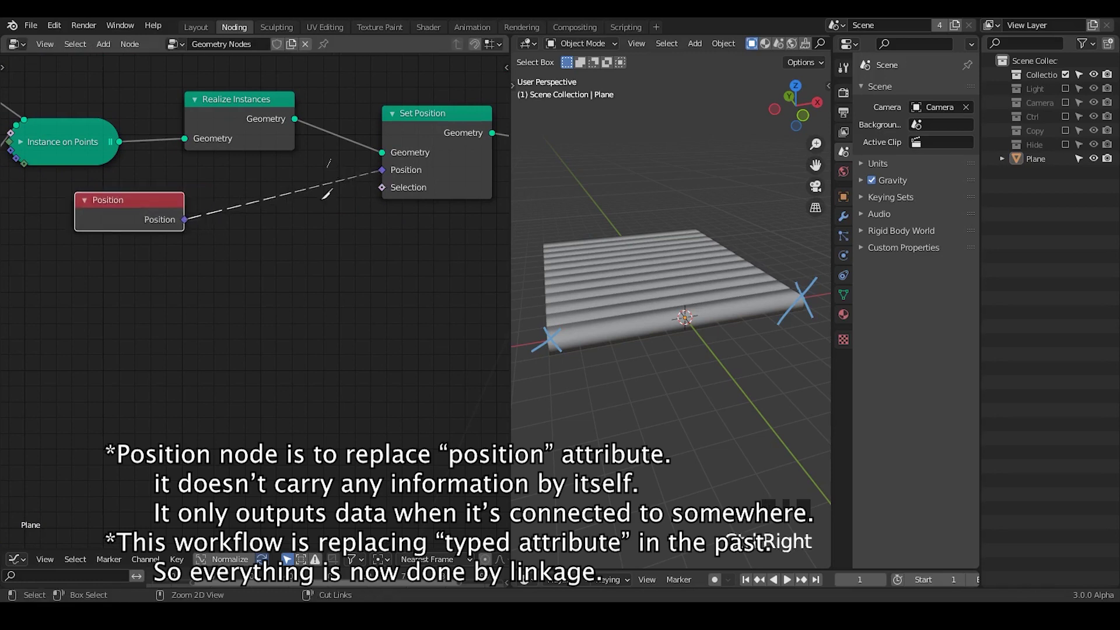
# Cut the Position node's link and connect a new Combine XYZ node to the Position input of Set Position.
pyautogui.keyDown('ctrl'); pyautogui.moveTo(285, 190); pyautogui.dragTo(266, 215, button='right'); pyautogui.keyUp('ctrl')
pyautogui.hotkey('ctrl', 'a')
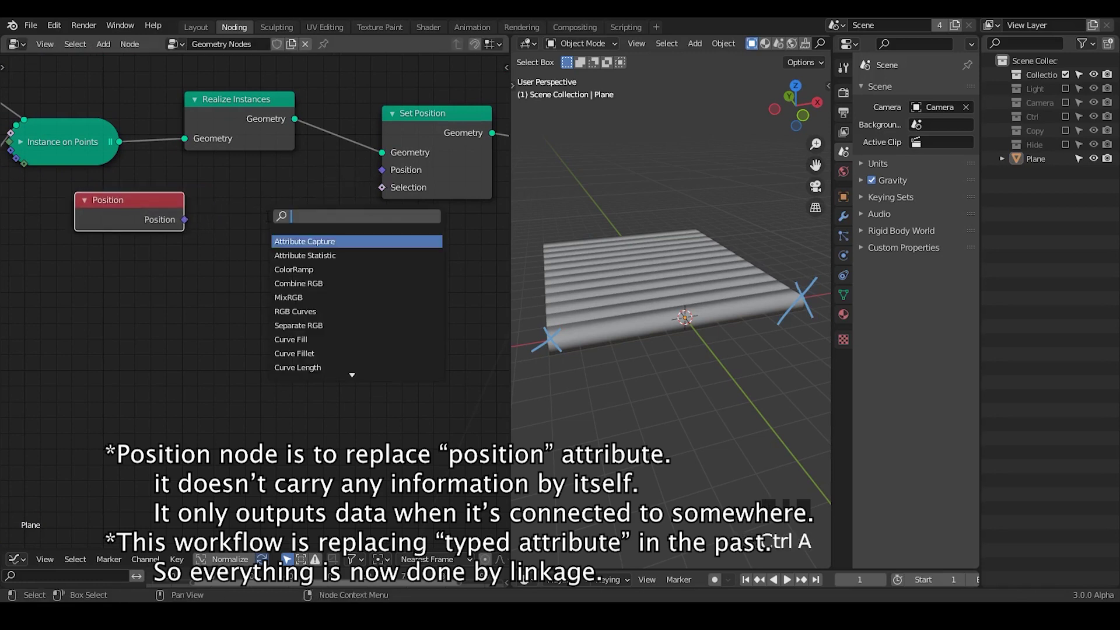
pyautogui.write('combine')
pyautogui.press('Down')
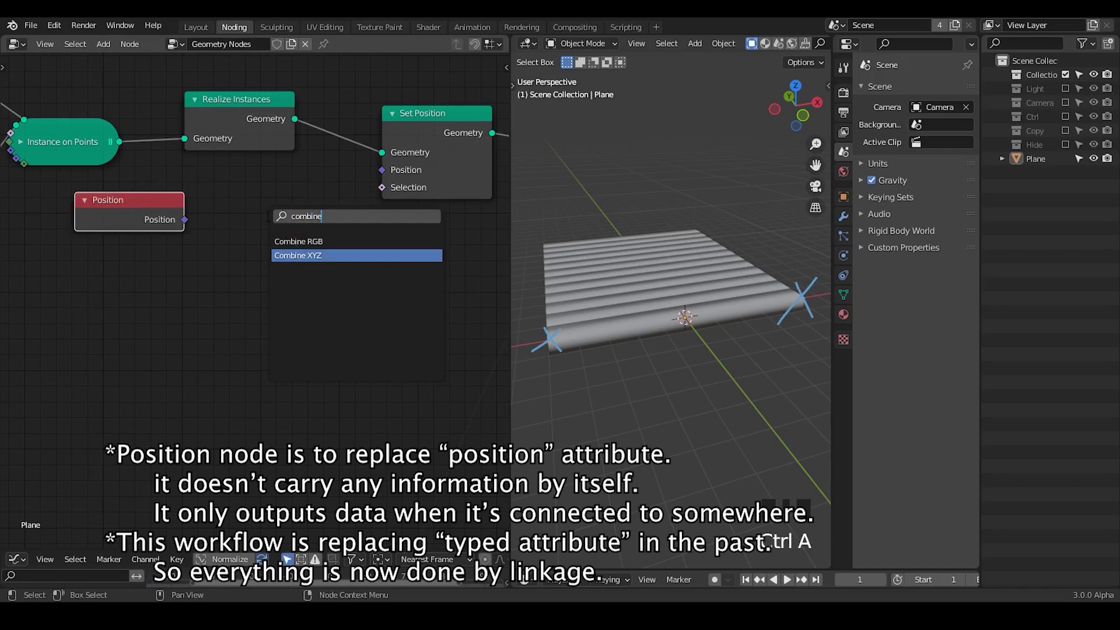
pyautogui.press('Return')
pyautogui.click(227, 196)
pyautogui.moveTo(339, 227); pyautogui.dragTo(383, 170)
# Draw a trial annotation at the world origin and erase it, leaving the Plane selected.
pyautogui.moveTo(586, 225); pyautogui.dragTo(674, 355, button='middle')
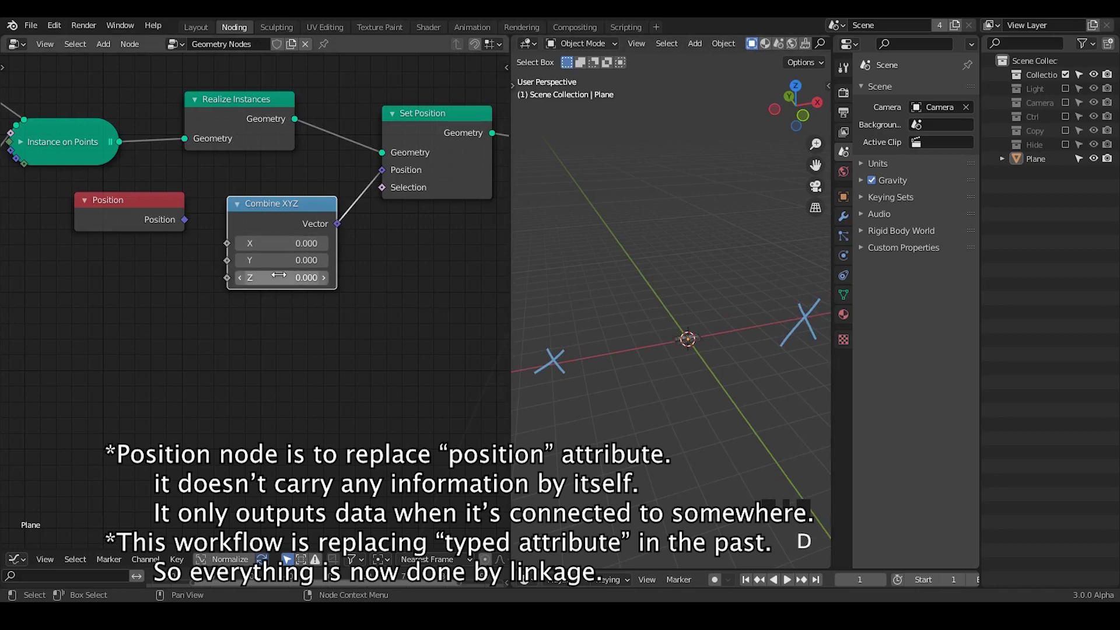
pyautogui.moveTo(685, 444); pyautogui.dragTo(694, 357, button='middle')
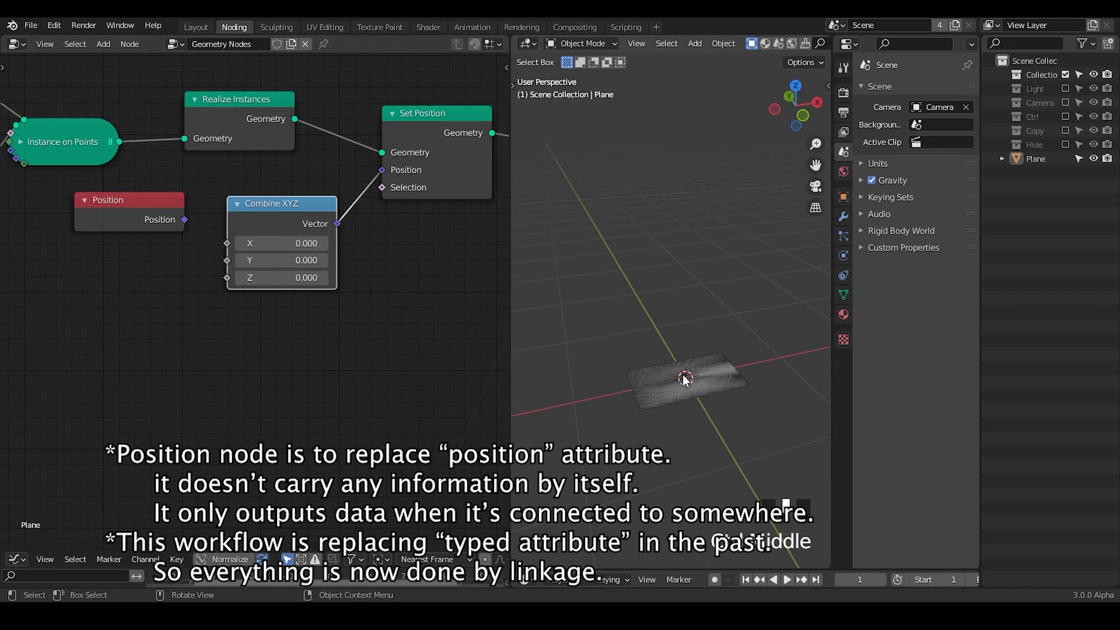
pyautogui.press('d')
pyautogui.moveTo(672, 370)
pyautogui.mouseDown()
pyautogui.moveTo(700, 369)
pyautogui.moveTo(692, 379)
pyautogui.mouseUp()
pyautogui.moveTo(715, 358)
pyautogui.mouseDown(button='right')
pyautogui.moveTo(685, 414)
pyautogui.moveTo(665, 396)
pyautogui.mouseUp(button='right')
pyautogui.click(642, 383)
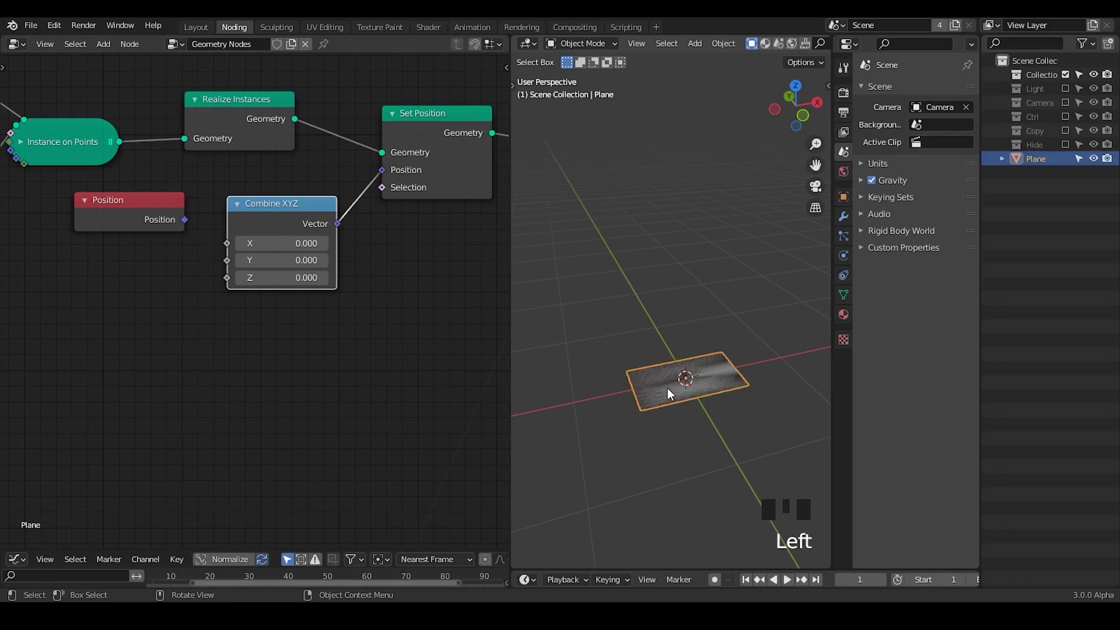
# Mark the world origin on the selected Plane with an annotation cross and view it from a low side angle.
pyautogui.moveTo(340, 350); pyautogui.dragTo(183, 300, button='middle')
pyautogui.moveTo(326, 304)
pyautogui.mouseDown(button='middle')
pyautogui.moveTo(269, 287)
pyautogui.moveTo(245, 318)
pyautogui.moveTo(365, 295)
pyautogui.mouseUp(button='middle')
pyautogui.press('d')
pyautogui.moveTo(667, 368)
pyautogui.mouseDown()
pyautogui.moveTo(696, 397)
pyautogui.moveTo(694, 380)
pyautogui.mouseUp()
pyautogui.moveTo(700, 381); pyautogui.dragTo(721, 402, button='middle')
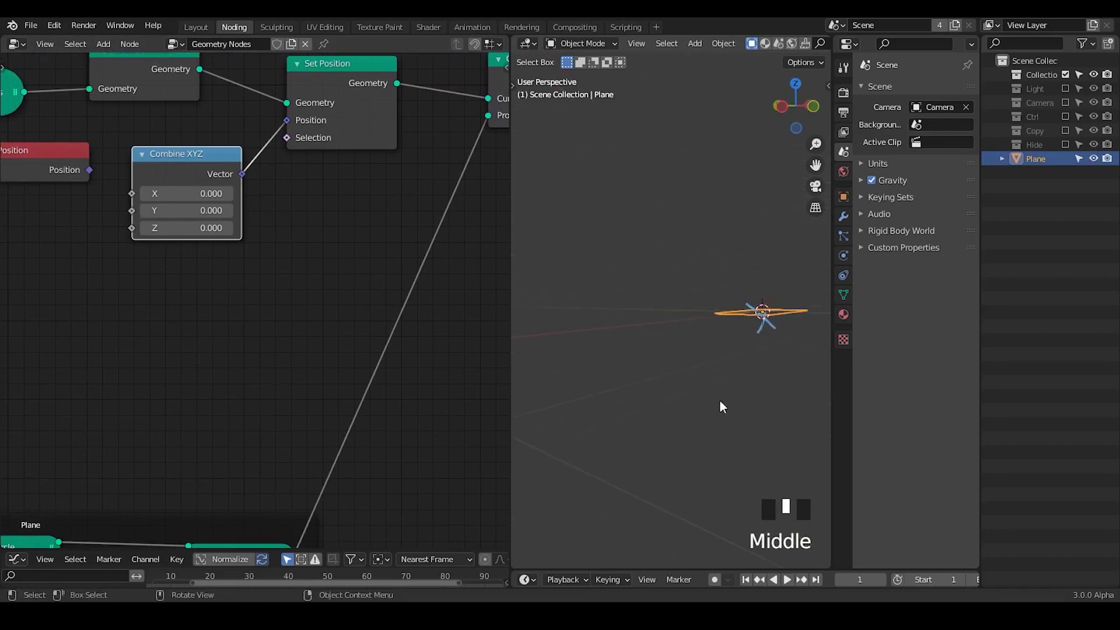
# Trace the Plane's near edge with an annotation stroke and erase the annotations around the world origin.
pyautogui.click(722, 318)
pyautogui.press('d')
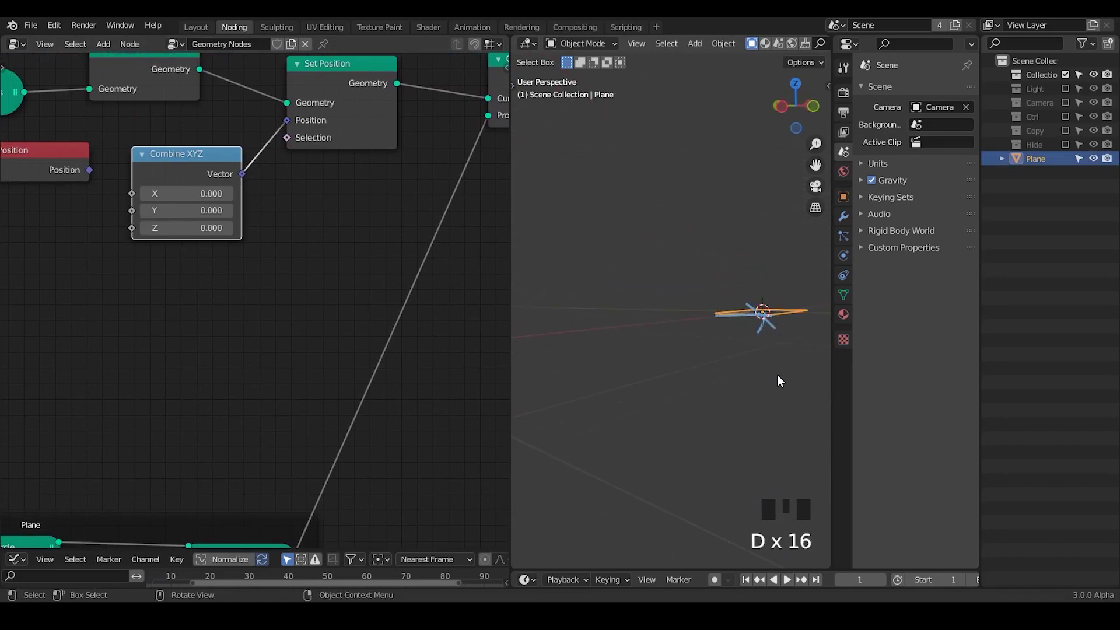
pyautogui.moveTo(779, 376)
pyautogui.mouseDown(button='middle')
pyautogui.moveTo(698, 427)
pyautogui.moveTo(699, 342)
pyautogui.mouseUp(button='middle')
pyautogui.moveTo(699, 368); pyautogui.dragTo(703, 388, button='right')
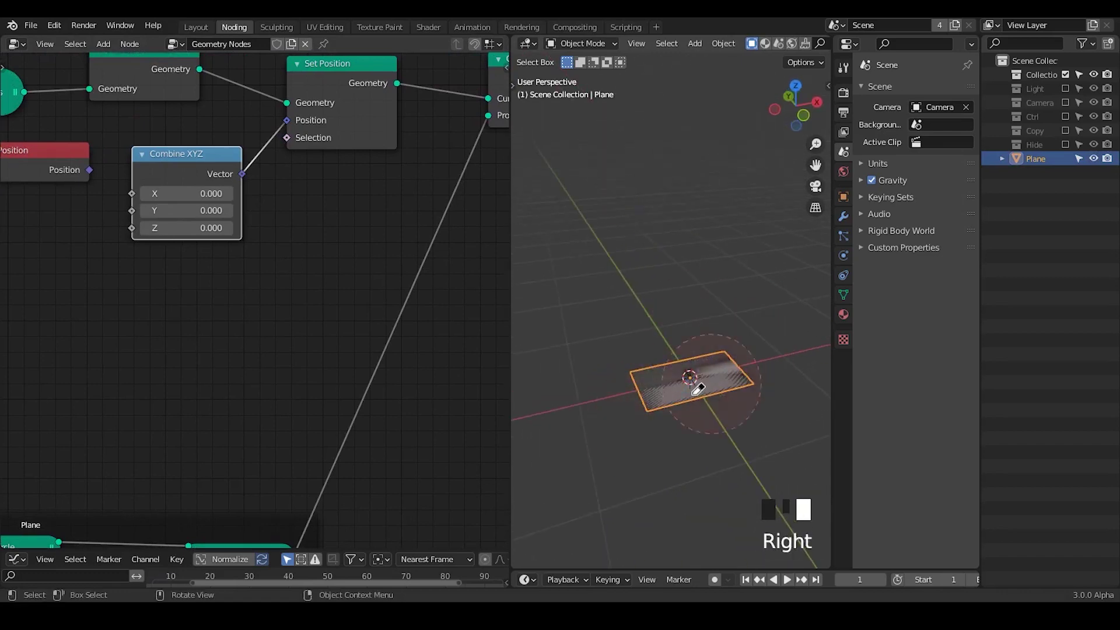
pyautogui.keyDown('ctrl'); pyautogui.moveTo(670, 315); pyautogui.dragTo(660, 409, button='middle'); pyautogui.keyUp('ctrl')
# Reconnect the Position node to the Position input of Set Position and set the unlinked Combine XYZ aside below it.
pyautogui.moveTo(199, 263); pyautogui.dragTo(331, 262, button='middle')
pyautogui.moveTo(171, 156); pyautogui.dragTo(124, 227)
pyautogui.moveTo(283, 172); pyautogui.dragTo(261, 250)
pyautogui.moveTo(175, 239); pyautogui.dragTo(419, 119)
pyautogui.moveTo(351, 235); pyautogui.dragTo(342, 252)
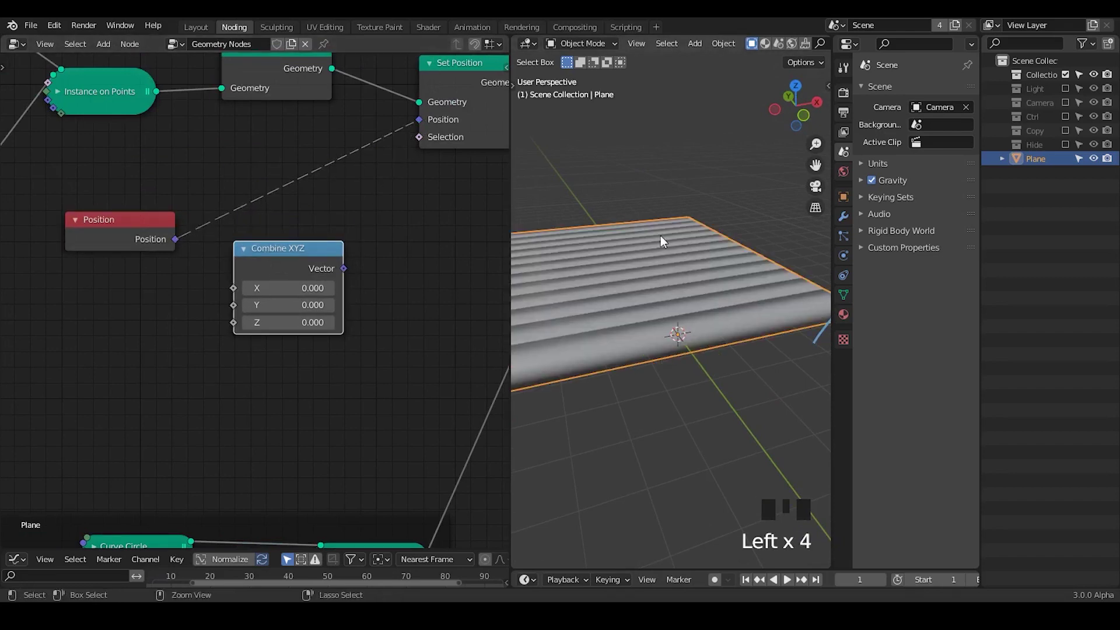
# Erase the leftover annotation beside the slats and move the Position and Combine XYZ nodes apart.
pyautogui.keyDown('ctrl'); pyautogui.moveTo(661, 236); pyautogui.dragTo(537, 299, button='middle'); pyautogui.keyUp('ctrl')
pyautogui.moveTo(663, 279); pyautogui.dragTo(577, 343, button='right')
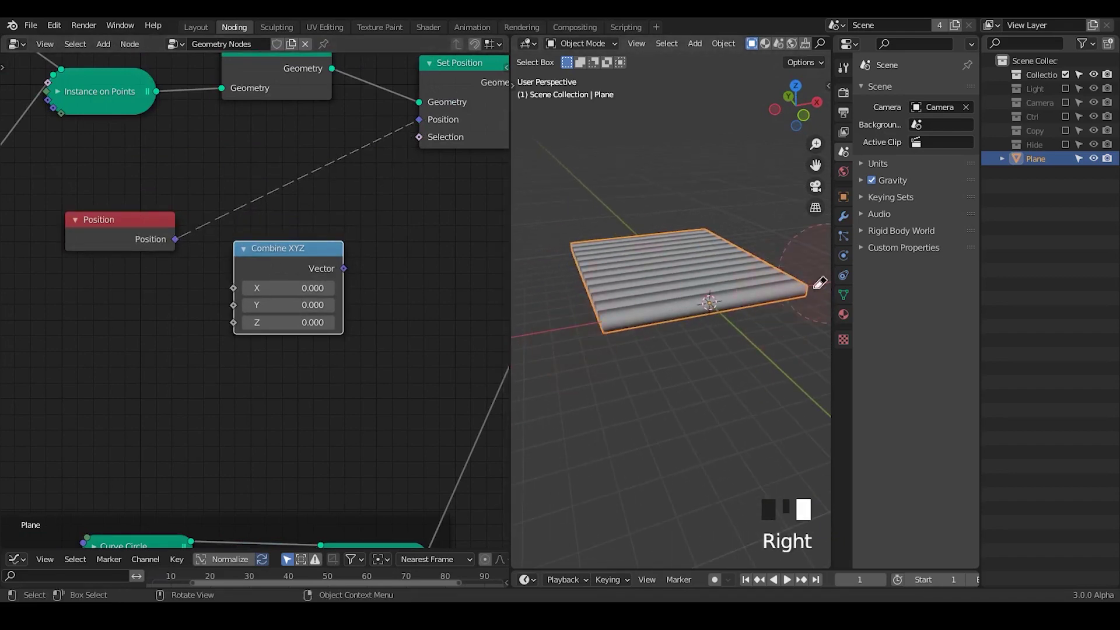
pyautogui.moveTo(317, 200); pyautogui.dragTo(264, 296, button='middle')
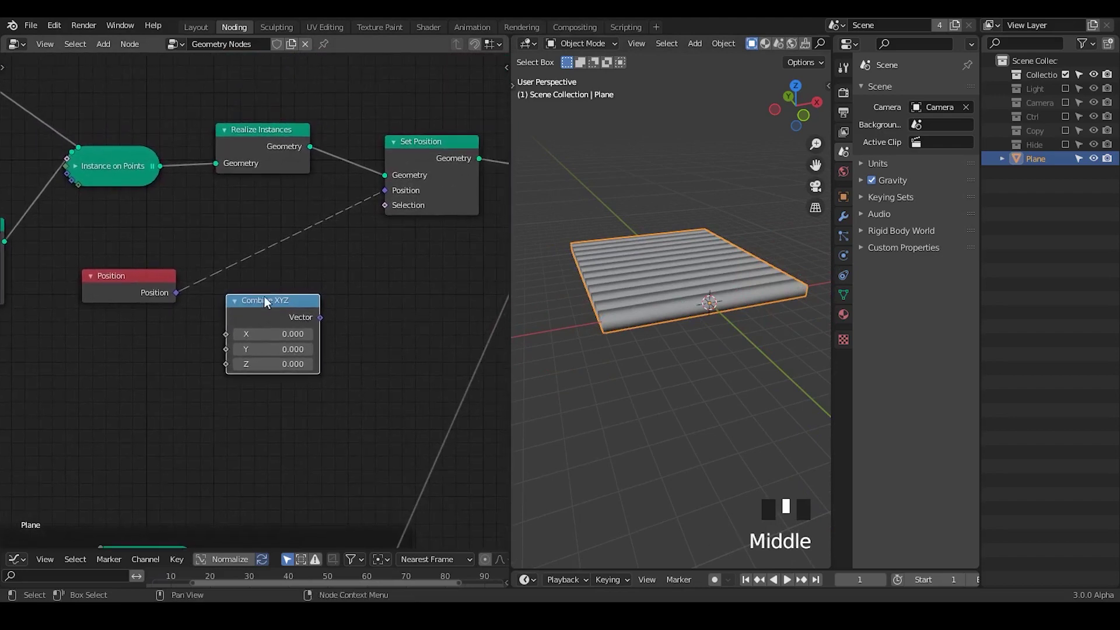
pyautogui.moveTo(264, 298); pyautogui.dragTo(244, 325)
pyautogui.moveTo(136, 282); pyautogui.dragTo(113, 267)
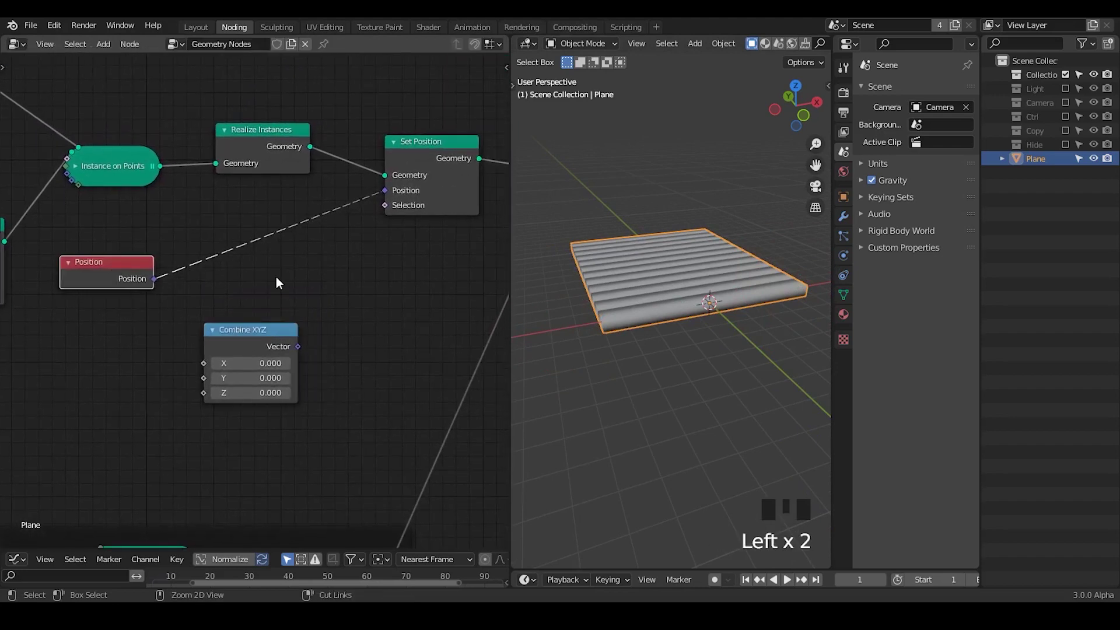
# Add a Separate XYZ node between Position and Combine XYZ and link the Position output to its Vector input.
pyautogui.hotkey('ctrl', 'a')
pyautogui.write('sepa')
pyautogui.press('Down')
pyautogui.press('Return')
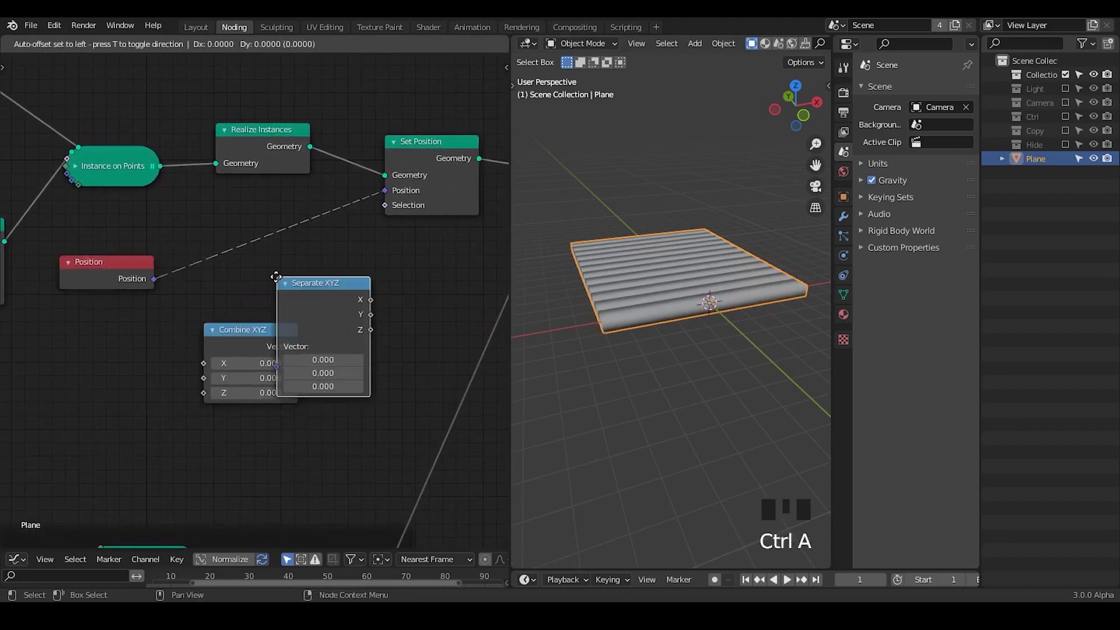
pyautogui.click(220, 271)
pyautogui.moveTo(155, 279); pyautogui.dragTo(289, 388)
pyautogui.moveTo(244, 284); pyautogui.dragTo(211, 301)
pyautogui.moveTo(371, 303); pyautogui.dragTo(305, 271, button='middle')
# Move the frame containing the Curve Circle and Transform nodes farther down, clear of the position nodes.
pyautogui.keyDown('ctrl'); pyautogui.moveTo(327, 276); pyautogui.dragTo(245, 416, button='middle'); pyautogui.keyUp('ctrl')
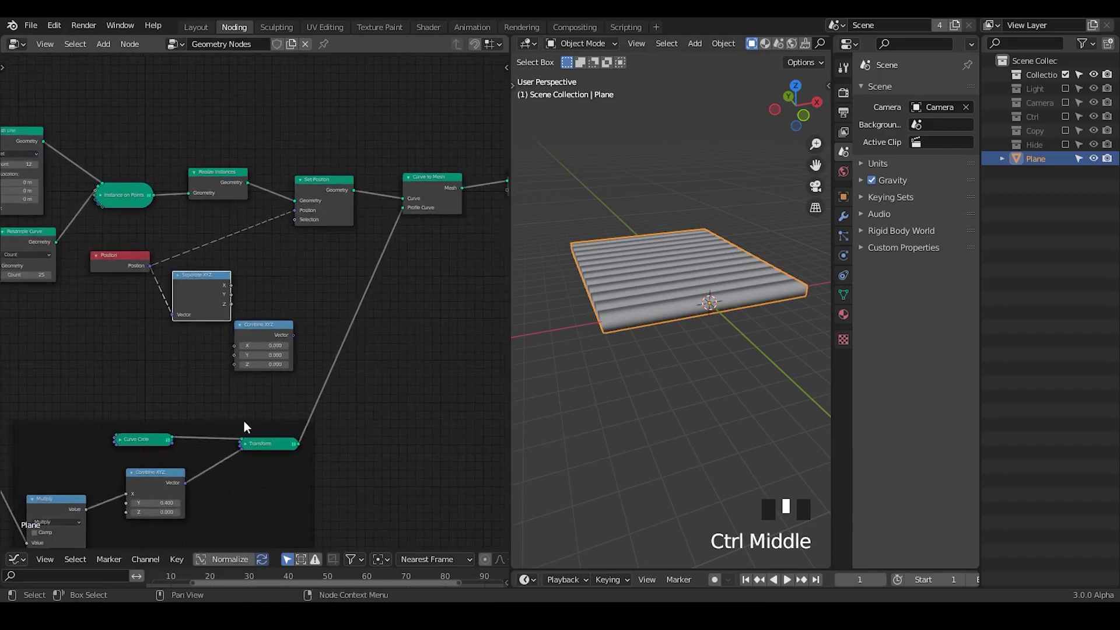
pyautogui.click(244, 423)
pyautogui.press('g')
pyautogui.click(320, 487)
pyautogui.keyDown('ctrl'); pyautogui.moveTo(348, 413); pyautogui.dragTo(370, 380, button='middle'); pyautogui.keyUp('ctrl')
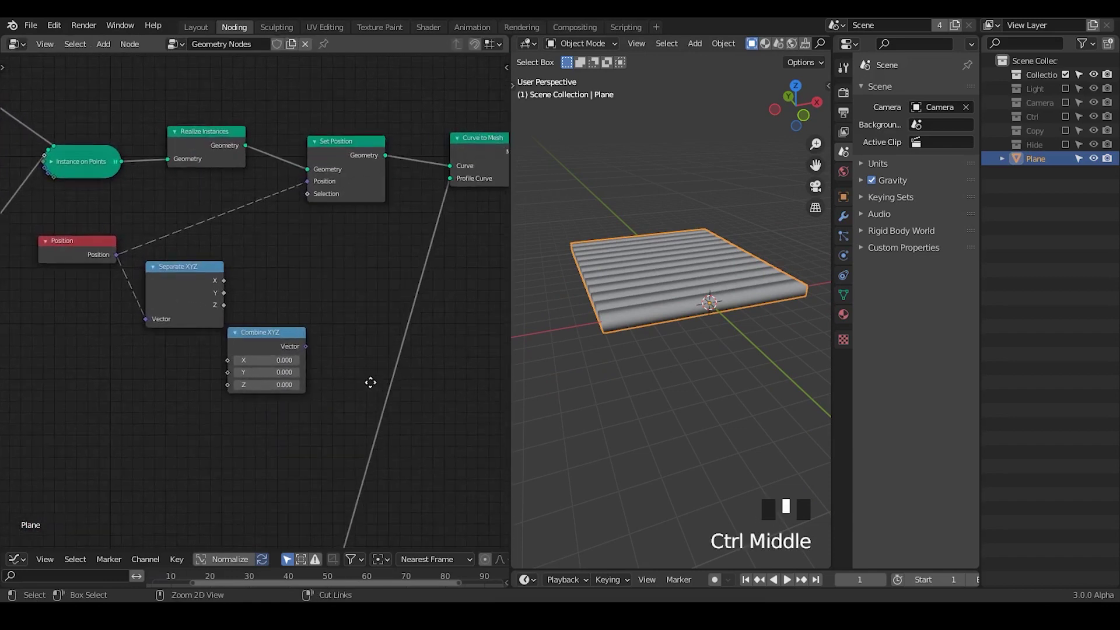
pyautogui.moveTo(382, 338); pyautogui.dragTo(336, 323, button='middle')
# Shift the Position and Separate XYZ nodes left to make room for another node before Combine XYZ.
pyautogui.keyDown('ctrl'); pyautogui.moveTo(655, 349); pyautogui.dragTo(650, 312, button='middle'); pyautogui.keyUp('ctrl')
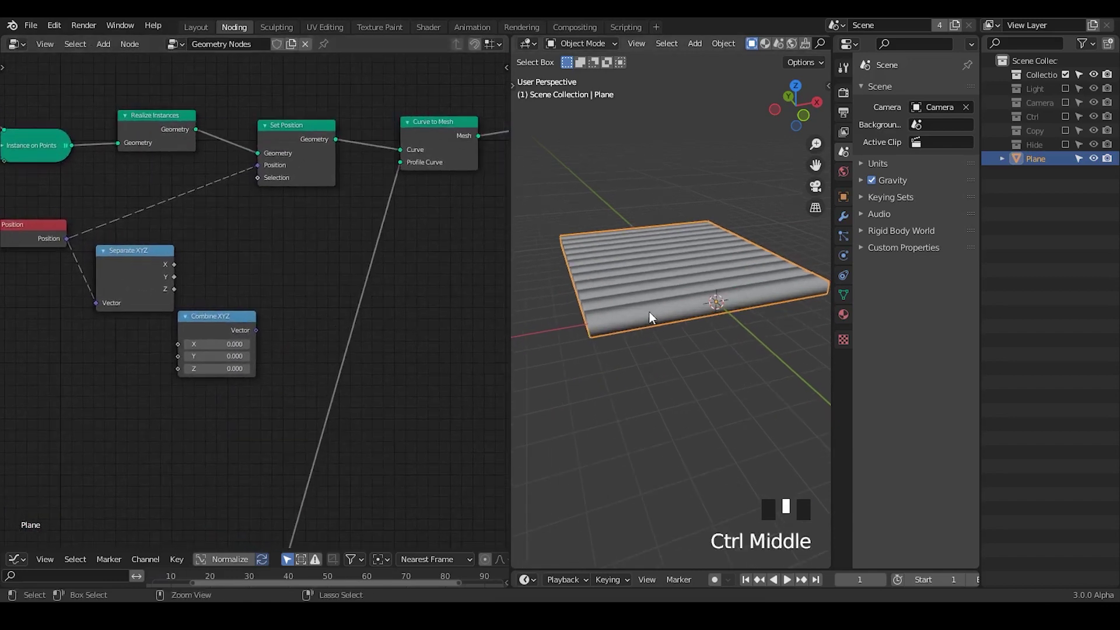
pyautogui.moveTo(174, 264); pyautogui.dragTo(229, 260)
pyautogui.moveTo(271, 304); pyautogui.dragTo(367, 267, button='middle')
pyautogui.moveTo(144, 190); pyautogui.dragTo(23, 257)
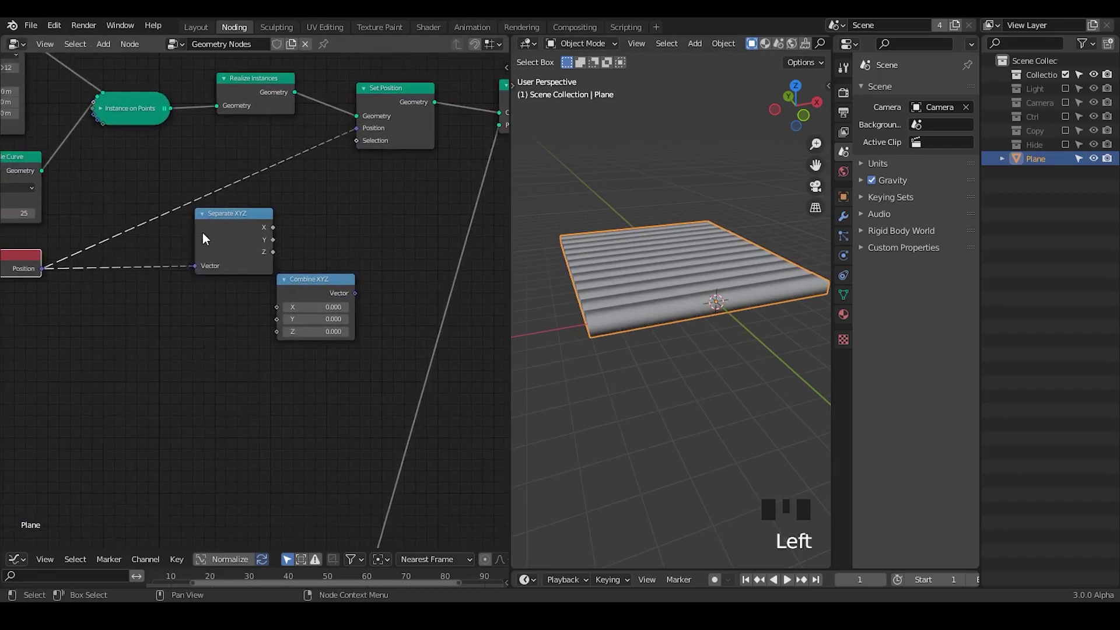
pyautogui.moveTo(201, 232); pyautogui.dragTo(120, 265)
# Add a G_Sin Function node beside Separate XYZ and move Combine XYZ out of its way.
pyautogui.keyDown('ctrl'); pyautogui.moveTo(231, 301); pyautogui.dragTo(268, 310, button='middle'); pyautogui.keyUp('ctrl')
pyautogui.hotkey('ctrl', 'a')
pyautogui.write('sin')
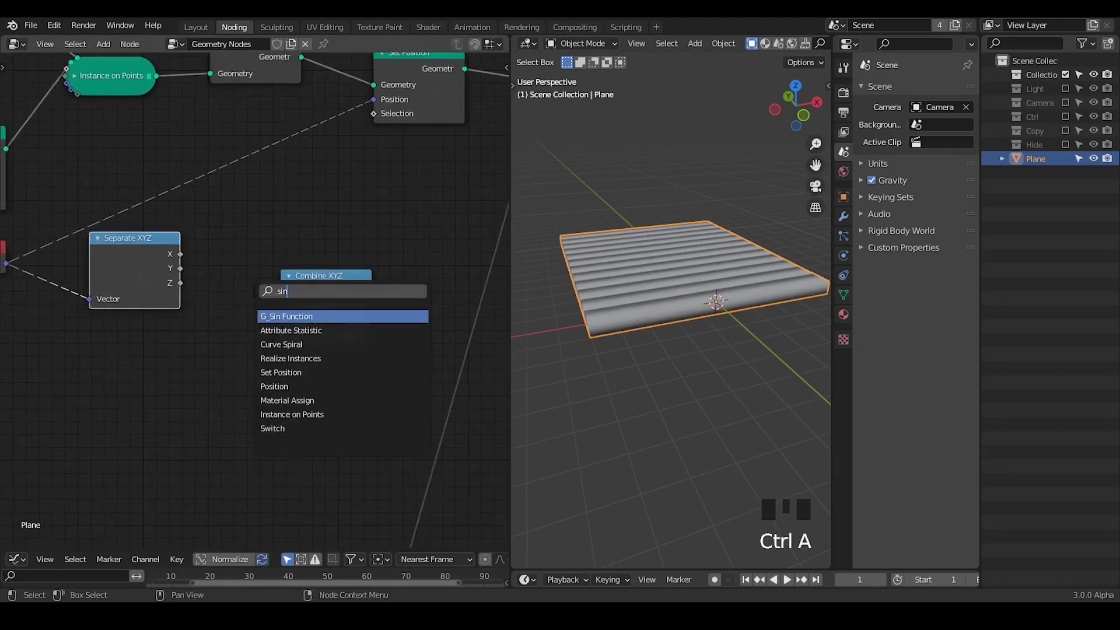
pyautogui.press('Return')
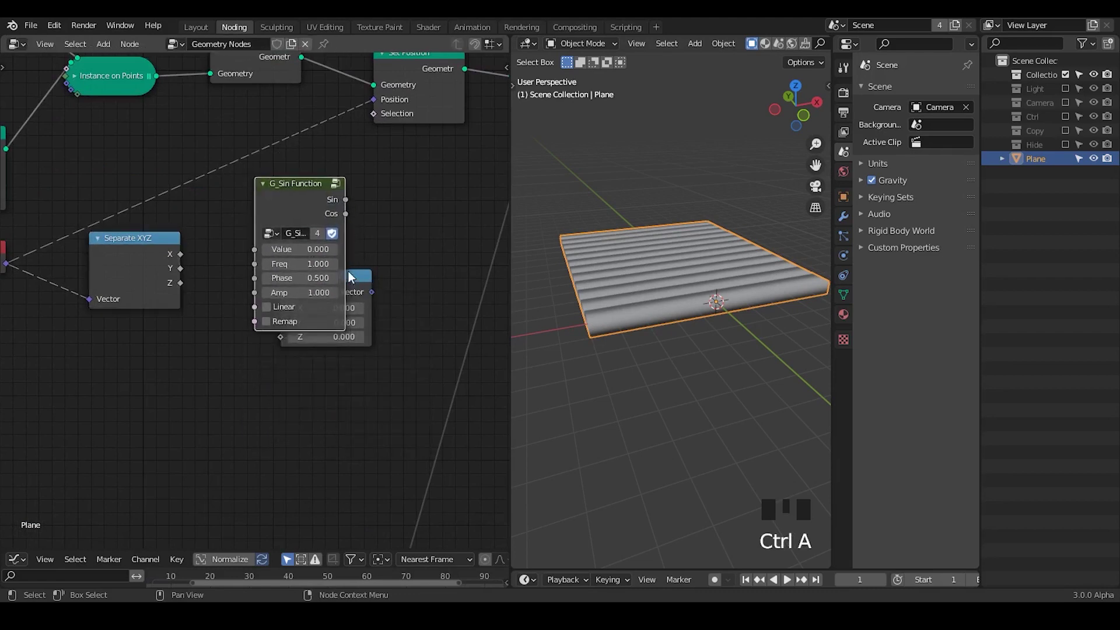
pyautogui.click(351, 288)
pyautogui.press('g')
pyautogui.click(232, 384)
# Link the X output of Separate XYZ to the G_Sin Function's Value and place Combine XYZ to its right.
pyautogui.moveTo(181, 254); pyautogui.dragTo(256, 250)
pyautogui.moveTo(328, 205); pyautogui.dragTo(394, 168)
pyautogui.moveTo(394, 168); pyautogui.dragTo(336, 151, button='middle')
pyautogui.moveTo(132, 342); pyautogui.dragTo(362, 167)
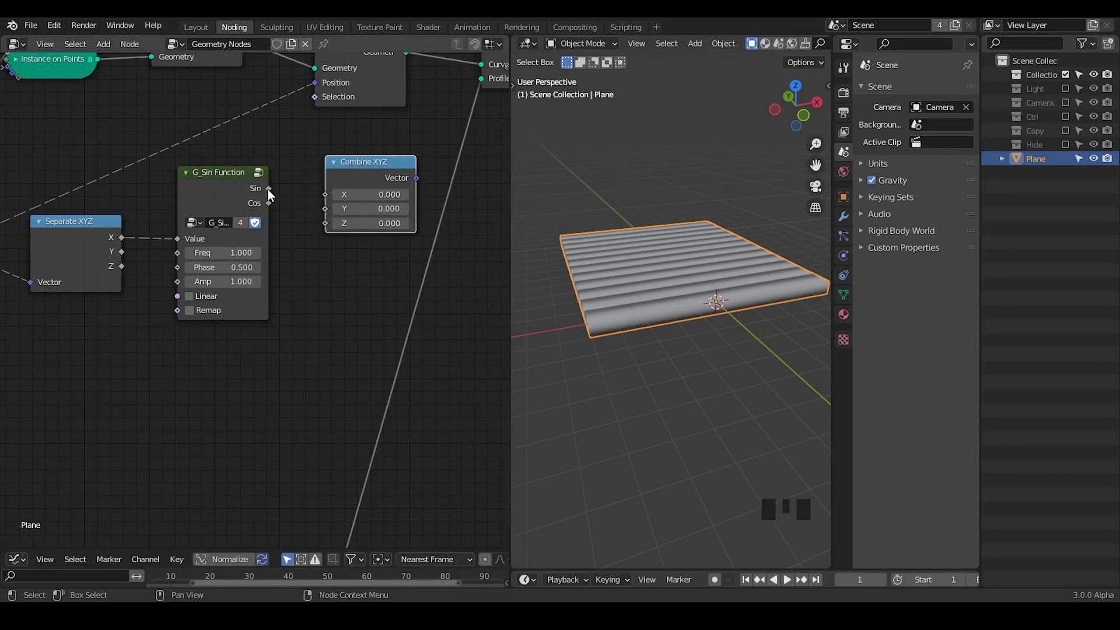
# Link Sin to Combine XYZ's Z, the separated X and Y to its X and Y, and its Vector to Set Position's Position.
pyautogui.moveTo(268, 190); pyautogui.dragTo(328, 223)
pyautogui.moveTo(122, 251); pyautogui.dragTo(325, 194)
pyautogui.moveTo(121, 251); pyautogui.dragTo(338, 230)
pyautogui.moveTo(338, 230); pyautogui.dragTo(370, 293, button='middle')
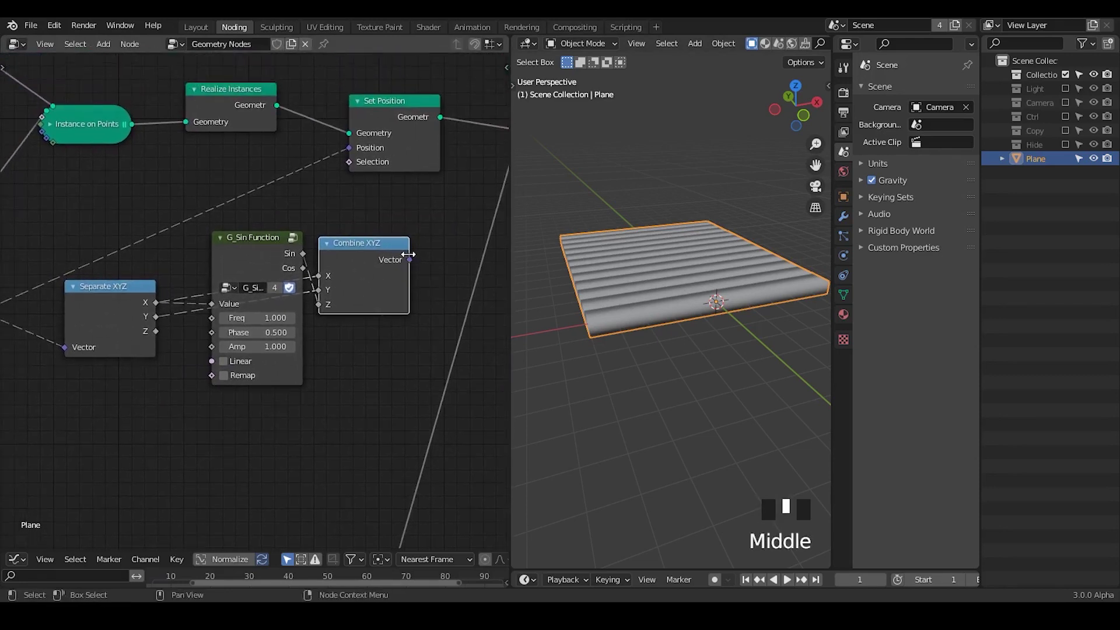
pyautogui.moveTo(409, 259)
pyautogui.mouseDown()
pyautogui.moveTo(387, 170)
pyautogui.moveTo(348, 148)
pyautogui.mouseUp()
# Set the G_Sin Function's Phase to 0 and its Amp to 2.2.
pyautogui.moveTo(732, 312)
pyautogui.mouseDown(button='middle')
pyautogui.moveTo(739, 321)
pyautogui.moveTo(702, 367)
pyautogui.moveTo(684, 324)
pyautogui.mouseUp(button='middle')
pyautogui.moveTo(276, 366); pyautogui.dragTo(319, 331, button='middle')
pyautogui.keyDown('ctrl'); pyautogui.moveTo(320, 331); pyautogui.dragTo(314, 309, button='middle'); pyautogui.keyUp('ctrl')
pyautogui.moveTo(305, 301)
pyautogui.mouseDown()
pyautogui.moveTo(415, 301)
pyautogui.moveTo(298, 301)
pyautogui.moveTo(312, 316)
pyautogui.moveTo(338, 316)
pyautogui.moveTo(292, 316)
pyautogui.moveTo(350, 316)
pyautogui.moveTo(315, 316)
pyautogui.mouseUp()
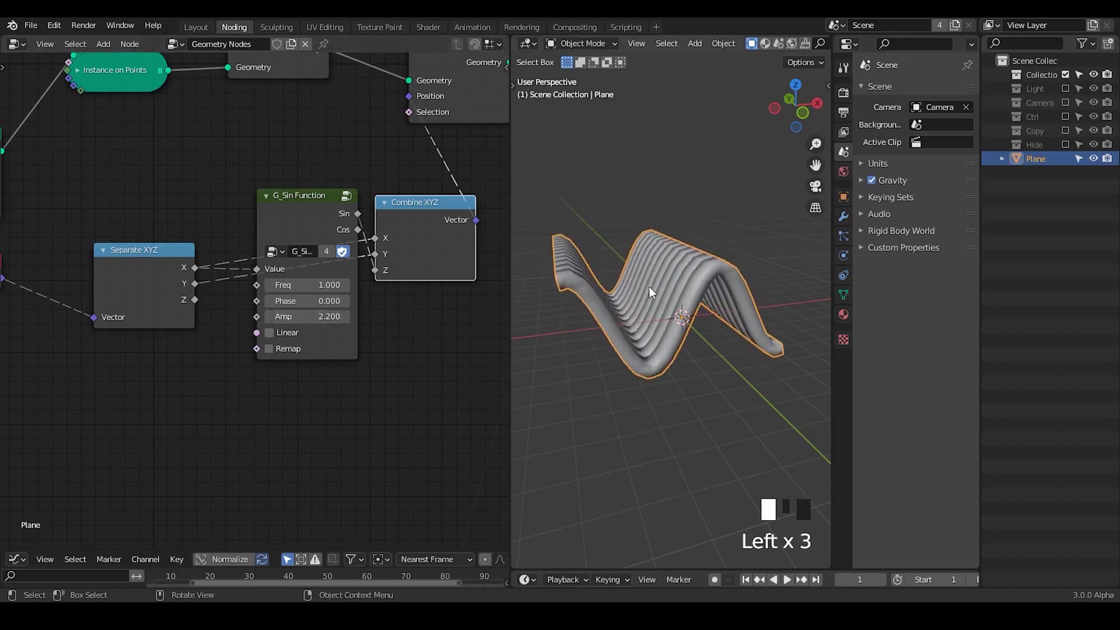
# Set the Resample Curve node's Count to 34.
pyautogui.moveTo(198, 309); pyautogui.dragTo(484, 306, button='middle')
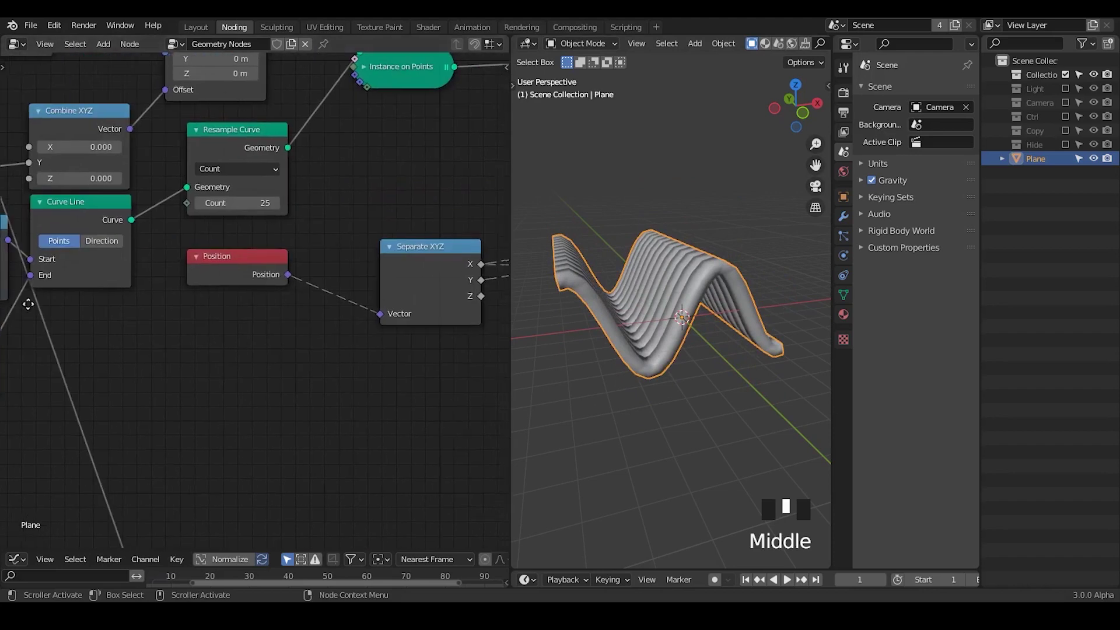
pyautogui.moveTo(28, 303); pyautogui.dragTo(391, 251, button='middle')
pyautogui.moveTo(80, 323); pyautogui.dragTo(349, 425, button='middle')
pyautogui.moveTo(699, 271)
pyautogui.mouseDown(button='middle')
pyautogui.moveTo(673, 286)
pyautogui.moveTo(702, 270)
pyautogui.mouseUp(button='middle')
pyautogui.moveTo(361, 255)
pyautogui.mouseDown()
pyautogui.moveTo(403, 255)
pyautogui.moveTo(373, 252)
pyautogui.mouseUp()
pyautogui.moveTo(405, 283); pyautogui.dragTo(154, 293, button='middle')
pyautogui.moveTo(387, 254); pyautogui.dragTo(264, 257, button='middle')
pyautogui.keyDown('ctrl'); pyautogui.moveTo(307, 218); pyautogui.dragTo(319, 245, button='middle'); pyautogui.keyUp('ctrl')
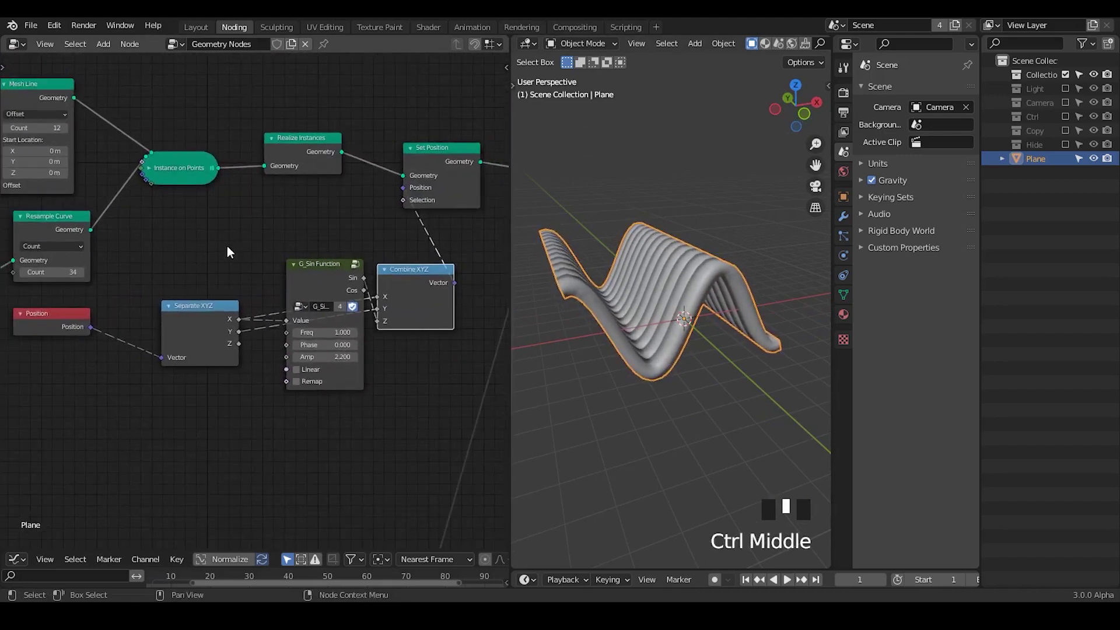
# Space out the Position, Separate XYZ and G_Sin Function nodes to tidy the chain.
pyautogui.moveTo(227, 249); pyautogui.dragTo(246, 221, button='middle')
pyautogui.moveTo(411, 258); pyautogui.dragTo(318, 257)
pyautogui.moveTo(208, 296); pyautogui.dragTo(168, 309)
pyautogui.moveTo(88, 287); pyautogui.dragTo(74, 316)
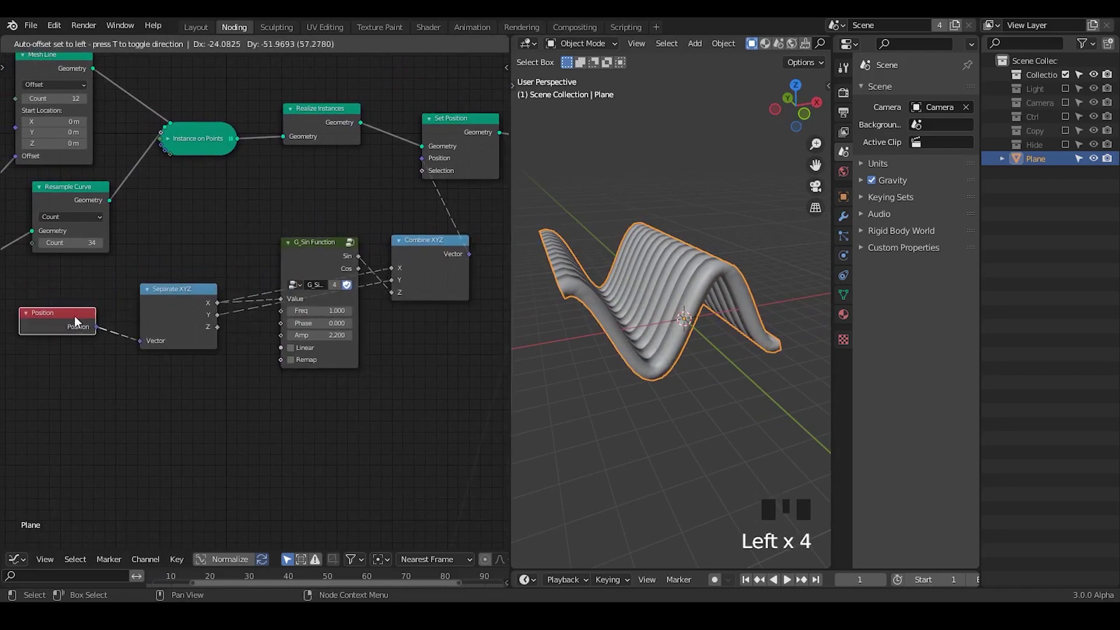
# Mute the Realize Instances node.
pyautogui.moveTo(246, 249); pyautogui.dragTo(124, 302, button='middle')
pyautogui.keyDown('ctrl'); pyautogui.moveTo(214, 270); pyautogui.dragTo(225, 231, button='middle'); pyautogui.keyUp('ctrl')
pyautogui.moveTo(242, 258); pyautogui.dragTo(265, 280, button='middle')
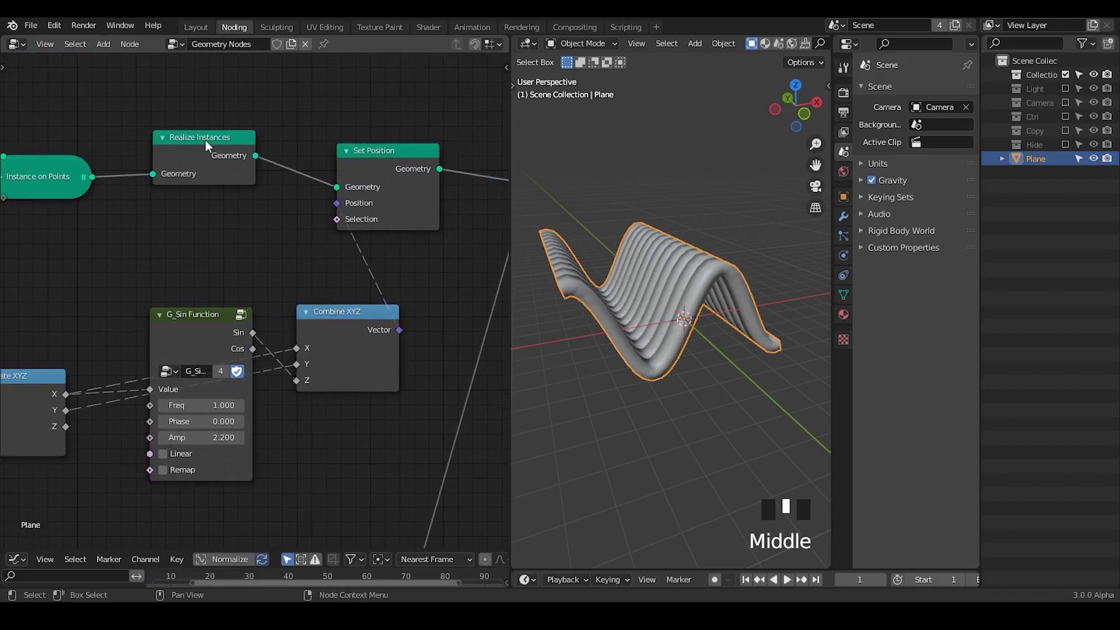
pyautogui.click(205, 141)
pyautogui.press('m')
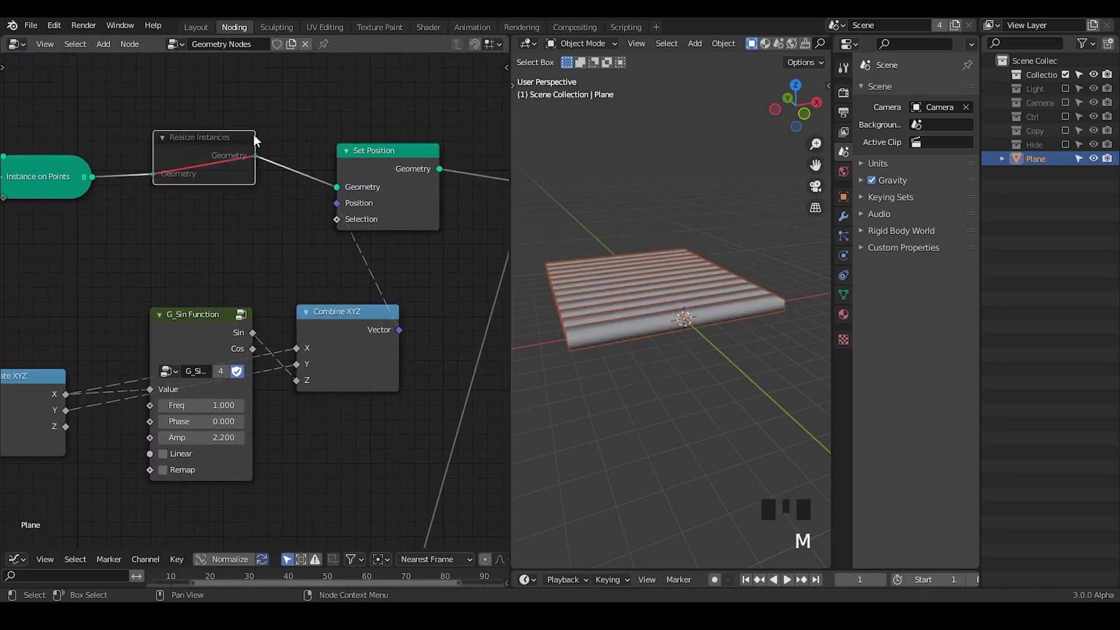
# Mark the world origin at the front slat with a short annotation stroke.
pyautogui.moveTo(325, 249); pyautogui.dragTo(438, 178, button='middle')
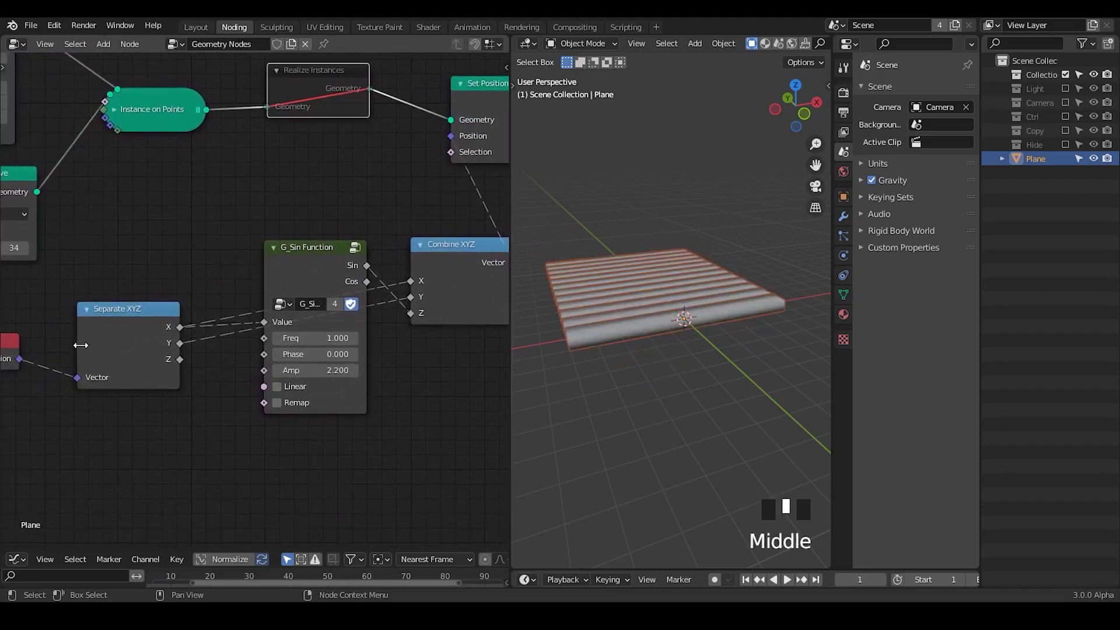
pyautogui.moveTo(91, 345); pyautogui.dragTo(127, 329, button='middle')
pyautogui.moveTo(29, 340); pyautogui.dragTo(49, 341, button='middle')
pyautogui.moveTo(548, 287); pyautogui.dragTo(538, 315, button='middle')
pyautogui.moveTo(101, 326); pyautogui.dragTo(127, 319, button='middle')
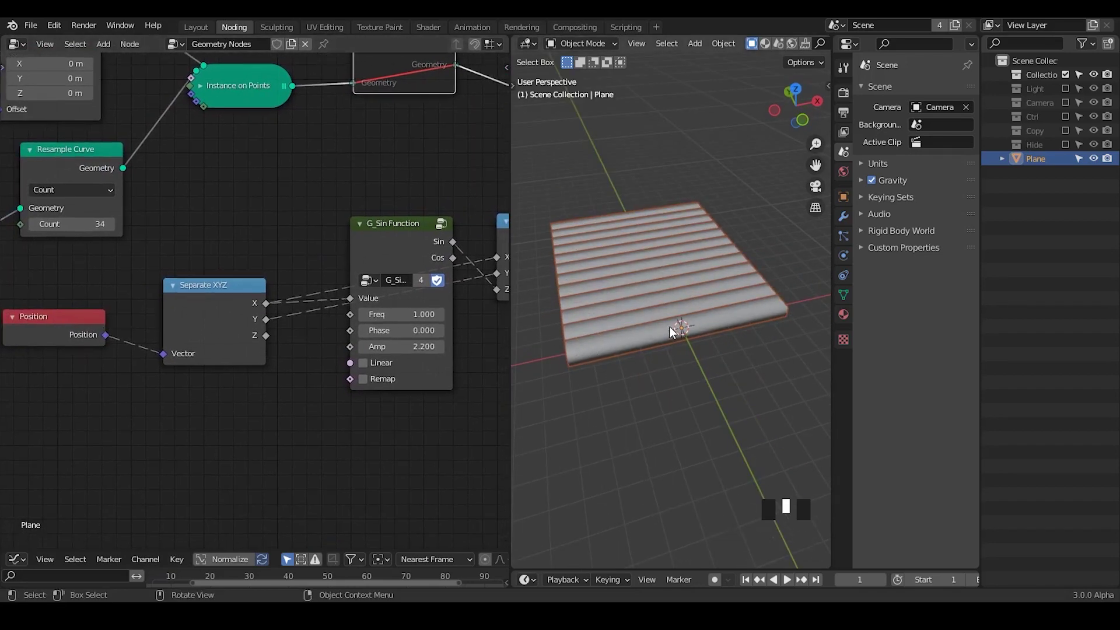
pyautogui.moveTo(661, 355); pyautogui.dragTo(691, 325)
# Move the G_Sin Function node closer to Separate XYZ and annotate a stroke along the Y direction across the slats.
pyautogui.moveTo(442, 167); pyautogui.dragTo(374, 195, button='middle')
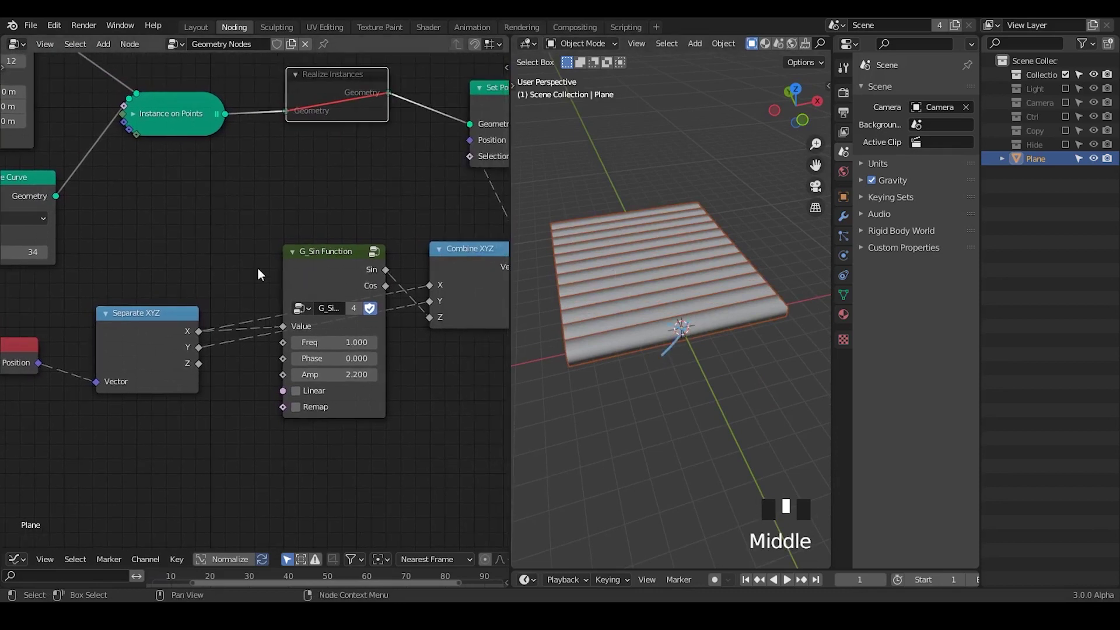
pyautogui.moveTo(309, 261); pyautogui.dragTo(288, 276)
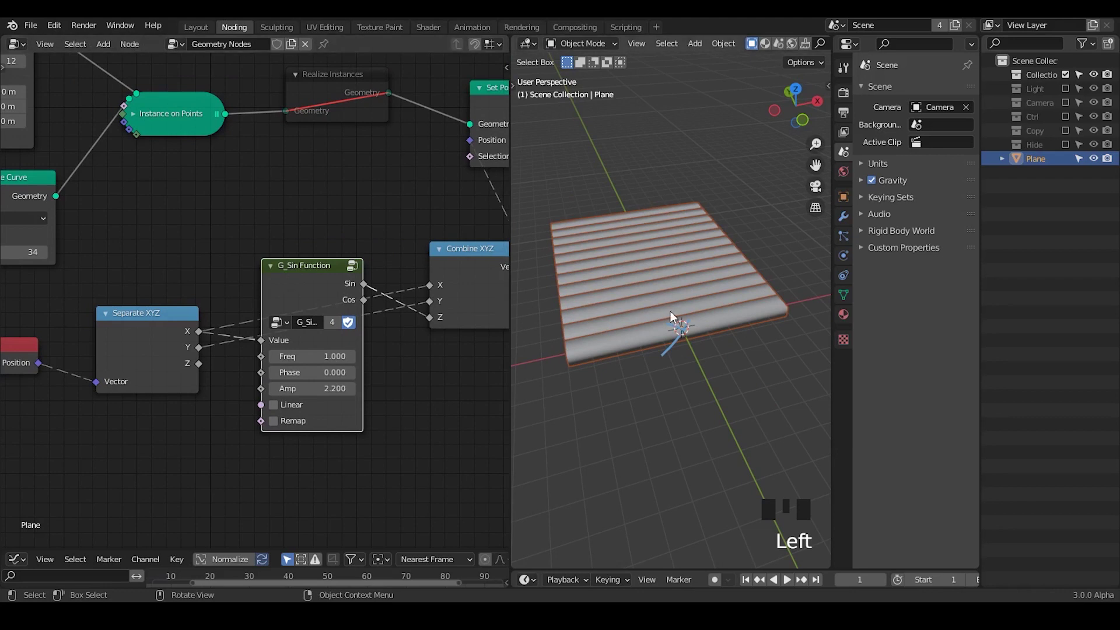
pyautogui.keyDown('shift'); pyautogui.moveTo(658, 282); pyautogui.dragTo(630, 311, button='middle'); pyautogui.keyUp('shift')
pyautogui.press('d')
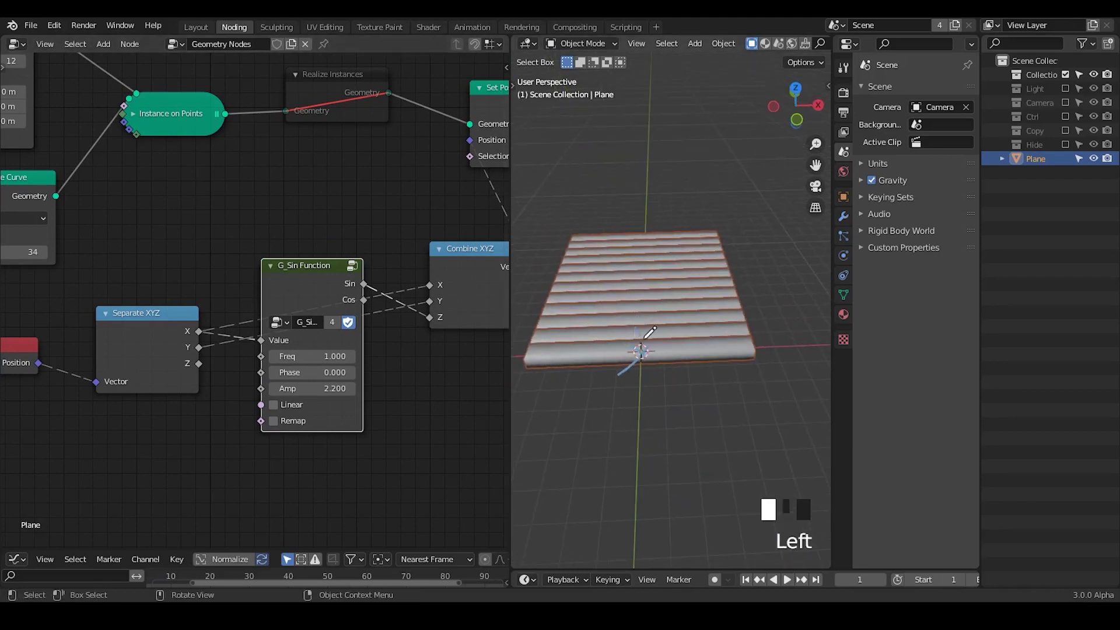
pyautogui.moveTo(650, 332)
pyautogui.mouseDown()
pyautogui.moveTo(640, 327)
pyautogui.moveTo(646, 291)
pyautogui.moveTo(612, 301)
pyautogui.mouseUp()
# Link the Y output of Separate XYZ to the G_Sin Function's Value and annotate a wave across the slats.
pyautogui.moveTo(199, 347); pyautogui.dragTo(263, 341)
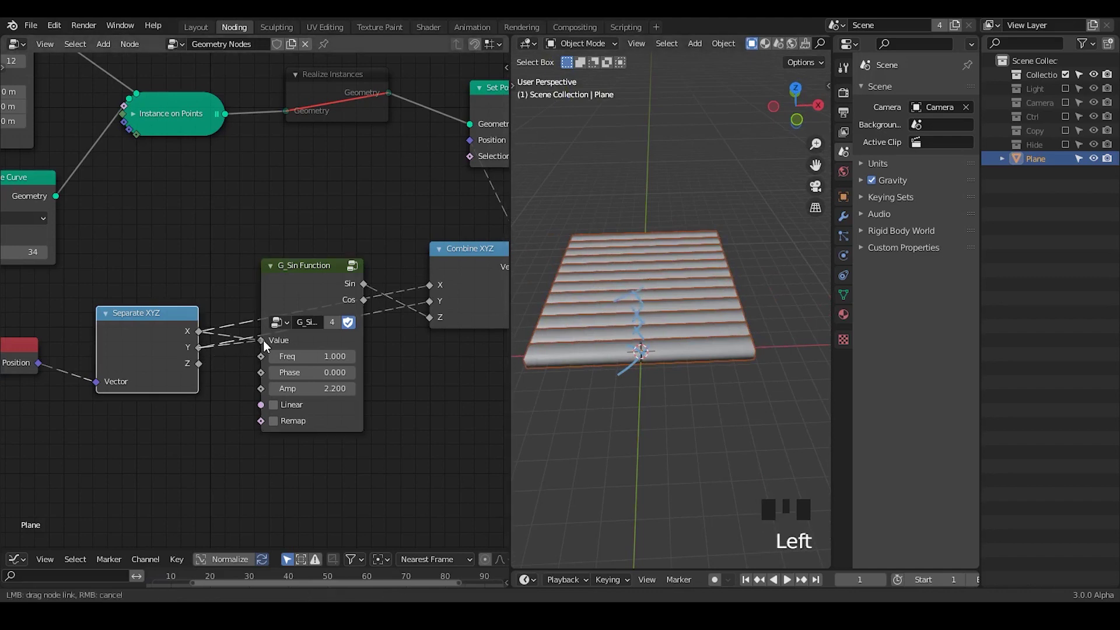
pyautogui.moveTo(644, 342)
pyautogui.mouseDown(button='middle')
pyautogui.moveTo(693, 308)
pyautogui.moveTo(652, 338)
pyautogui.moveTo(709, 350)
pyautogui.mouseUp(button='middle')
pyautogui.moveTo(710, 349); pyautogui.dragTo(616, 281)
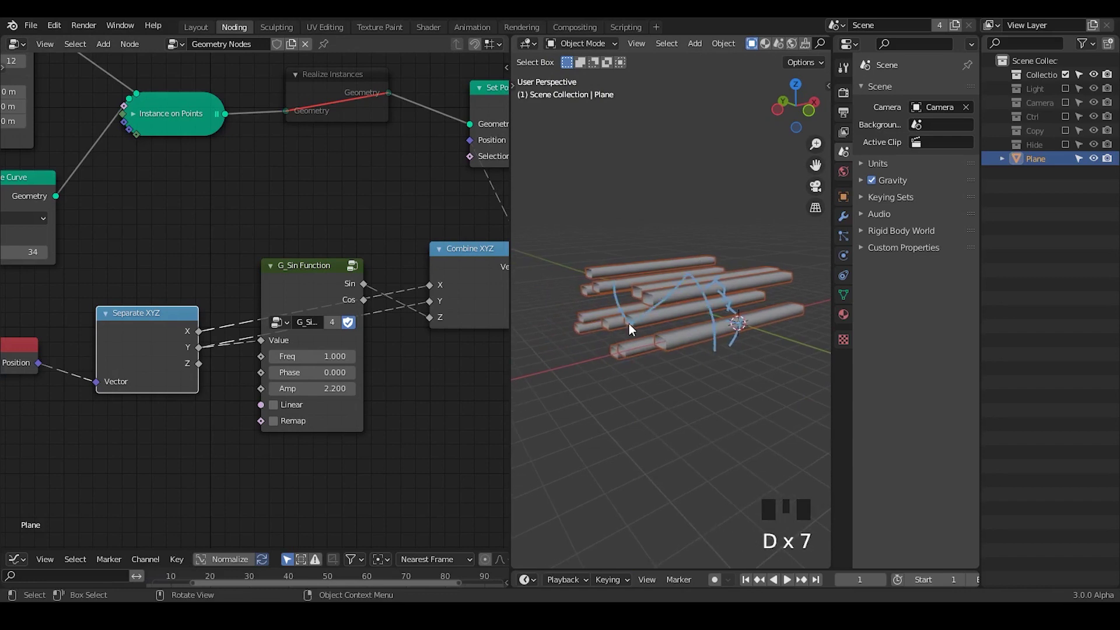
# Erase all the annotation strokes over the slats.
pyautogui.moveTo(713, 402); pyautogui.dragTo(622, 353, button='middle')
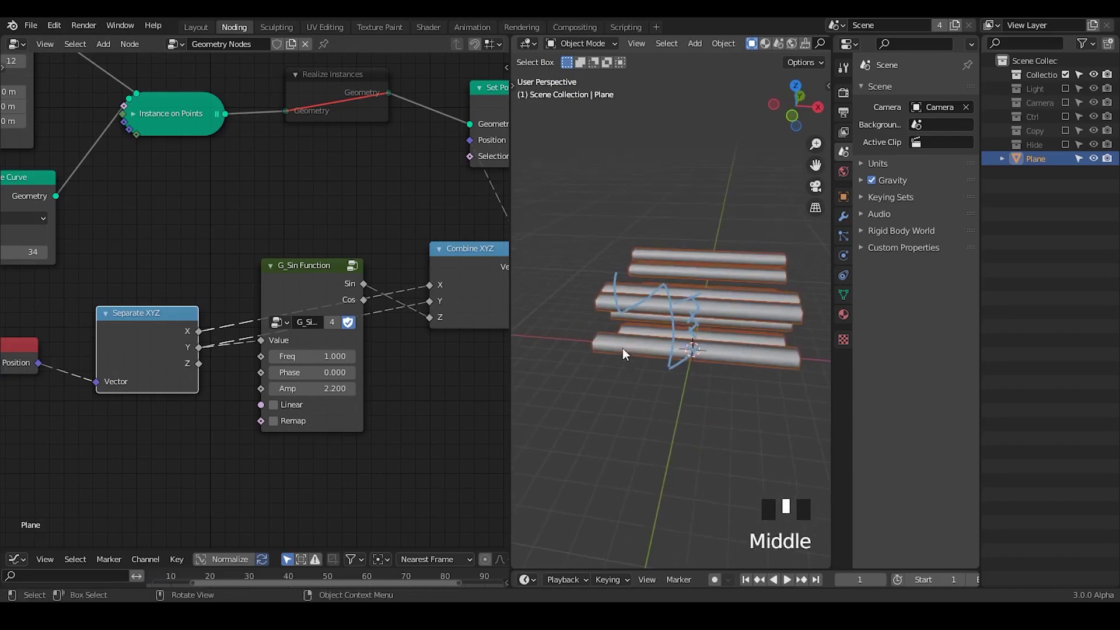
pyautogui.moveTo(611, 352); pyautogui.dragTo(576, 376, button='right')
pyautogui.moveTo(678, 421)
pyautogui.mouseDown(button='middle')
pyautogui.moveTo(688, 417)
pyautogui.moveTo(687, 439)
pyautogui.mouseUp(button='middle')
# Nudge the Position node toward Separate XYZ and unmute the Realize Instances node.
pyautogui.moveTo(240, 321); pyautogui.dragTo(306, 291, button='middle')
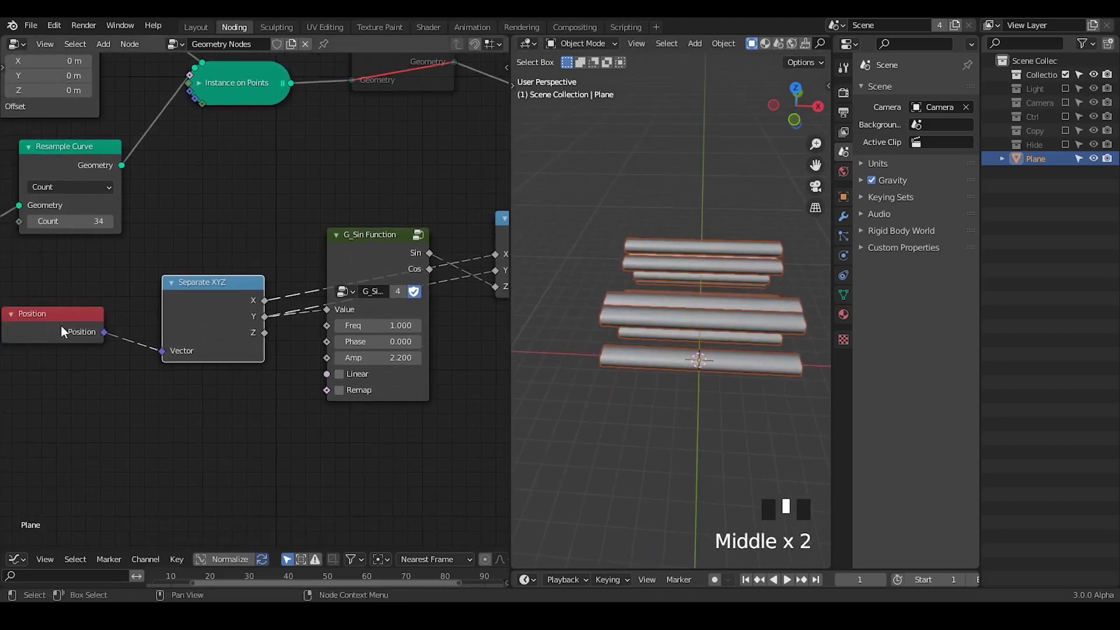
pyautogui.moveTo(63, 332); pyautogui.dragTo(89, 345)
pyautogui.moveTo(370, 101); pyautogui.dragTo(229, 146, button='middle')
pyautogui.click(229, 121)
pyautogui.press('m')
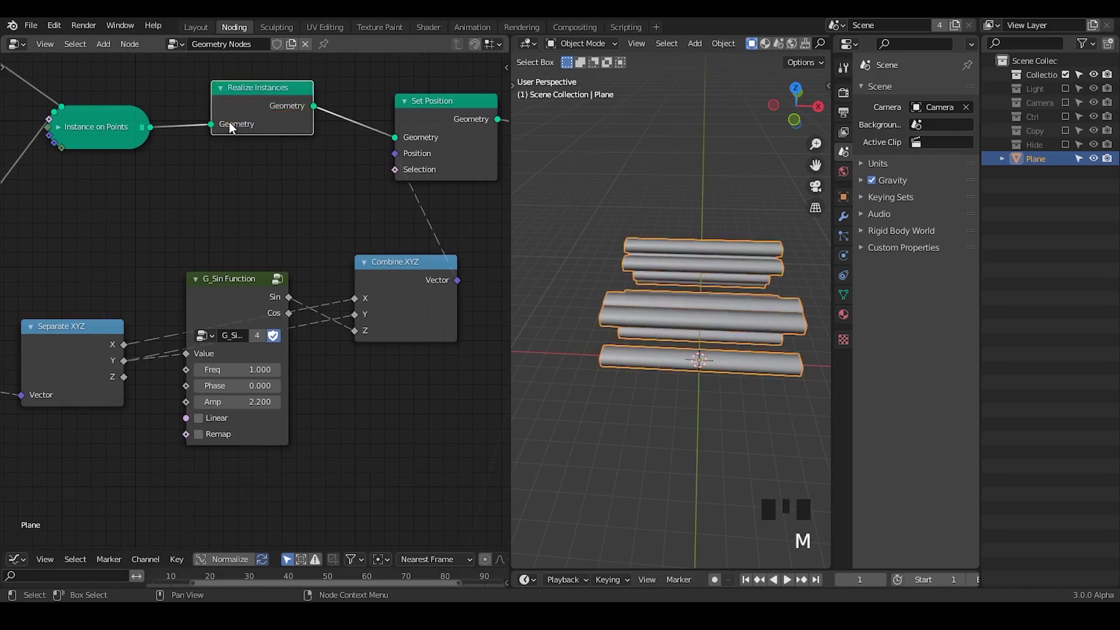
pyautogui.moveTo(347, 242); pyautogui.dragTo(339, 241, button='middle')
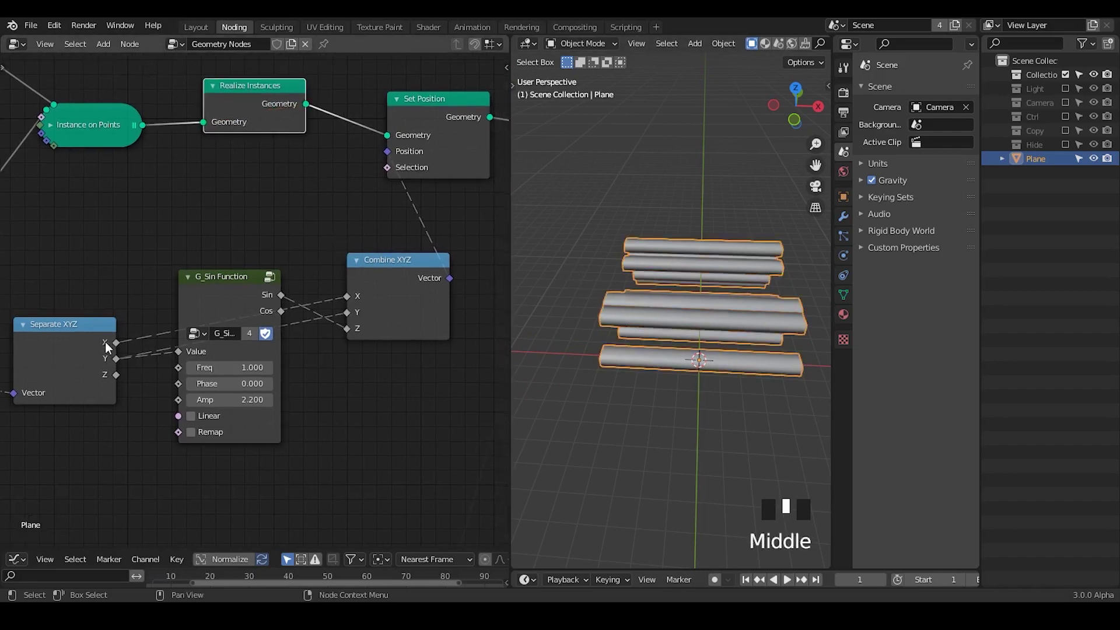
# Link the X output of Separate XYZ back to the G_Sin Function's Value and set its Amp to 1.
pyautogui.moveTo(116, 342); pyautogui.dragTo(177, 351)
pyautogui.moveTo(78, 322); pyautogui.dragTo(76, 295)
pyautogui.moveTo(670, 324); pyautogui.dragTo(642, 219, button='middle')
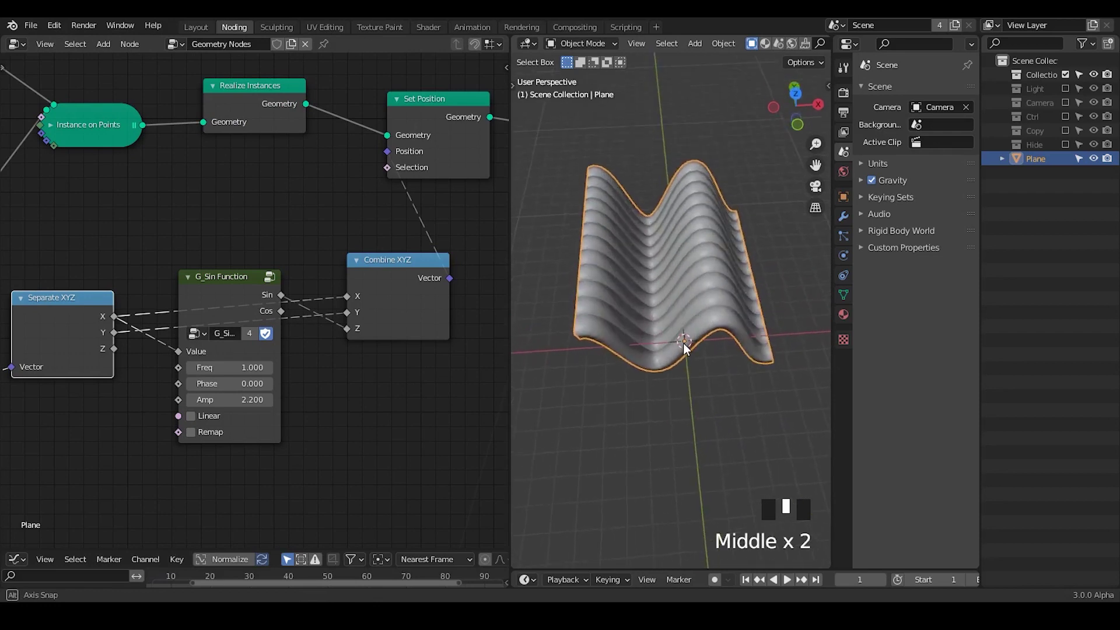
pyautogui.moveTo(219, 401); pyautogui.dragTo(209, 400)
pyautogui.moveTo(665, 313); pyautogui.dragTo(671, 183, button='middle')
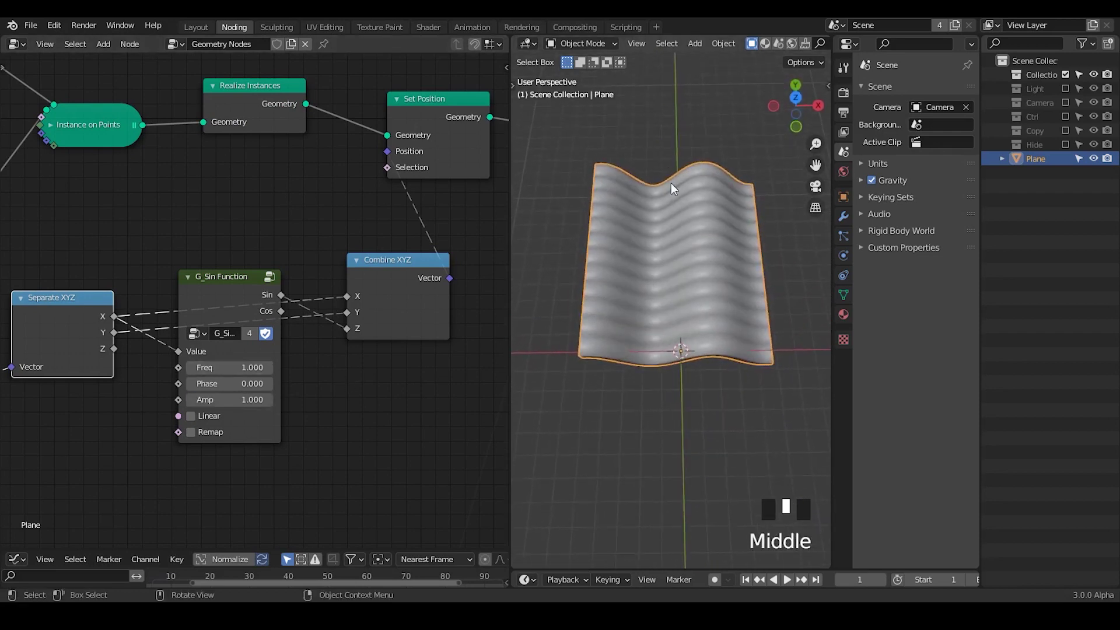
pyautogui.moveTo(656, 276); pyautogui.dragTo(659, 308, button='middle')
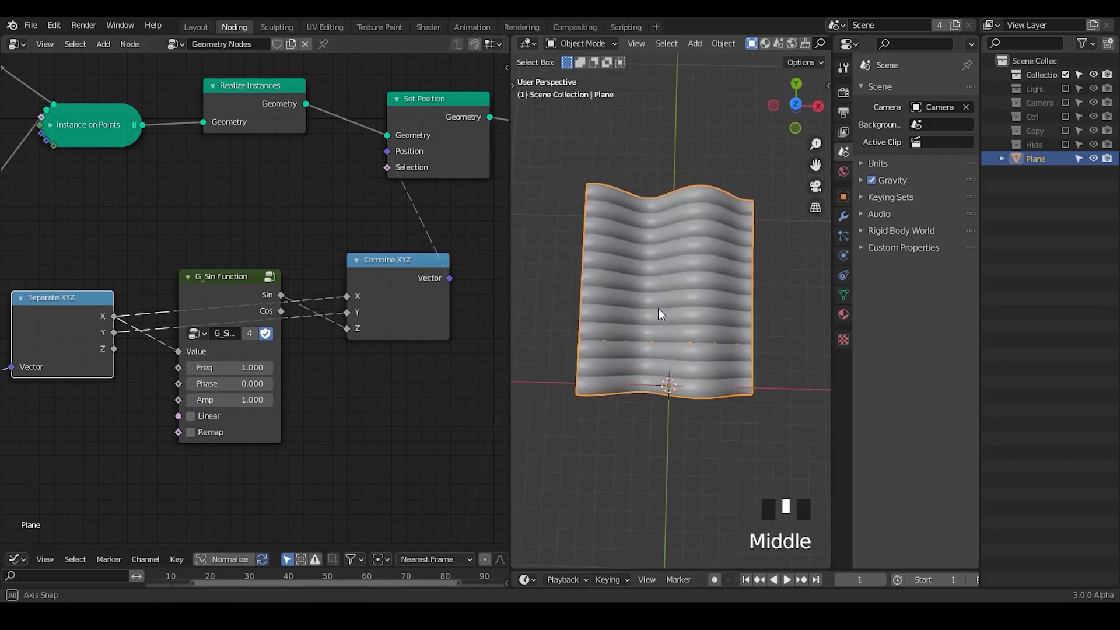
# View the slats from the top and annotate a mark at the left end of the uppermost slat.
pyautogui.click(796, 107)
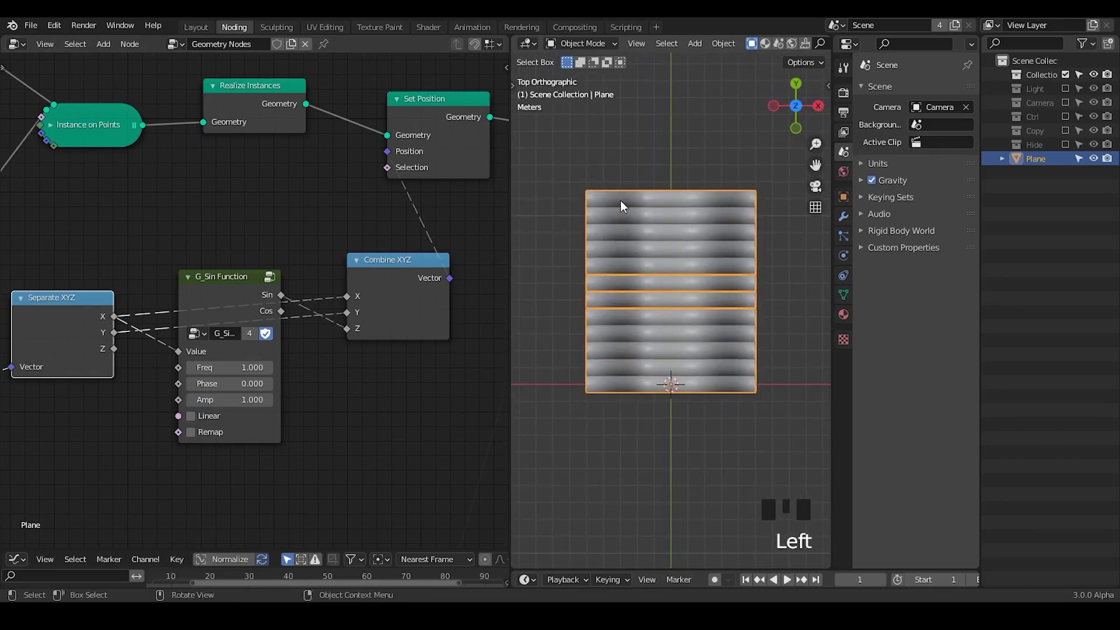
pyautogui.keyDown('ctrl'); pyautogui.moveTo(646, 204); pyautogui.dragTo(632, 178, button='middle'); pyautogui.keyUp('ctrl')
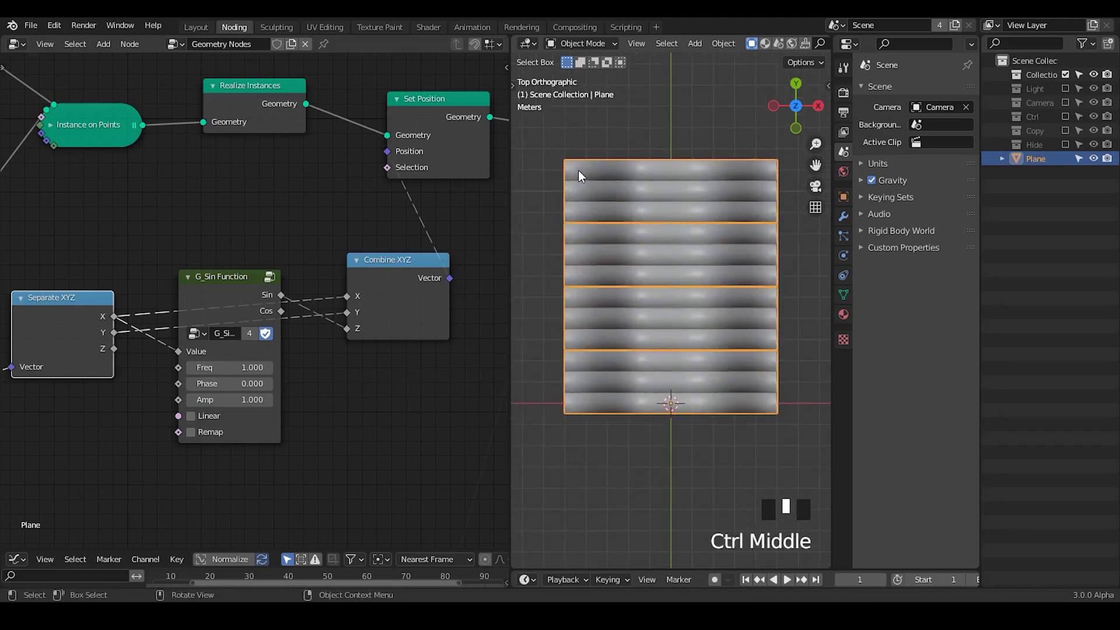
pyautogui.press('d')
pyautogui.moveTo(565, 167)
pyautogui.mouseDown()
pyautogui.moveTo(577, 174)
pyautogui.moveTo(559, 190)
pyautogui.mouseUp()
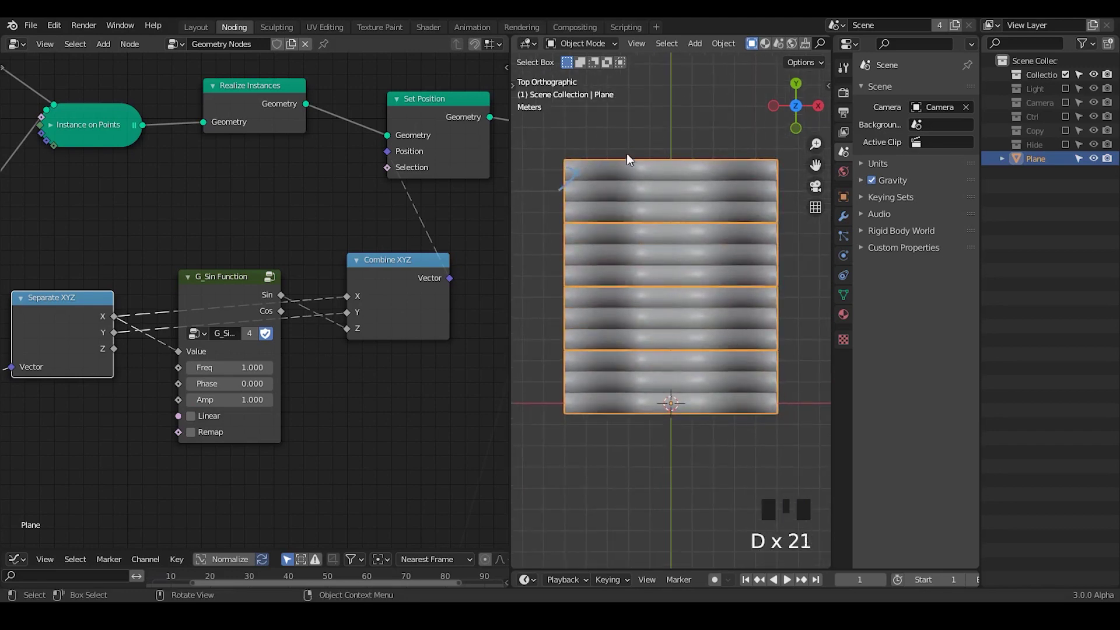
pyautogui.press('d')
# Erase the annotation mark at the left end of the uppermost slat.
pyautogui.moveTo(298, 360); pyautogui.dragTo(135, 365, button='middle')
pyautogui.press('d')
pyautogui.moveTo(568, 184)
pyautogui.mouseDown(button='right')
pyautogui.moveTo(554, 198)
pyautogui.moveTo(569, 184)
pyautogui.mouseUp(button='right')
pyautogui.press('d')
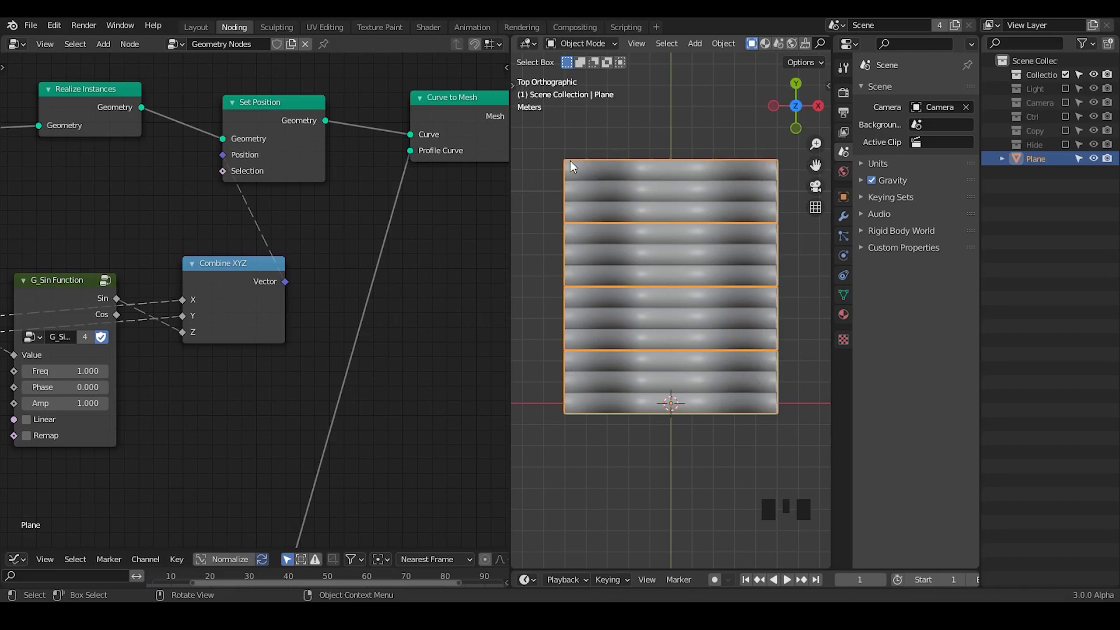
# Nudge the Realize Instances node and annotate crosses at the left ends of the uppermost slats.
pyautogui.moveTo(76, 138); pyautogui.dragTo(220, 126, button='middle')
pyautogui.moveTo(238, 108); pyautogui.dragTo(242, 116)
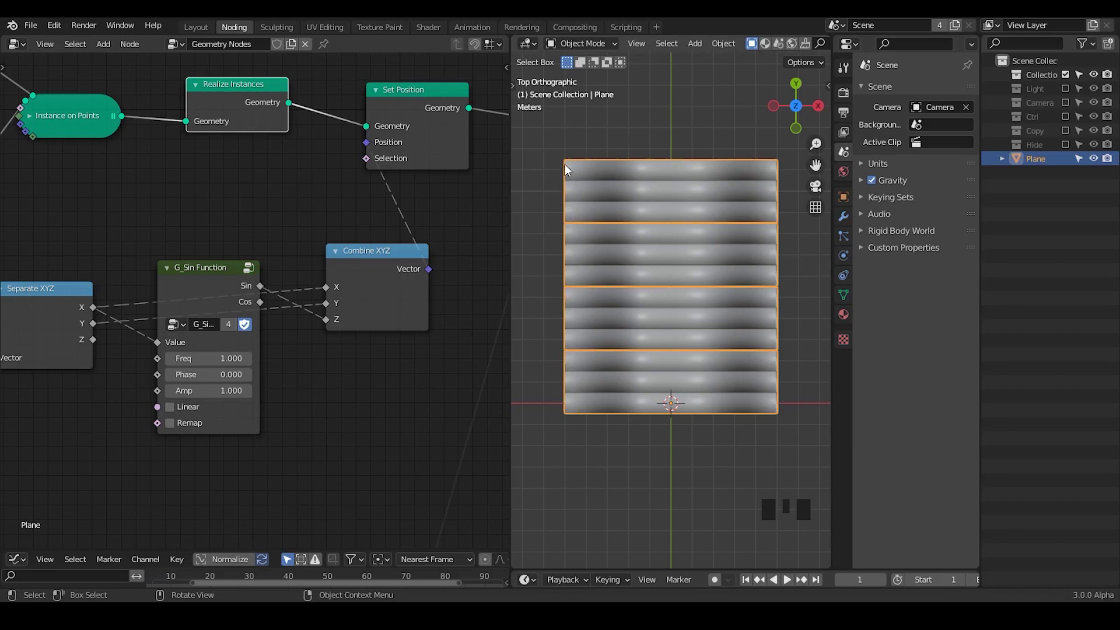
pyautogui.press('d')
pyautogui.moveTo(566, 165)
pyautogui.mouseDown()
pyautogui.moveTo(575, 195)
pyautogui.moveTo(562, 198)
pyautogui.mouseUp()
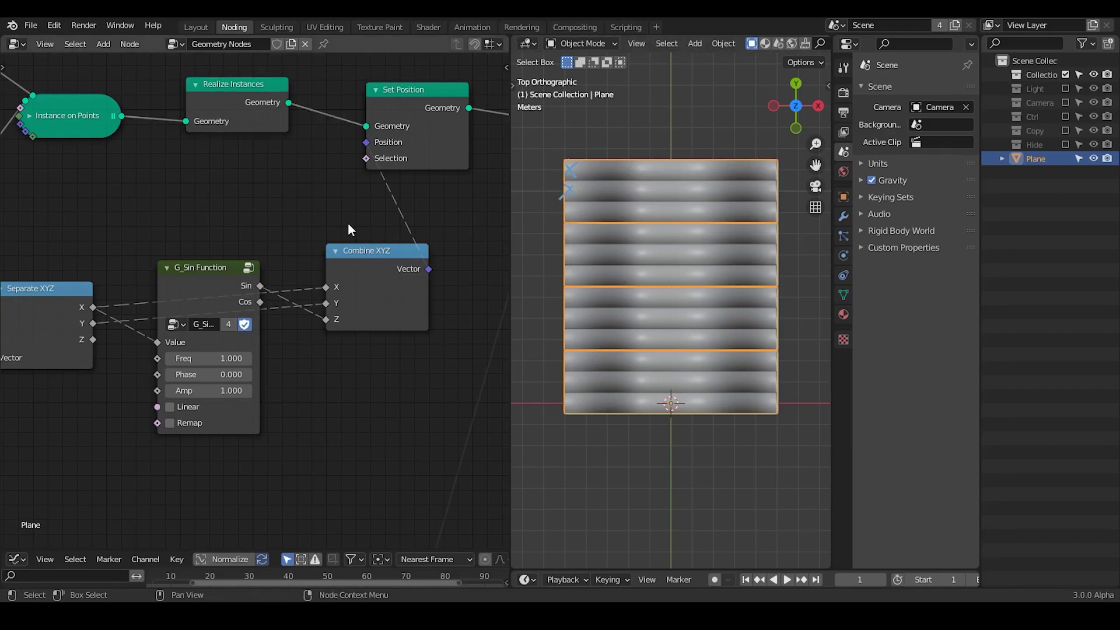
# Shift the Resample Curve, Instance on Points and other upstream nodes horizontally left to open space in the tree.
pyautogui.moveTo(175, 327); pyautogui.dragTo(419, 265, button='middle')
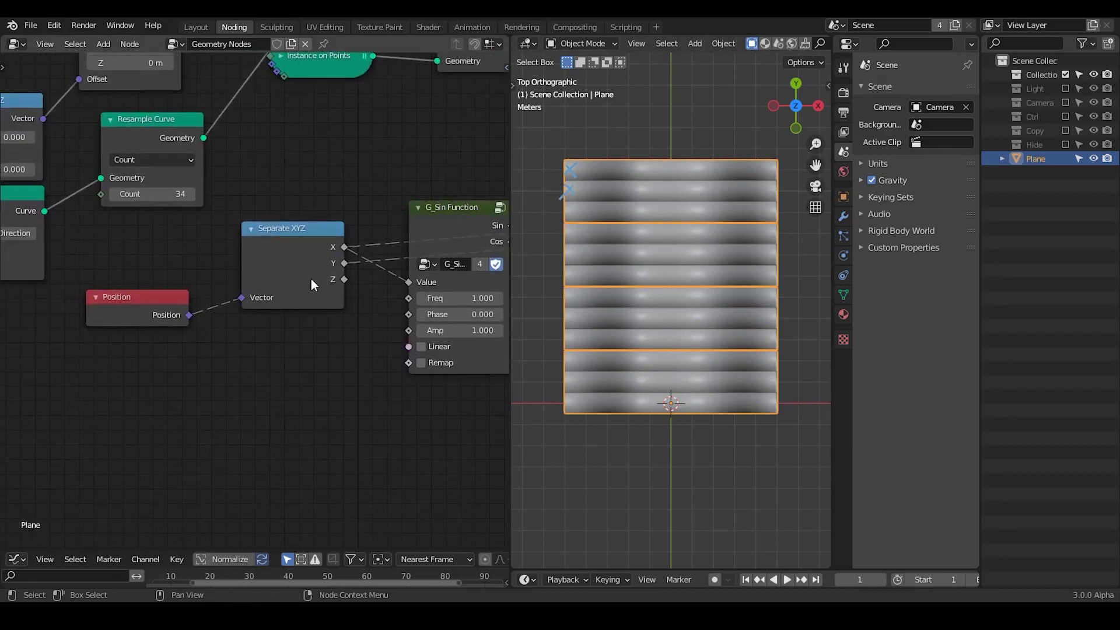
pyautogui.scroll(-5, 310, 279)
pyautogui.moveTo(333, 119); pyautogui.dragTo(182, 238)
pyautogui.keyDown('shift'); pyautogui.moveTo(216, 121); pyautogui.dragTo(1, 417); pyautogui.keyUp('shift')
pyautogui.press('g')
pyautogui.press('x')
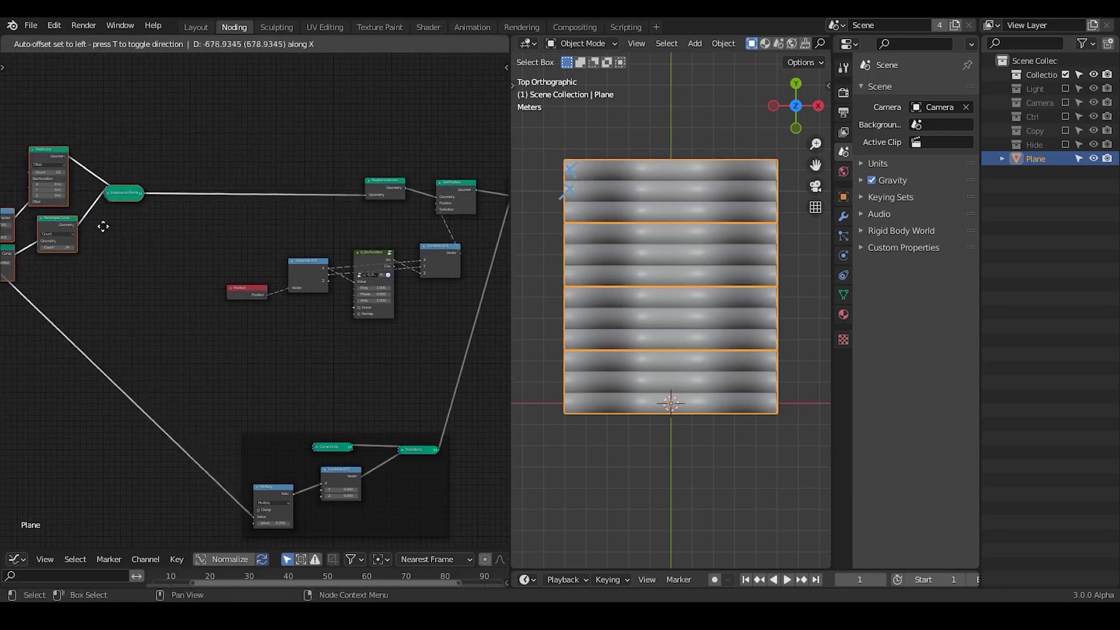
pyautogui.click(105, 226)
# Move the Position and Separate XYZ nodes horizontally left, away from the G_Sin Function node.
pyautogui.moveTo(333, 241); pyautogui.dragTo(254, 315)
pyautogui.press('g')
pyautogui.press('x')
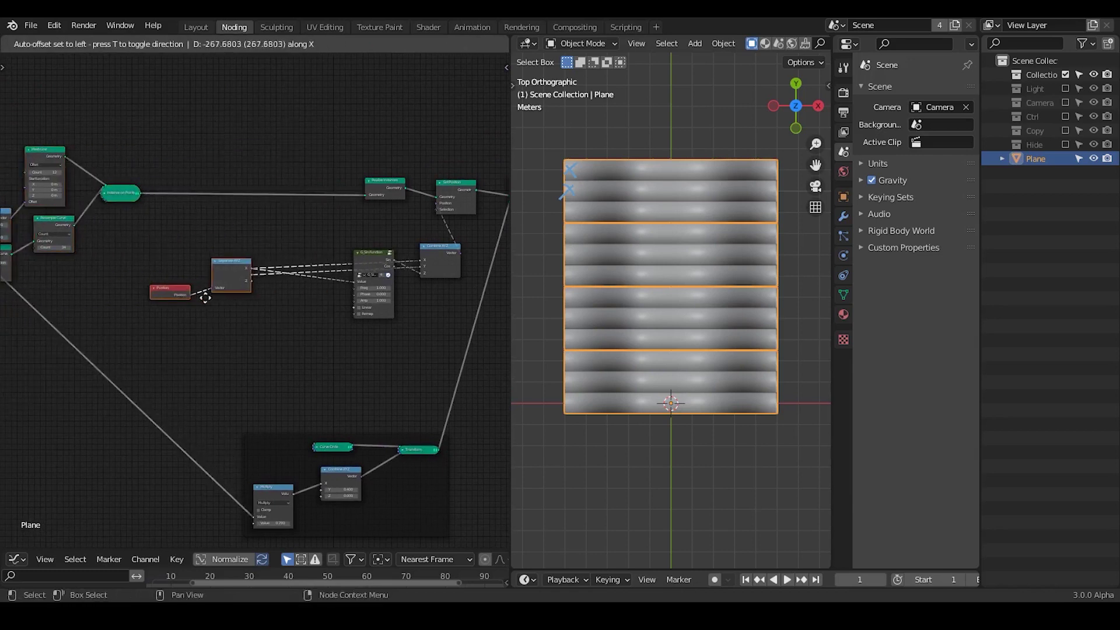
pyautogui.click(205, 298)
# Add a Random Value node between Separate XYZ and the G_Sin Function node.
pyautogui.scroll(4, 312, 326)
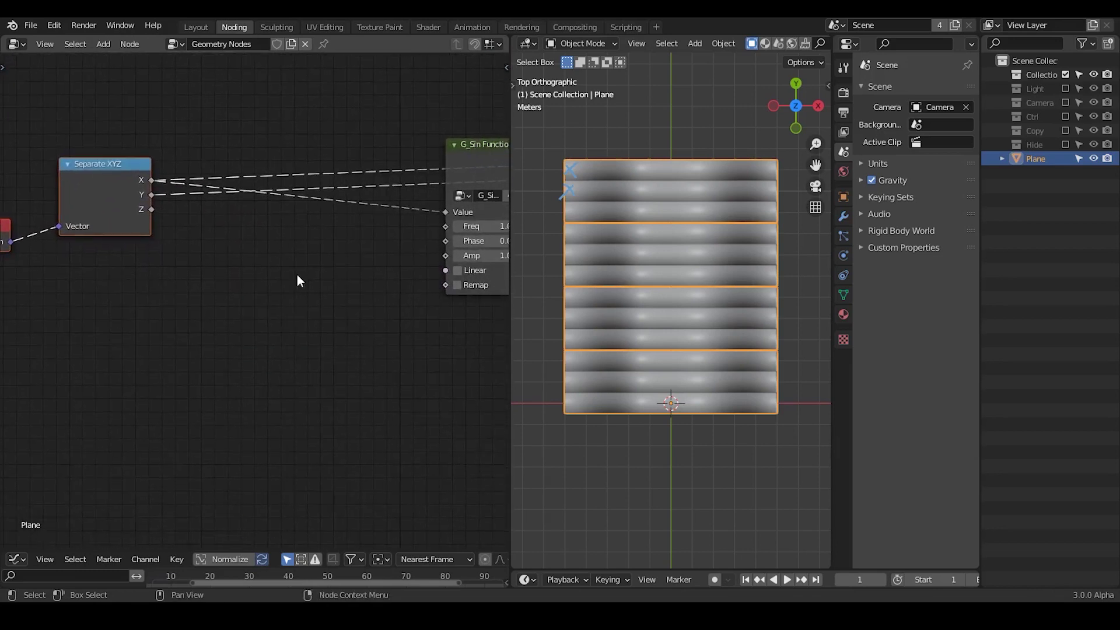
pyautogui.click(251, 253)
pyautogui.hotkey('shift', 'a')
pyautogui.write('s')
pyautogui.write('random')
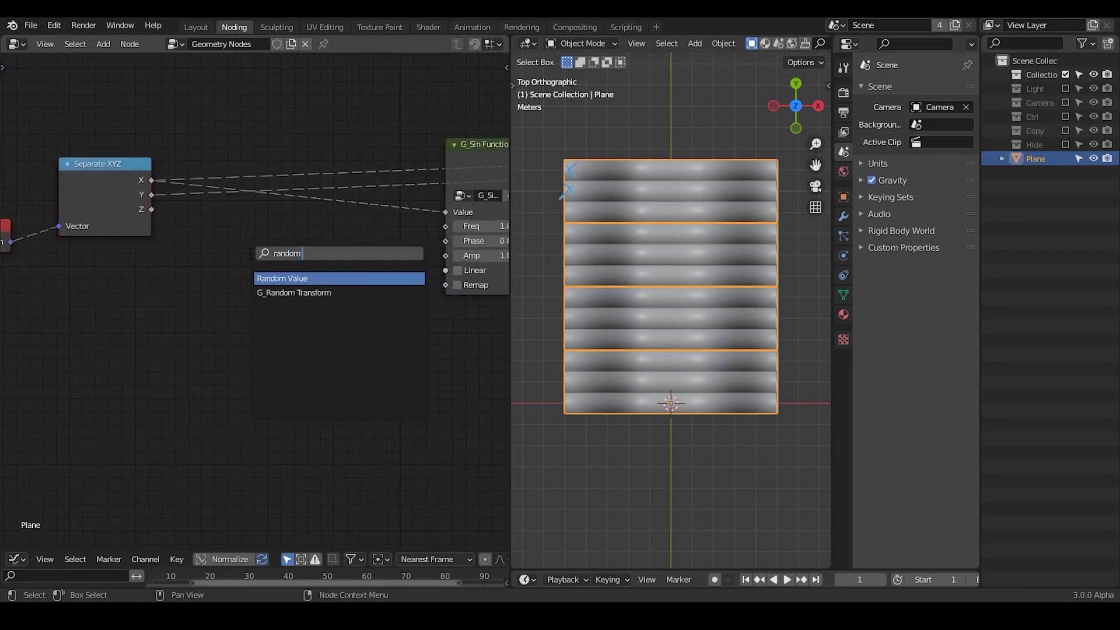
pyautogui.press('Return')
pyautogui.click(246, 228)
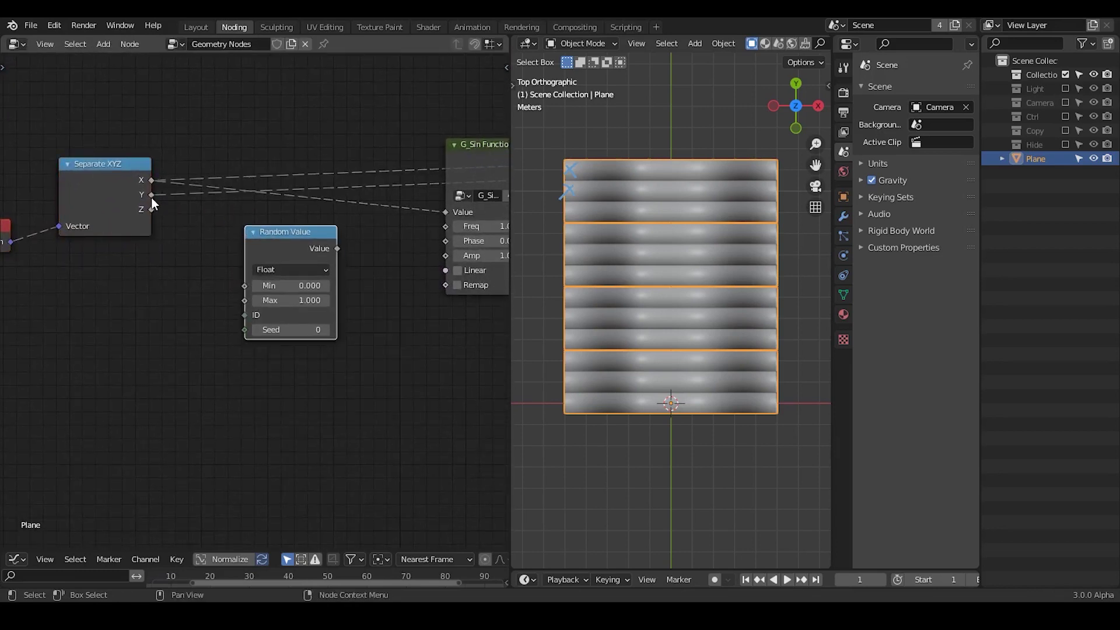
# Link Separate XYZ's Y output to the Random Value's Seed and the random Value to the G_Sin Function's Freq.
pyautogui.moveTo(151, 208); pyautogui.dragTo(248, 330)
pyautogui.moveTo(306, 253); pyautogui.dragTo(281, 243)
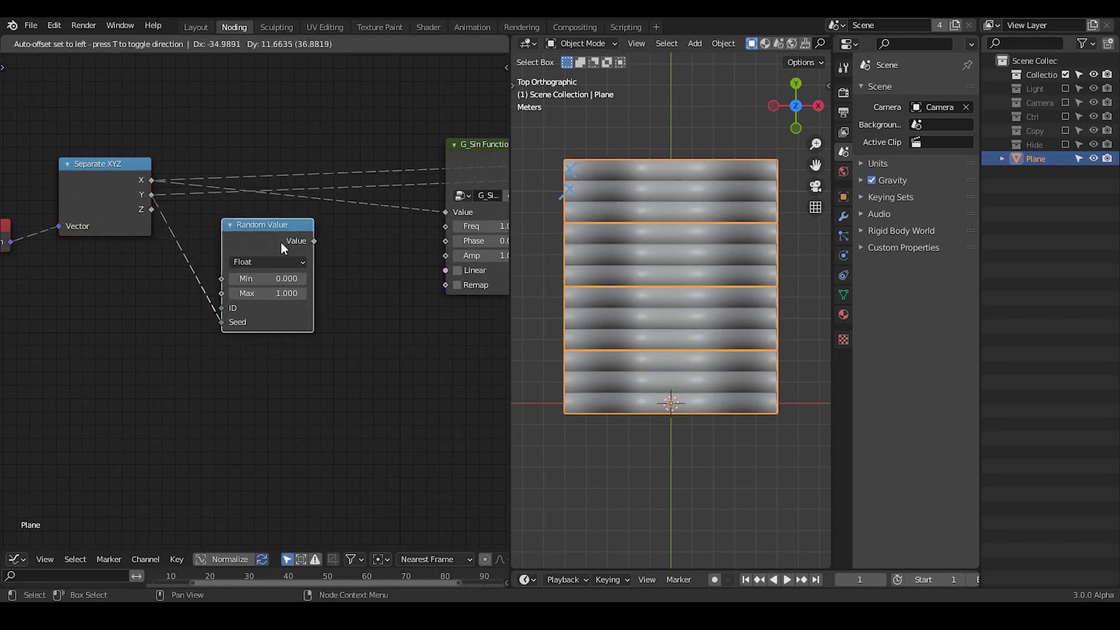
pyautogui.moveTo(358, 271); pyautogui.dragTo(311, 269, button='middle')
pyautogui.moveTo(267, 242); pyautogui.dragTo(399, 225)
pyautogui.moveTo(229, 247); pyautogui.dragTo(241, 227)
# Duplicate the Random Value node twice, placing the copies below the original.
pyautogui.click(241, 226)
pyautogui.hotkey('shift', 'd')
pyautogui.click(269, 315)
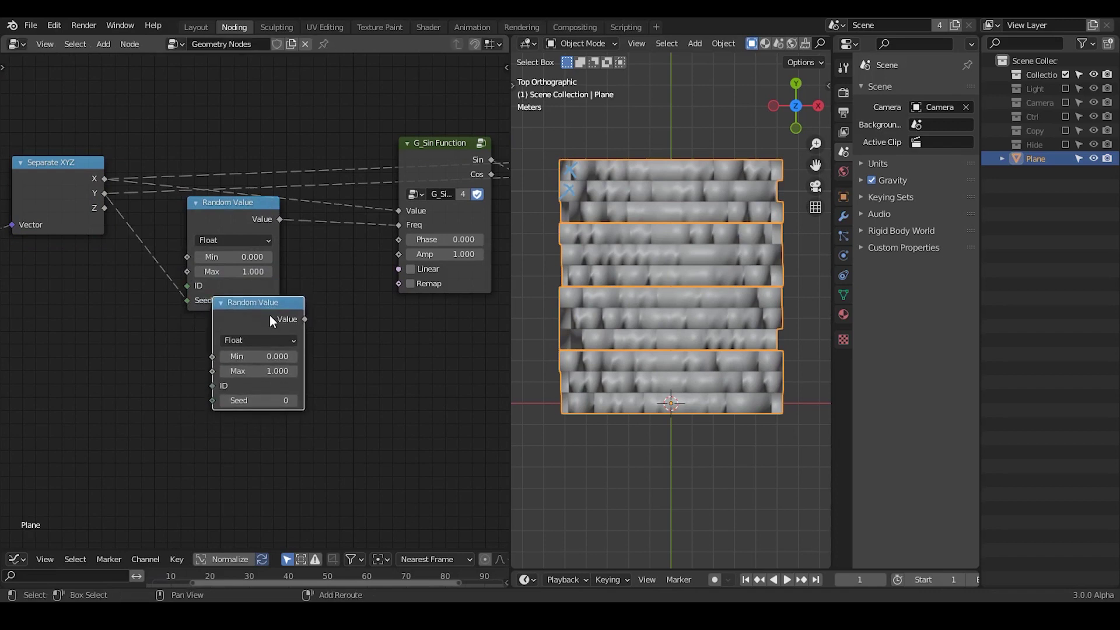
pyautogui.hotkey('shift', 'd')
pyautogui.click(275, 399)
# Link the Y output to both copies' Seed and their Value outputs to the G_Sin Function's Phase and Amp.
pyautogui.moveTo(104, 194); pyautogui.dragTo(292, 405)
pyautogui.moveTo(104, 195); pyautogui.dragTo(252, 491)
pyautogui.moveTo(306, 319); pyautogui.dragTo(336, 299)
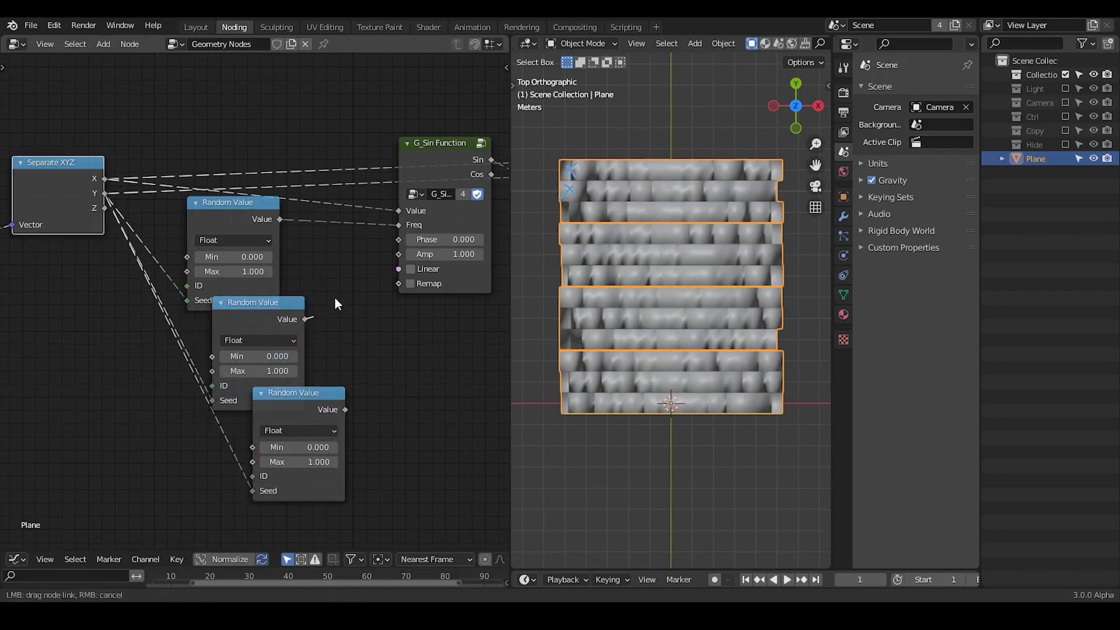
pyautogui.moveTo(396, 245); pyautogui.dragTo(398, 241)
pyautogui.moveTo(346, 409); pyautogui.dragTo(399, 255)
pyautogui.moveTo(652, 388); pyautogui.dragTo(660, 263, button='middle')
# Collapse the two duplicated Random Value nodes and stack them neatly below the first one.
pyautogui.moveTo(322, 368); pyautogui.dragTo(386, 335, button='middle')
pyautogui.moveTo(362, 367); pyautogui.dragTo(305, 384)
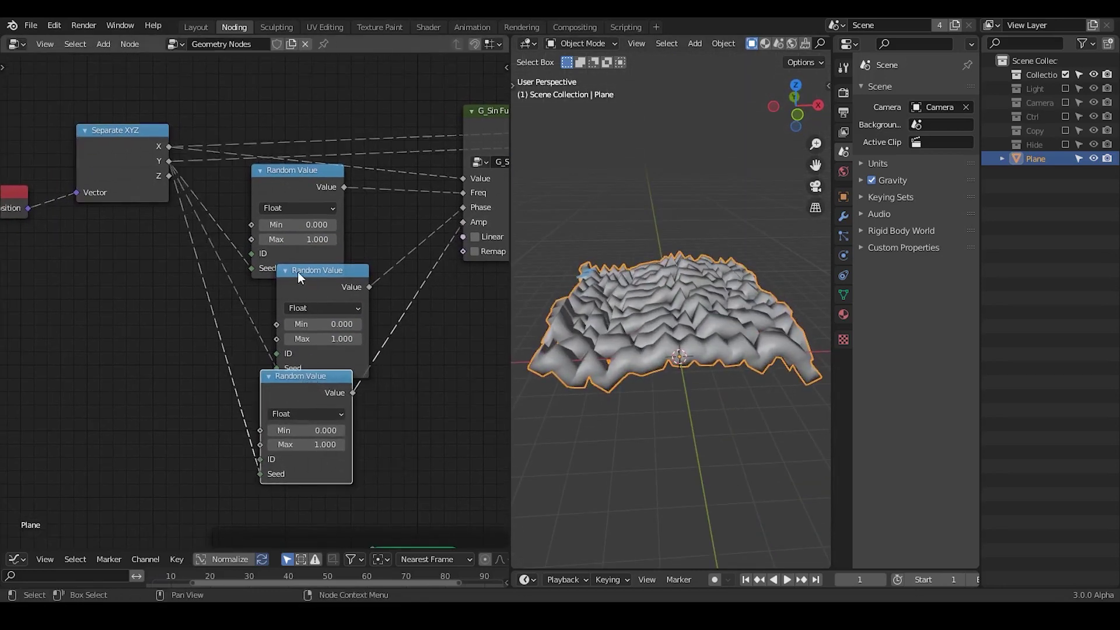
pyautogui.click(286, 272)
pyautogui.moveTo(286, 272); pyautogui.dragTo(271, 313)
pyautogui.moveTo(288, 394); pyautogui.dragTo(290, 337)
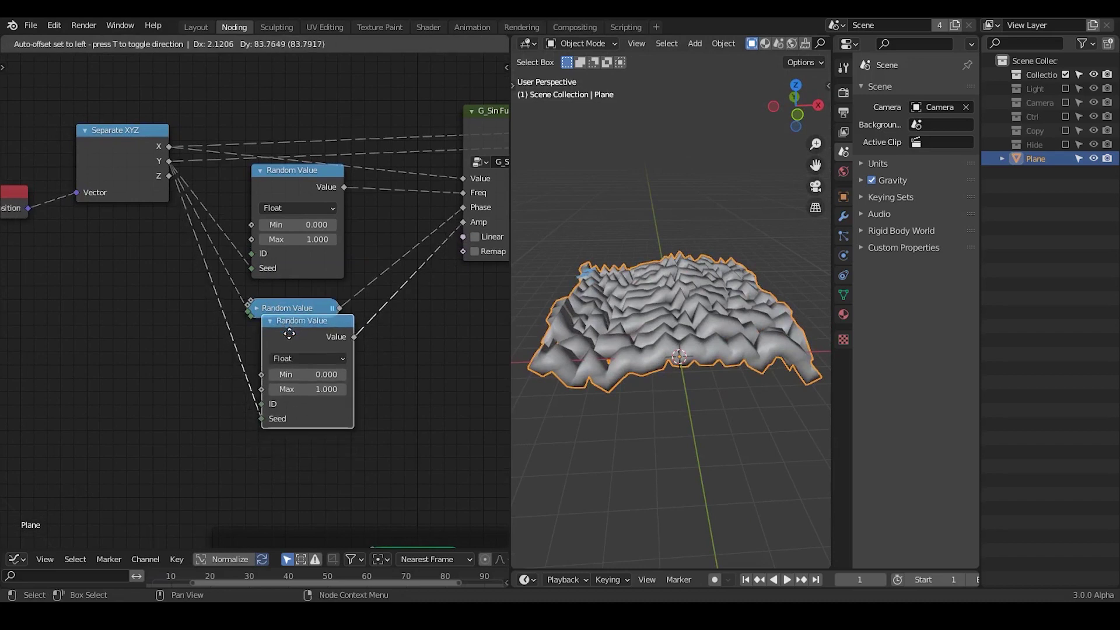
pyautogui.press('h')
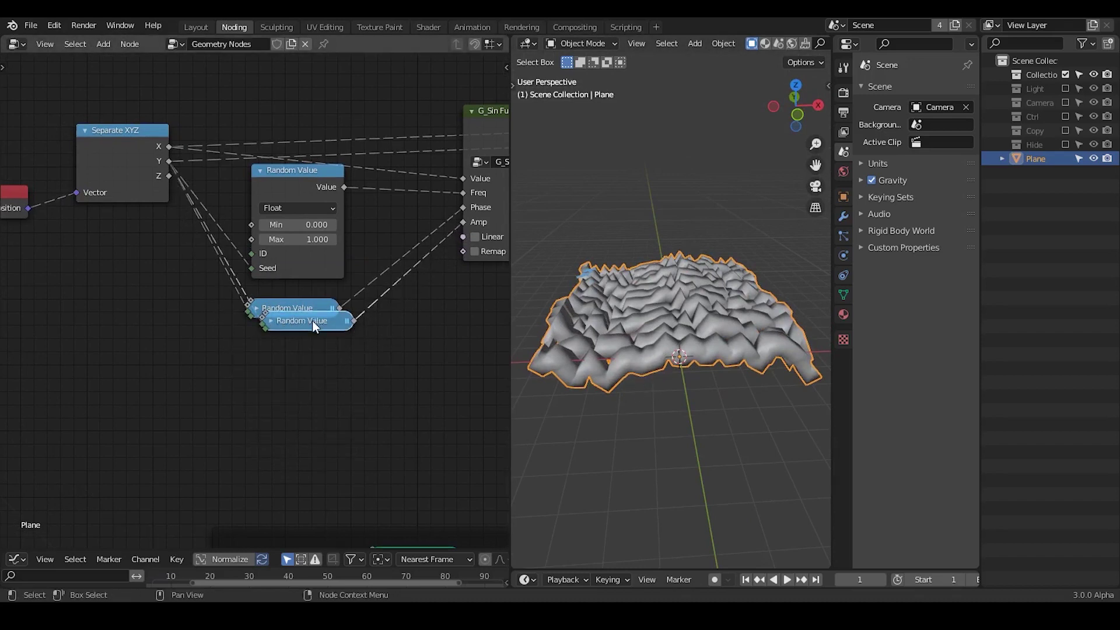
pyautogui.moveTo(313, 320); pyautogui.dragTo(299, 350)
# Add an Index node below Separate XYZ.
pyautogui.moveTo(255, 279); pyautogui.dragTo(324, 273, button='middle')
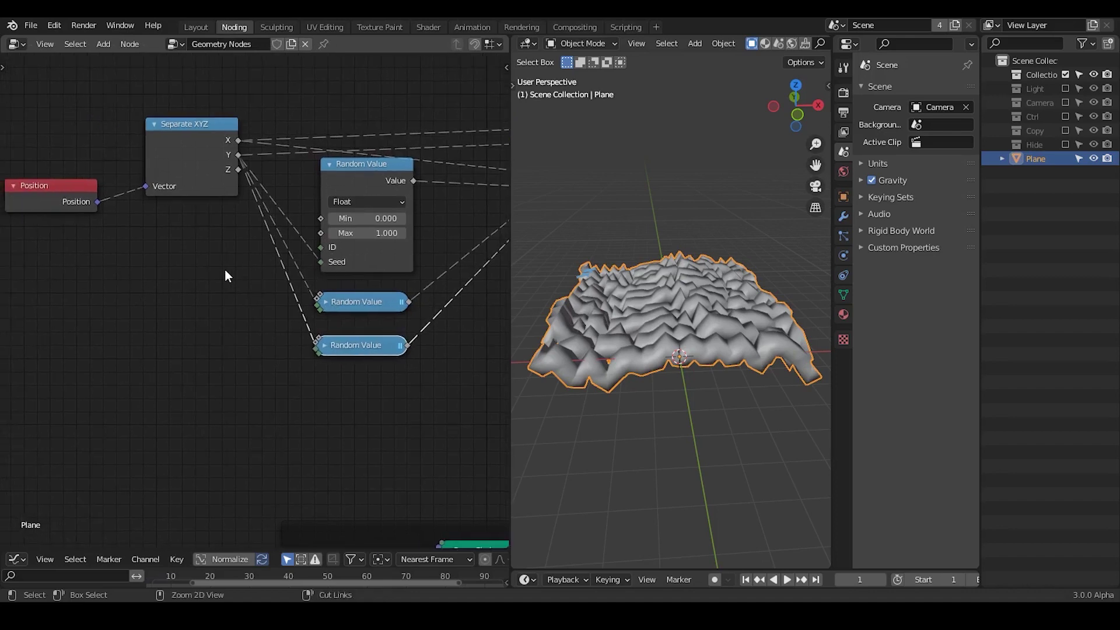
pyautogui.hotkey('shift', 'a')
pyautogui.write('inde')
pyautogui.press('Return')
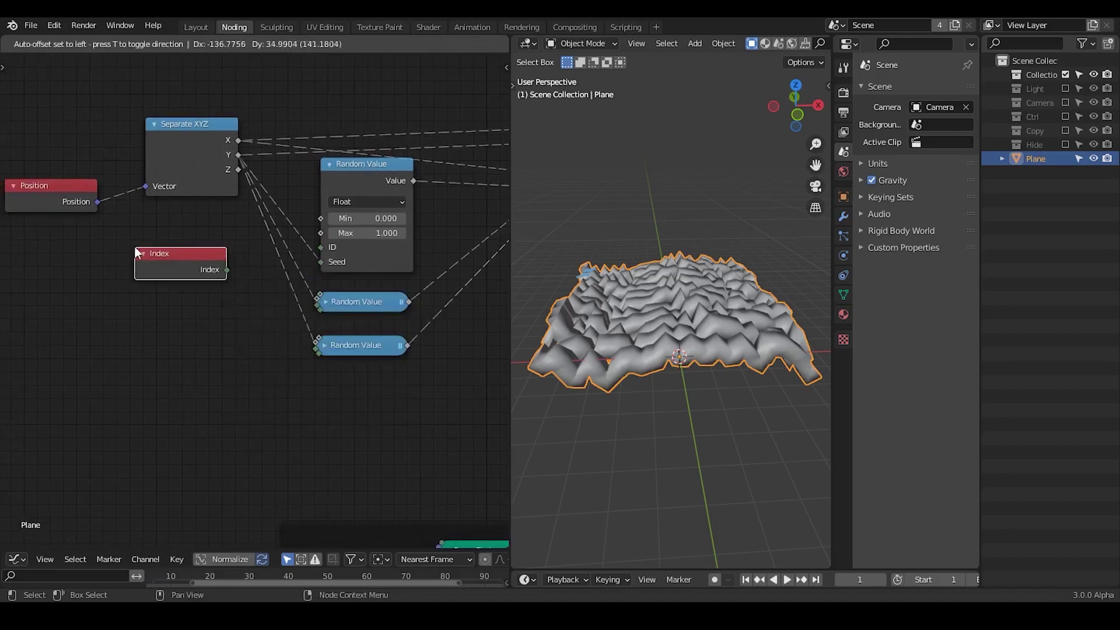
pyautogui.click(140, 257)
# Unlink Combine XYZ from Set Position's Position input to compare the straight slats, and link it back.
pyautogui.moveTo(361, 219); pyautogui.dragTo(227, 244, button='middle')
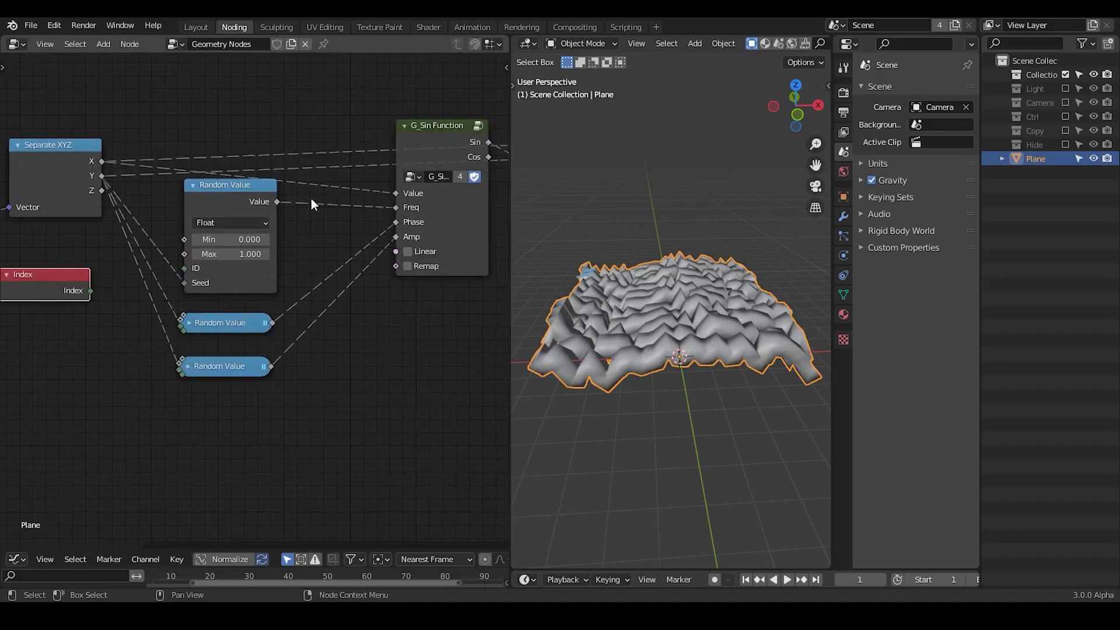
pyautogui.moveTo(310, 200); pyautogui.dragTo(35, 331, button='middle')
pyautogui.moveTo(312, 145); pyautogui.dragTo(381, 138)
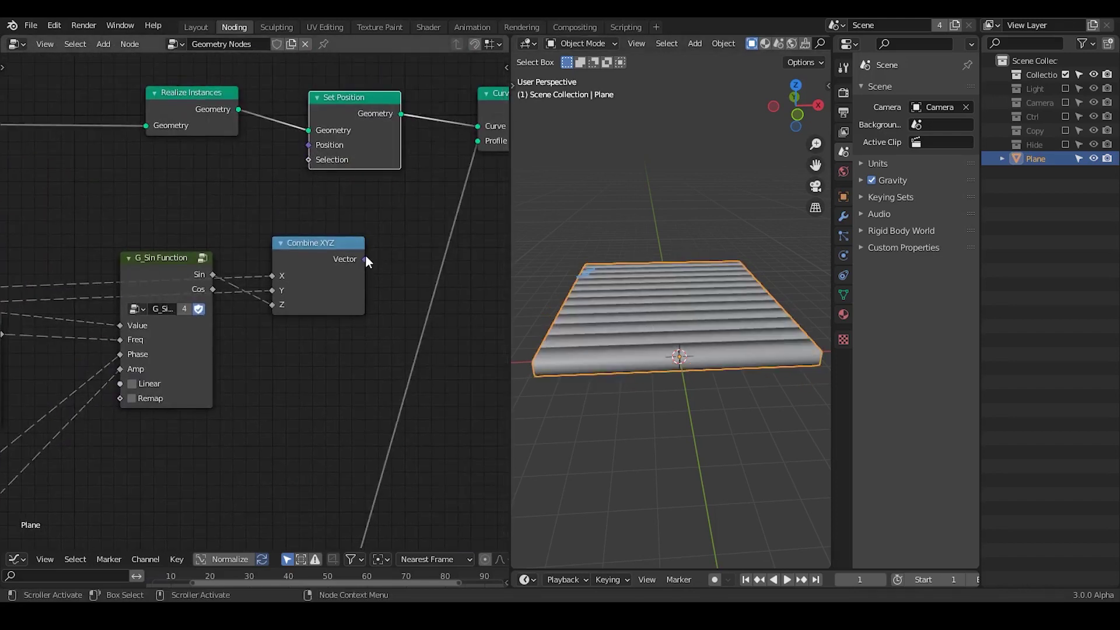
pyautogui.moveTo(365, 259); pyautogui.dragTo(309, 145)
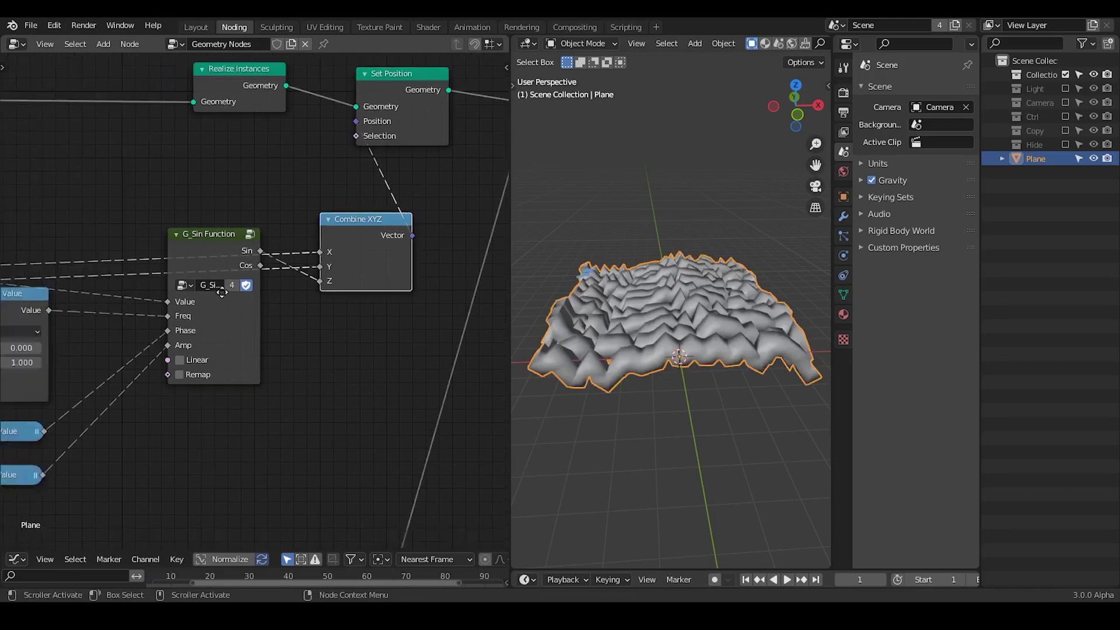
# Erase the annotation marks over the slats and delete the unlinked Index node.
pyautogui.moveTo(344, 432)
pyautogui.mouseDown(button='middle')
pyautogui.moveTo(91, 353)
pyautogui.moveTo(216, 285)
pyautogui.mouseUp(button='middle')
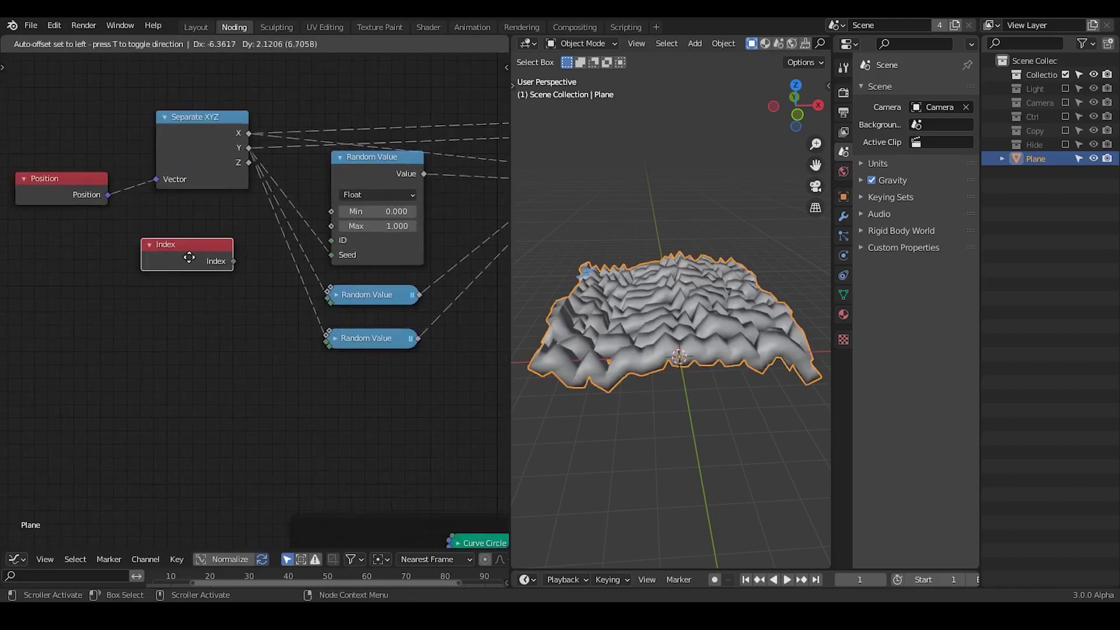
pyautogui.moveTo(204, 258); pyautogui.dragTo(191, 252)
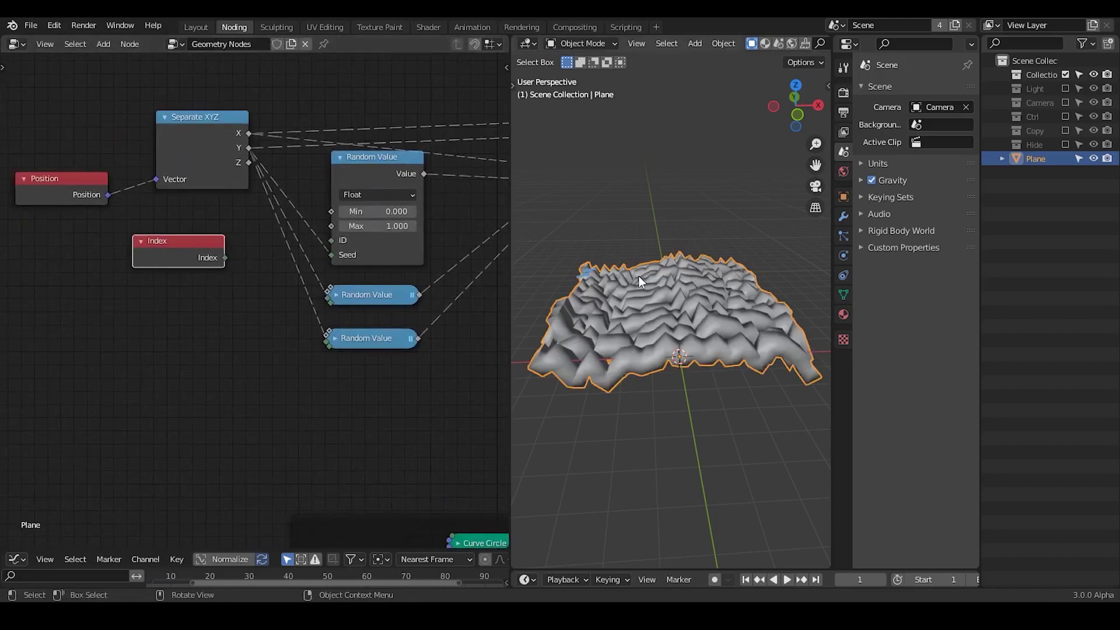
pyautogui.moveTo(597, 272); pyautogui.dragTo(593, 275, button='right')
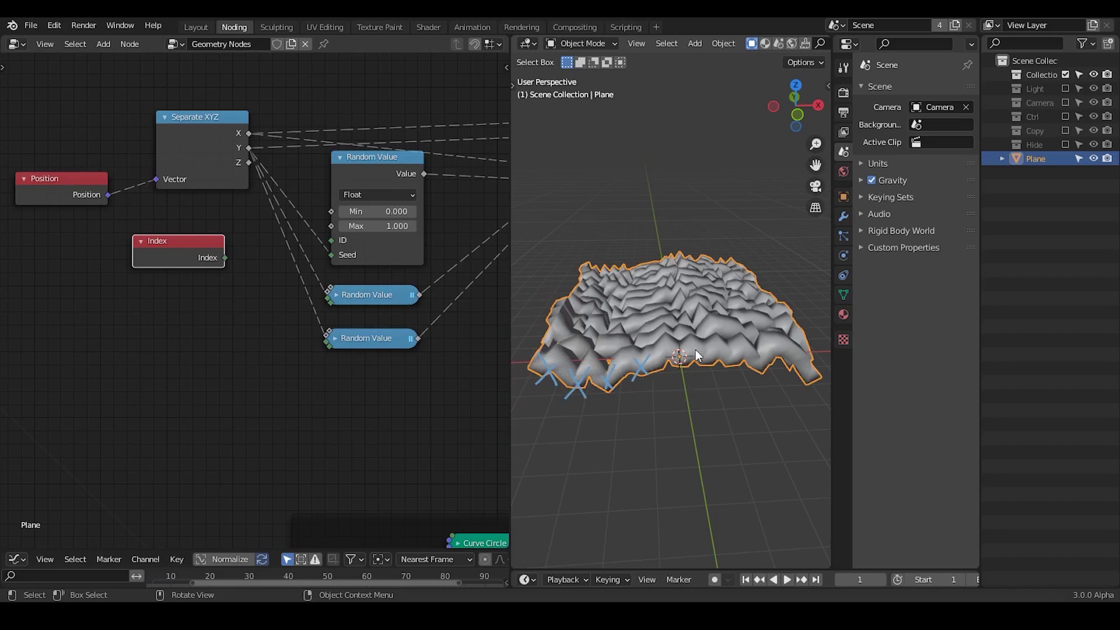
pyautogui.moveTo(656, 362); pyautogui.dragTo(546, 383, button='right')
pyautogui.press('x')
pyautogui.moveTo(172, 251); pyautogui.dragTo(166, 304, button='middle')
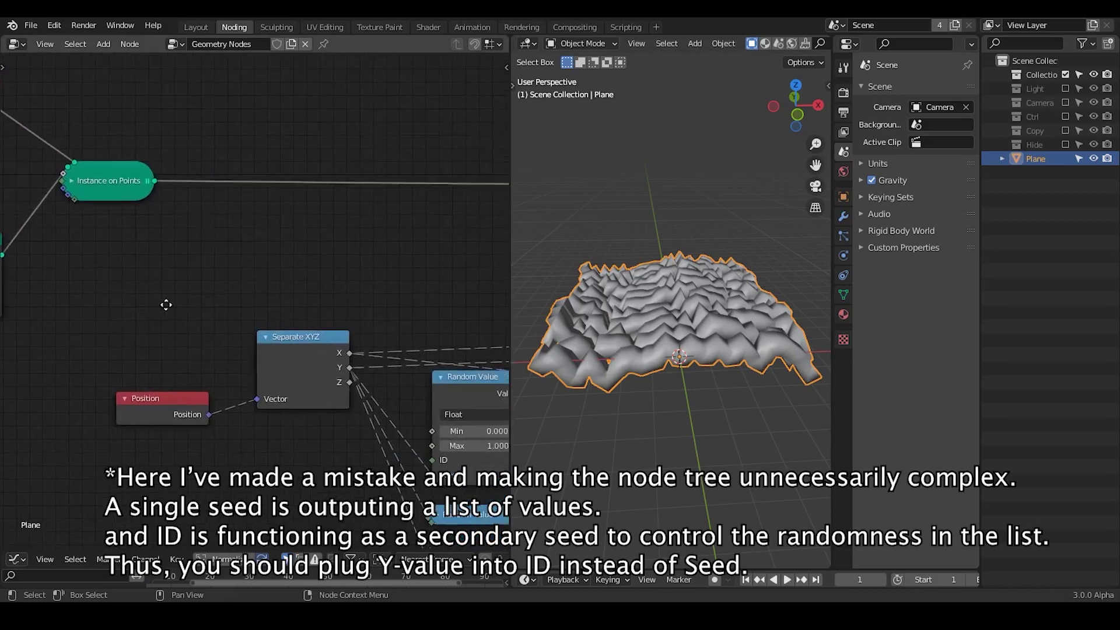
# Add an Attribute Capture node on the geometry link between Instance on Points and Realize Instances.
pyautogui.moveTo(352, 274); pyautogui.dragTo(270, 270, button='middle')
pyautogui.scroll(-1, 270, 270)
pyautogui.hotkey('shift', 'a')
pyautogui.write('sa')
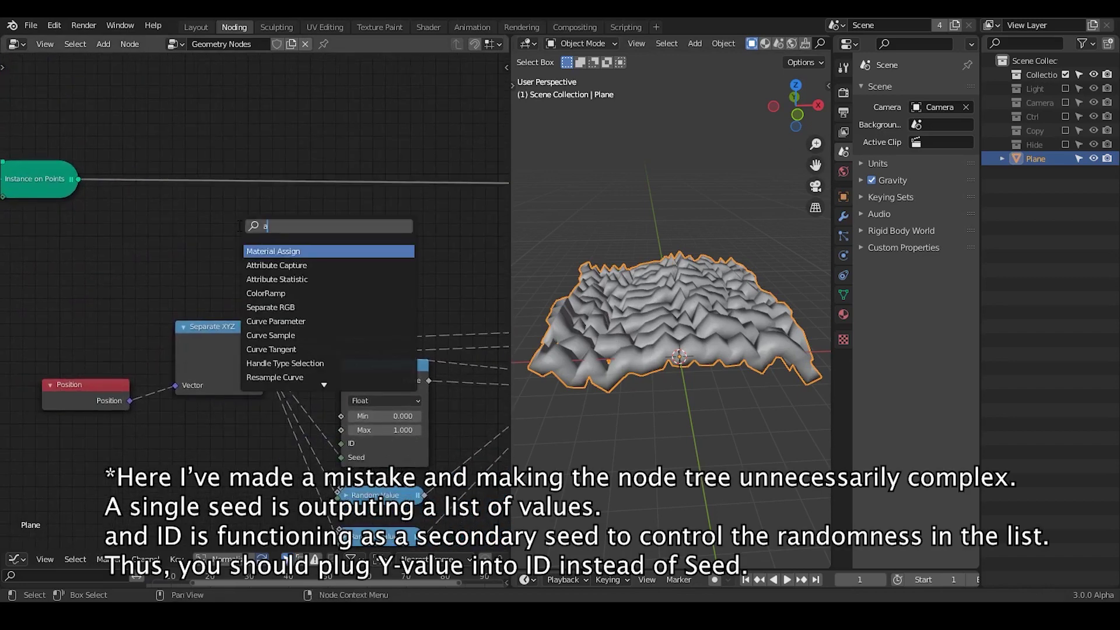
pyautogui.write('ttribute cap')
pyautogui.press('Return')
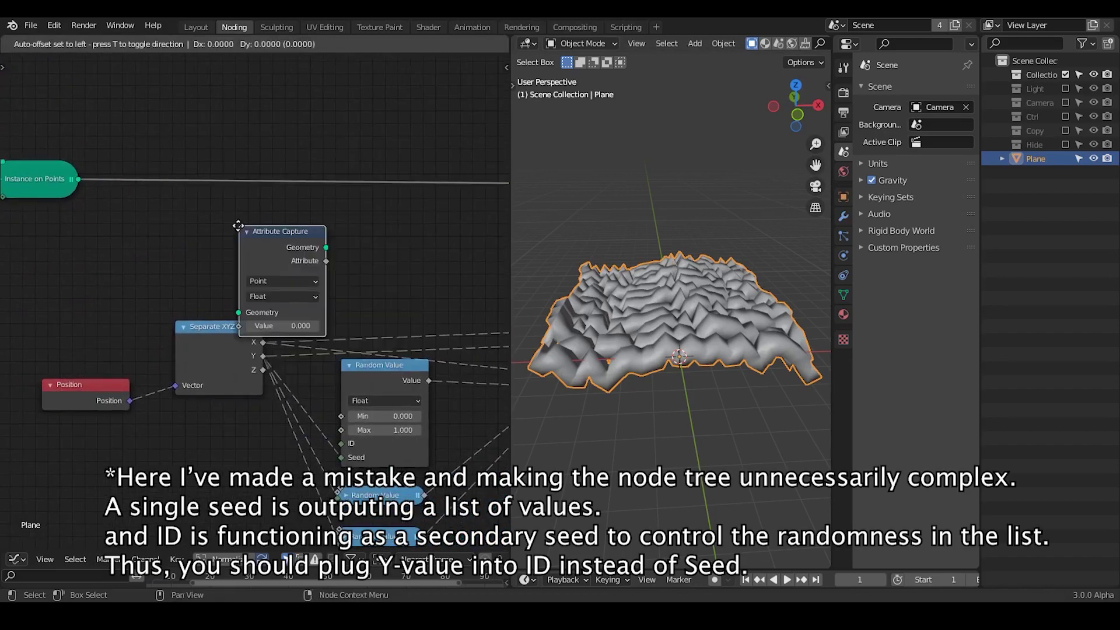
pyautogui.click(193, 148)
pyautogui.keyDown('ctrl'); pyautogui.scroll(-4, 321, 255); pyautogui.keyUp('ctrl')
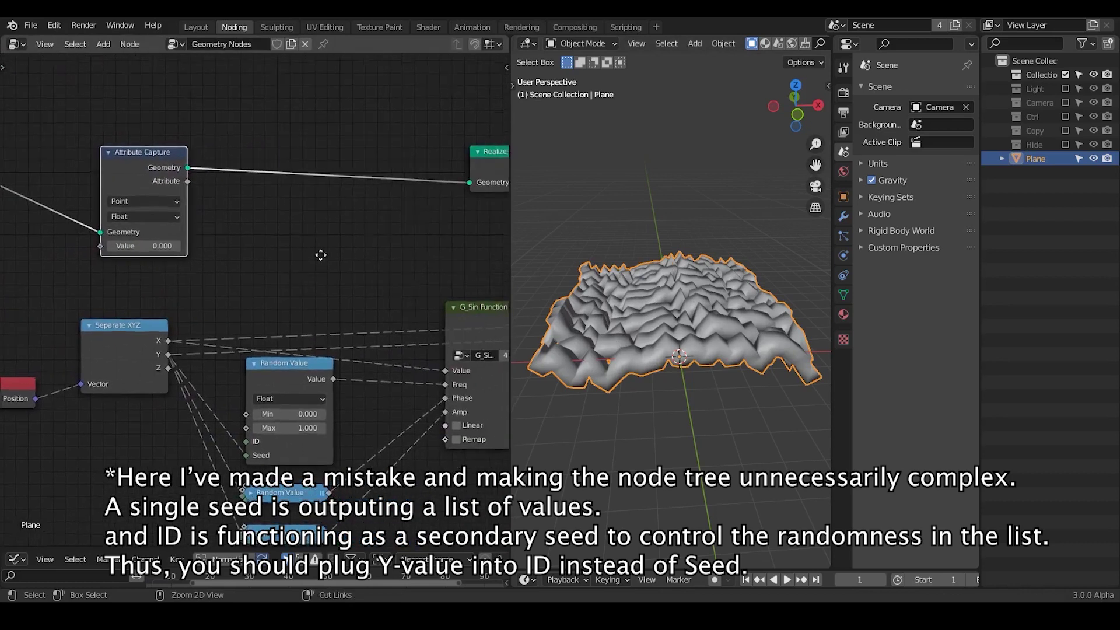
# View the plane from above and draw a freehand annotation along its far edge.
pyautogui.scroll(-2, 321, 255)
pyautogui.moveTo(671, 299); pyautogui.dragTo(674, 366, button='middle')
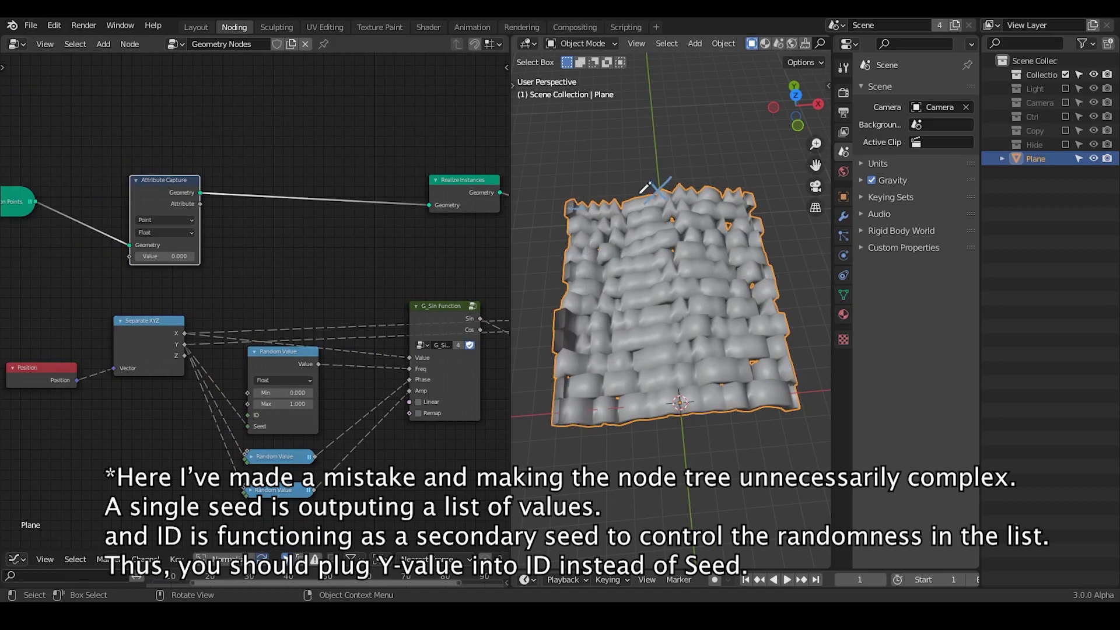
pyautogui.moveTo(645, 188); pyautogui.dragTo(748, 181)
# Set the Attribute Capture node's data type to Integer.
pyautogui.moveTo(169, 307); pyautogui.dragTo(216, 286, button='middle')
pyautogui.scroll(4, 216, 286)
pyautogui.click(207, 184)
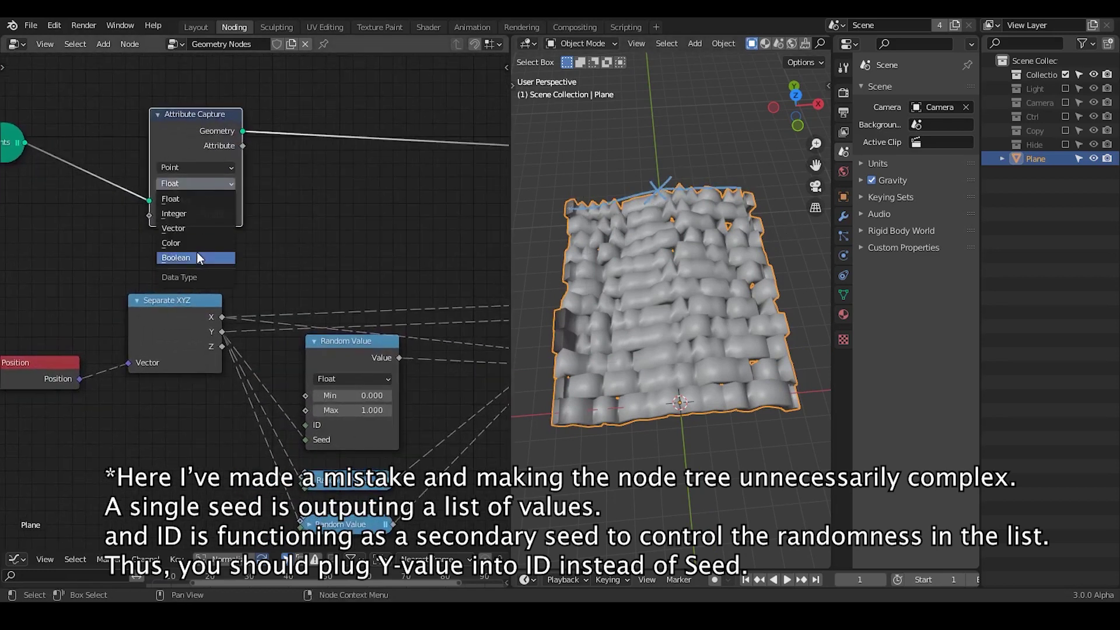
pyautogui.click(196, 212)
pyautogui.moveTo(149, 275); pyautogui.dragTo(51, 288, button='middle')
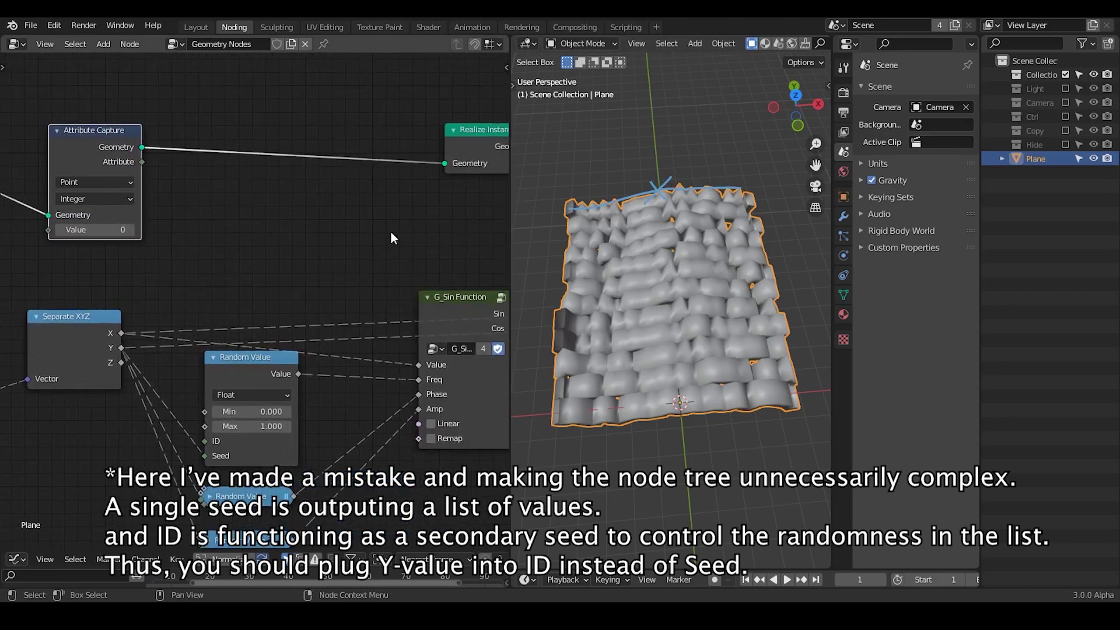
# Move the Realize Instances node closer to Attribute Capture.
pyautogui.moveTo(390, 230); pyautogui.dragTo(276, 235, button='middle')
pyautogui.moveTo(375, 152); pyautogui.dragTo(323, 144)
pyautogui.moveTo(192, 259); pyautogui.dragTo(236, 261, button='middle')
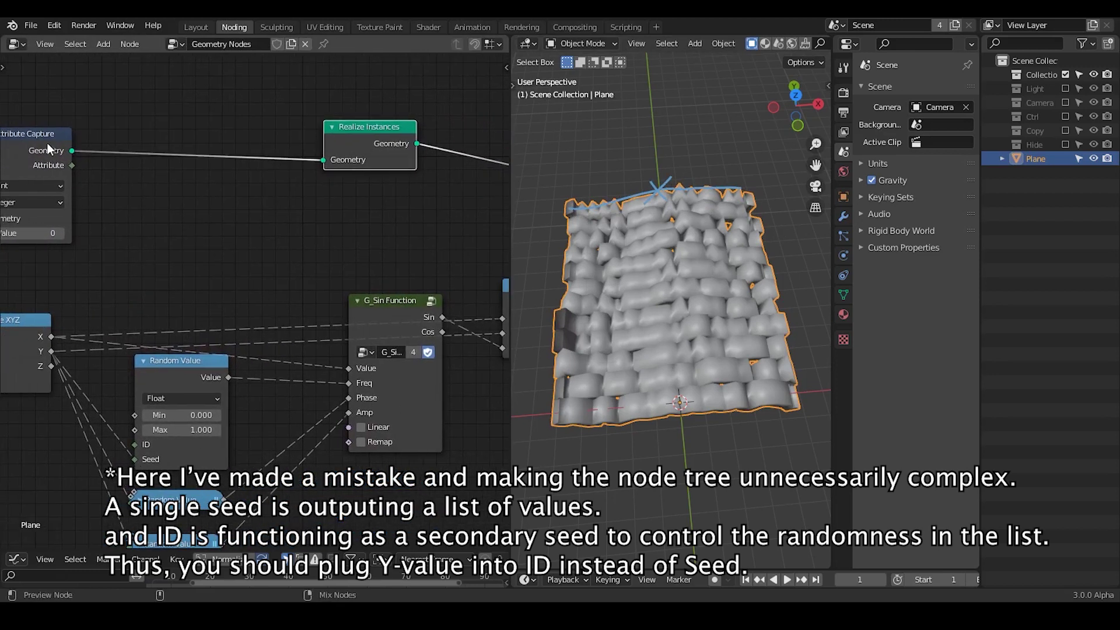
# Attach a Viewer node to Attribute Capture's geometry and open a Spreadsheet in a new area beneath the node tree.
pyautogui.keyDown('ctrl'); pyautogui.keyDown('shift'); pyautogui.click(50, 148); pyautogui.keyUp('shift'); pyautogui.keyUp('ctrl')
pyautogui.moveTo(5, 546); pyautogui.dragTo(21, 310)
pyautogui.click(23, 318)
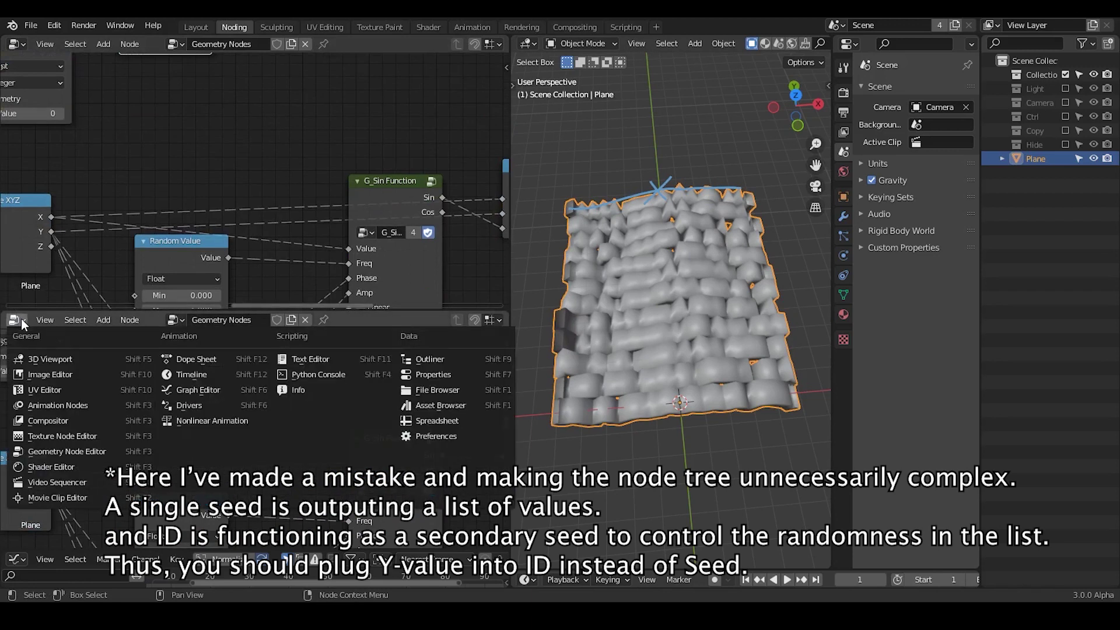
pyautogui.click(467, 413)
pyautogui.moveTo(212, 193); pyautogui.dragTo(260, 267, button='middle')
# Display the Instances data of the viewed Attribute Capture geometry in the spreadsheet.
pyautogui.click(78, 321)
pyautogui.click(80, 365)
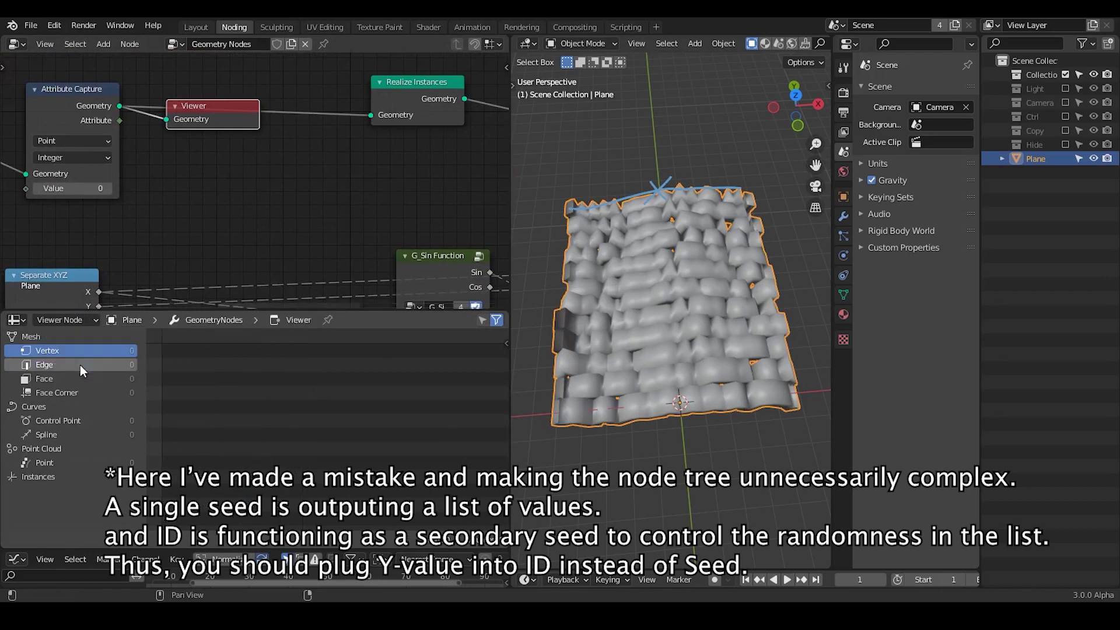
pyautogui.moveTo(170, 234); pyautogui.dragTo(209, 262, button='middle')
pyautogui.click(58, 476)
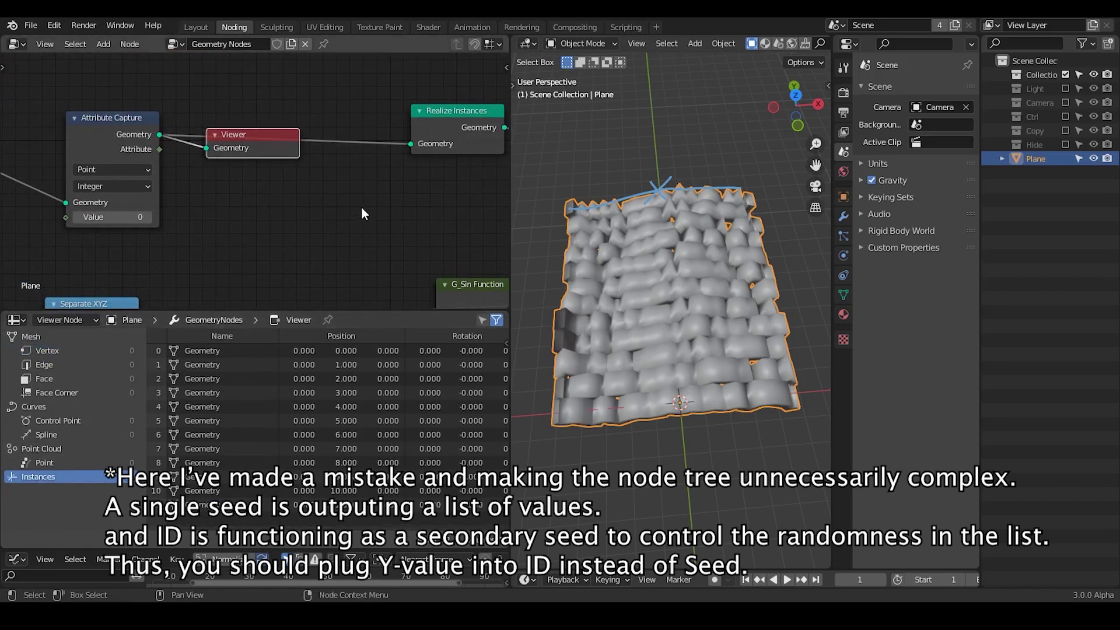
# Reposition the Viewer node and feed it from the geometry output of Realize Instances.
pyautogui.moveTo(346, 189); pyautogui.dragTo(236, 204, button='middle')
pyautogui.moveTo(139, 164); pyautogui.dragTo(432, 208)
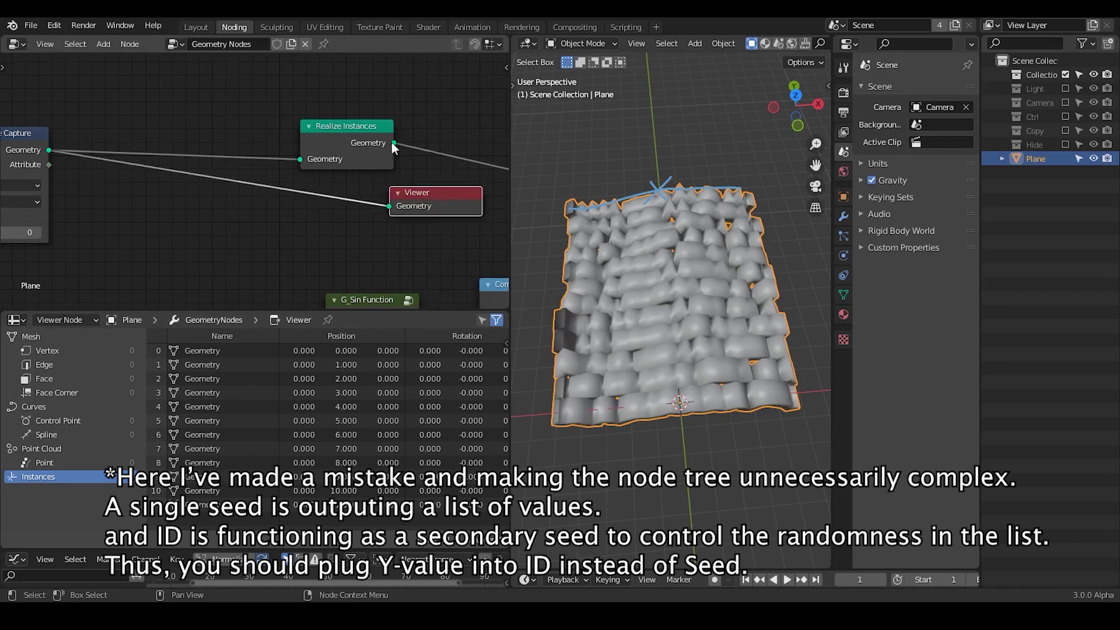
pyautogui.moveTo(394, 145); pyautogui.dragTo(310, 151)
pyautogui.click(87, 353)
pyautogui.moveTo(461, 200); pyautogui.dragTo(436, 198, button='middle')
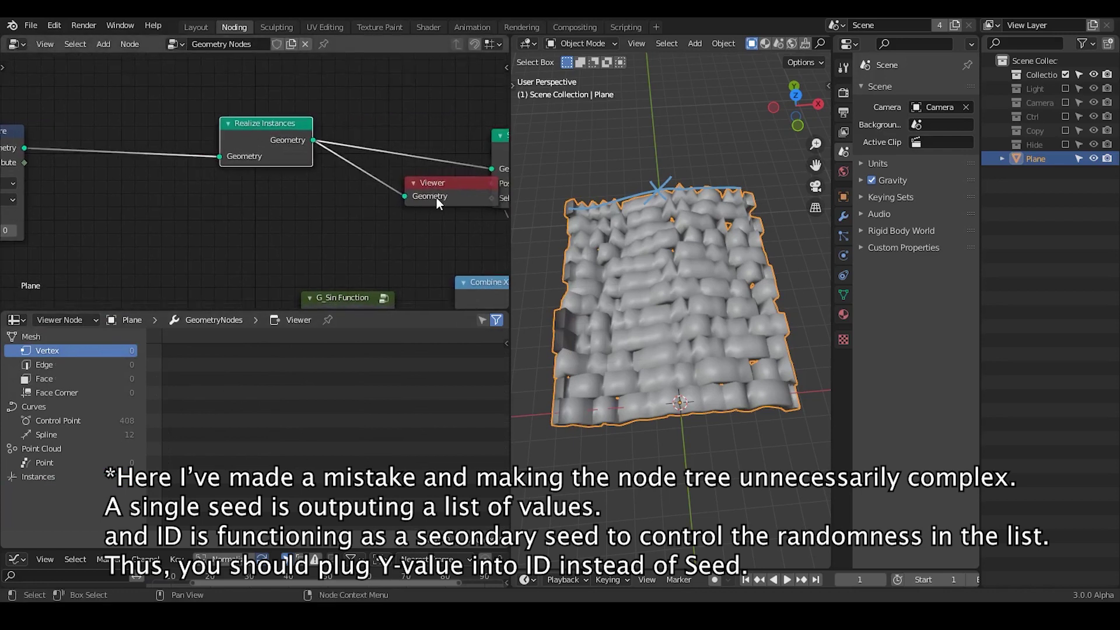
pyautogui.moveTo(436, 197); pyautogui.dragTo(396, 194)
# Examine the realized geometry's data in the spreadsheet across the mesh, instance, point cloud and curve control point domains.
pyautogui.click(55, 359)
pyautogui.click(63, 379)
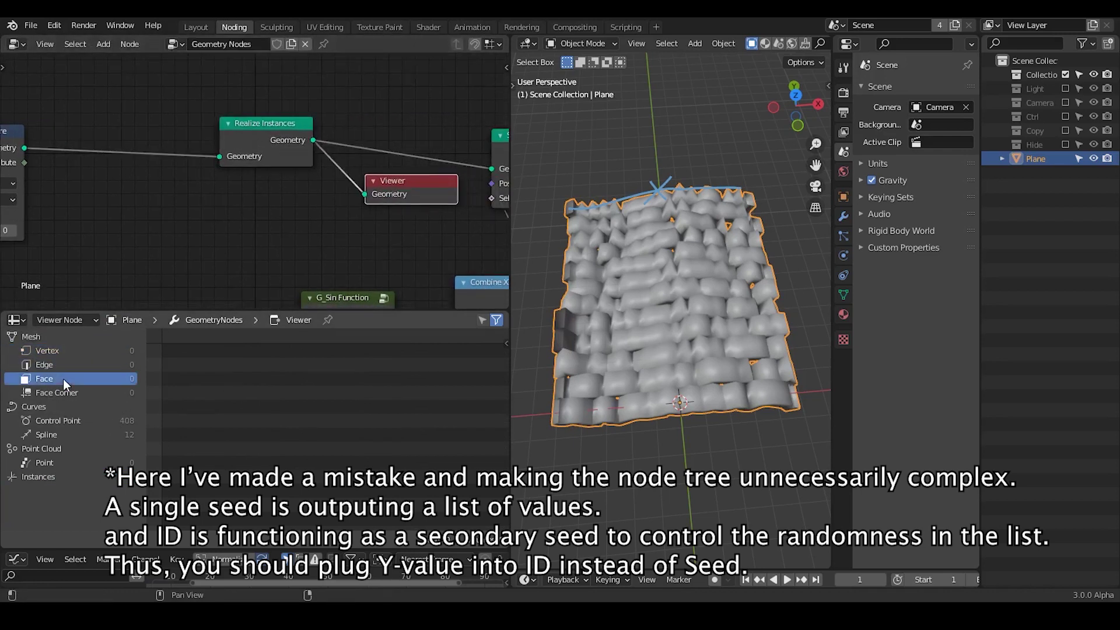
pyautogui.click(58, 352)
pyautogui.click(65, 474)
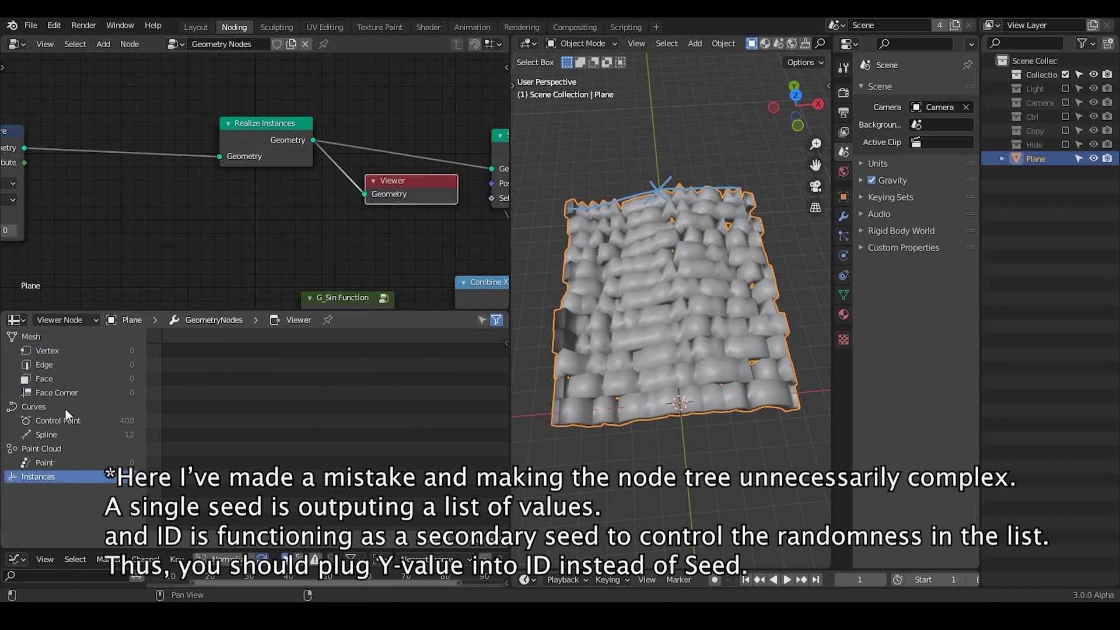
pyautogui.click(58, 353)
pyautogui.click(66, 406)
pyautogui.click(61, 463)
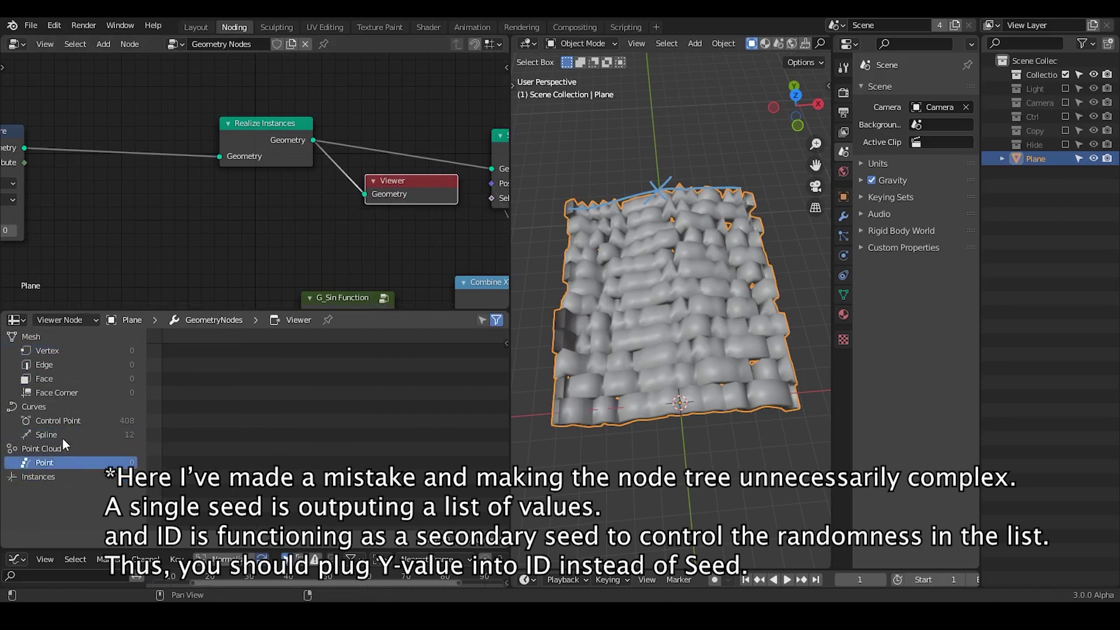
pyautogui.click(63, 421)
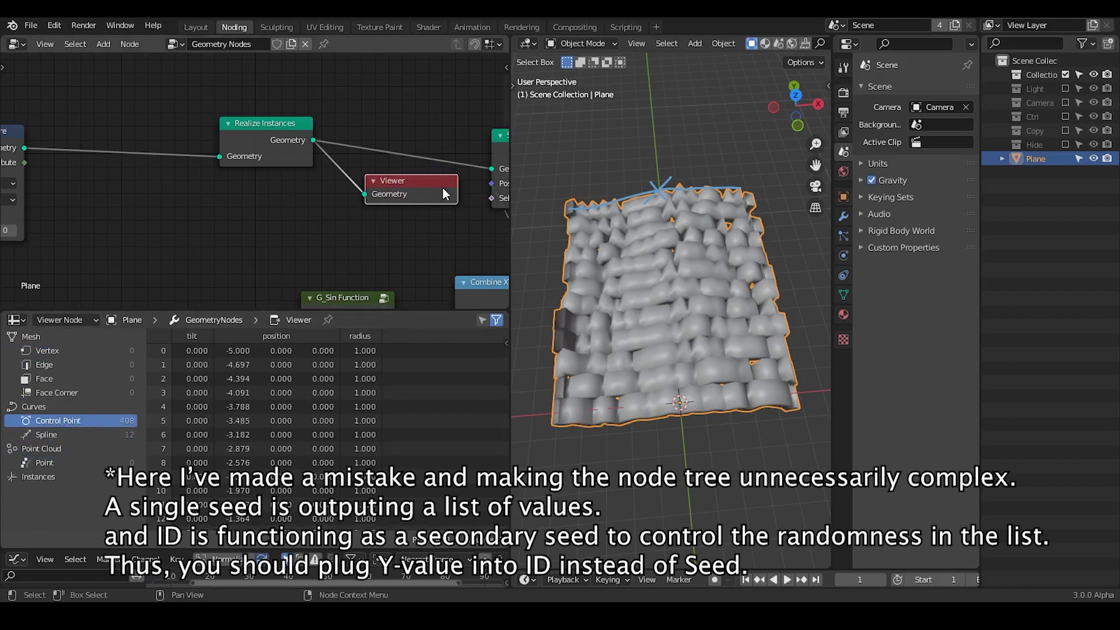
pyautogui.moveTo(443, 189); pyautogui.dragTo(428, 205)
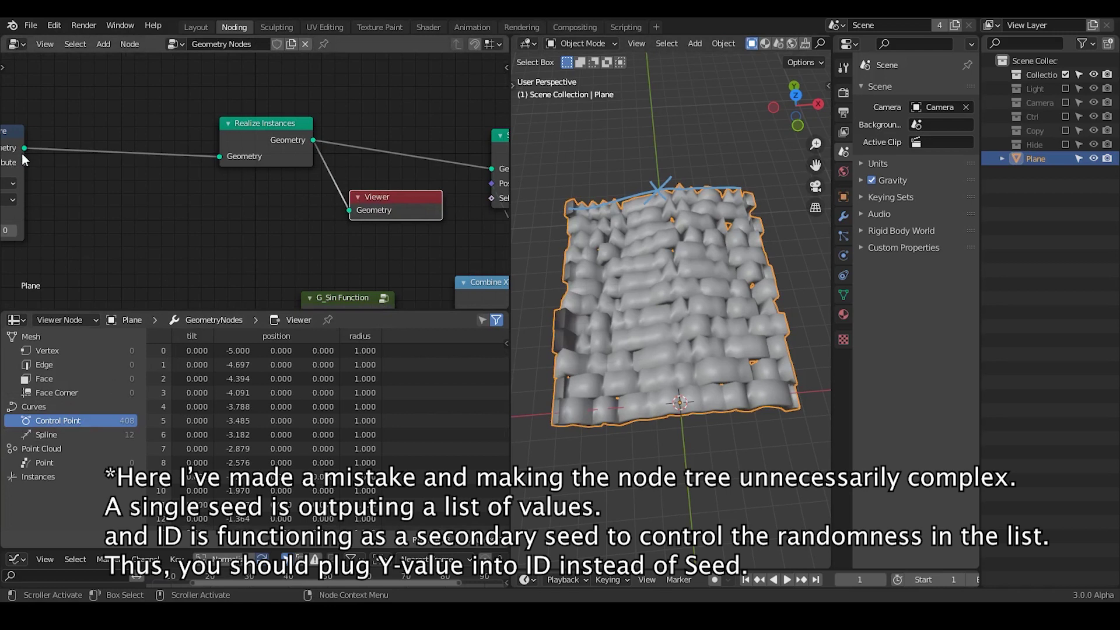
# Reconnect the Viewer to Attribute Capture's geometry output and inspect its Instances data again.
pyautogui.moveTo(24, 150); pyautogui.dragTo(162, 201)
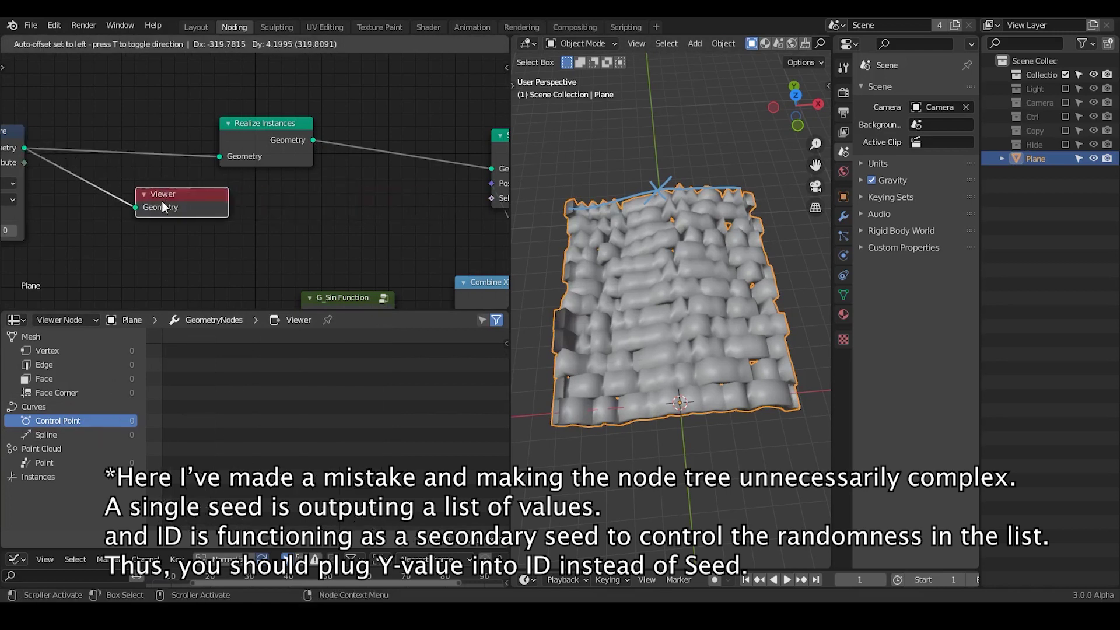
pyautogui.moveTo(95, 241); pyautogui.dragTo(220, 233, button='middle')
pyautogui.click(82, 477)
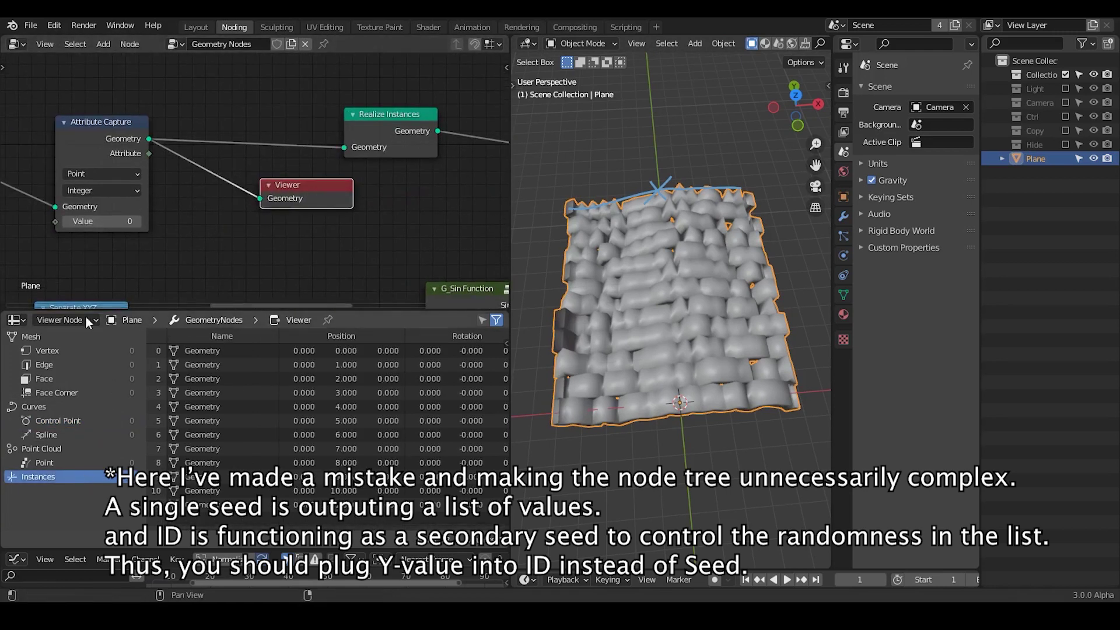
# Close the spreadsheet area and delete the Viewer node.
pyautogui.moveTo(4, 307); pyautogui.dragTo(47, 362)
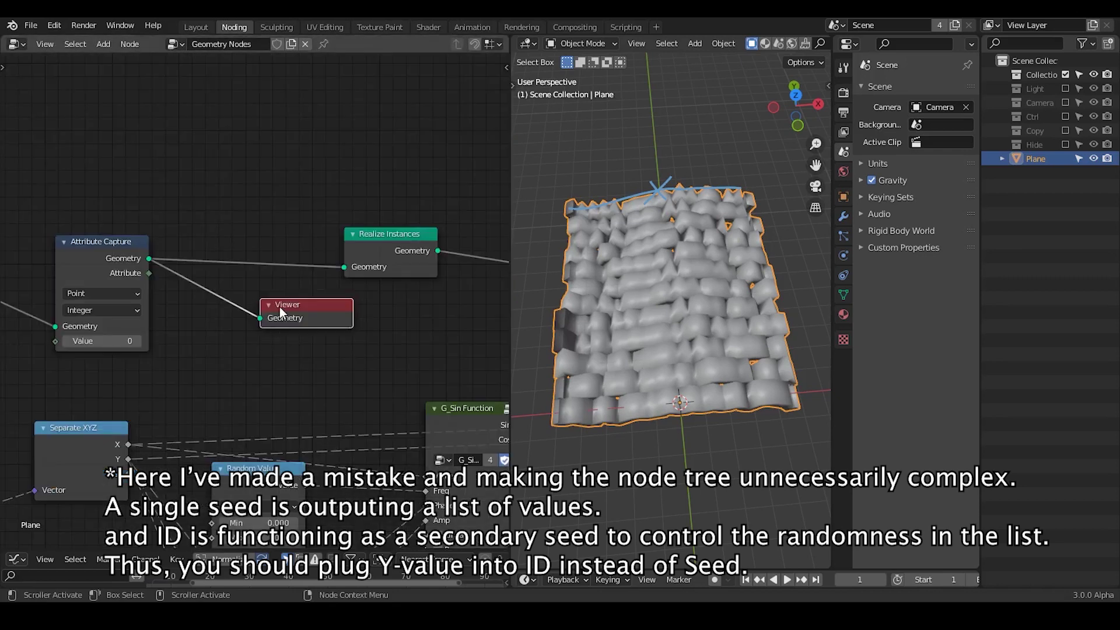
pyautogui.press('x')
# Add an Index node, connect it to Attribute Capture's Value input, and move Attribute Capture closer to Instance on Points.
pyautogui.moveTo(221, 316); pyautogui.dragTo(442, 228, button='middle')
pyautogui.scroll(2, 242, 291)
pyautogui.hotkey('shift', 'a')
pyautogui.write('in')
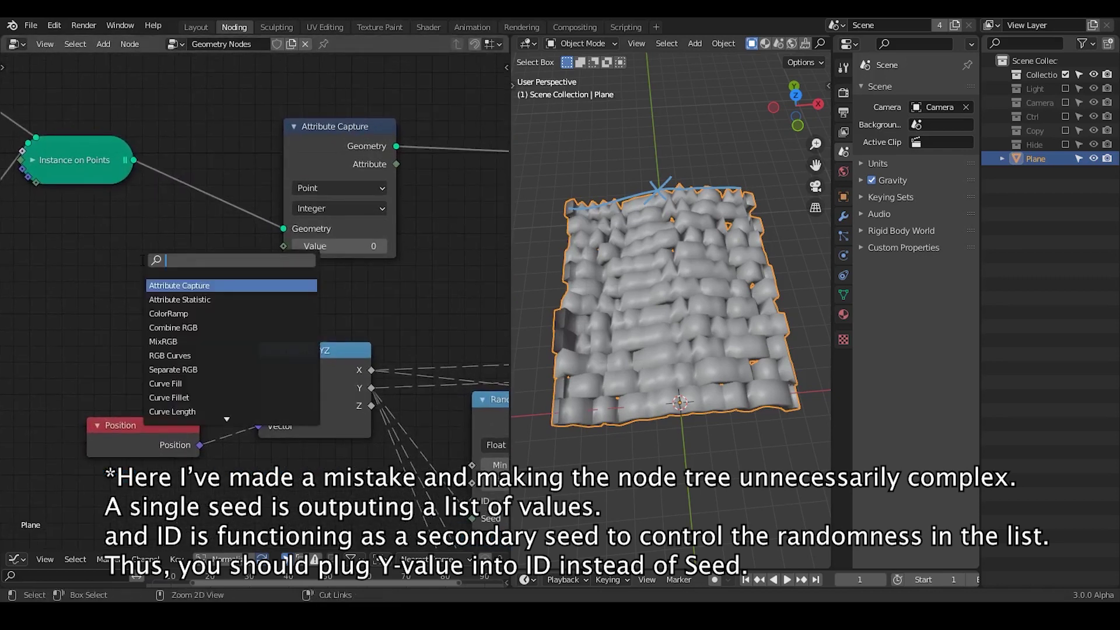
pyautogui.write('de')
pyautogui.press('Return')
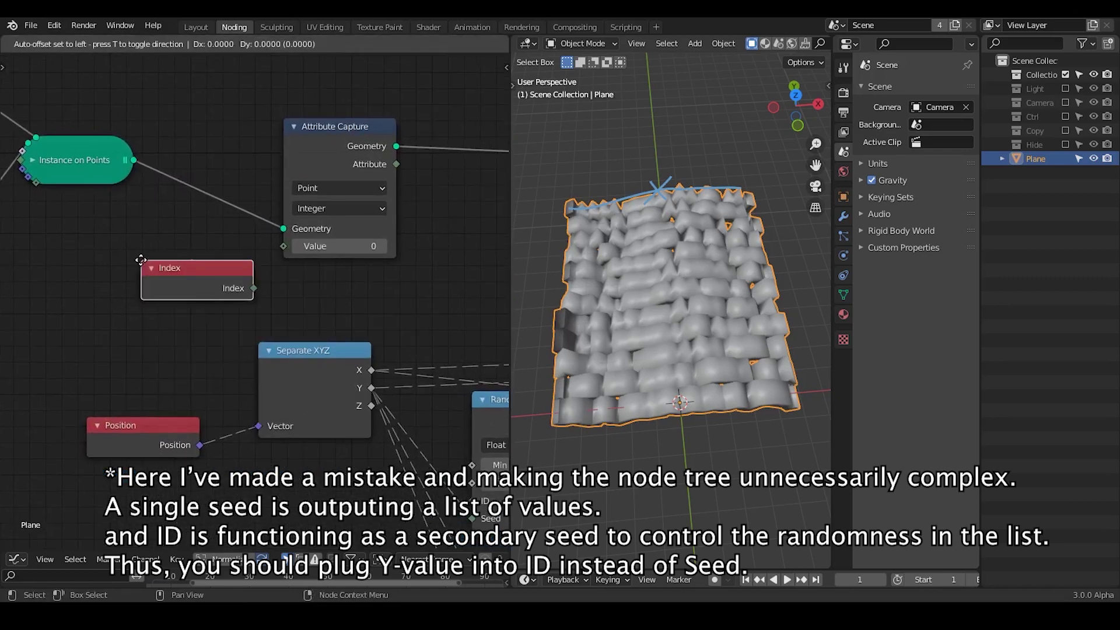
pyautogui.click(53, 248)
pyautogui.moveTo(166, 276); pyautogui.dragTo(283, 247)
pyautogui.moveTo(293, 153); pyautogui.dragTo(224, 153)
# Connect Attribute Capture's Attribute output to the ID input of all three Random Value nodes.
pyautogui.moveTo(409, 289); pyautogui.dragTo(297, 210, button='middle')
pyautogui.scroll(-3, 278, 221)
pyautogui.moveTo(214, 104); pyautogui.dragTo(329, 376)
pyautogui.moveTo(361, 290); pyautogui.dragTo(370, 251)
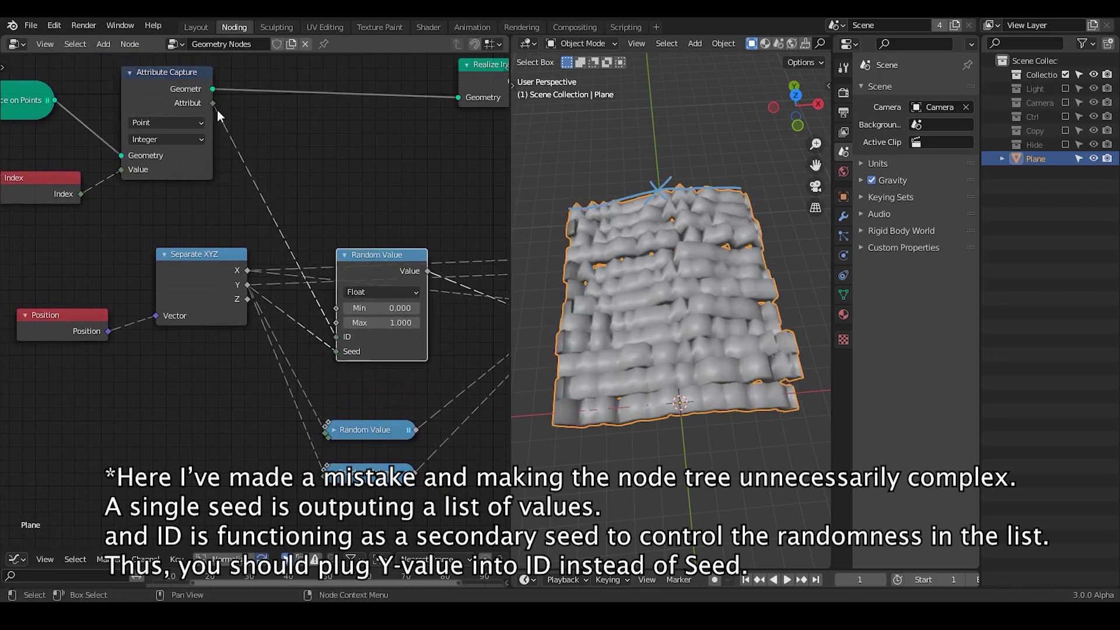
pyautogui.moveTo(213, 103); pyautogui.dragTo(324, 433)
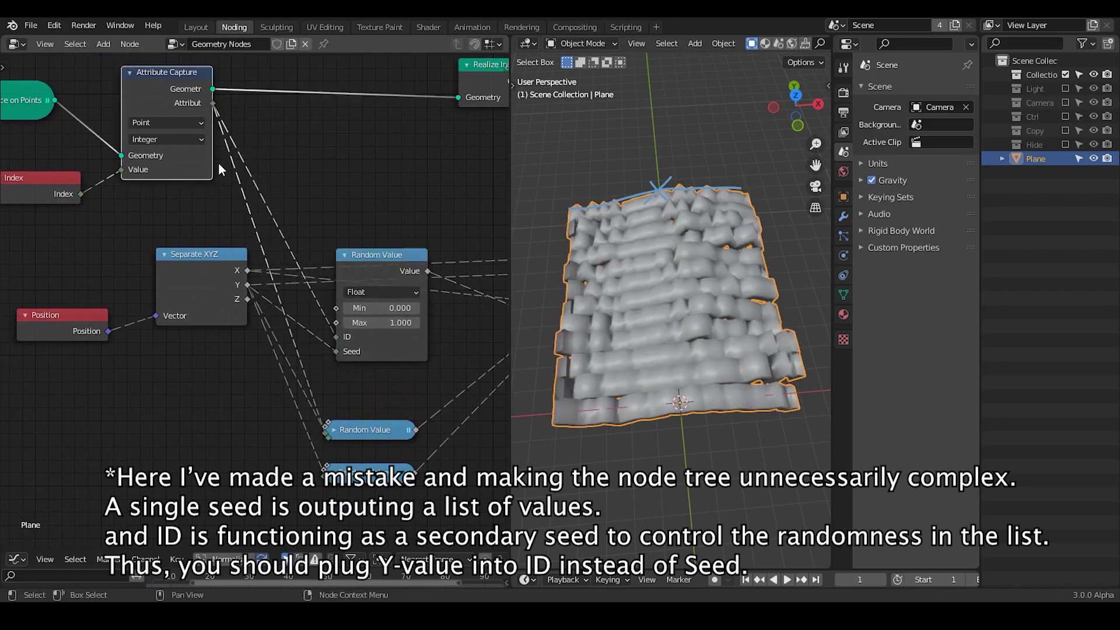
pyautogui.moveTo(214, 104); pyautogui.dragTo(325, 477)
# Rearrange the three Random Value nodes into an even column and expand the one feeding Amp.
pyautogui.moveTo(622, 395); pyautogui.dragTo(668, 359, button='middle')
pyautogui.moveTo(445, 258); pyautogui.dragTo(351, 211, button='middle')
pyautogui.moveTo(279, 219); pyautogui.dragTo(271, 247)
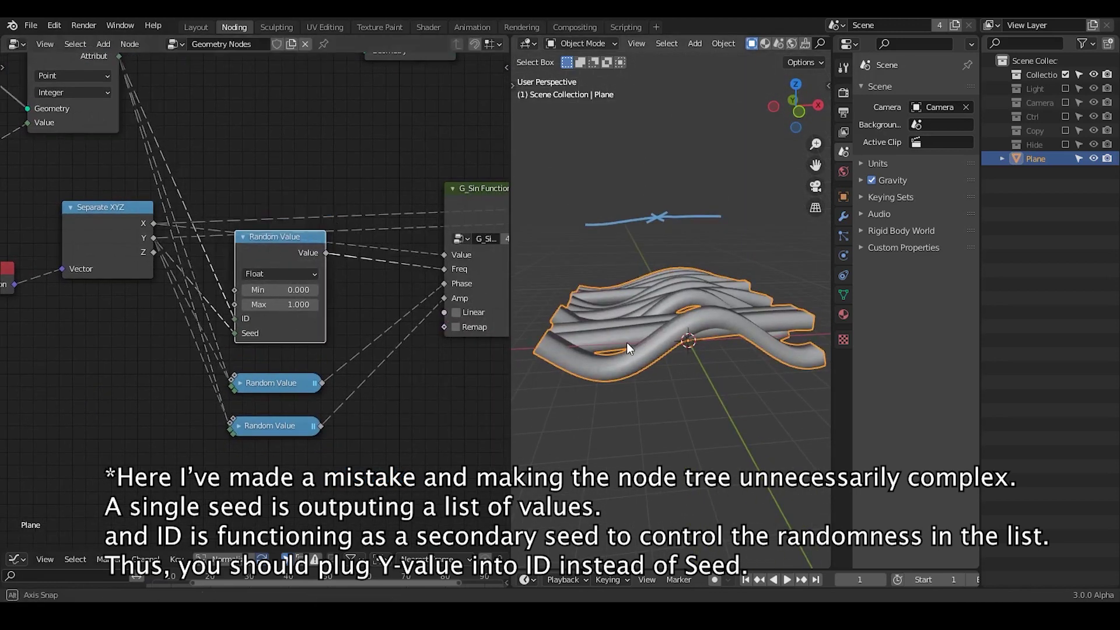
pyautogui.moveTo(627, 342); pyautogui.dragTo(623, 383, button='middle')
pyautogui.moveTo(276, 384); pyautogui.dragTo(276, 371)
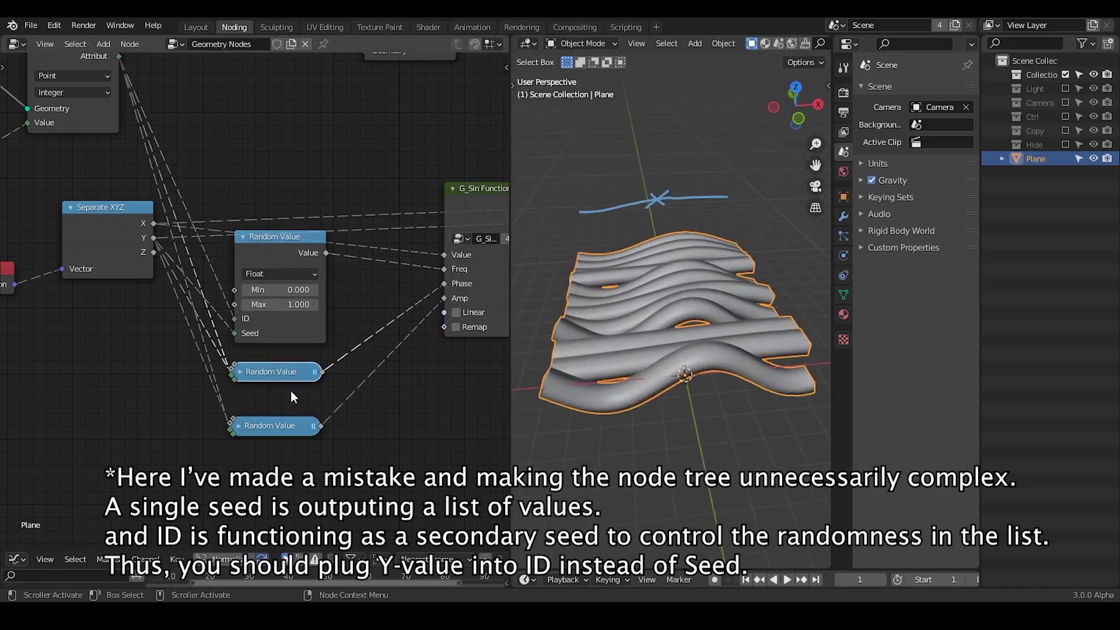
pyautogui.moveTo(291, 391); pyautogui.dragTo(340, 381, button='middle')
pyautogui.moveTo(321, 422)
pyautogui.mouseDown()
pyautogui.moveTo(328, 402)
pyautogui.moveTo(315, 406)
pyautogui.moveTo(331, 408)
pyautogui.mouseUp()
pyautogui.click(295, 404)
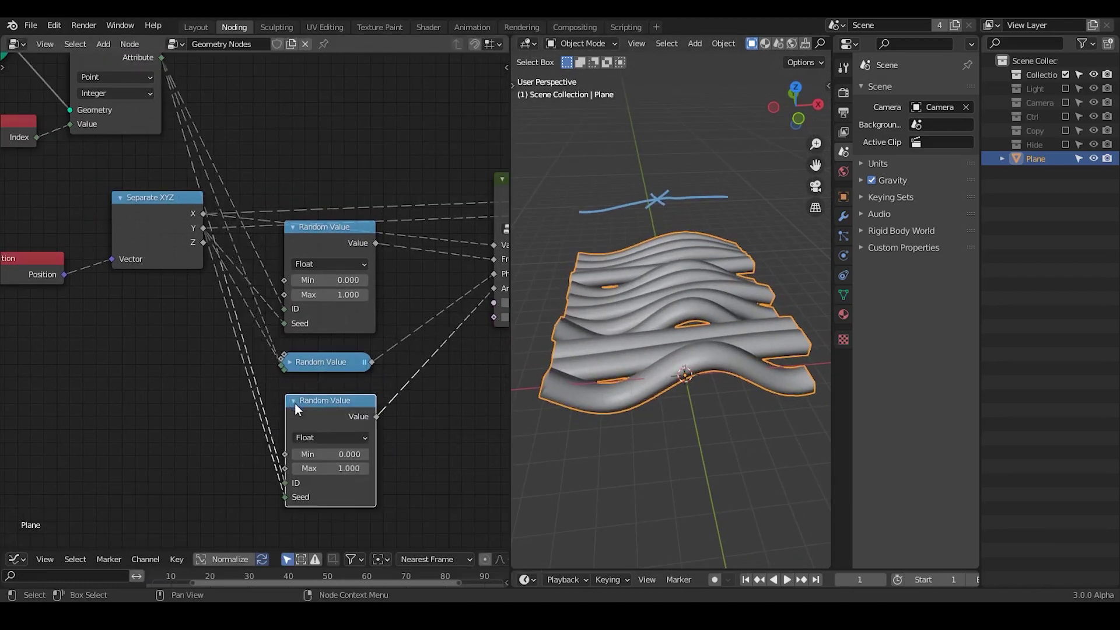
# Set the Max of the Random Value feeding Phase to 200 and collapse that node below the first Random Value.
pyautogui.moveTo(331, 434); pyautogui.dragTo(313, 351, button='middle')
pyautogui.click(273, 276)
pyautogui.moveTo(278, 279); pyautogui.dragTo(279, 192)
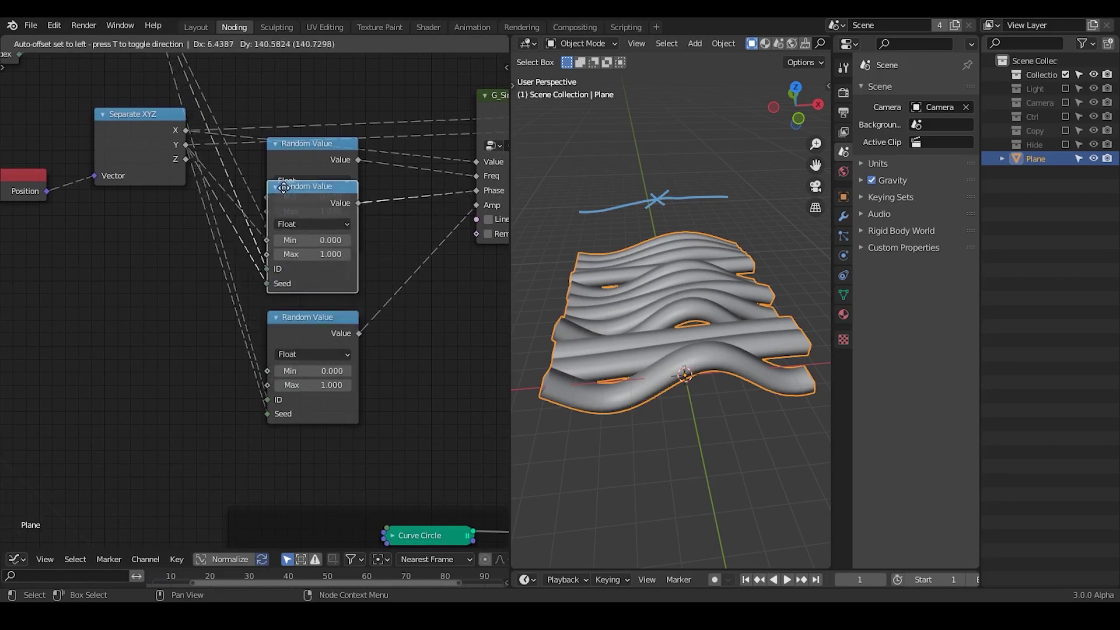
pyautogui.moveTo(329, 255); pyautogui.dragTo(366, 254)
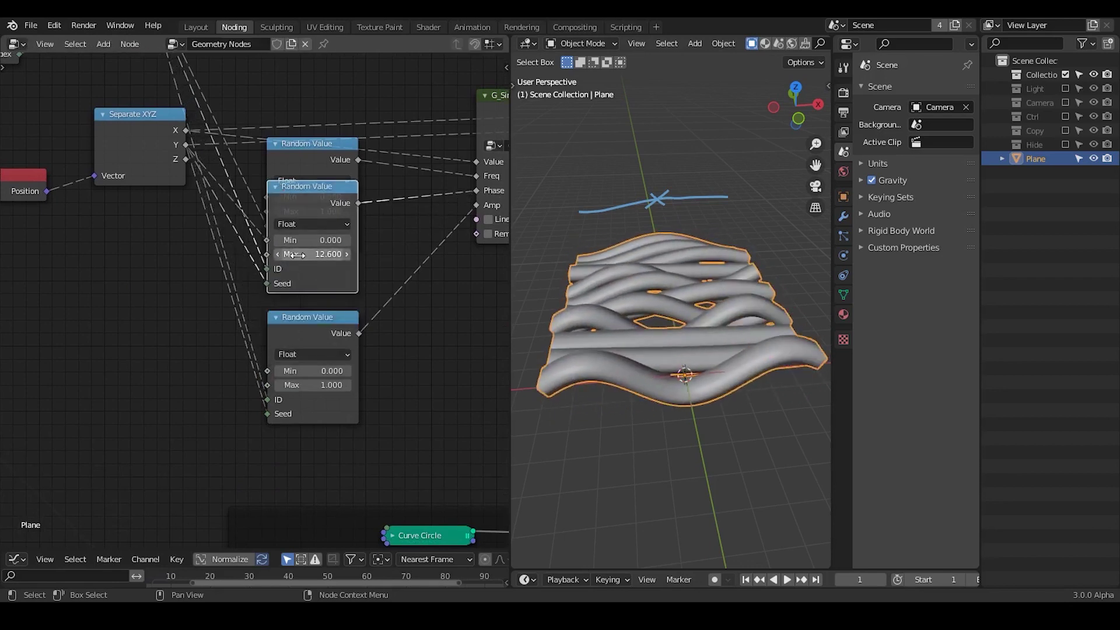
pyautogui.click(299, 256)
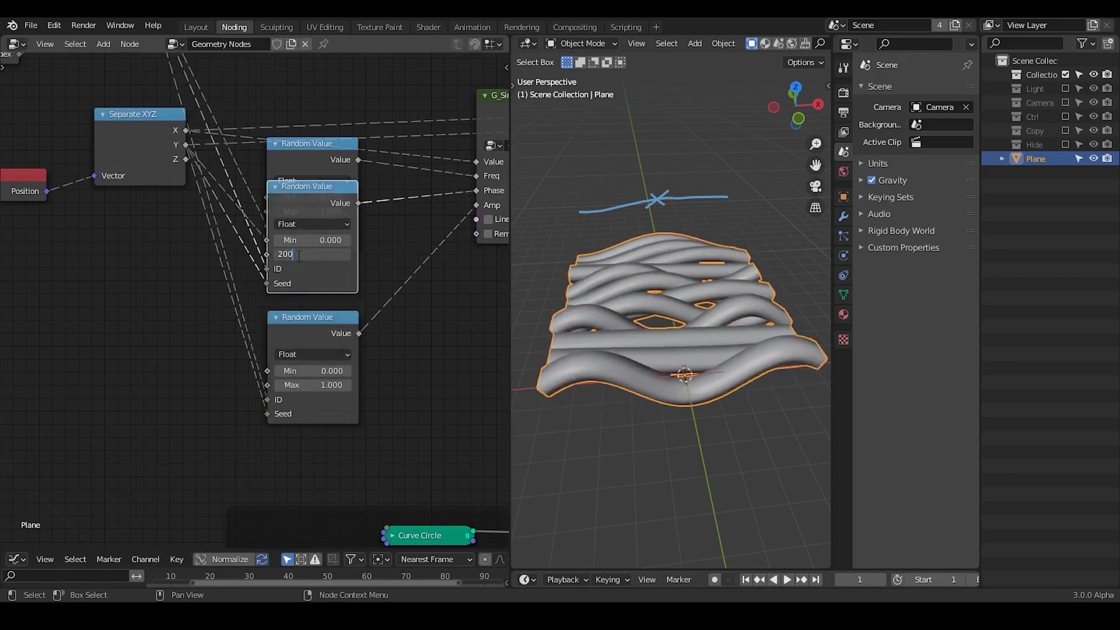
pyautogui.write('200')
pyautogui.press('Return')
pyautogui.click(278, 185)
pyautogui.moveTo(287, 186); pyautogui.dragTo(289, 309)
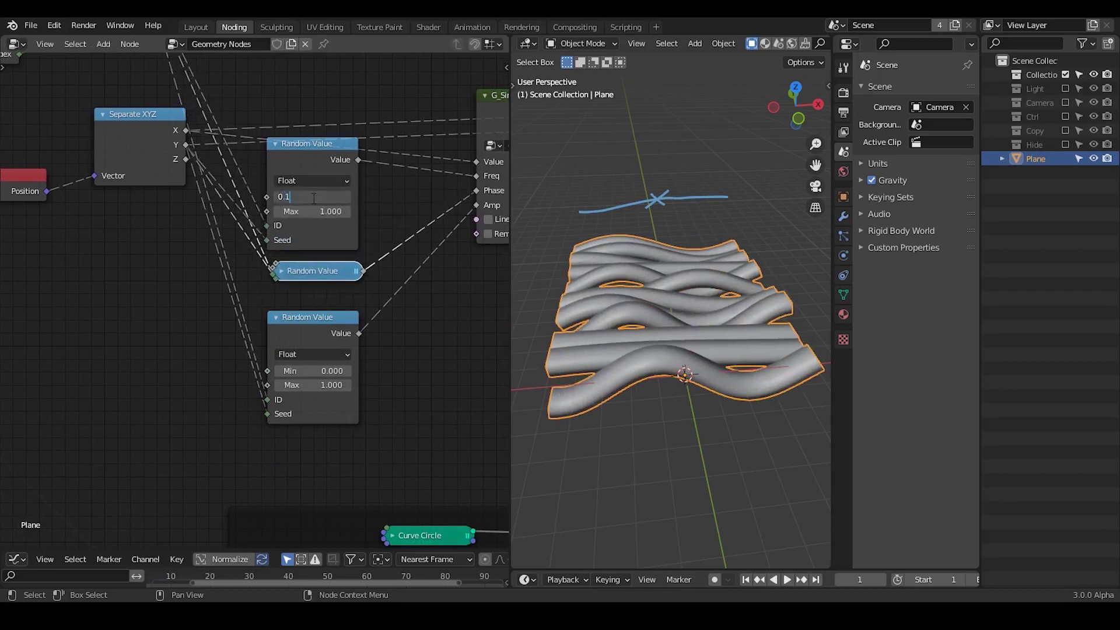
# Set the Min of the Random Value feeding Freq to 0.5.
pyautogui.press('Return')
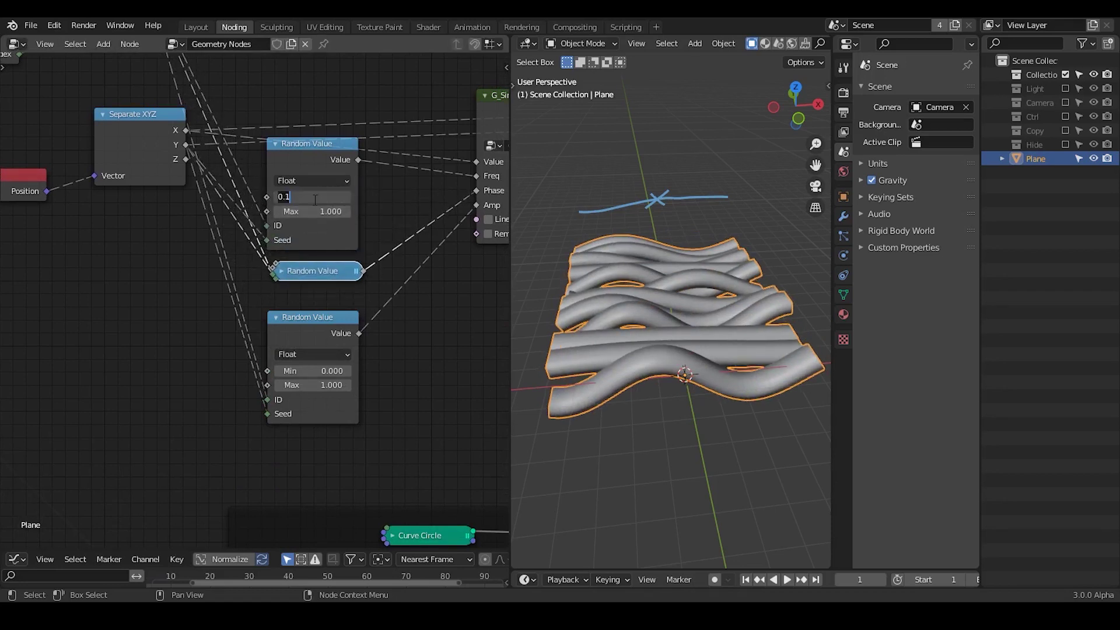
pyautogui.write('-.5')
pyautogui.press('Return')
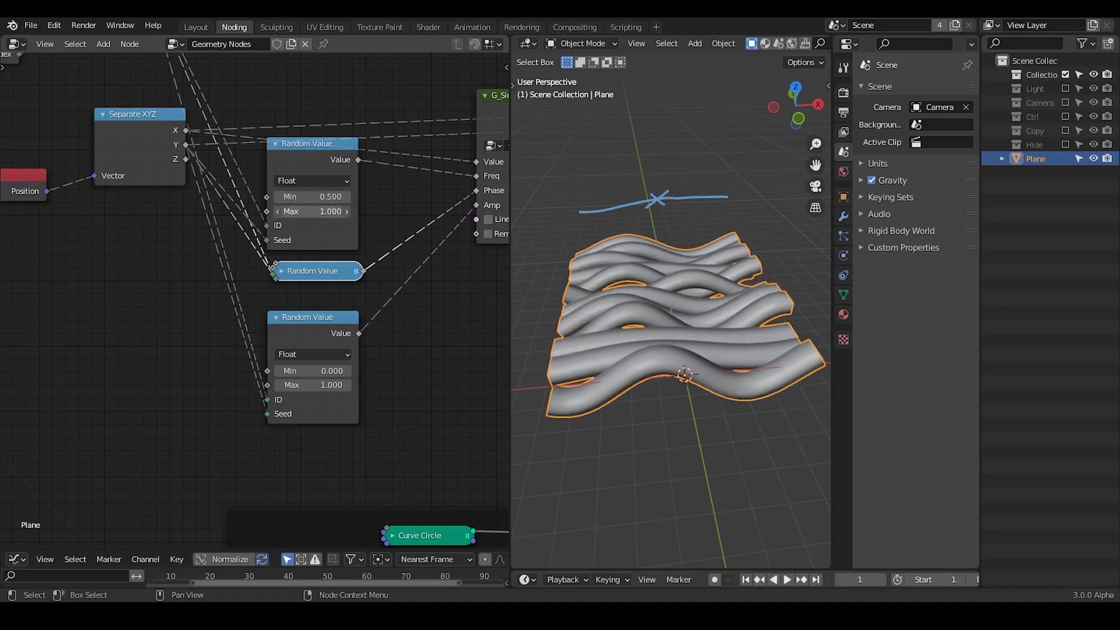
# Try a Max of 2 on the Random Value feeding Freq and return it to 1.
pyautogui.click(327, 211)
pyautogui.write('2')
pyautogui.press('Return')
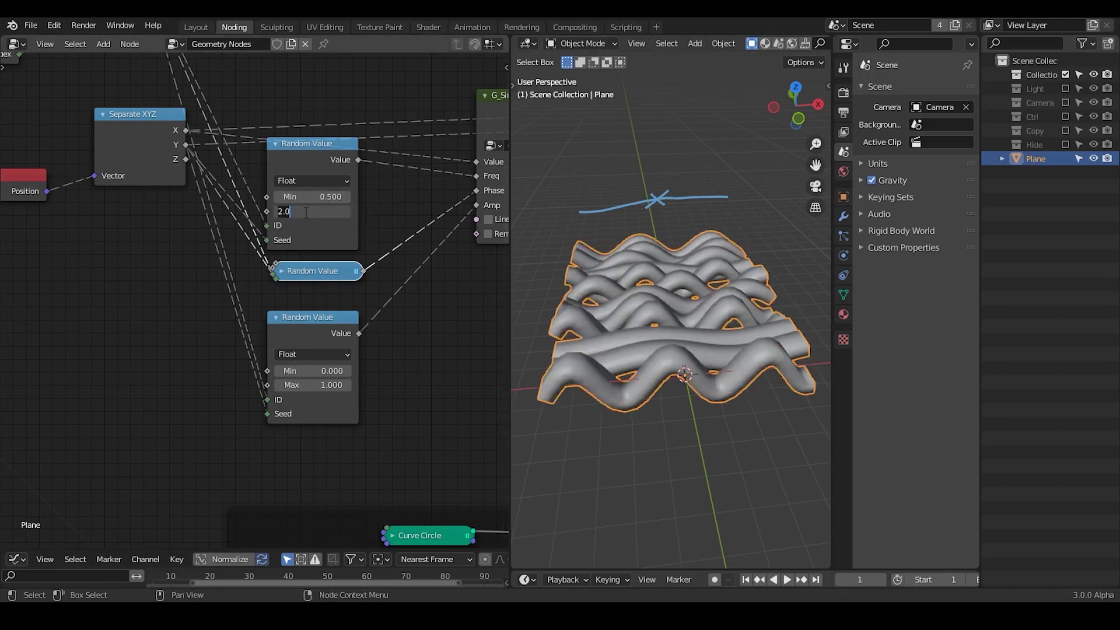
pyautogui.press('Return')
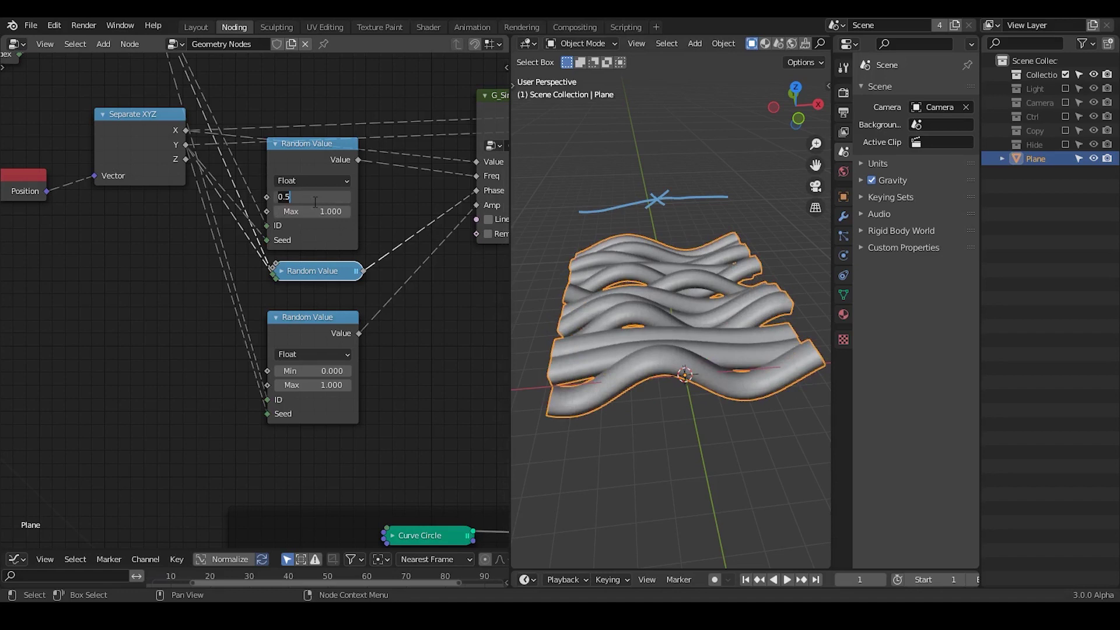
# Set the Min of the Random Value feeding Freq to 0.2.
pyautogui.click(314, 202)
pyautogui.write('0.2')
pyautogui.press('Return')
# Try a Max of 2 on the Random Value feeding Amp.
pyautogui.moveTo(300, 334); pyautogui.dragTo(242, 306, button='middle')
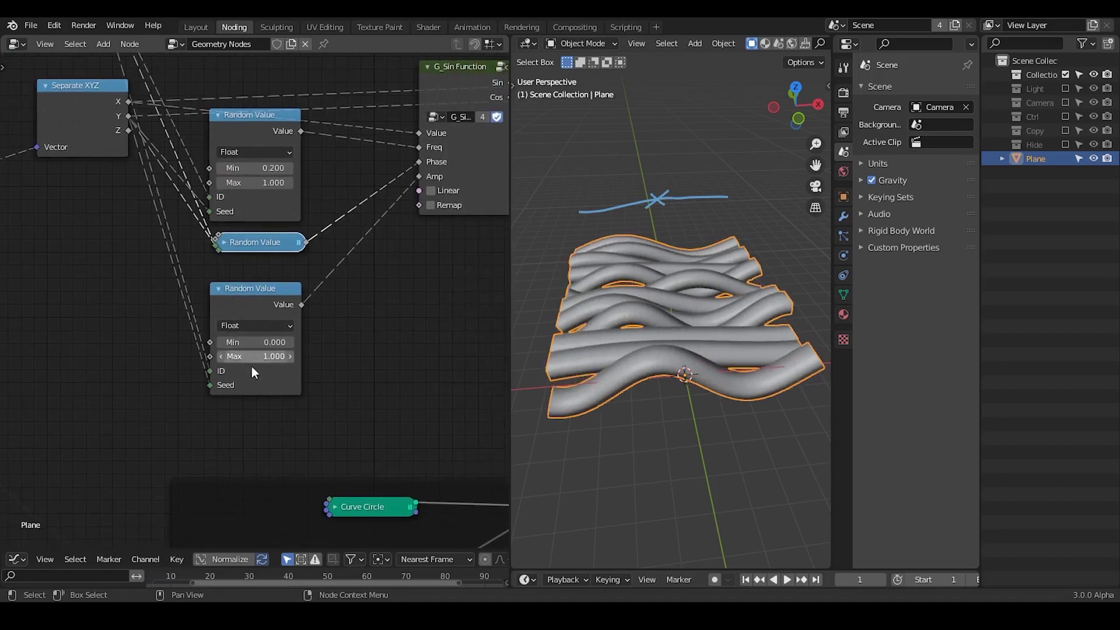
pyautogui.click(253, 356)
pyautogui.press('Return')
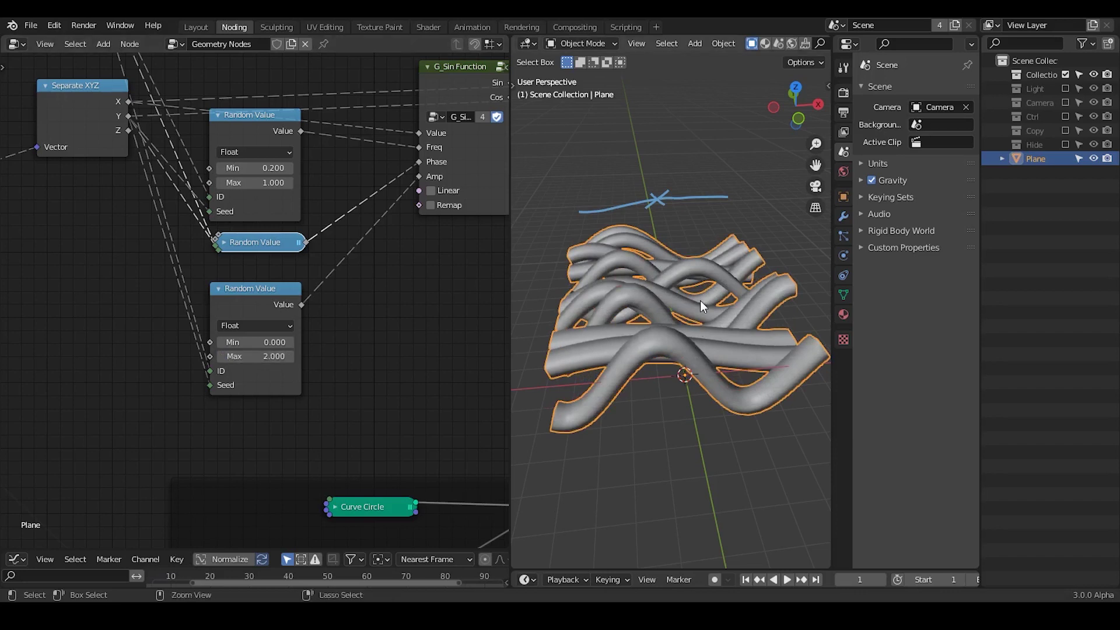
pyautogui.keyDown('ctrl'); pyautogui.moveTo(702, 303); pyautogui.dragTo(700, 318, button='middle'); pyautogui.keyUp('ctrl')
# Lengthen the curve line by raising the value of the G_Negative group node to about 10.
pyautogui.moveTo(2, 341); pyautogui.dragTo(286, 322, button='middle')
pyautogui.moveTo(187, 320); pyautogui.dragTo(192, 355, button='middle')
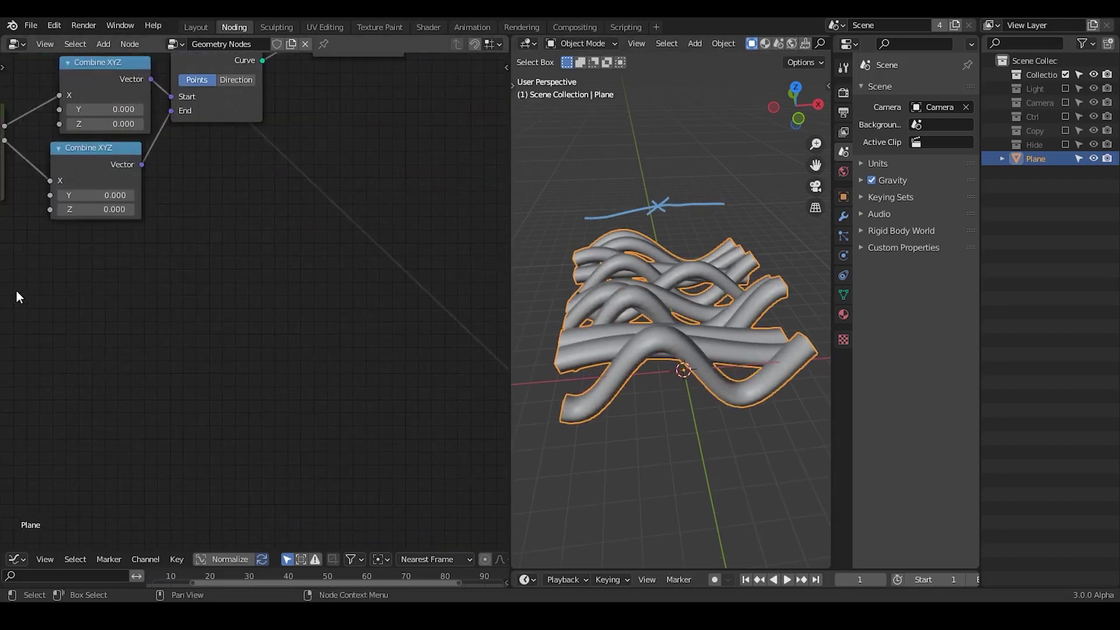
pyautogui.moveTo(17, 291); pyautogui.dragTo(130, 315, button='middle')
pyautogui.moveTo(194, 231); pyautogui.dragTo(239, 231)
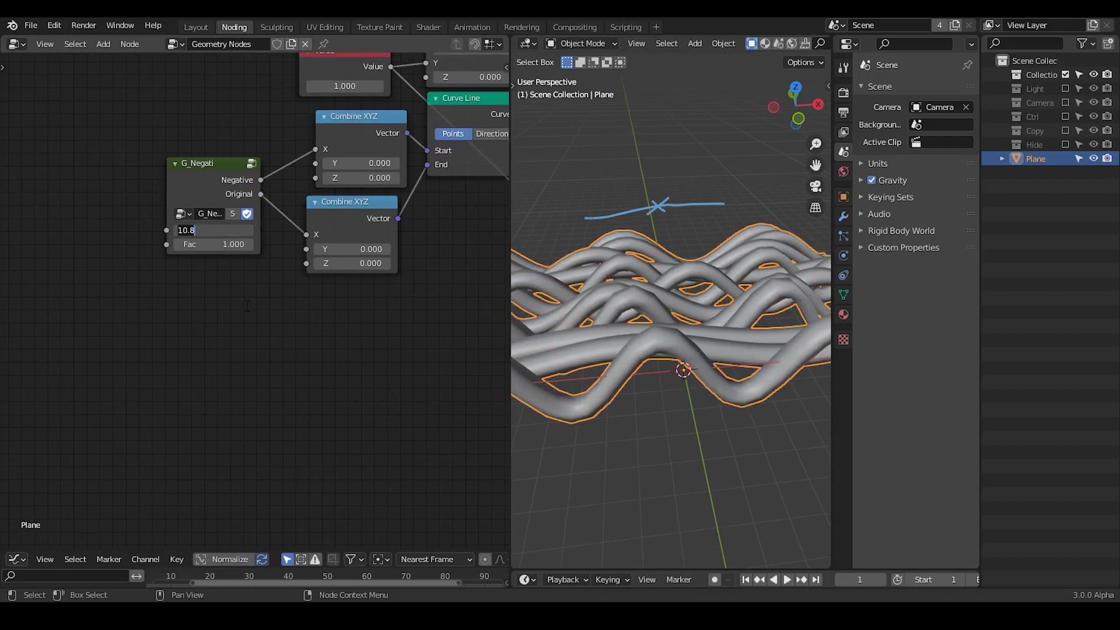
# Enlarge the 3D viewport and raise the Resample Curve count to 55.
pyautogui.moveTo(249, 306); pyautogui.dragTo(60, 353, button='middle')
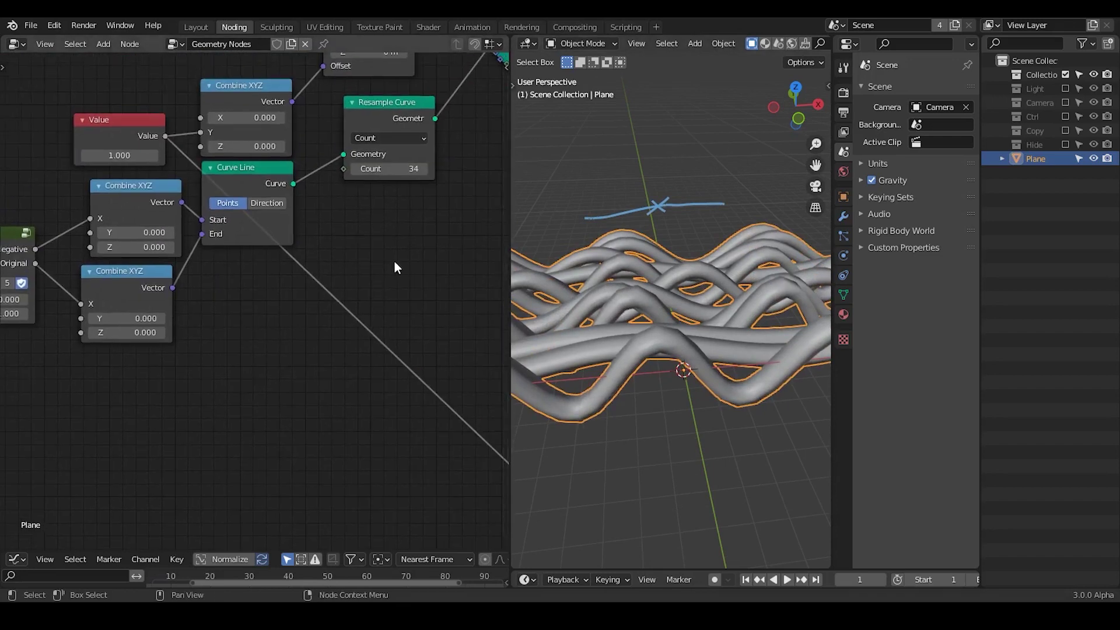
pyautogui.moveTo(395, 263); pyautogui.dragTo(294, 274, button='middle')
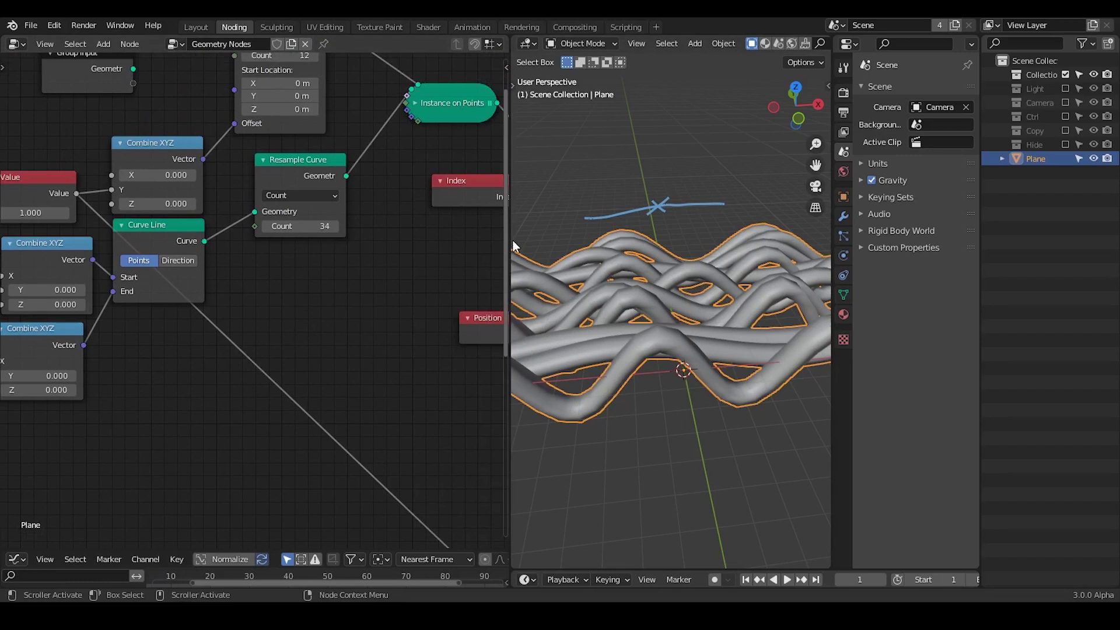
pyautogui.moveTo(512, 240); pyautogui.dragTo(373, 240)
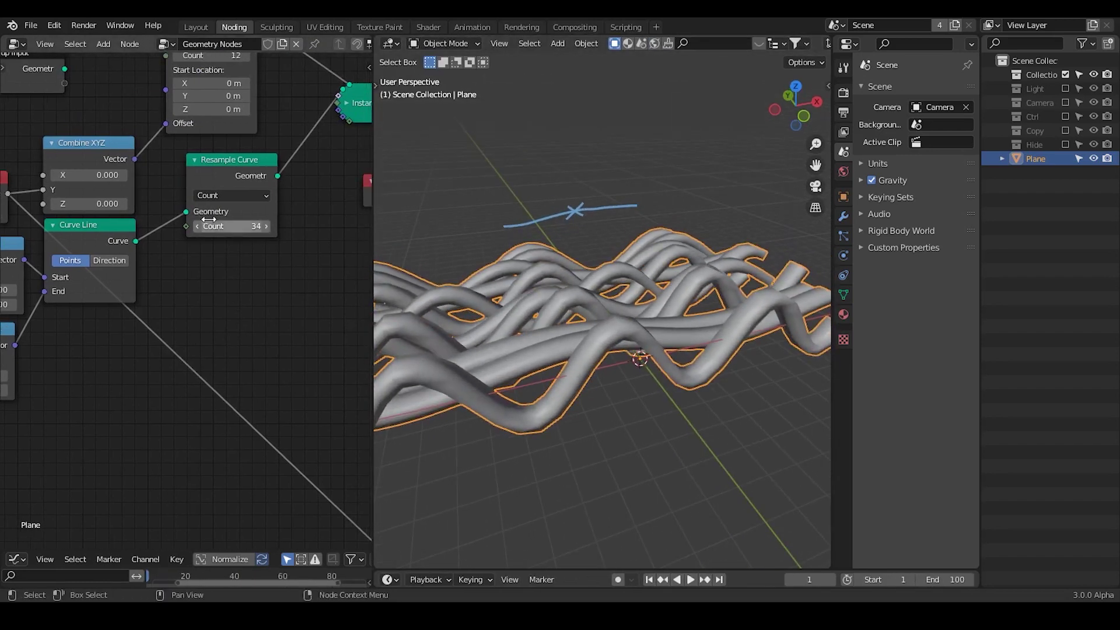
pyautogui.moveTo(290, 388); pyautogui.dragTo(137, 322, button='middle')
# Set the Max of the Random Value feeding Amp to 1.
pyautogui.moveTo(345, 404); pyautogui.dragTo(136, 371, button='middle')
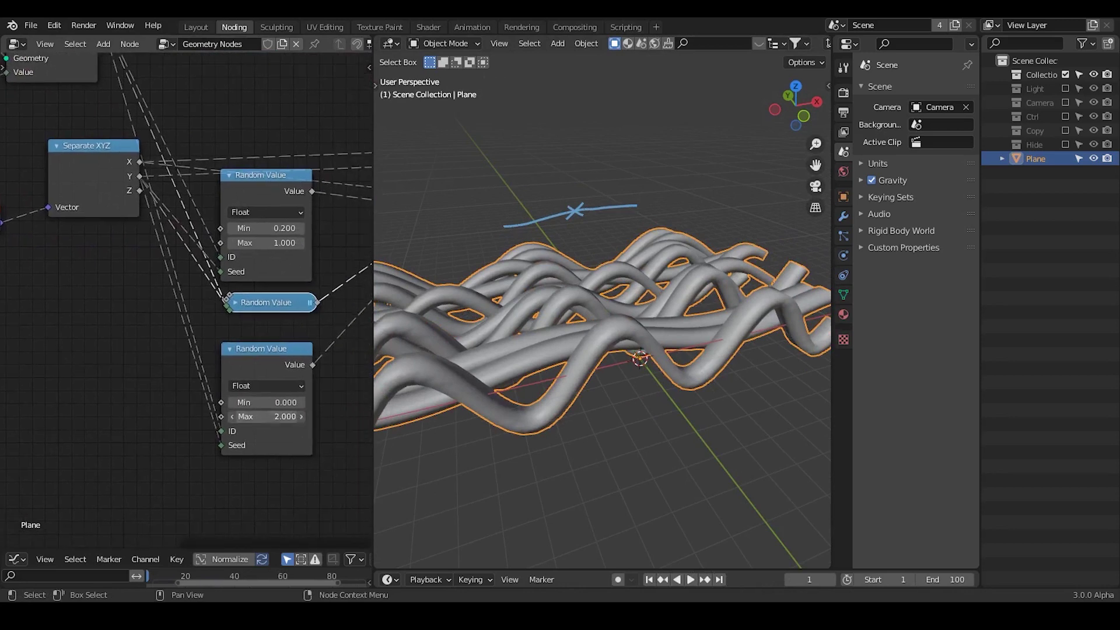
pyautogui.click(279, 416)
pyautogui.write('1')
pyautogui.press('Return')
pyautogui.keyDown('ctrl'); pyautogui.moveTo(604, 318); pyautogui.dragTo(589, 348, button='middle'); pyautogui.keyUp('ctrl')
# Collapse the Random Value feeding Freq and stack it just above the collapsed one feeding Phase.
pyautogui.moveTo(249, 285); pyautogui.dragTo(160, 275, button='middle')
pyautogui.click(140, 165)
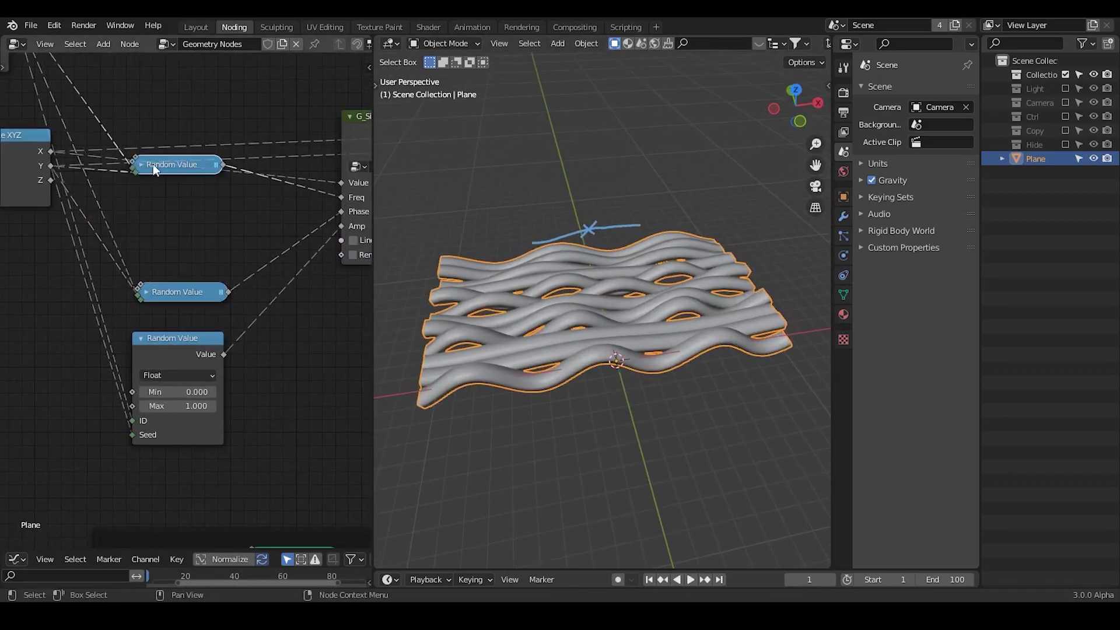
pyautogui.moveTo(153, 167); pyautogui.dragTo(138, 209)
pyautogui.moveTo(203, 294); pyautogui.dragTo(185, 277, button='middle')
pyautogui.moveTo(182, 276); pyautogui.dragTo(158, 228)
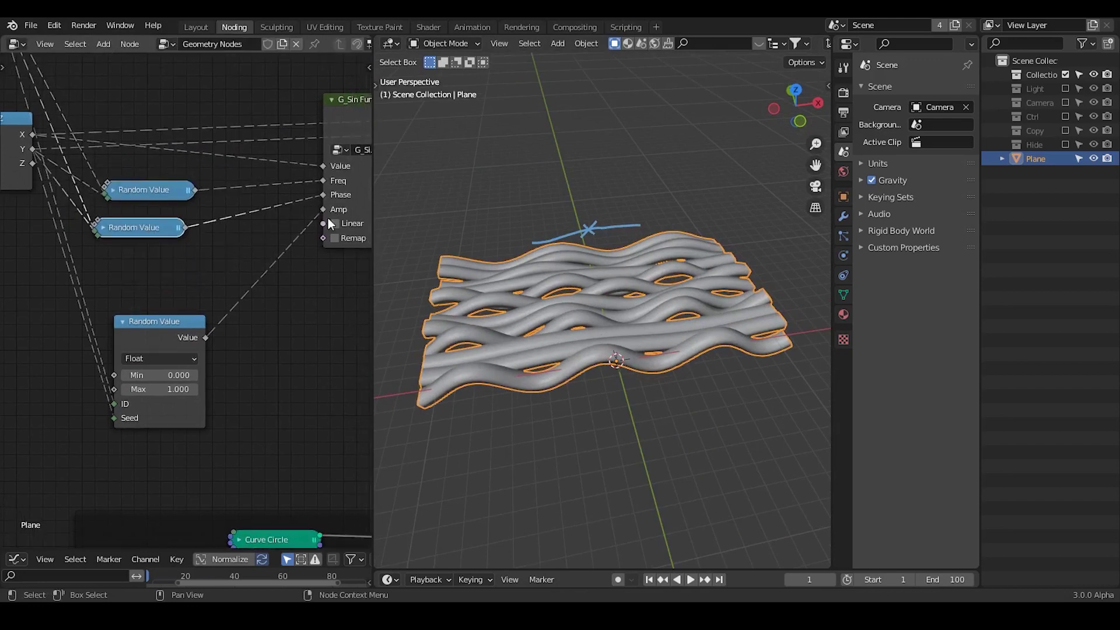
# Insert an Add math node on the link between the Random Value and Phase, and raise its value to 35.8.
pyautogui.hotkey('shift', 'a')
pyautogui.write('math')
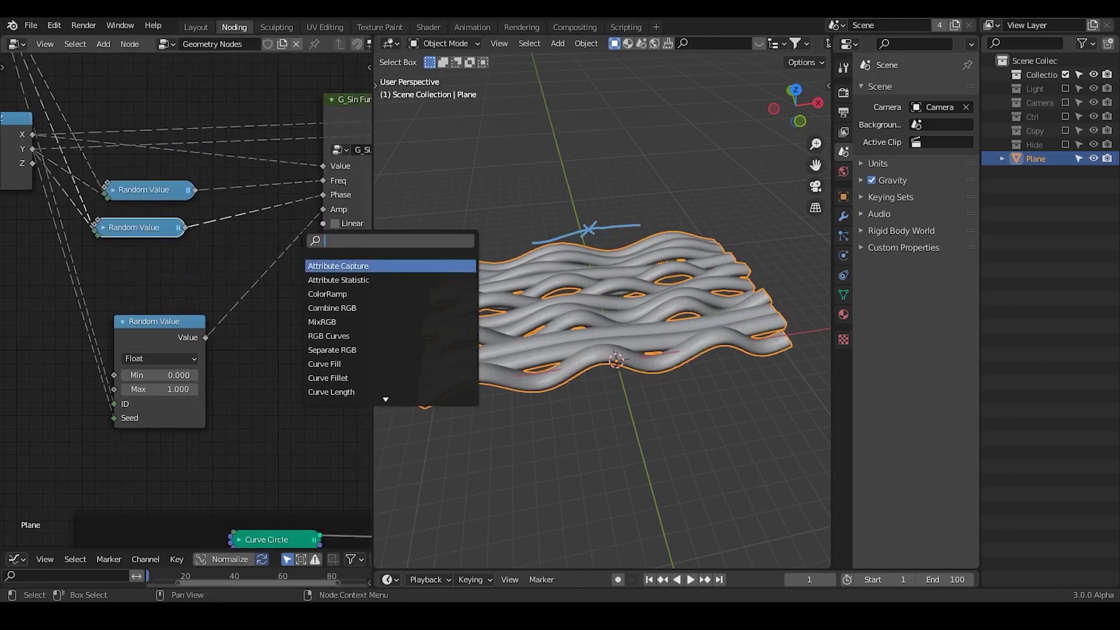
pyautogui.press('Return')
pyautogui.click(220, 298)
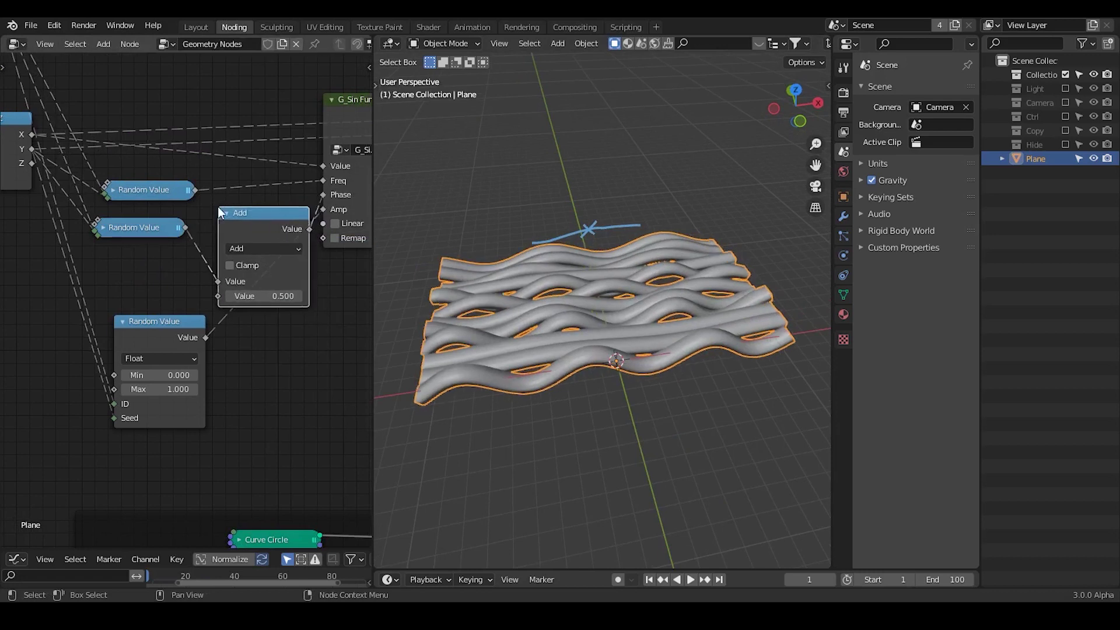
pyautogui.moveTo(220, 298); pyautogui.dragTo(394, 298)
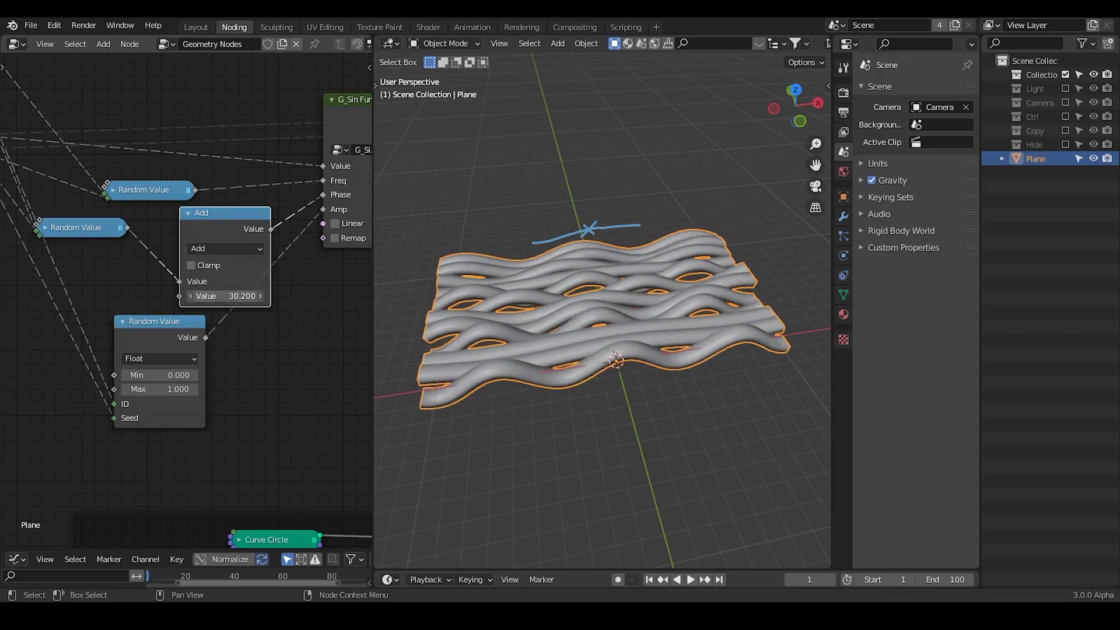
pyautogui.moveTo(242, 296); pyautogui.dragTo(273, 277)
# Widen the node editor and move the Add node and its Random Value closer to the G_Sin Function node.
pyautogui.moveTo(382, 266); pyautogui.dragTo(507, 260)
pyautogui.moveTo(369, 308); pyautogui.dragTo(427, 316, button='middle')
pyautogui.moveTo(344, 225); pyautogui.dragTo(355, 181)
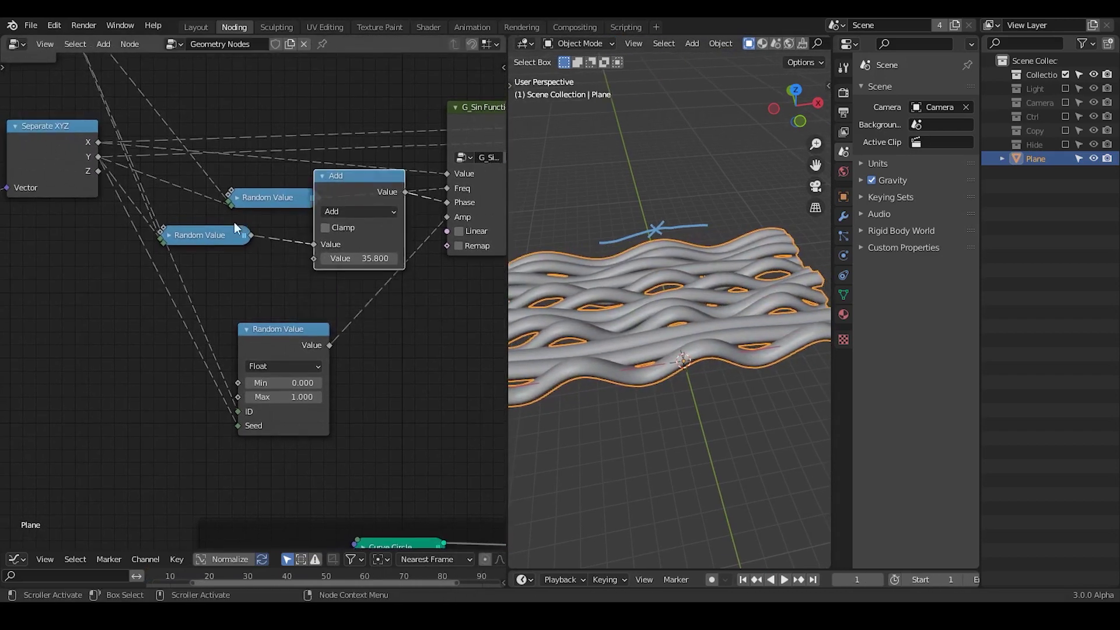
pyautogui.moveTo(210, 238); pyautogui.dragTo(244, 237)
# Duplicate the Random Value feeding Phase and link the copy's Seed to the Separate XYZ Y output and its ID to the captured Attribute.
pyautogui.hotkey('shift', 'd')
pyautogui.click(257, 272)
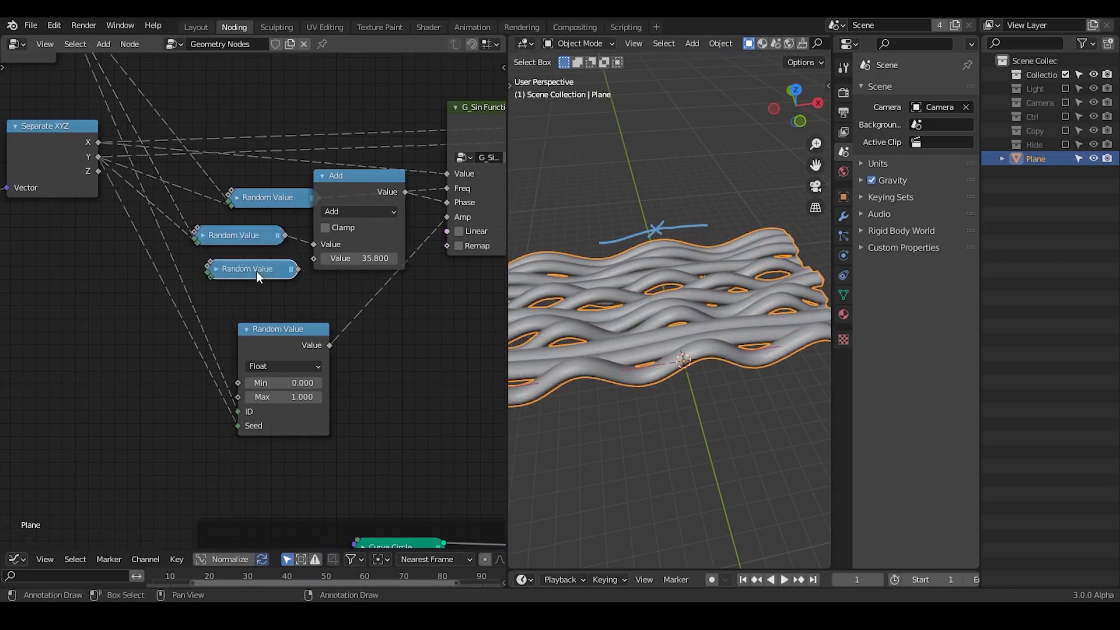
pyautogui.click(216, 270)
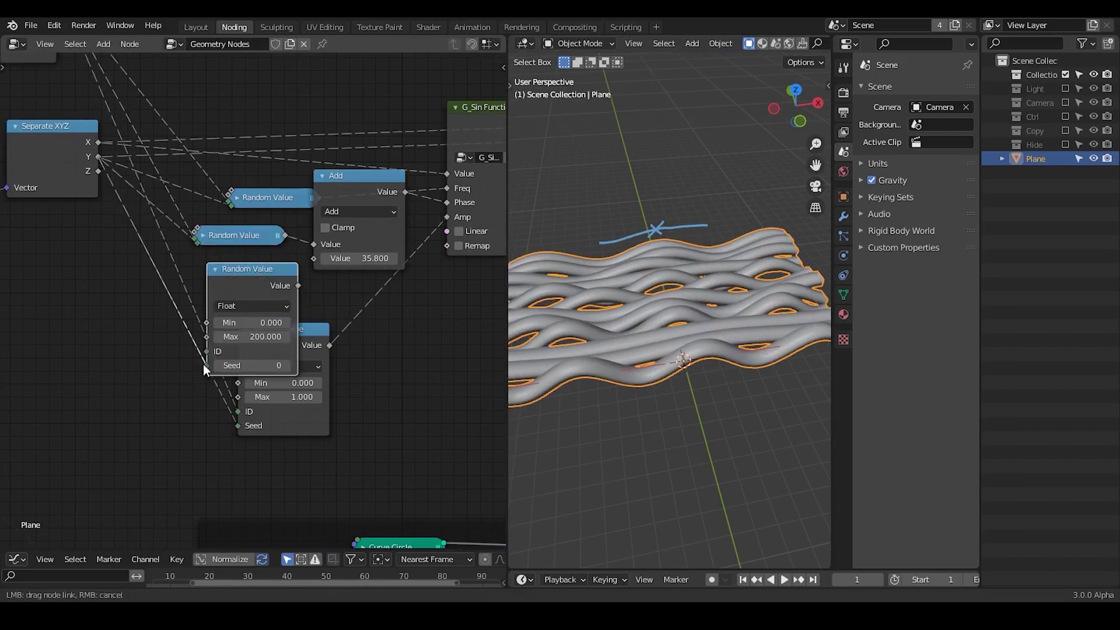
pyautogui.moveTo(203, 364); pyautogui.dragTo(205, 364)
pyautogui.moveTo(236, 304); pyautogui.dragTo(316, 388, button='middle')
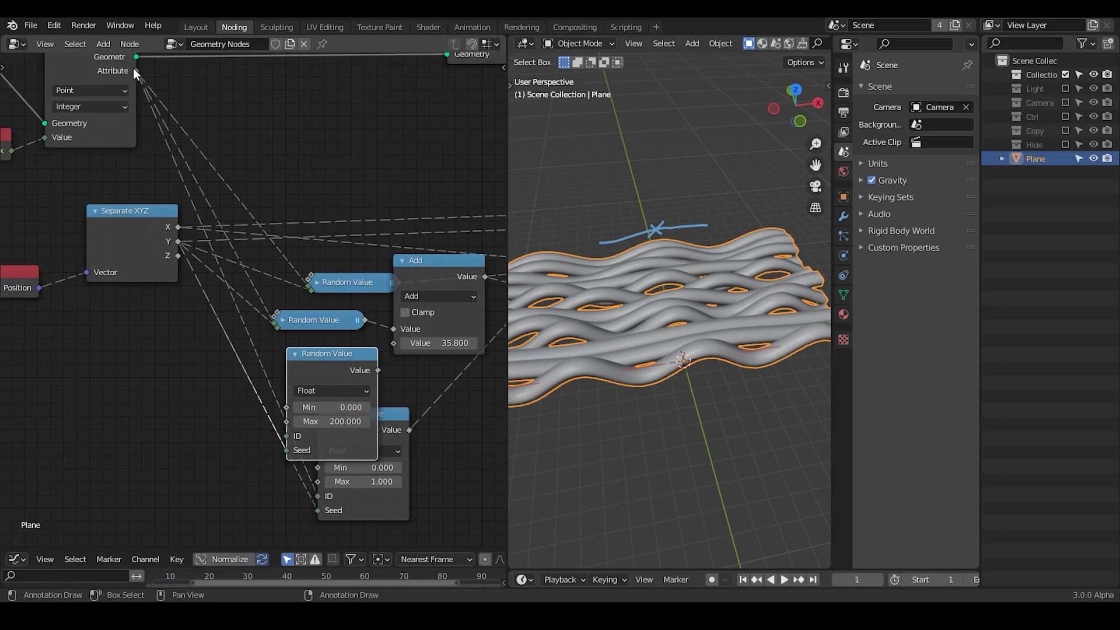
pyautogui.moveTo(135, 70); pyautogui.dragTo(289, 437)
# Spread the copied Random Value and the one feeding Amp apart so they no longer overlap.
pyautogui.moveTo(304, 370); pyautogui.dragTo(217, 375)
pyautogui.moveTo(228, 379); pyautogui.dragTo(245, 331, button='middle')
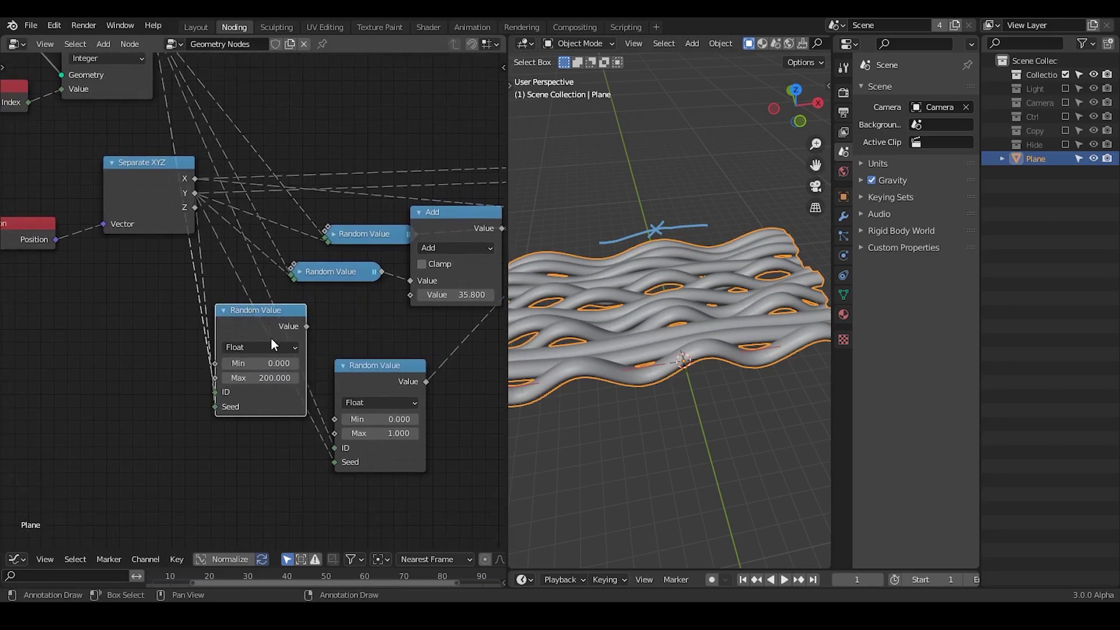
pyautogui.moveTo(255, 322)
pyautogui.mouseDown()
pyautogui.moveTo(239, 361)
pyautogui.moveTo(228, 360)
pyautogui.mouseUp()
pyautogui.moveTo(374, 369); pyautogui.dragTo(417, 380)
# Add reroute points on the ID and Seed links of the Random Value feeding Amp and move them below the copied Random Value.
pyautogui.keyDown('shift'); pyautogui.moveTo(362, 311); pyautogui.dragTo(315, 407, button='right'); pyautogui.keyUp('shift')
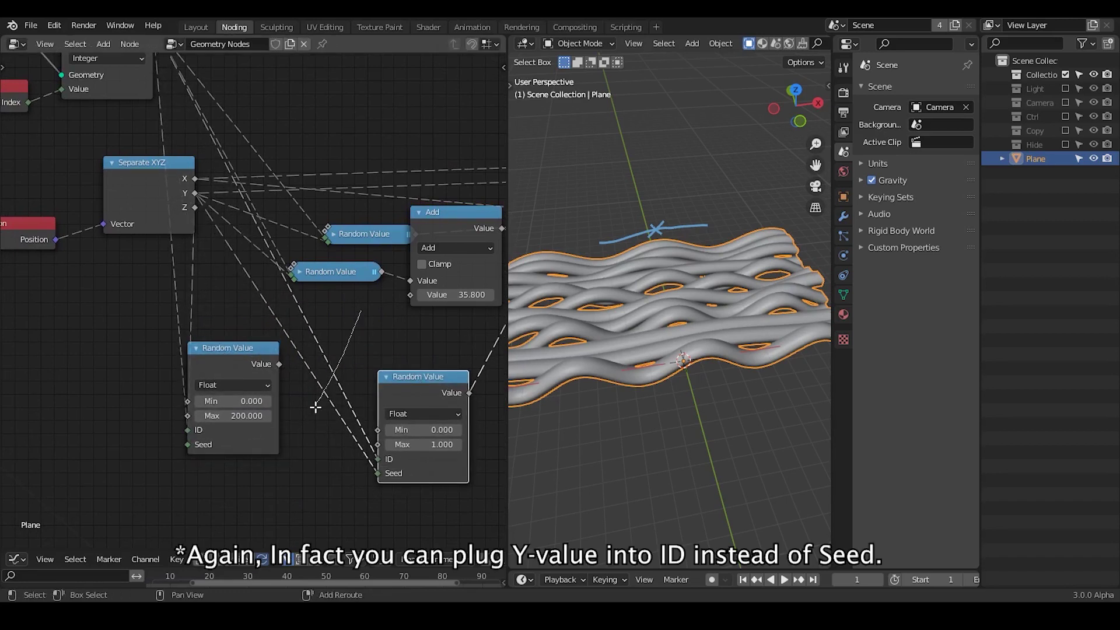
pyautogui.press('g')
pyautogui.click(272, 433)
pyautogui.moveTo(337, 381); pyautogui.dragTo(279, 363, button='middle')
pyautogui.hotkey('ctrl', 'a')
pyautogui.press('Escape')
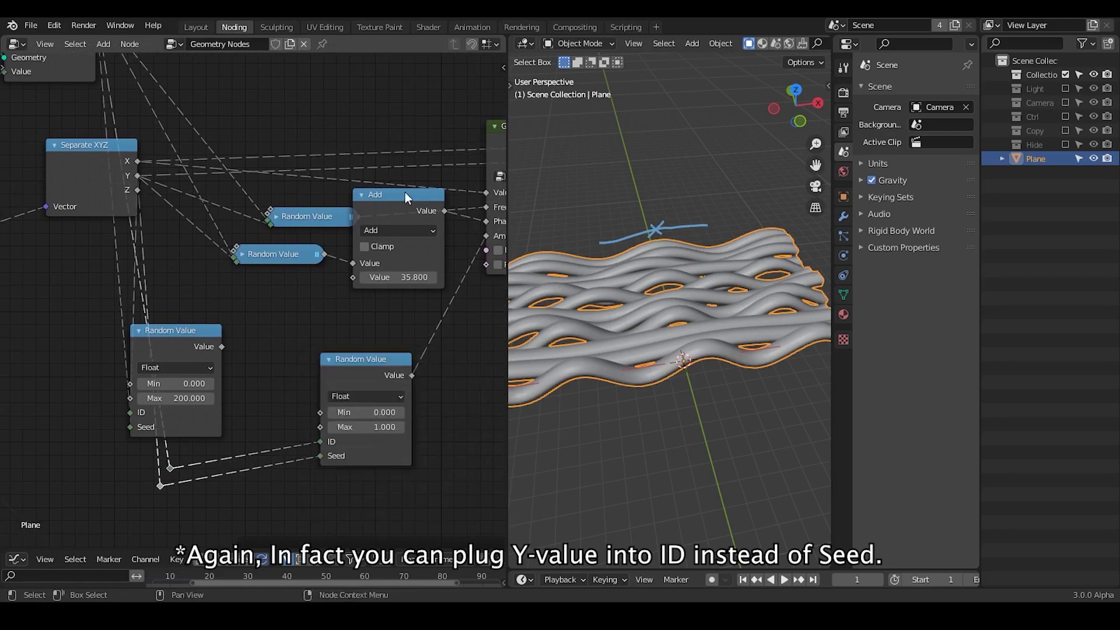
# Duplicate the Add node and change the copy's operation to Multiply.
pyautogui.click(405, 192)
pyautogui.hotkey('shift', 'd')
pyautogui.click(292, 287)
pyautogui.click(281, 324)
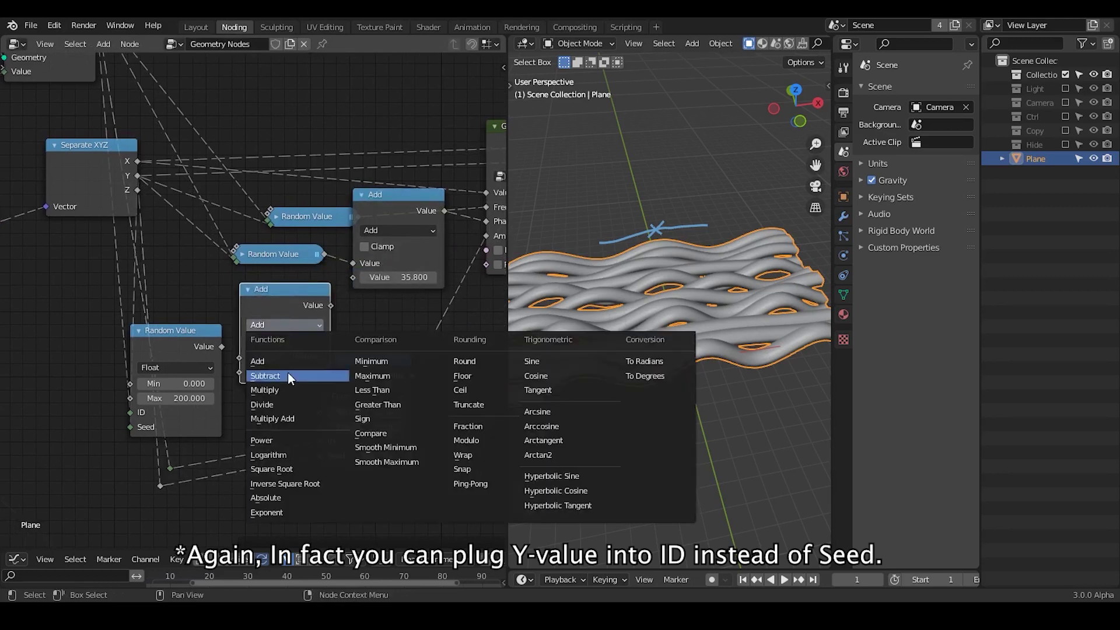
pyautogui.click(292, 390)
# Set the copied Random Value to Min 0.85 and Max 1, and route it through Multiply into the Add node's second value.
pyautogui.moveTo(293, 384); pyautogui.dragTo(255, 342, button='middle')
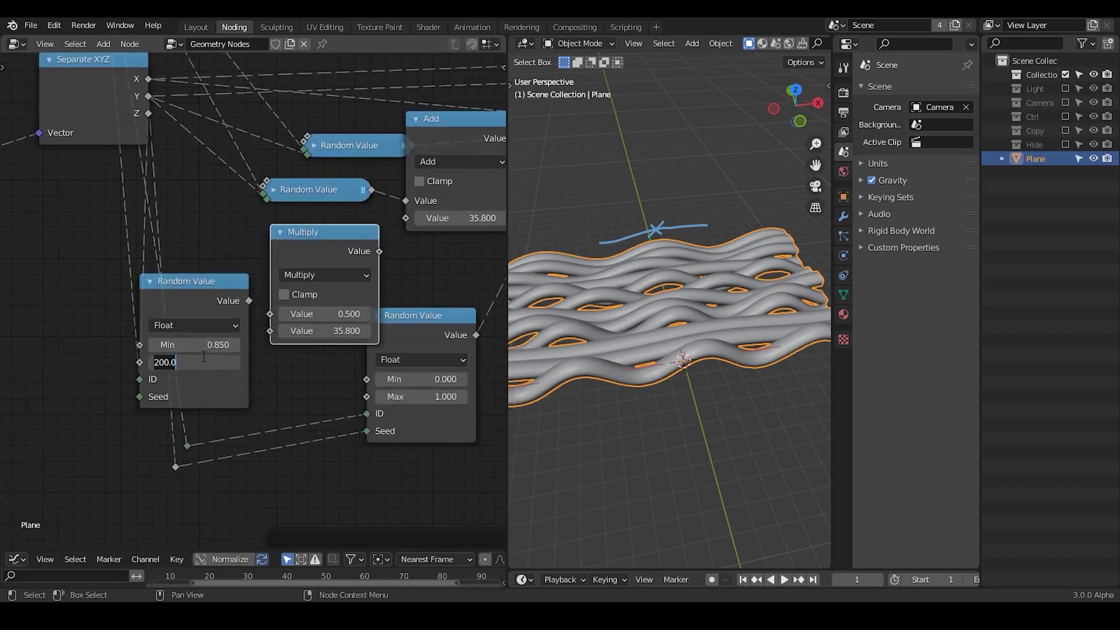
pyautogui.moveTo(240, 301); pyautogui.dragTo(271, 331)
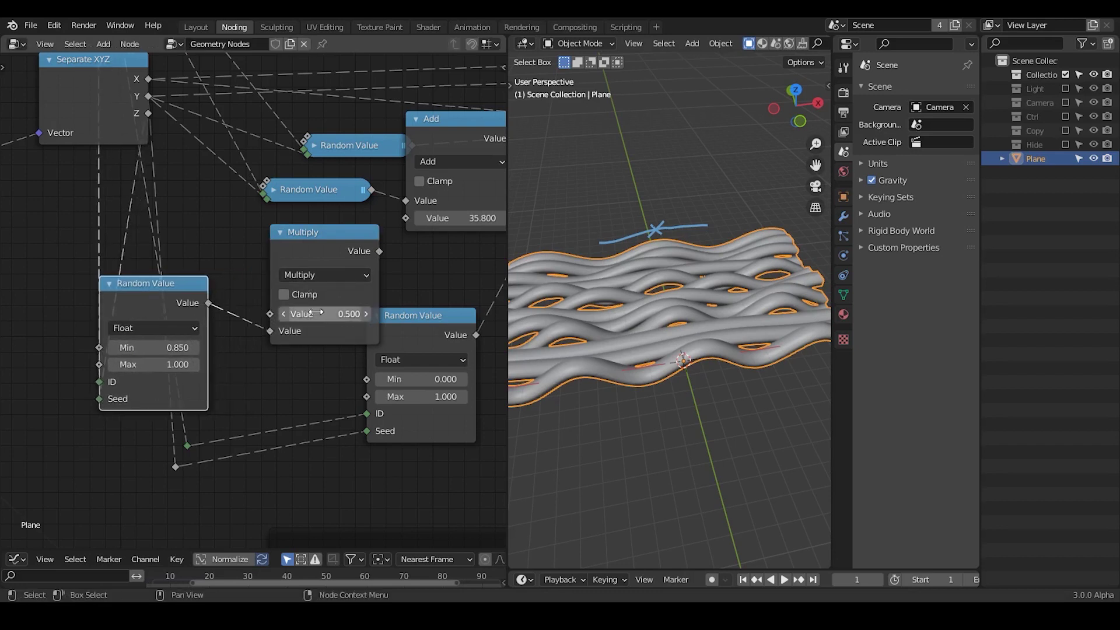
pyautogui.moveTo(320, 255); pyautogui.dragTo(297, 247)
pyautogui.moveTo(406, 220); pyautogui.dragTo(406, 218)
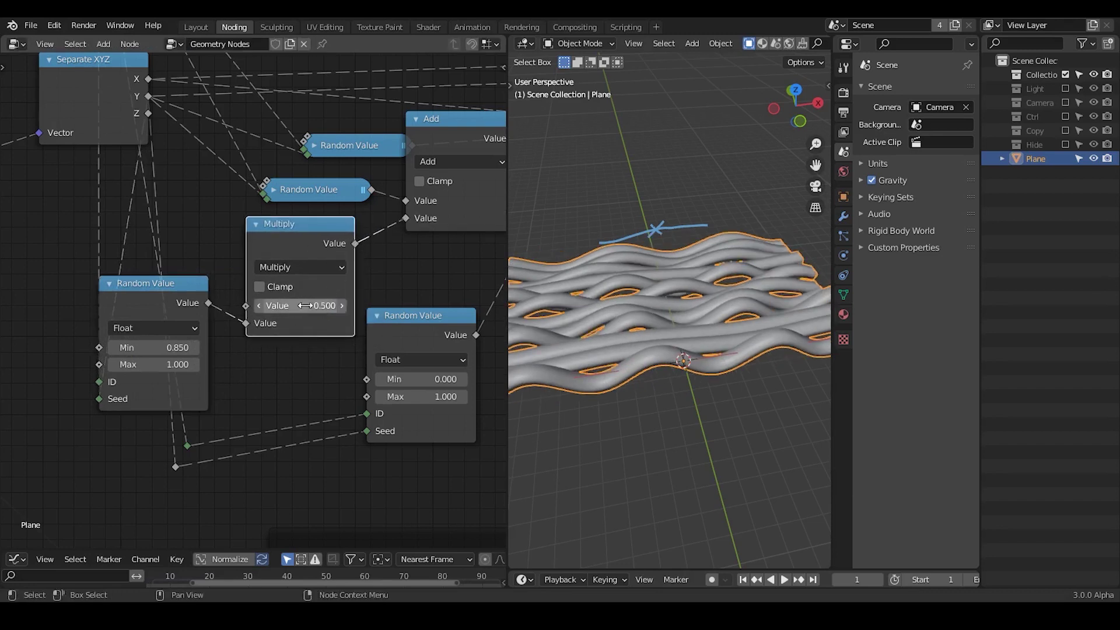
# Try Multiply values of 31.5 and 73.44 with the connected Random Value's Min at 0.1 and Max at 5.
pyautogui.moveTo(301, 306); pyautogui.dragTo(536, 306)
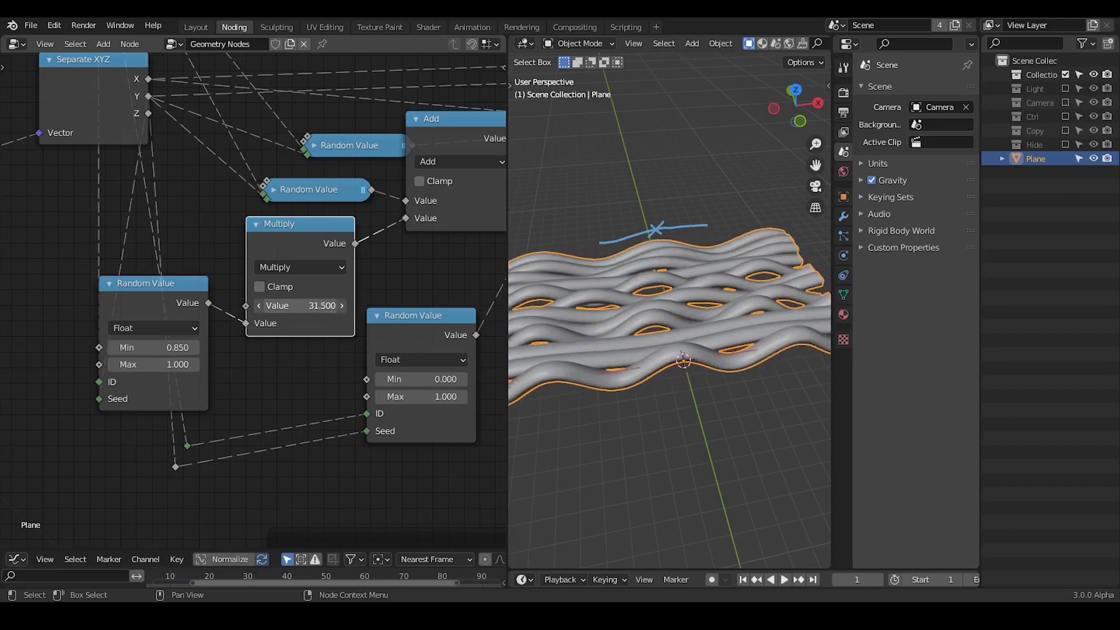
pyautogui.click(150, 348)
pyautogui.write('0.1')
pyautogui.press('Return')
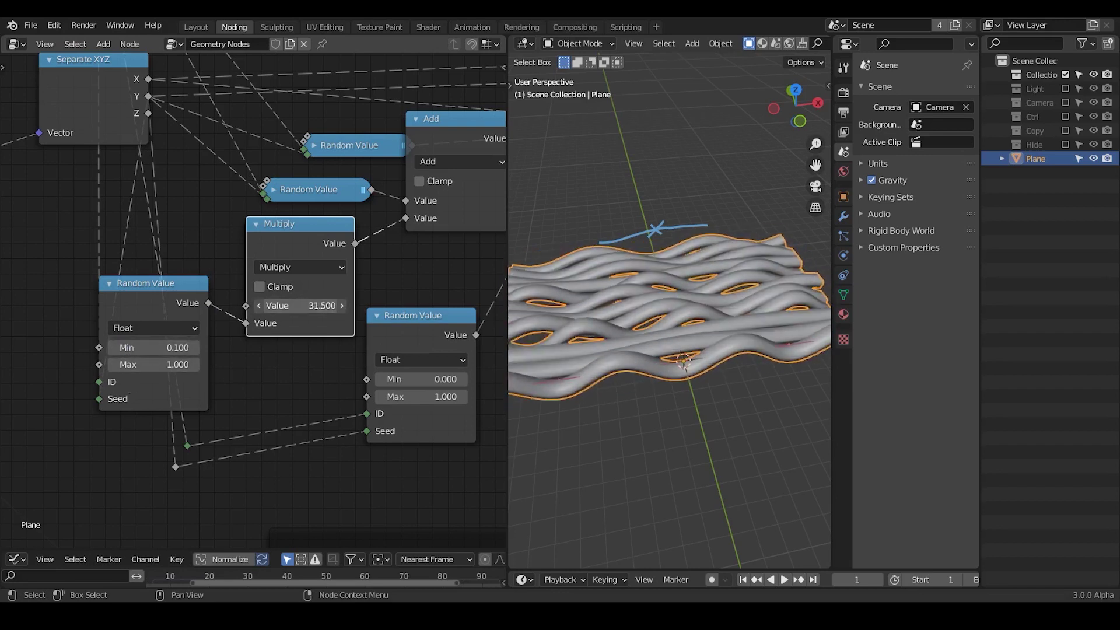
pyautogui.moveTo(300, 306); pyautogui.dragTo(607, 306)
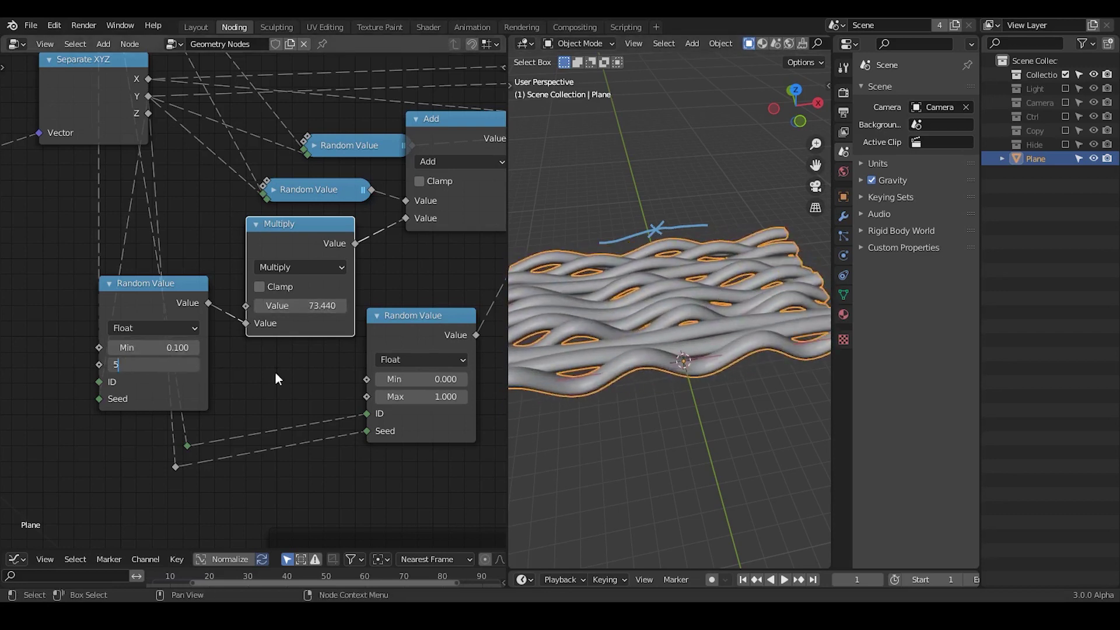
pyautogui.press('Return')
# Set the Random Value feeding Multiply to Min 0 and Max 4, and raise the Multiply value to 99.72.
pyautogui.moveTo(292, 309); pyautogui.dragTo(336, 305)
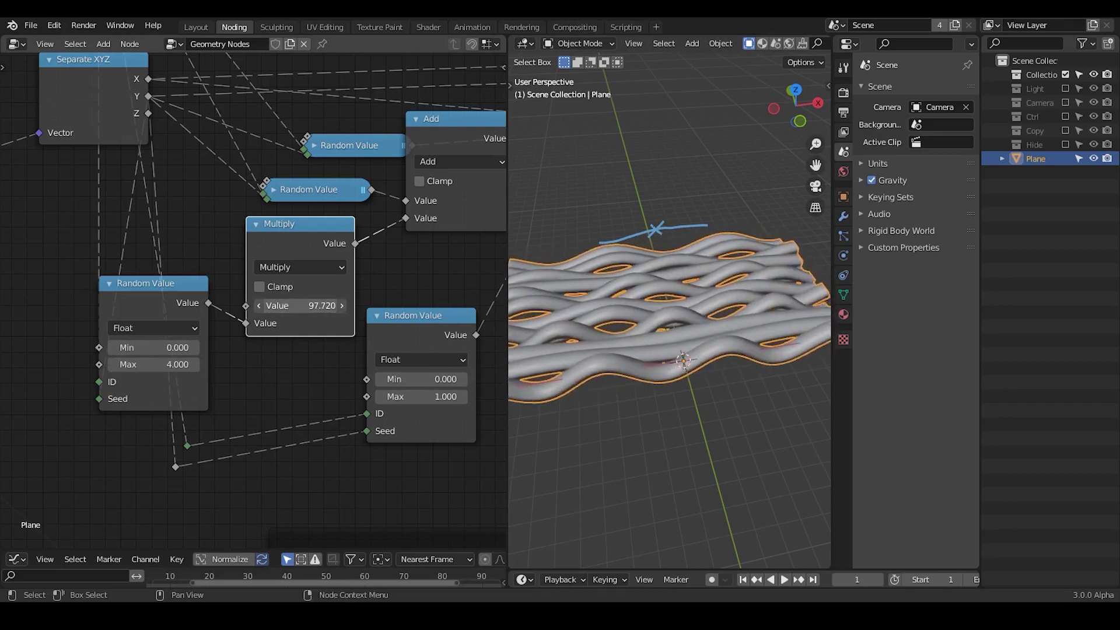
pyautogui.moveTo(301, 306); pyautogui.dragTo(315, 306)
# Collapse the Random Value feeding Multiply and move the Position and Separate XYZ nodes away from the Random Value nodes.
pyautogui.click(115, 283)
pyautogui.moveTo(149, 284); pyautogui.dragTo(158, 307)
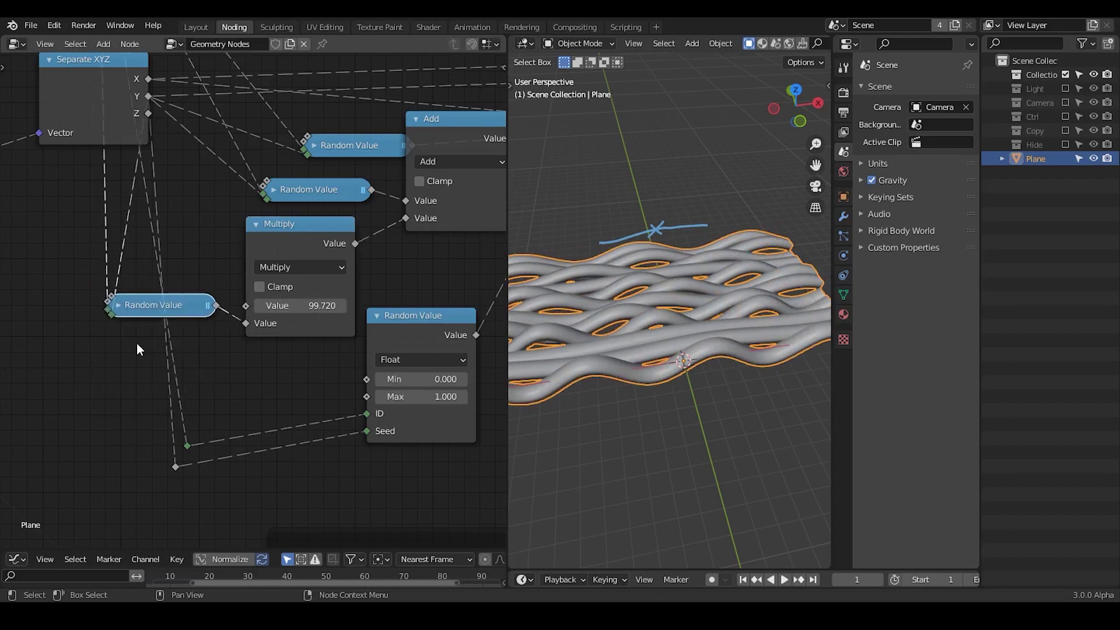
pyautogui.moveTo(136, 344); pyautogui.dragTo(360, 397, button='middle')
pyautogui.scroll(-5, 235, 232)
pyautogui.moveTo(311, 137); pyautogui.dragTo(156, 254)
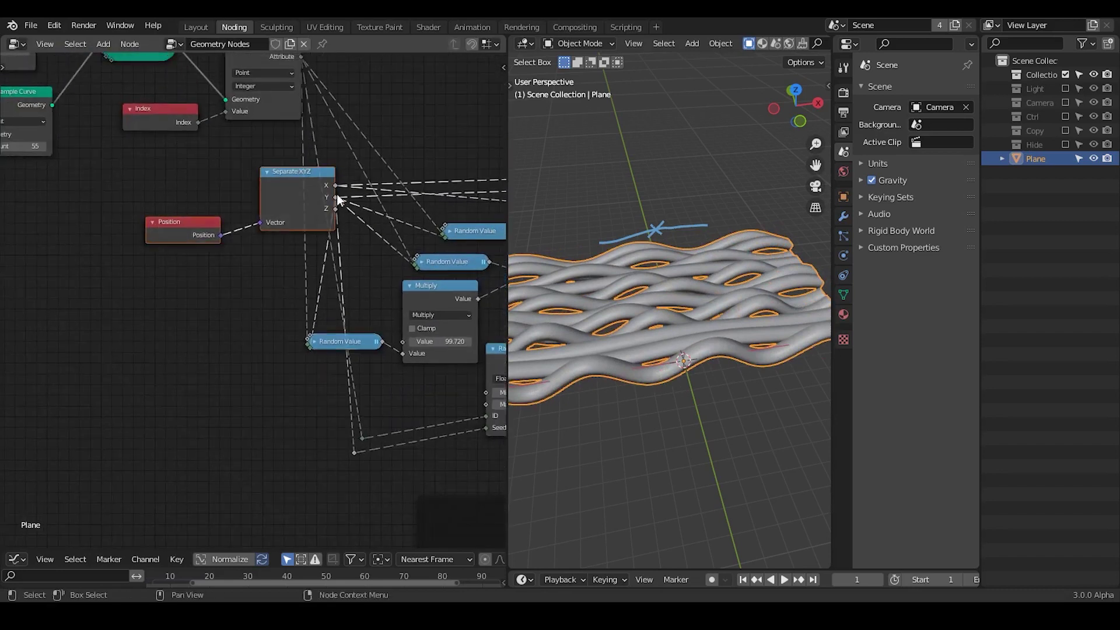
pyautogui.press('g')
pyautogui.click(172, 224)
# Gather the Separate XYZ Y output links to the Random Value nodes into one reroute point and move it clear of the node.
pyautogui.moveTo(359, 333); pyautogui.dragTo(100, 260, button='middle')
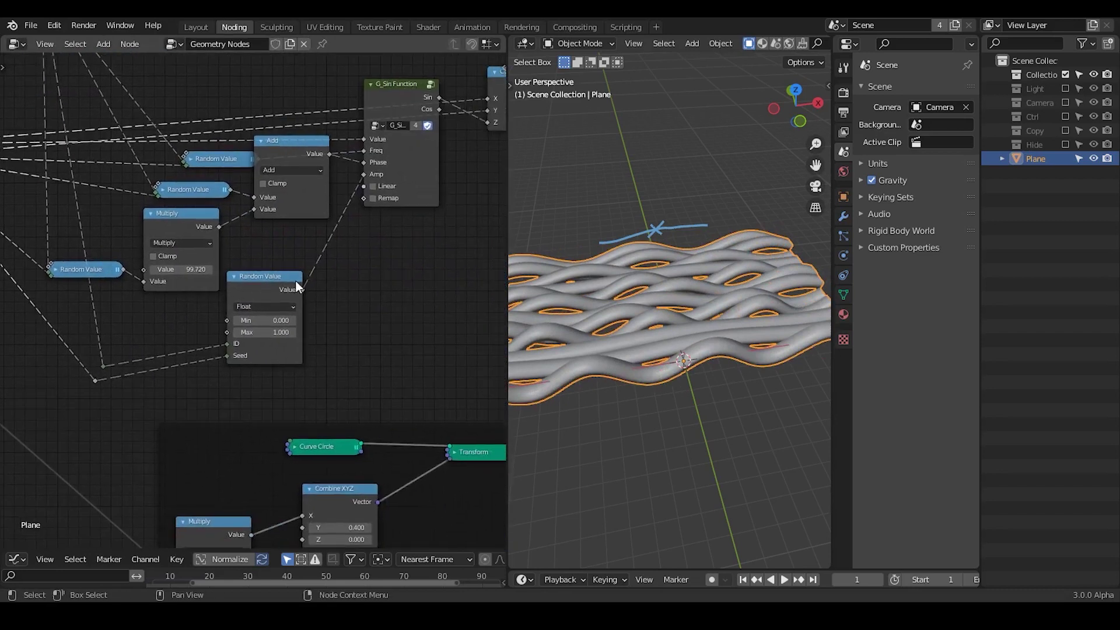
pyautogui.moveTo(302, 293); pyautogui.dragTo(346, 279, button='middle')
pyautogui.moveTo(611, 313); pyautogui.dragTo(642, 306, button='middle')
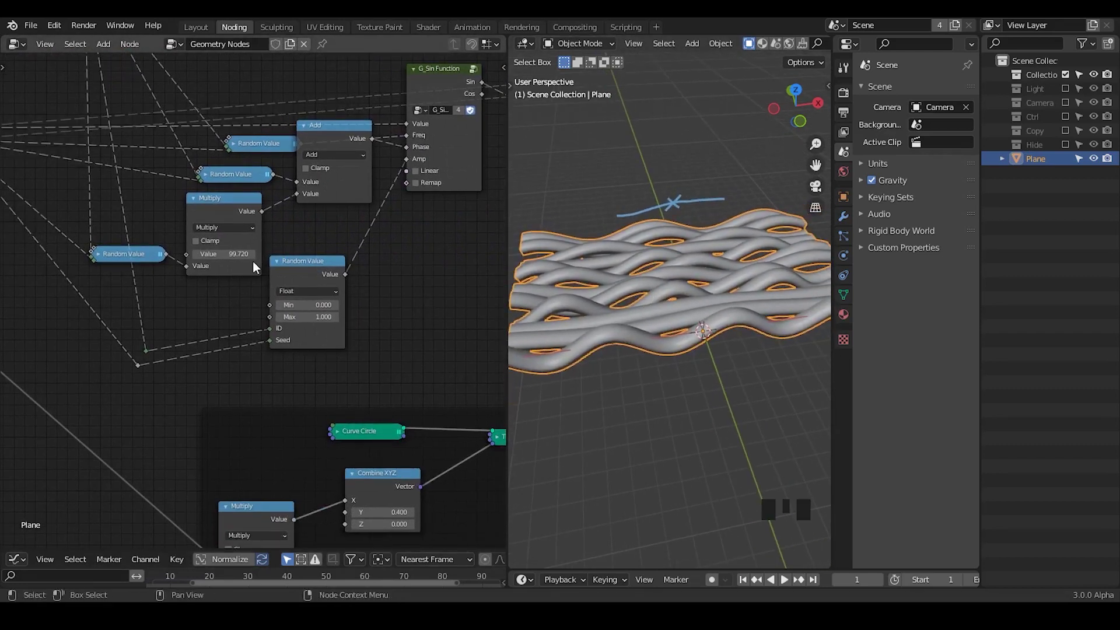
pyautogui.moveTo(107, 252); pyautogui.dragTo(235, 247, button='middle')
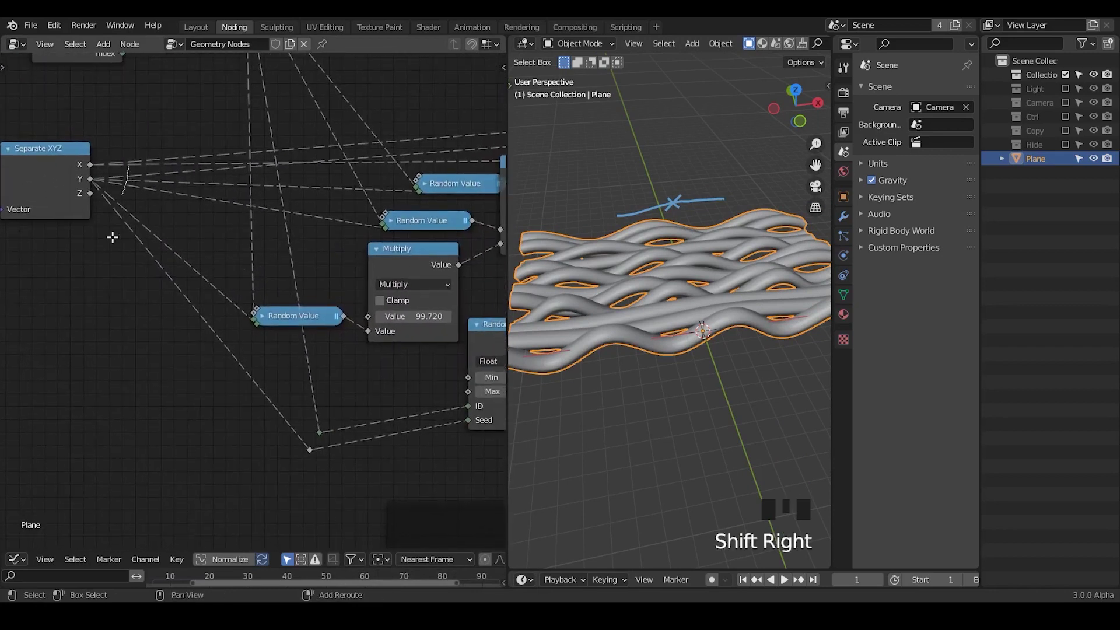
pyautogui.keyDown('shift'); pyautogui.moveTo(113, 237); pyautogui.dragTo(112, 240, button='right'); pyautogui.keyUp('shift')
pyautogui.press('g')
pyautogui.click(231, 262)
# Insert an Add math node between the Separate XYZ Y output and the shared reroute point.
pyautogui.moveTo(269, 267)
pyautogui.mouseDown(button='middle')
pyautogui.moveTo(382, 268)
pyautogui.moveTo(371, 268)
pyautogui.mouseUp(button='middle')
pyautogui.click(252, 260)
pyautogui.hotkey('ctrl', 'a')
pyautogui.write('math')
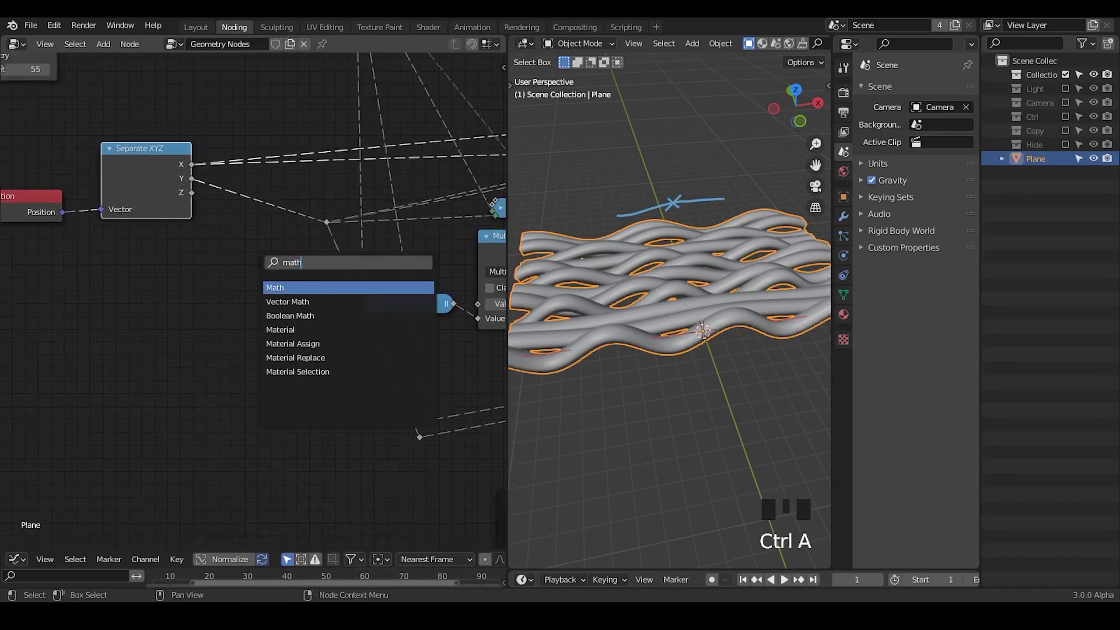
pyautogui.press('Return')
pyautogui.click(220, 217)
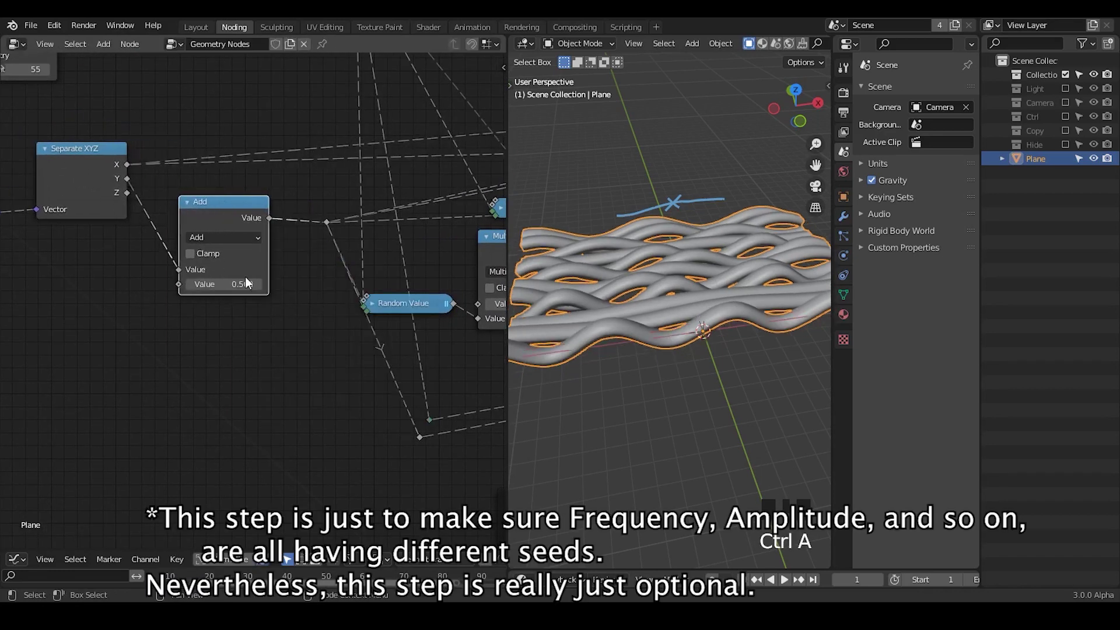
# Link the Separate XYZ Y output directly to the Combine XYZ Y input and set the Add value to 52.
pyautogui.moveTo(231, 281); pyautogui.dragTo(295, 277)
pyautogui.moveTo(304, 273); pyautogui.dragTo(243, 265, button='middle')
pyautogui.moveTo(242, 265); pyautogui.dragTo(46, 255, button='middle')
pyautogui.moveTo(467, 188); pyautogui.dragTo(325, 193, button='middle')
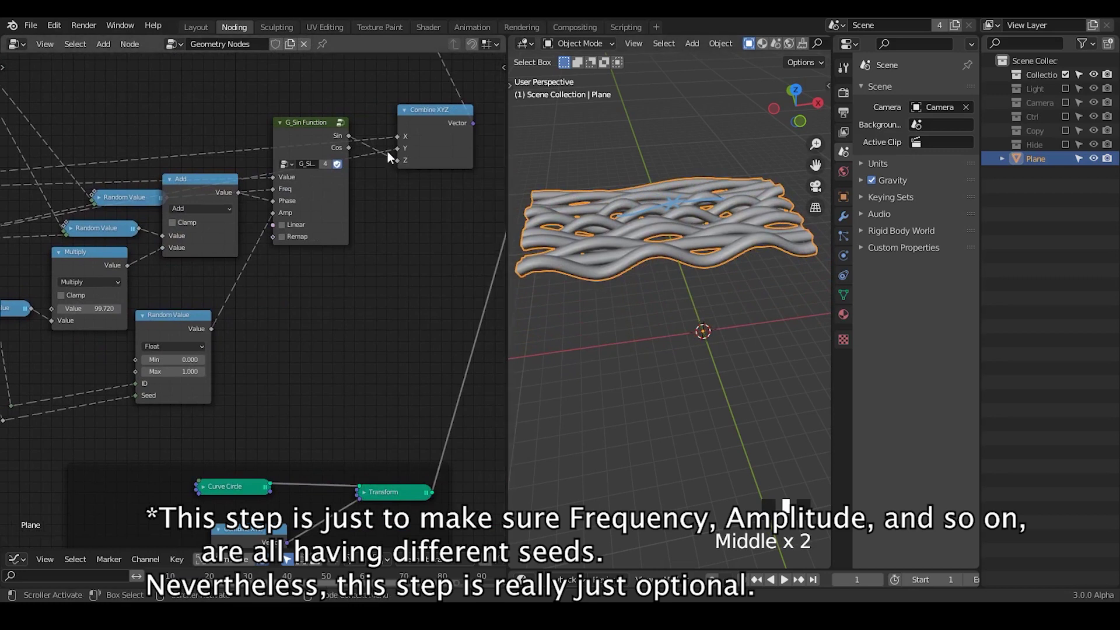
pyautogui.moveTo(377, 235); pyautogui.dragTo(209, 270, button='middle')
pyautogui.moveTo(23, 226); pyautogui.dragTo(363, 201)
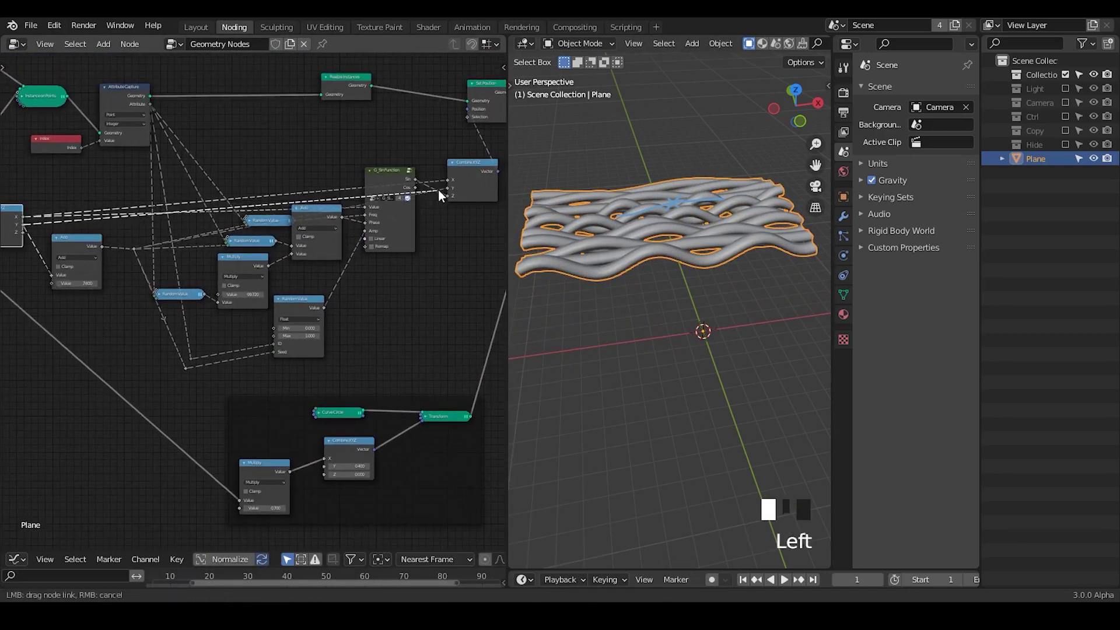
pyautogui.moveTo(450, 191); pyautogui.dragTo(448, 189)
pyautogui.moveTo(115, 289); pyautogui.dragTo(234, 207, button='middle')
pyautogui.moveTo(177, 231); pyautogui.dragTo(290, 230)
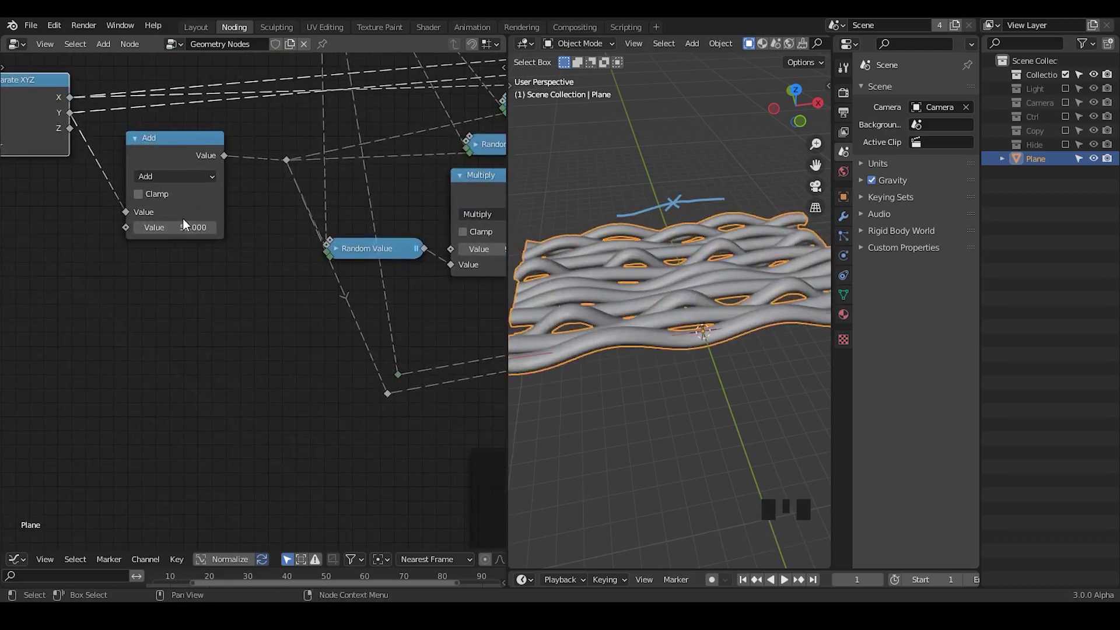
# Spread out the Random Value feeding Multiply, the ID and Seed reroutes, and the shared reroute to clear space beside the Add node.
pyautogui.moveTo(341, 251); pyautogui.dragTo(262, 274, button='middle')
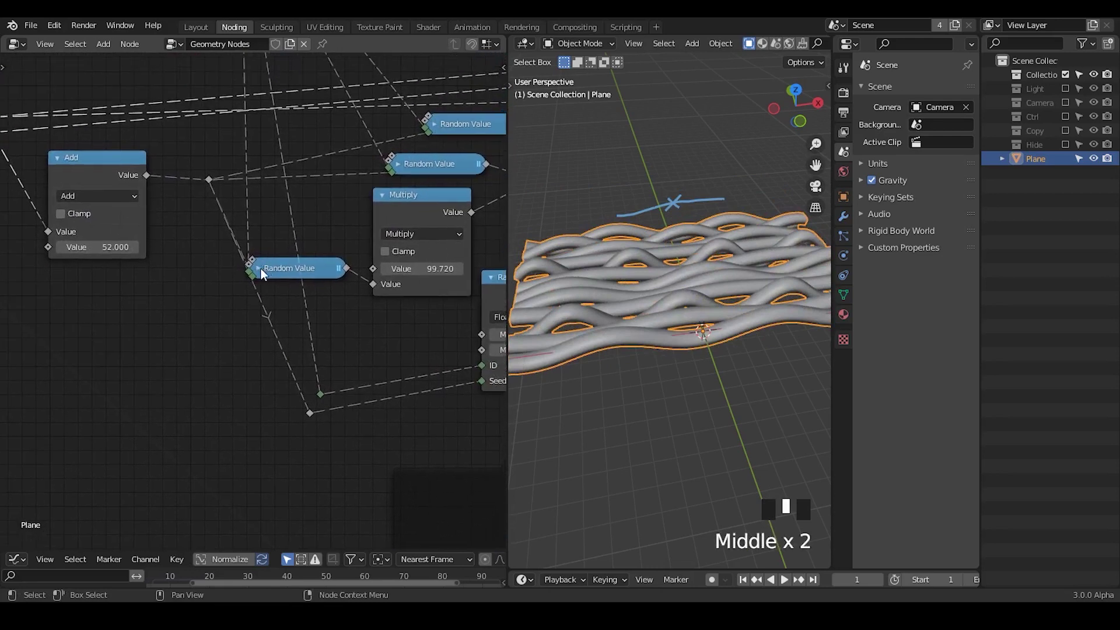
pyautogui.moveTo(261, 274); pyautogui.dragTo(272, 229)
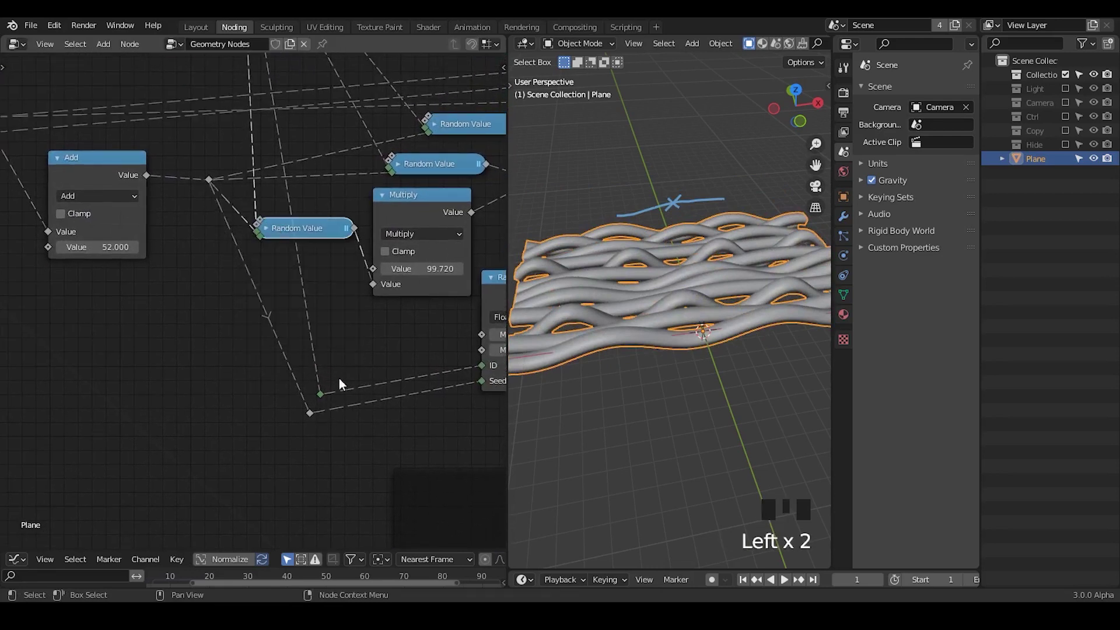
pyautogui.moveTo(354, 349); pyautogui.dragTo(250, 473)
pyautogui.press('g')
pyautogui.click(279, 375)
pyautogui.moveTo(345, 338); pyautogui.dragTo(188, 337, button='middle')
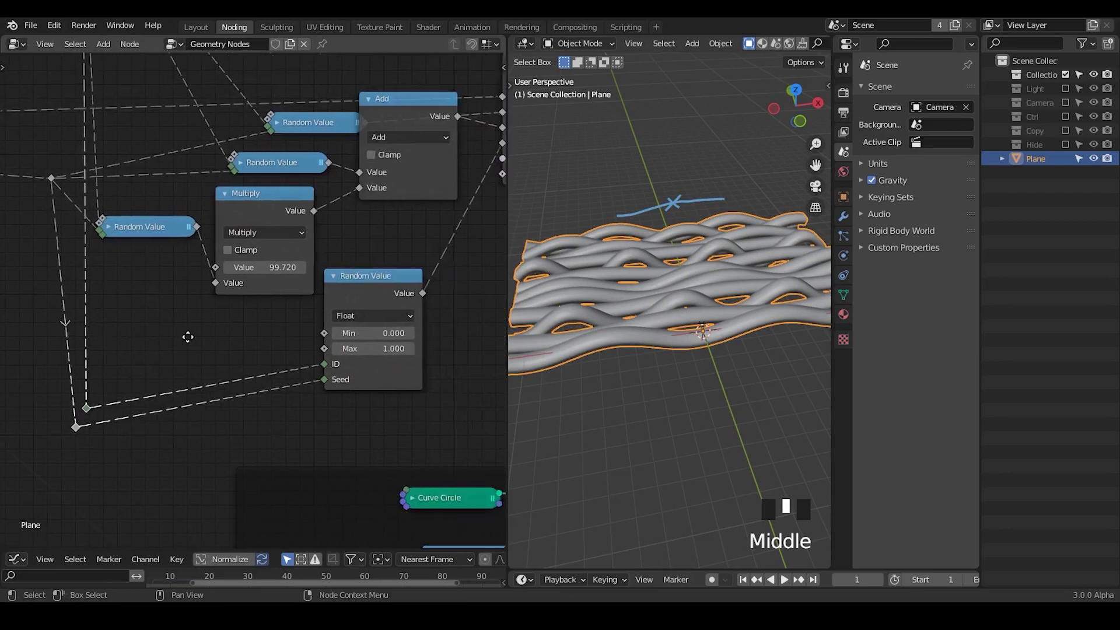
pyautogui.moveTo(165, 232); pyautogui.dragTo(350, 245, button='middle')
pyautogui.click(237, 192)
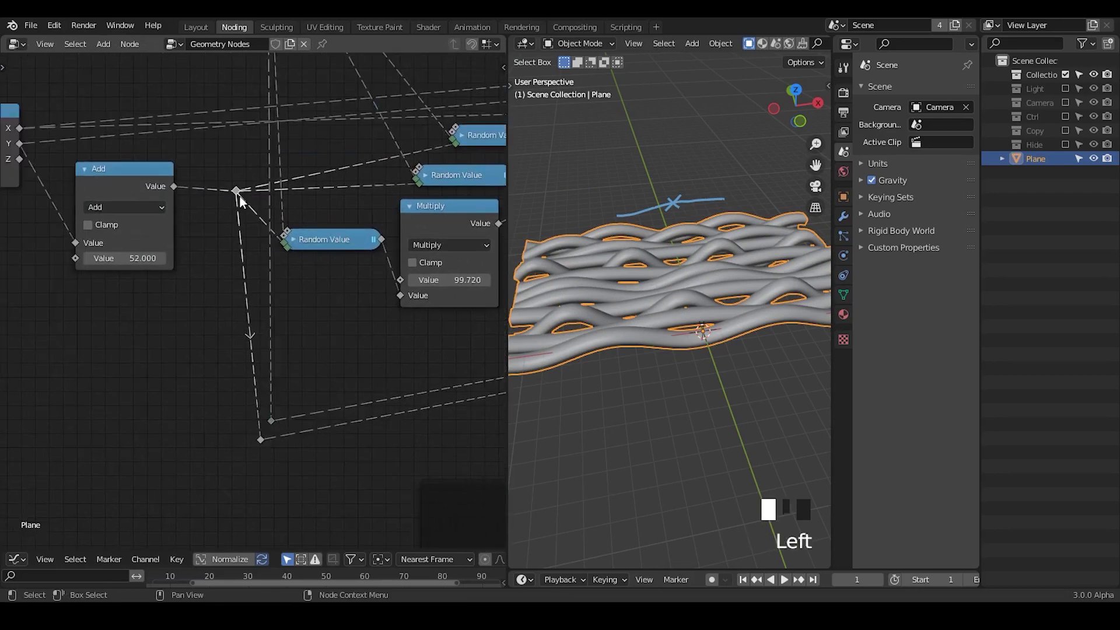
pyautogui.press('g')
pyautogui.click(204, 176)
# Duplicate the Add node onto the seed link of the uppermost Random Value and change it to Multiply with value 4.
pyautogui.click(146, 178)
pyautogui.hotkey('shift', 'd')
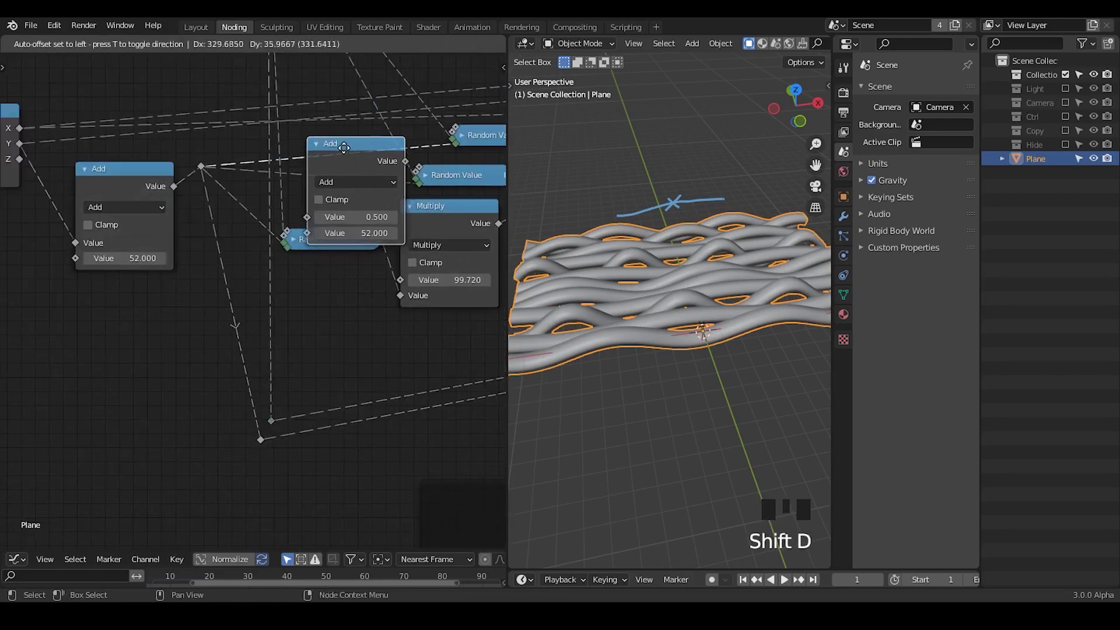
pyautogui.click(337, 156)
pyautogui.click(347, 191)
pyautogui.click(345, 182)
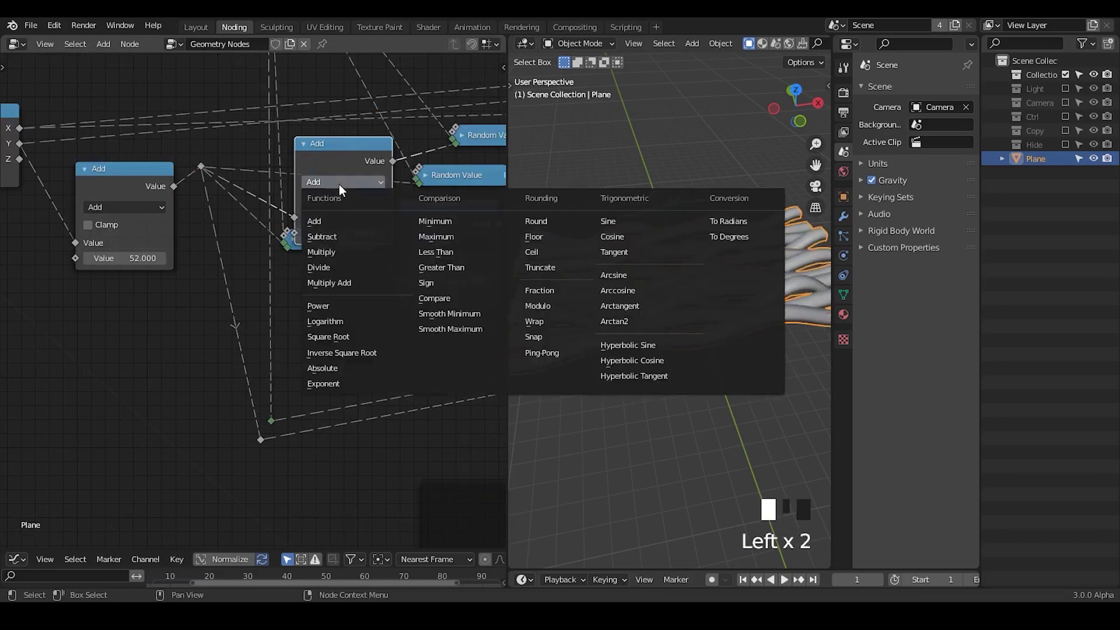
pyautogui.click(321, 250)
pyautogui.write('4')
pyautogui.press('Return')
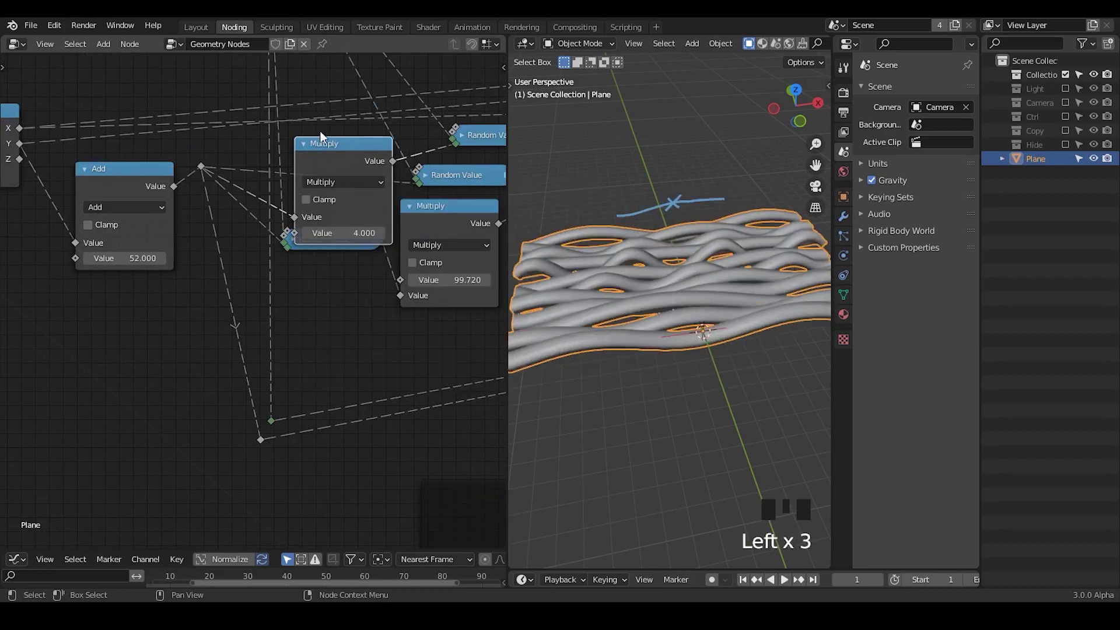
# Collapse the Multiply node and duplicate it onto the second Random Value's seed link with value 15.
pyautogui.click(304, 144)
pyautogui.moveTo(327, 141); pyautogui.dragTo(309, 146)
pyautogui.hotkey('shift', 'd')
pyautogui.click(311, 184)
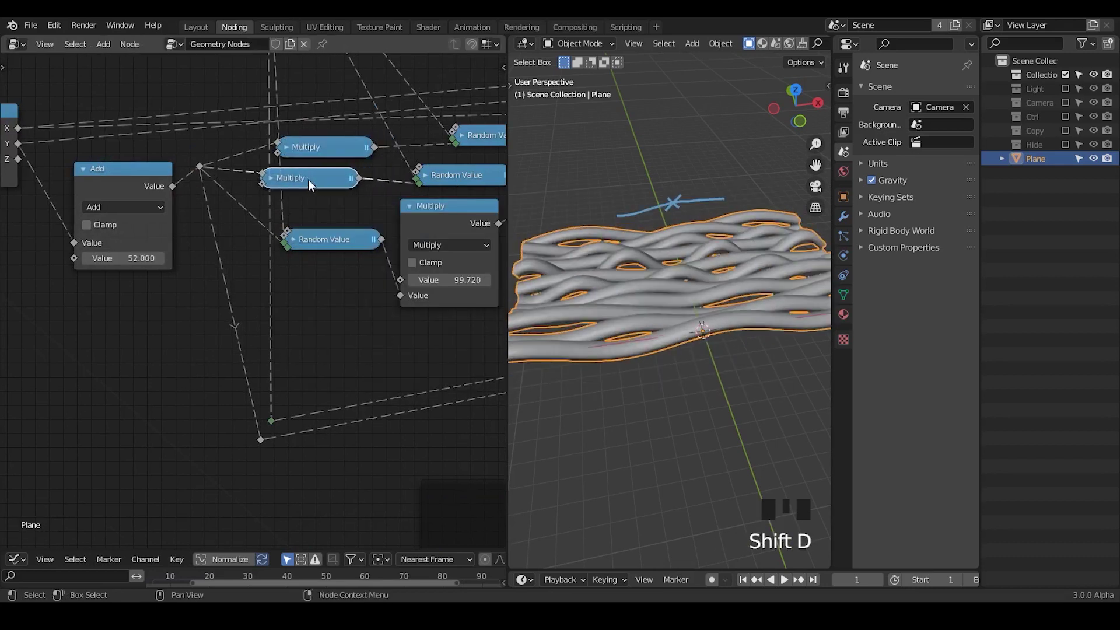
pyautogui.click(270, 177)
pyautogui.moveTo(302, 261); pyautogui.dragTo(327, 315)
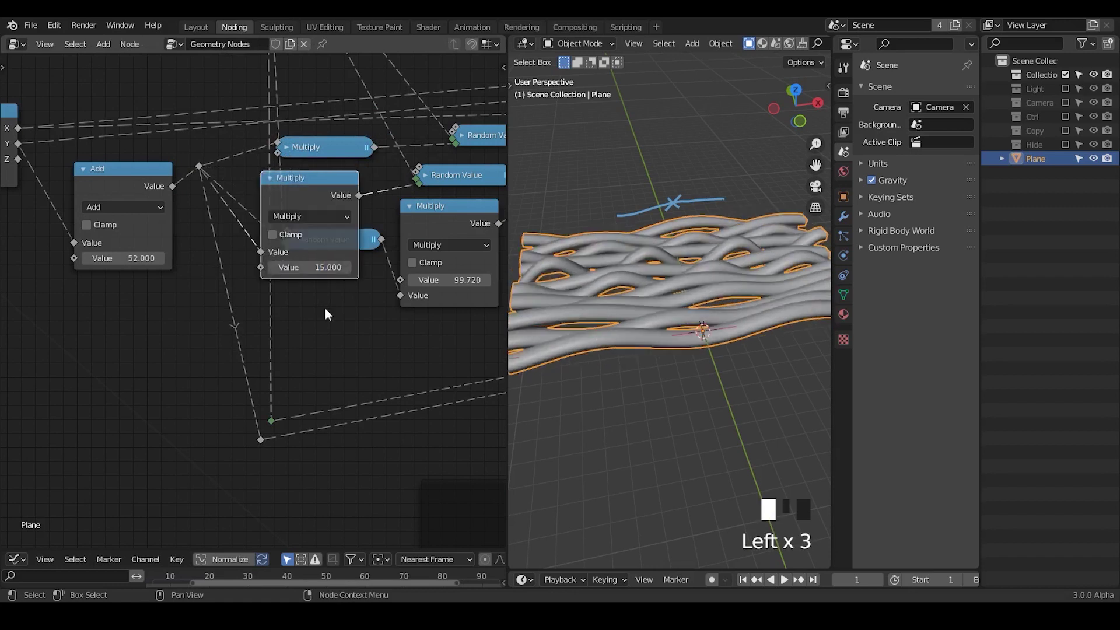
# Collapse that Multiply and duplicate it onto the seed link of the third Random Value with value 25.
pyautogui.click(271, 178)
pyautogui.click(315, 185)
pyautogui.hotkey('shift', 'd')
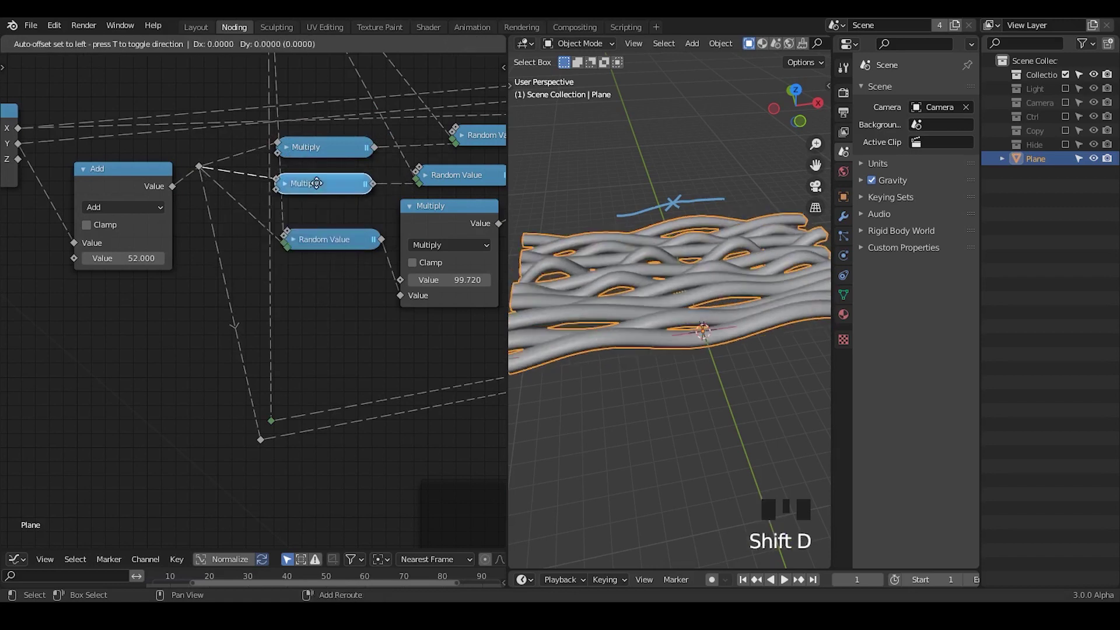
pyautogui.click(172, 212)
pyautogui.click(140, 213)
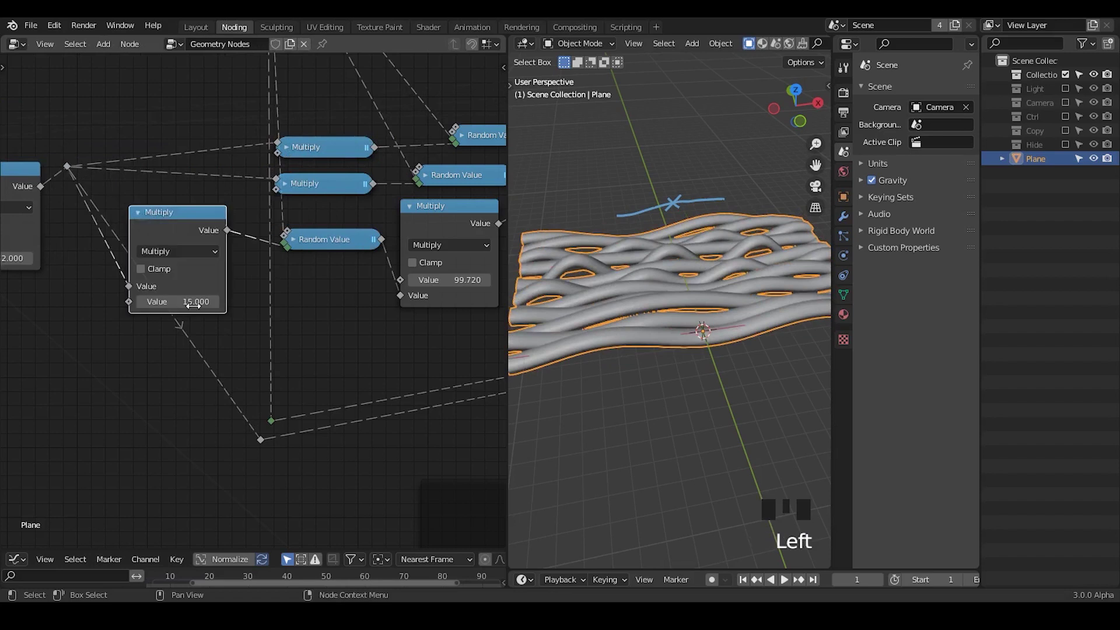
pyautogui.write('25')
pyautogui.press('Return')
# Collapse the third Multiply and duplicate it onto the link to the amplitude Random Value's seed reroute with value 55.
pyautogui.click(138, 212)
pyautogui.click(140, 214)
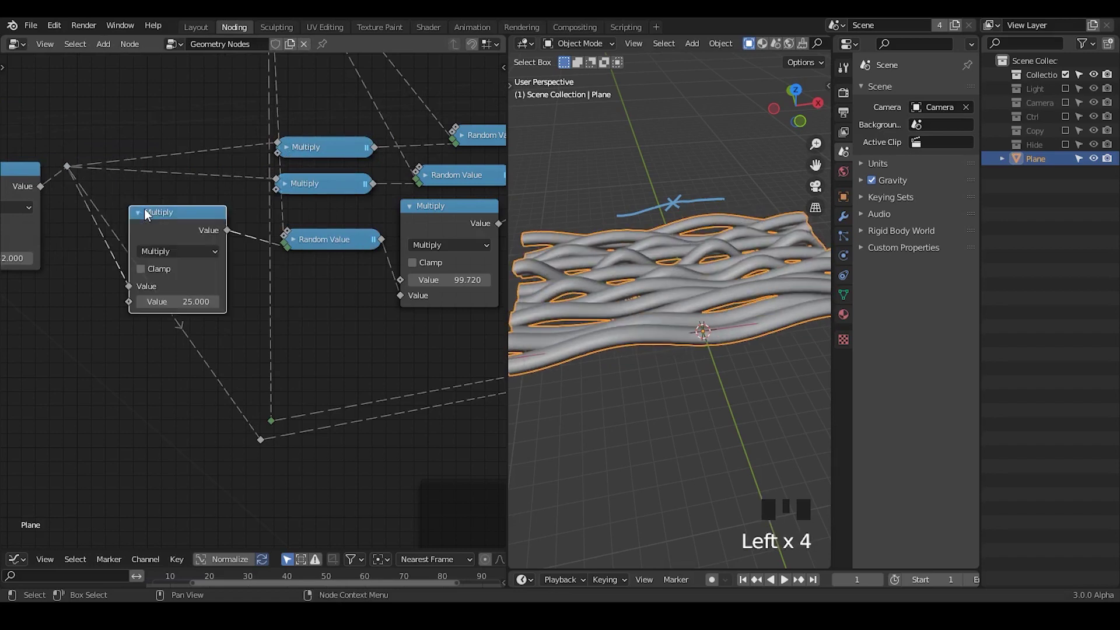
pyautogui.click(138, 211)
pyautogui.click(149, 216)
pyautogui.hotkey('shift', 'd')
pyautogui.click(145, 285)
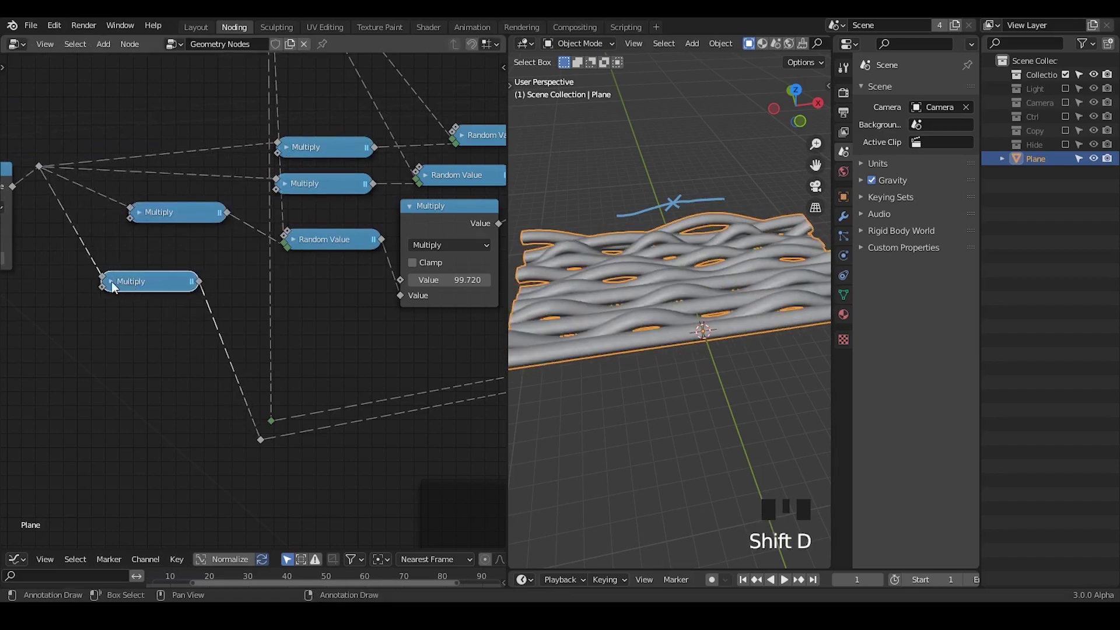
pyautogui.click(110, 283)
pyautogui.press('Return')
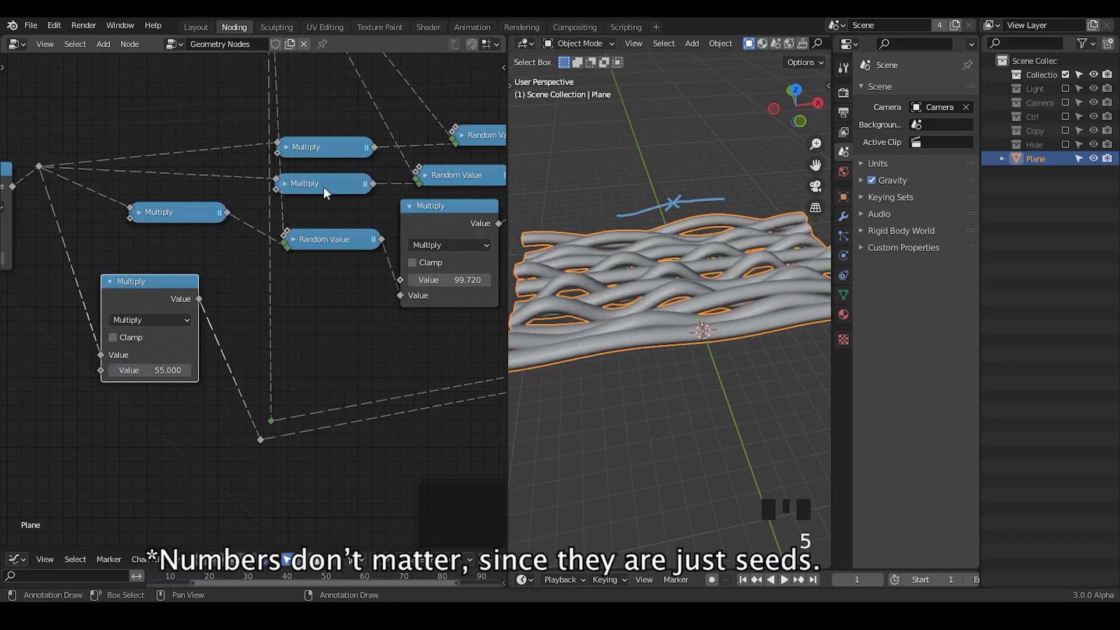
# Collapse the last Multiply and arrange the four seed Multiply nodes in a rough column.
pyautogui.moveTo(324, 187); pyautogui.dragTo(187, 177)
pyautogui.click(123, 283)
pyautogui.moveTo(124, 282); pyautogui.dragTo(125, 321)
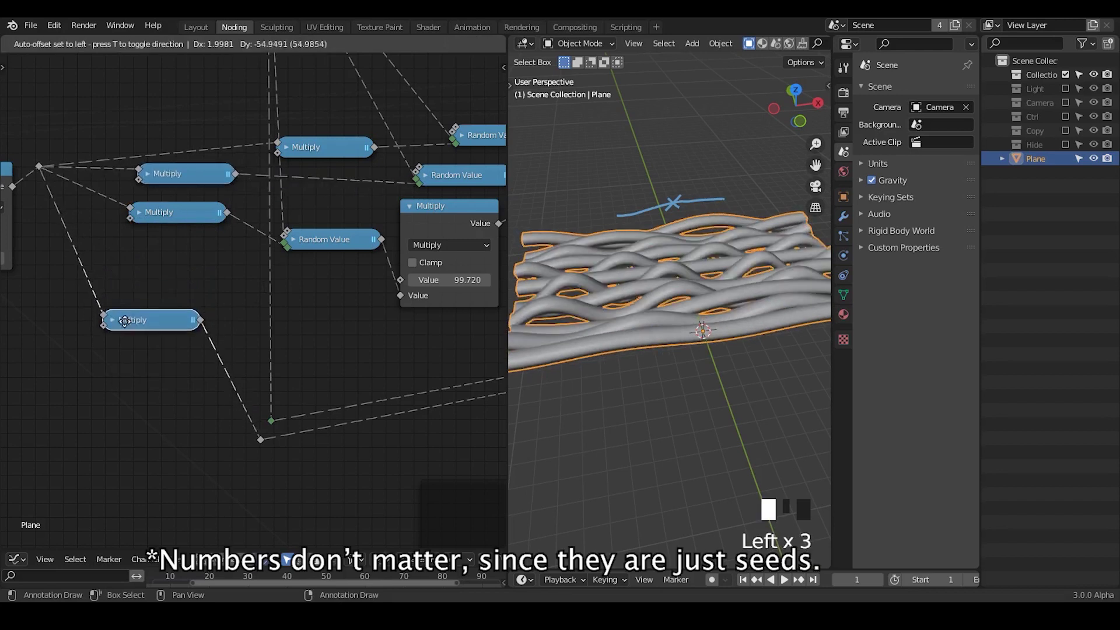
pyautogui.moveTo(318, 146); pyautogui.dragTo(168, 141)
# Join the four seed Multiply nodes into one frame and shift the frame slightly down.
pyautogui.moveTo(230, 112); pyautogui.dragTo(110, 355)
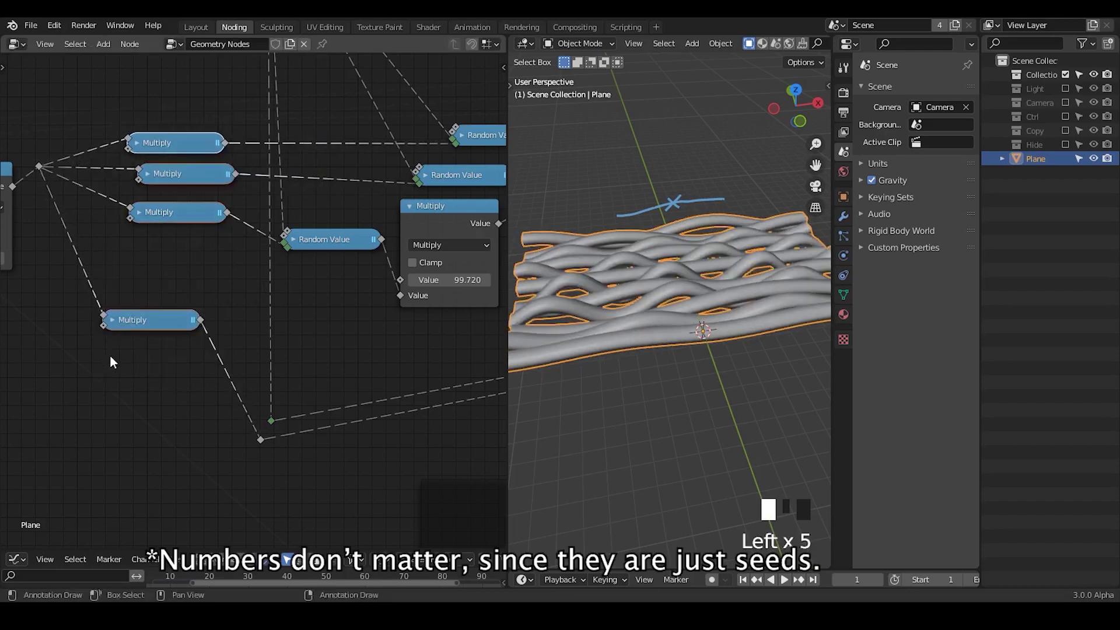
pyautogui.hotkey('ctrl', 'j')
pyautogui.moveTo(213, 231); pyautogui.dragTo(213, 261)
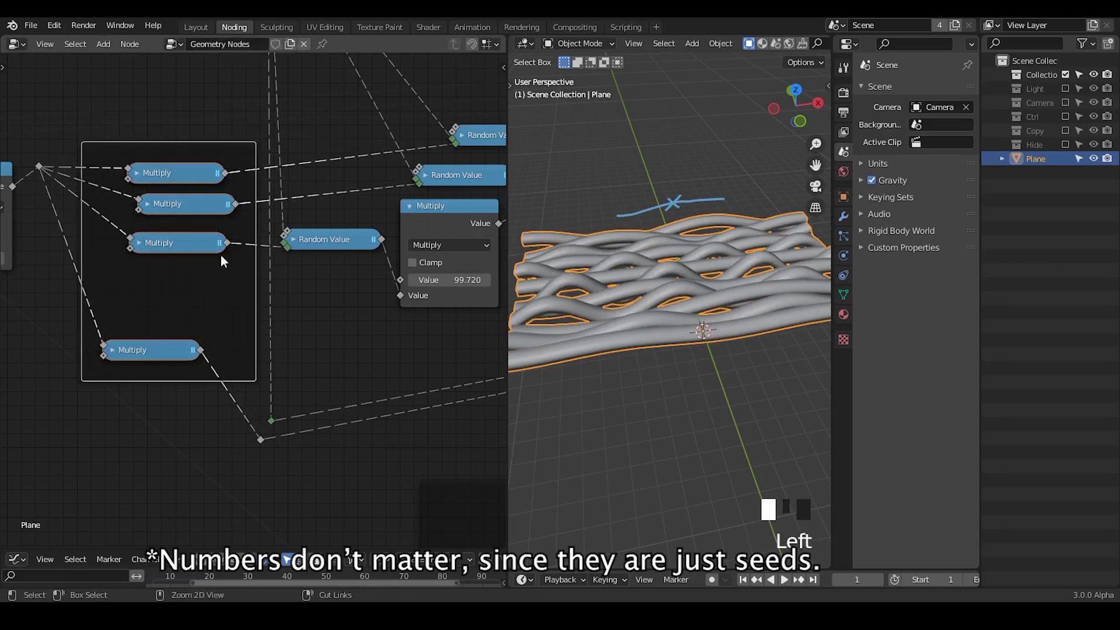
# Move the two reroutes feeding the amplitude Random Value's ID and Seed inputs closer to that node.
pyautogui.keyDown('ctrl'); pyautogui.moveTo(222, 257); pyautogui.dragTo(251, 304, button='middle'); pyautogui.keyUp('ctrl')
pyautogui.moveTo(285, 347); pyautogui.dragTo(250, 391)
pyautogui.press('g')
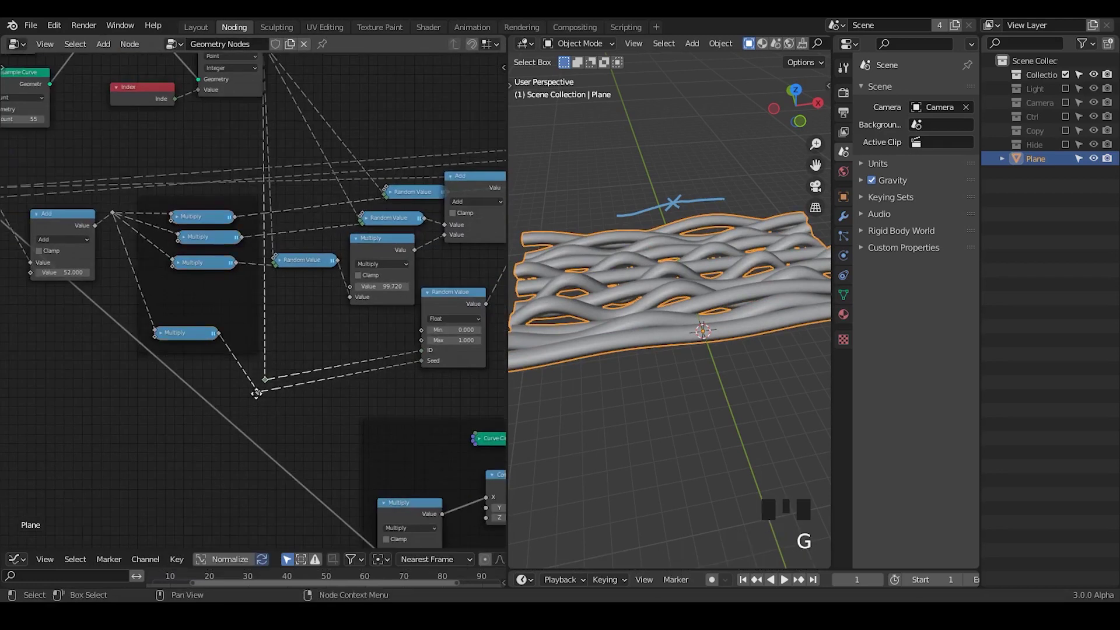
pyautogui.click(360, 325)
# Toggle the G_Sin Function's Linear option on and off to compare the curve shapes, leaving it off.
pyautogui.moveTo(359, 326); pyautogui.dragTo(240, 277, button='middle')
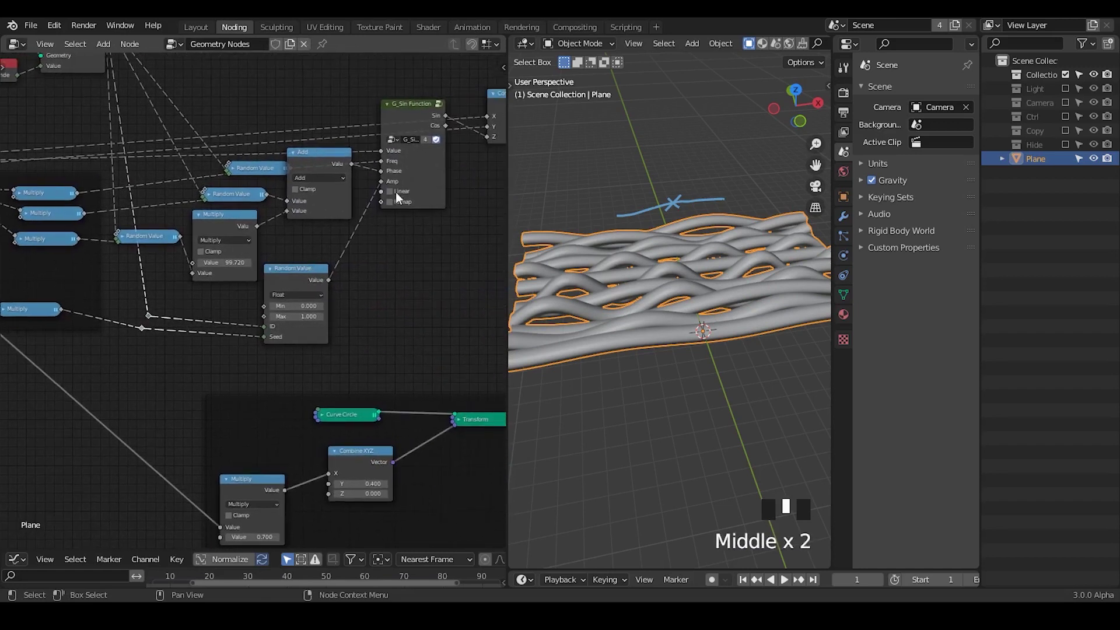
pyautogui.moveTo(393, 285); pyautogui.dragTo(280, 335, button='middle')
pyautogui.keyDown('ctrl'); pyautogui.moveTo(322, 327); pyautogui.dragTo(309, 198, button='middle'); pyautogui.keyUp('ctrl')
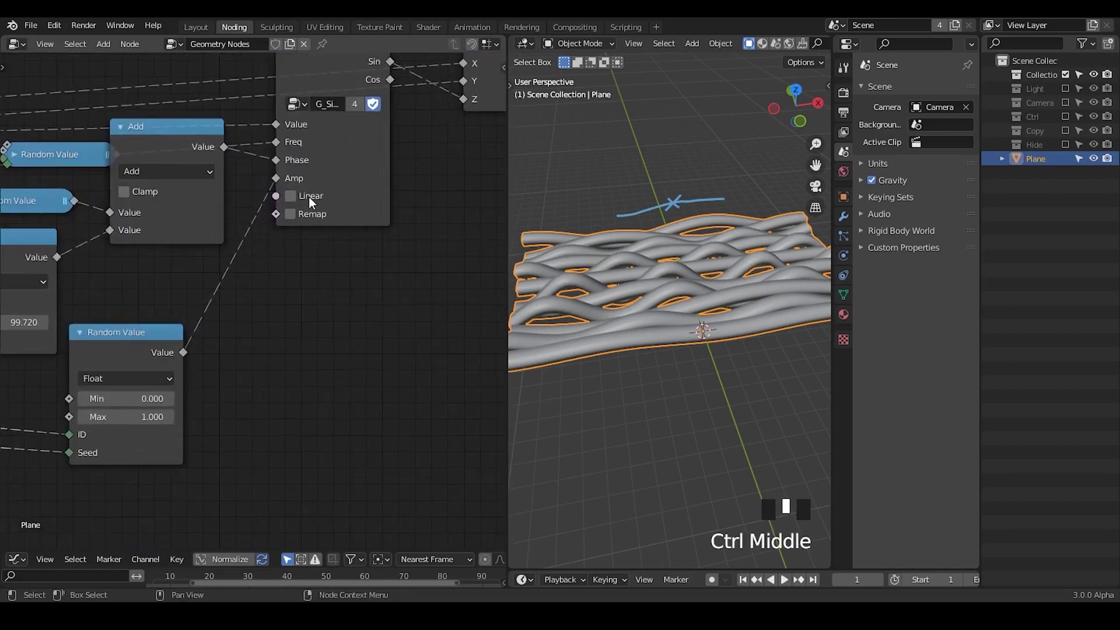
pyautogui.click(306, 198)
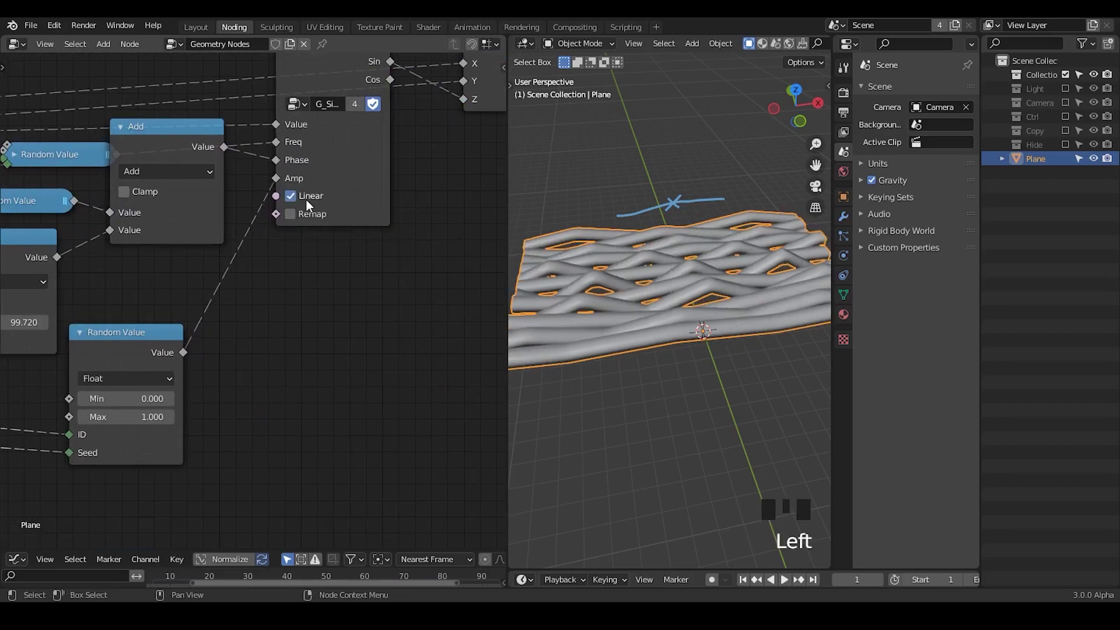
pyautogui.moveTo(597, 330); pyautogui.dragTo(619, 264, button='middle')
pyautogui.click(310, 198)
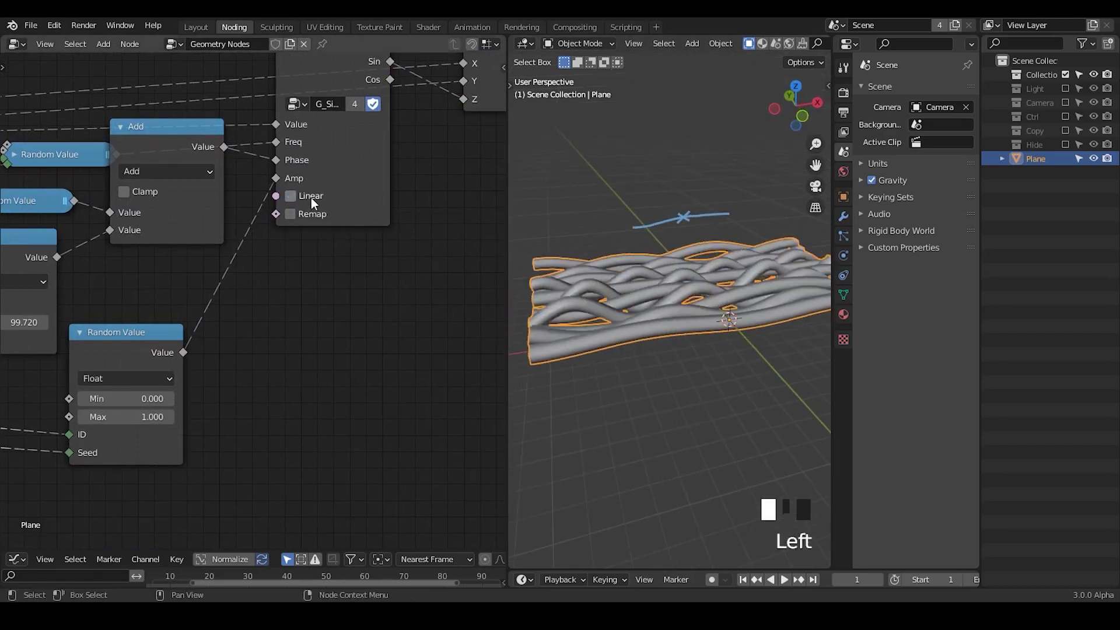
pyautogui.click(310, 197)
pyautogui.click(310, 197)
pyautogui.click(310, 197)
pyautogui.click(310, 197)
pyautogui.click(310, 197)
pyautogui.click(311, 198)
pyautogui.click(311, 197)
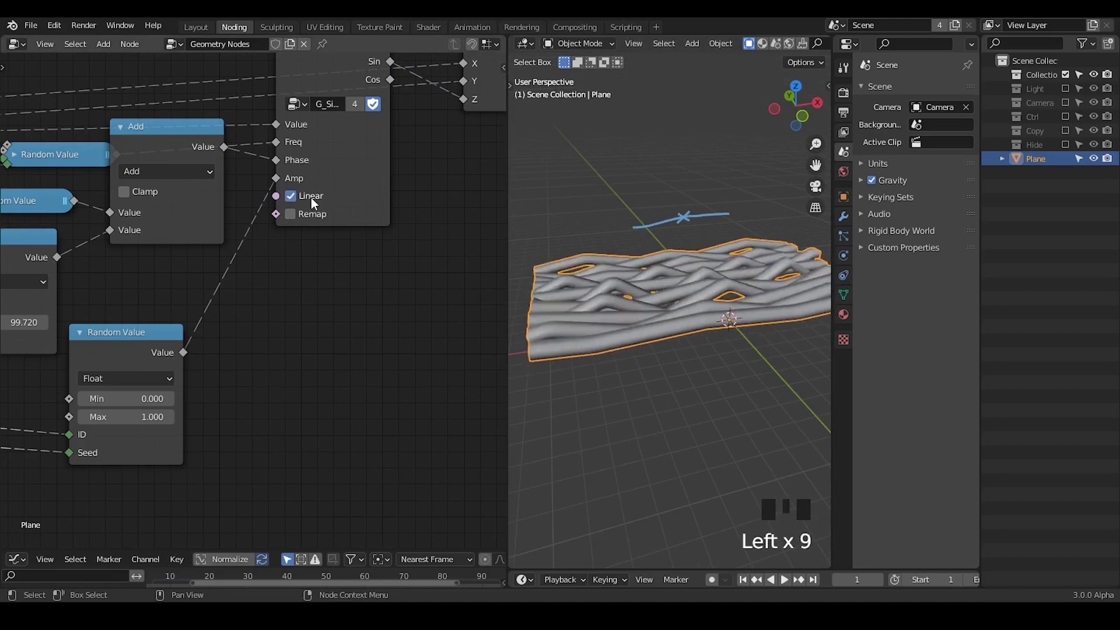
pyautogui.click(311, 198)
# Move the Set Position, Curve to Mesh and Group Output nodes further away from the Combine XYZ node.
pyautogui.keyDown('ctrl'); pyautogui.moveTo(358, 283); pyautogui.dragTo(324, 349, button='middle'); pyautogui.keyUp('ctrl')
pyautogui.moveTo(310, 325); pyautogui.dragTo(151, 416, button='middle')
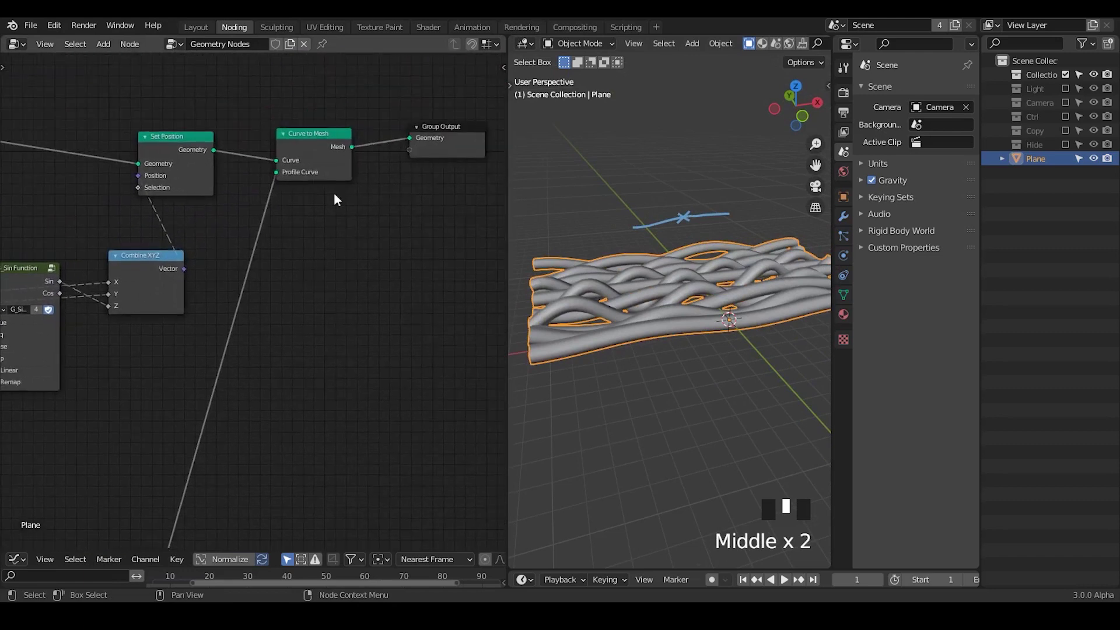
pyautogui.moveTo(442, 116); pyautogui.dragTo(164, 205)
pyautogui.press('g')
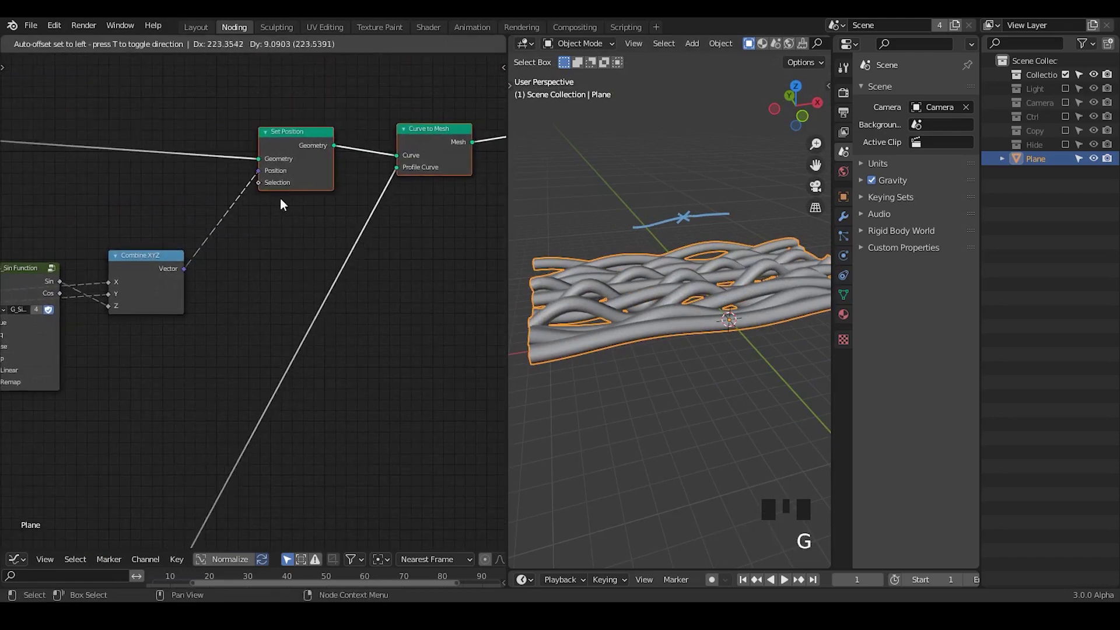
pyautogui.click(282, 202)
# Widen the 3D viewport beside the node editor and orbit to view the woven tubes from the front.
pyautogui.moveTo(334, 281); pyautogui.dragTo(271, 238, button='middle')
pyautogui.moveTo(525, 295); pyautogui.dragTo(532, 248, button='middle')
pyautogui.moveTo(509, 213); pyautogui.dragTo(363, 227)
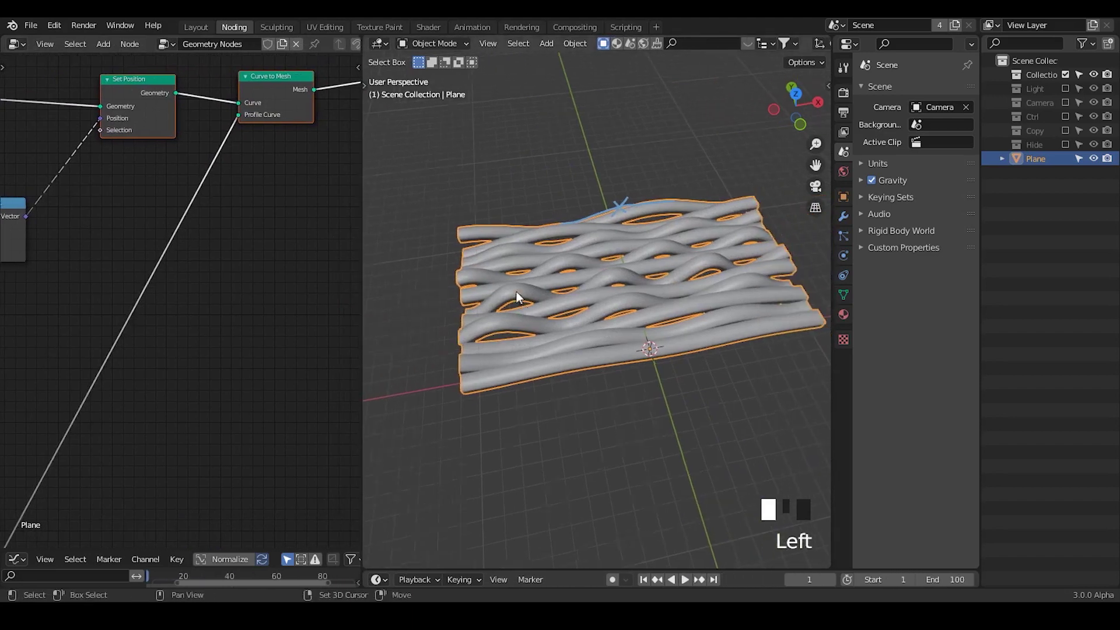
pyautogui.moveTo(518, 300); pyautogui.dragTo(527, 221, button='middle')
# Annotate a line across the tubes near each end, hatch both end regions with diagonal strokes, and deselect the plane.
pyautogui.moveTo(528, 150); pyautogui.dragTo(521, 380)
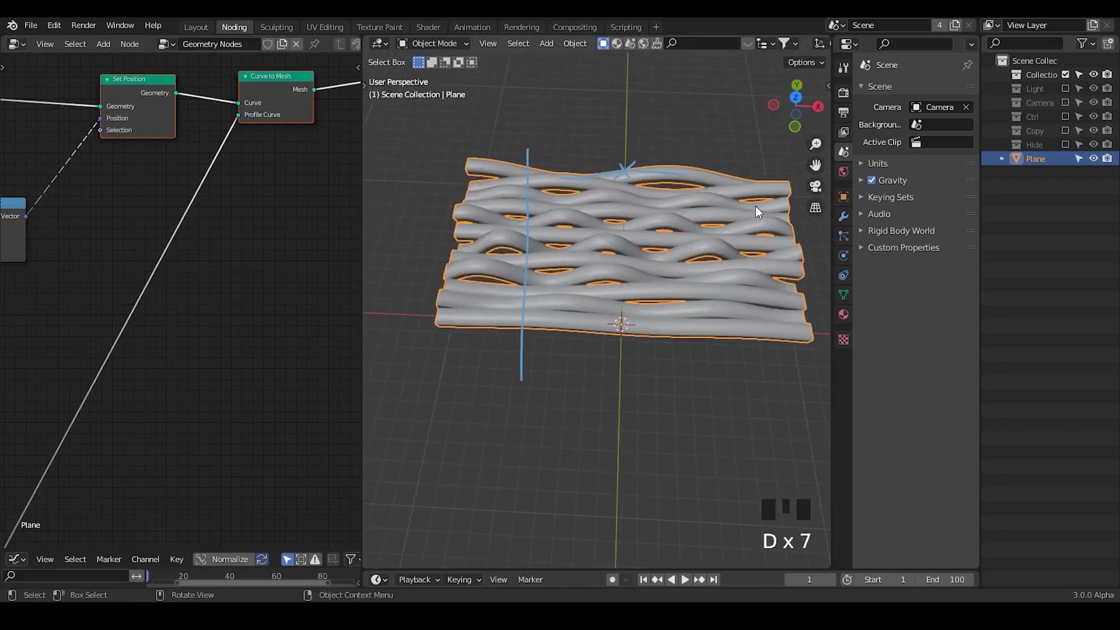
pyautogui.moveTo(734, 135); pyautogui.dragTo(733, 423)
pyautogui.moveTo(556, 249); pyautogui.dragTo(523, 202, button='middle')
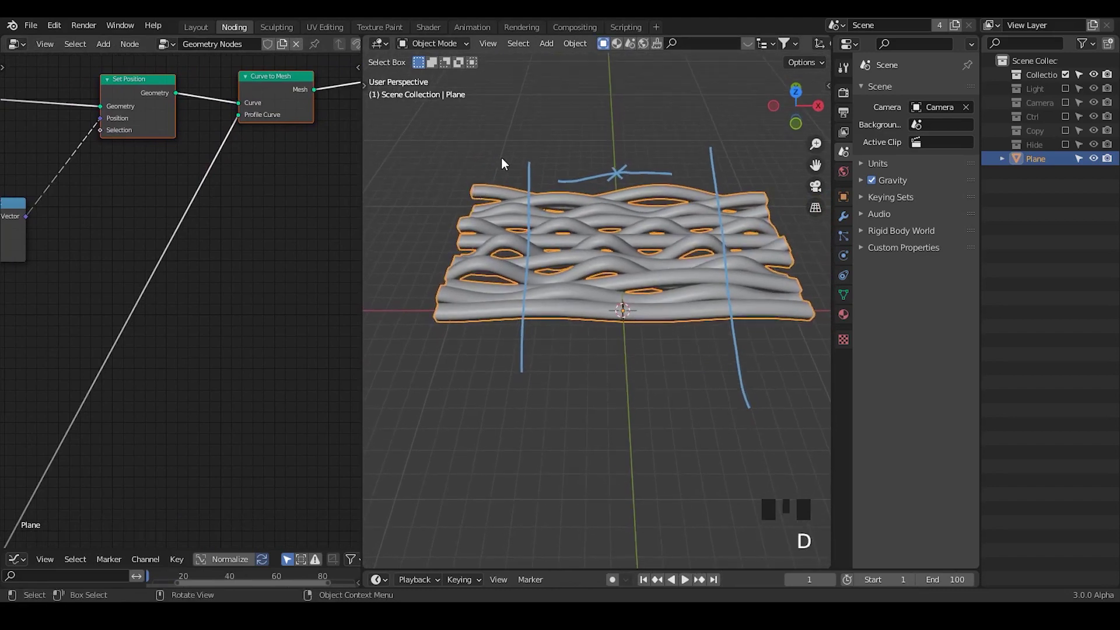
pyautogui.moveTo(500, 158); pyautogui.dragTo(433, 226)
pyautogui.moveTo(512, 205); pyautogui.dragTo(433, 284)
pyautogui.moveTo(516, 300); pyautogui.dragTo(423, 373)
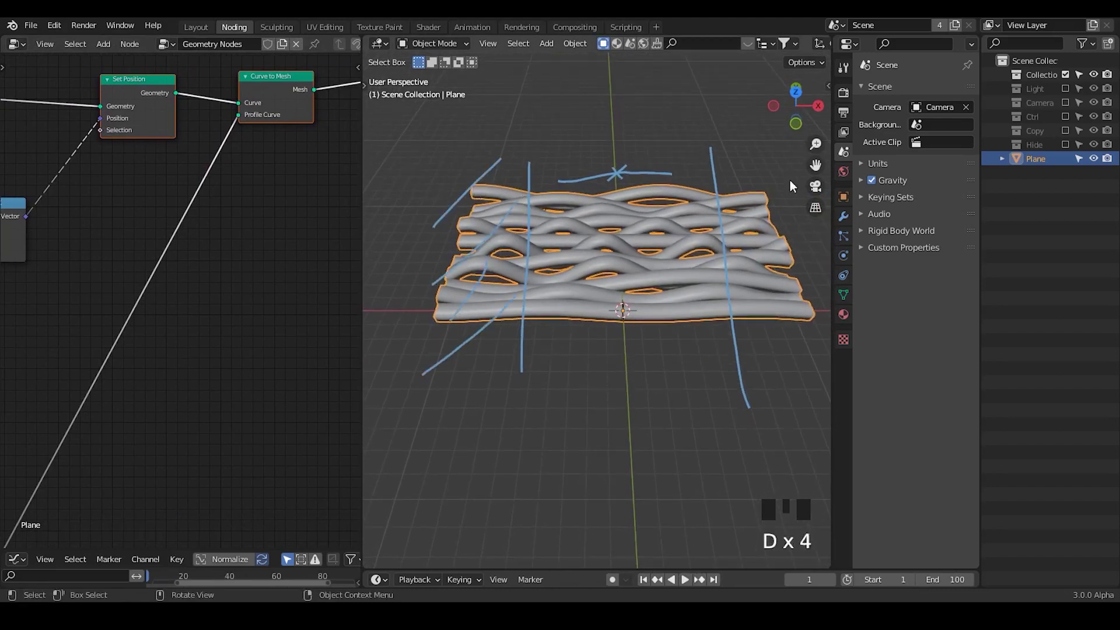
pyautogui.moveTo(776, 137); pyautogui.dragTo(733, 183)
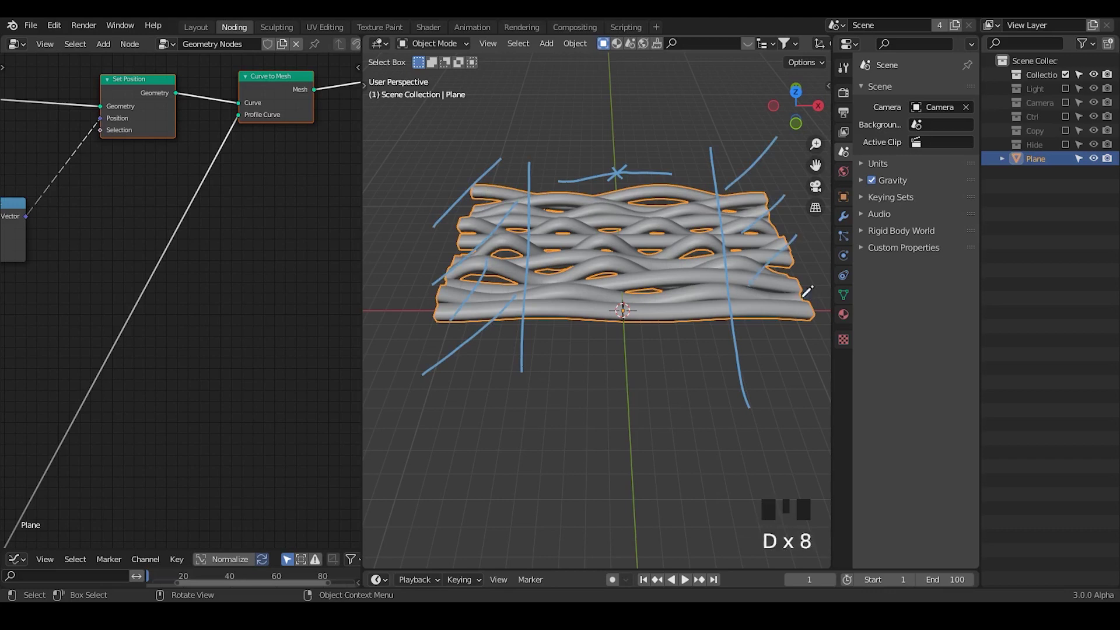
pyautogui.moveTo(787, 378); pyautogui.dragTo(769, 398)
pyautogui.hotkey('alt', 'a')
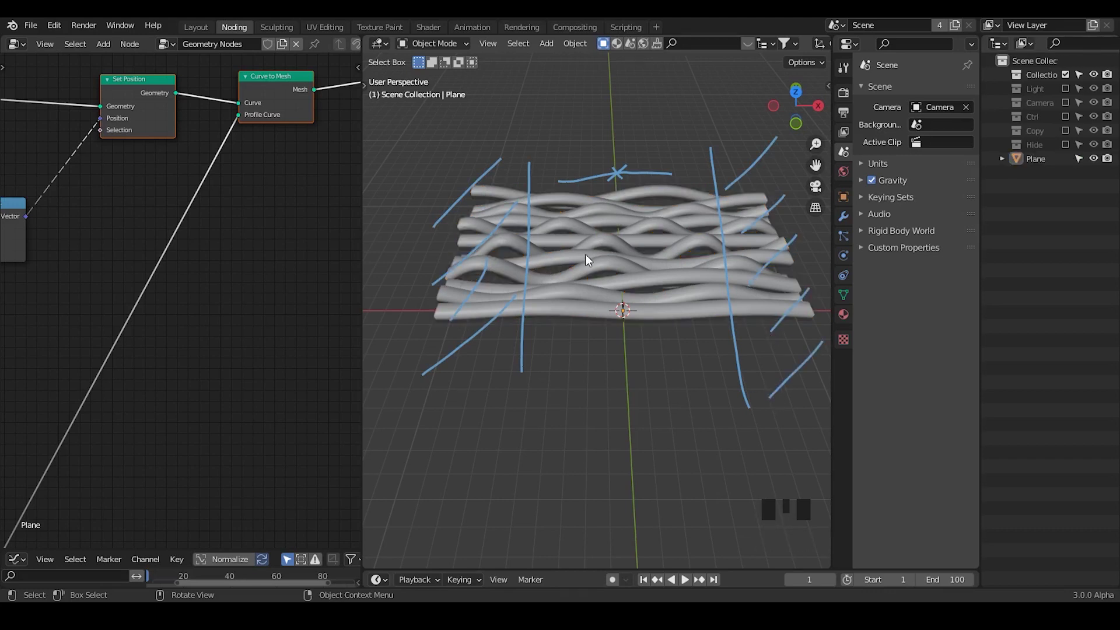
pyautogui.moveTo(288, 237); pyautogui.dragTo(298, 135, button='middle')
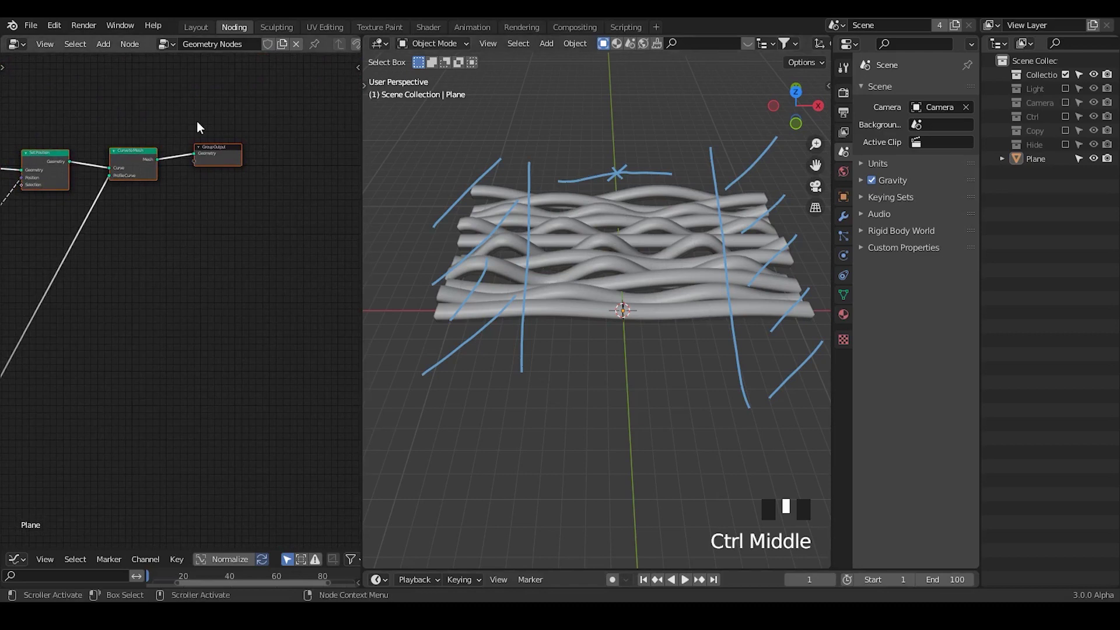
# Widen the node editor and spread the Combine XYZ, Set Position, Curve to Mesh and Group Output nodes away from the G_Sin Function node.
pyautogui.moveTo(273, 103); pyautogui.dragTo(48, 266)
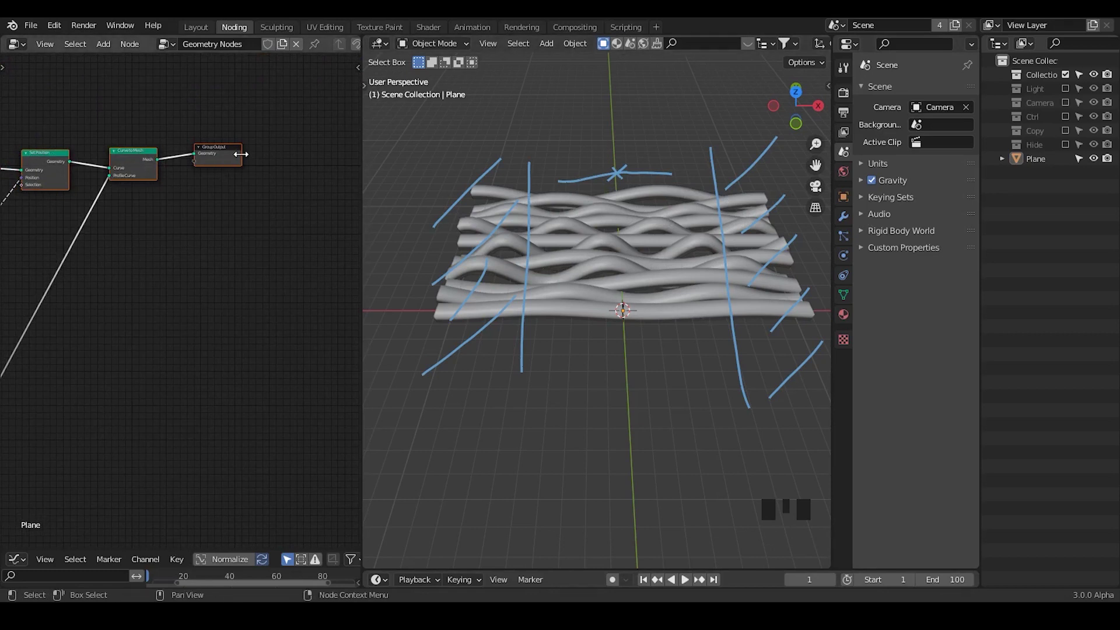
pyautogui.press('g')
pyautogui.click(274, 226)
pyautogui.moveTo(274, 226); pyautogui.dragTo(348, 200, button='middle')
pyautogui.moveTo(361, 197); pyautogui.dragTo(471, 197)
pyautogui.moveTo(109, 207); pyautogui.dragTo(287, 209)
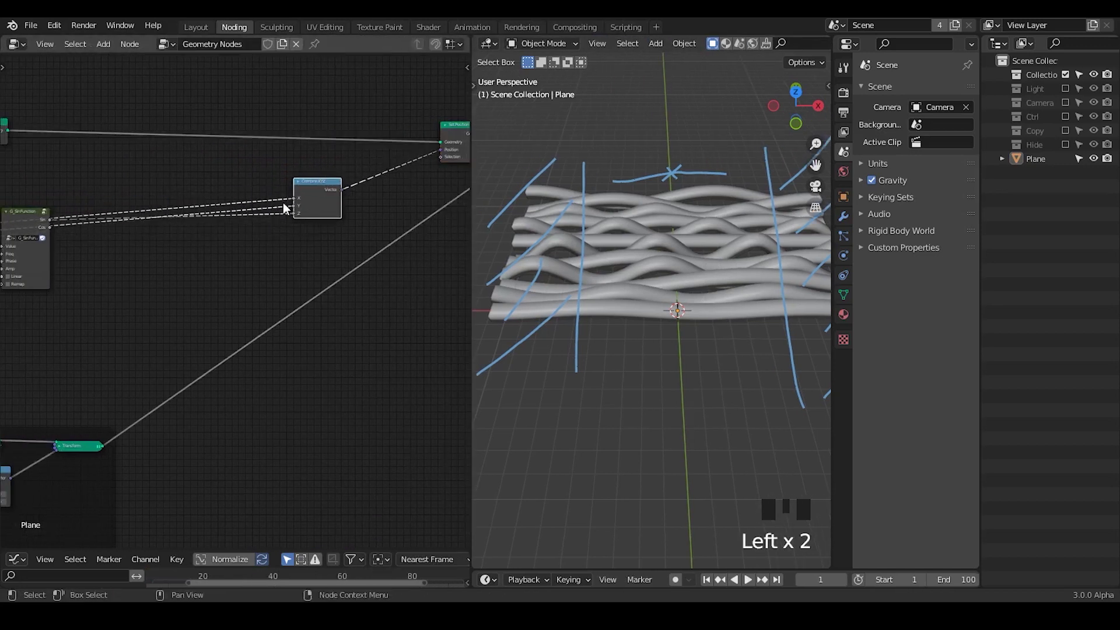
pyautogui.moveTo(25, 233); pyautogui.dragTo(170, 260)
# Add a G_Proximity Falloff node between the G_Sin Function and Combine XYZ nodes, slightly below their link.
pyautogui.keyDown('ctrl'); pyautogui.moveTo(169, 260); pyautogui.dragTo(285, 259, button='middle'); pyautogui.keyUp('ctrl')
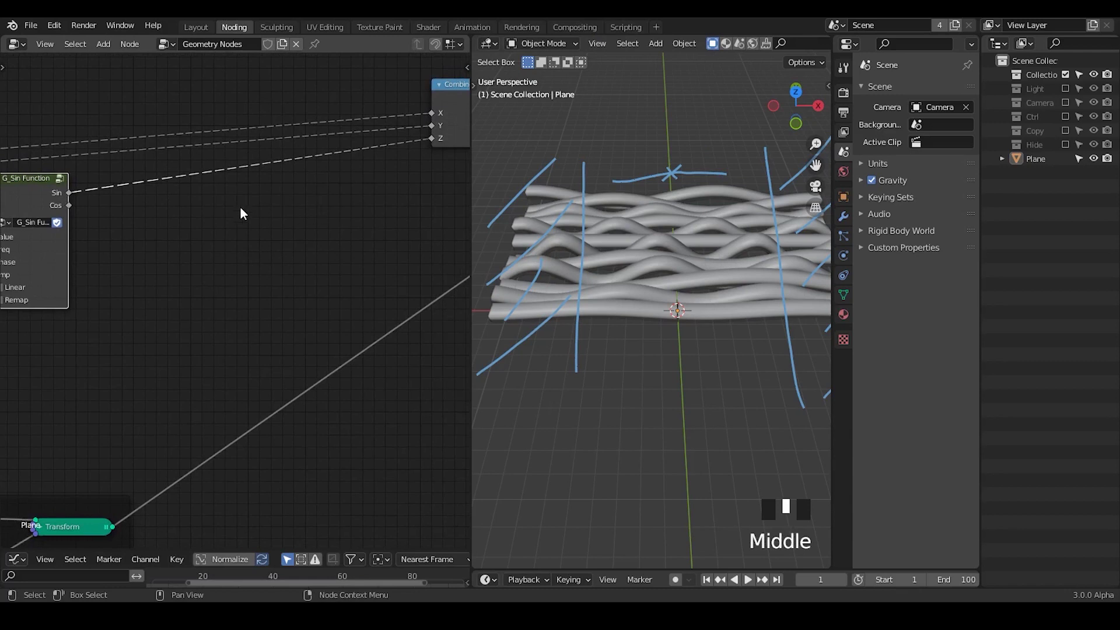
pyautogui.moveTo(240, 208); pyautogui.dragTo(261, 199, button='middle')
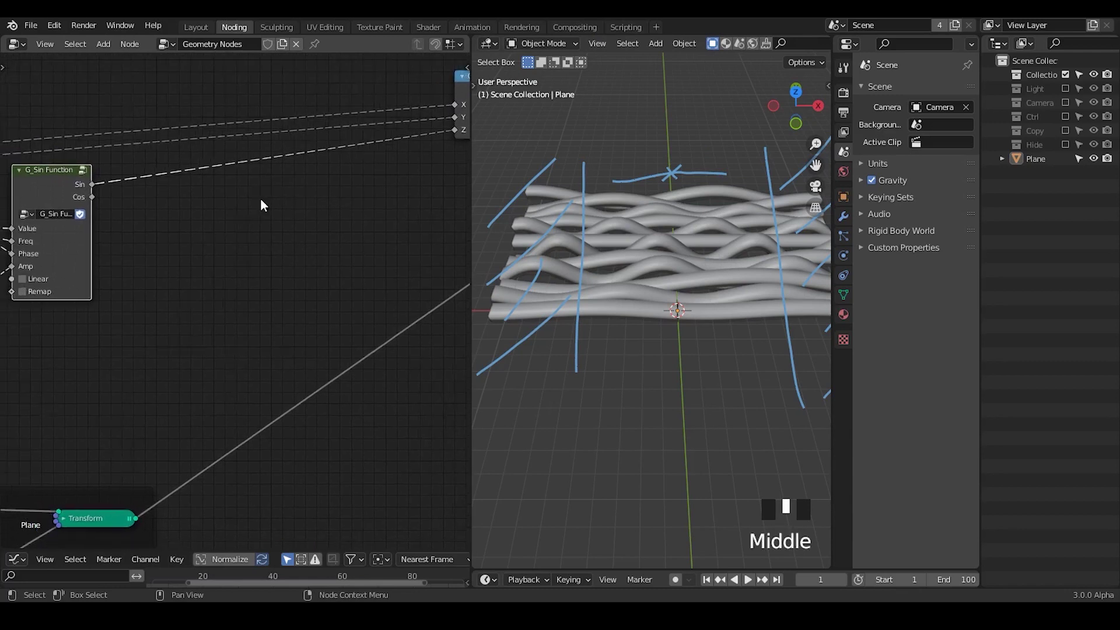
pyautogui.moveTo(124, 200); pyautogui.dragTo(198, 187, button='middle')
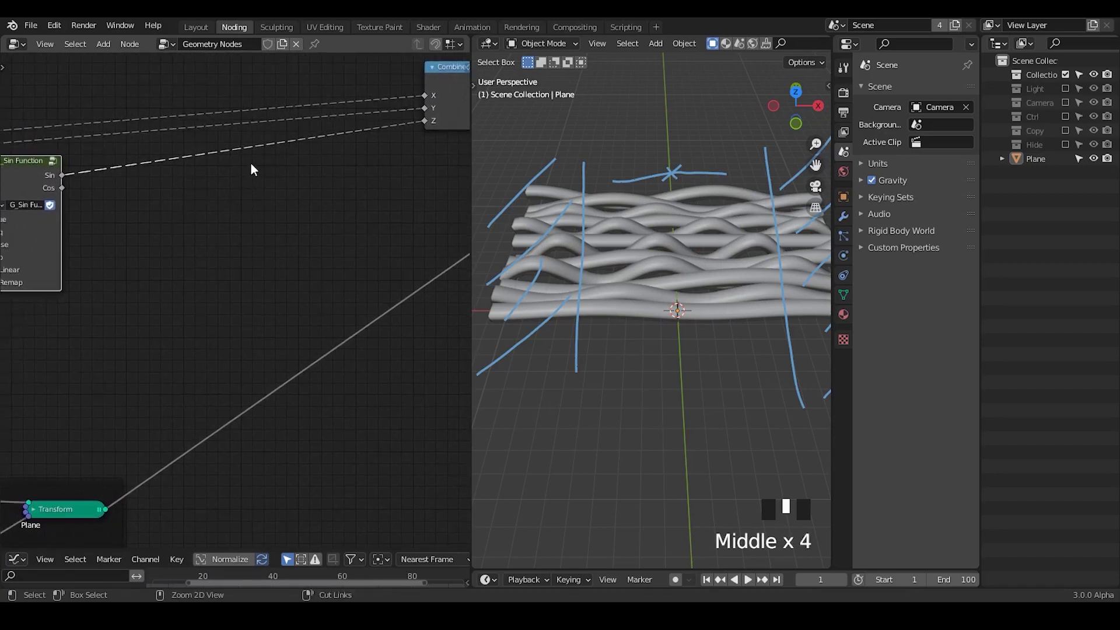
pyautogui.hotkey('shift', 'a')
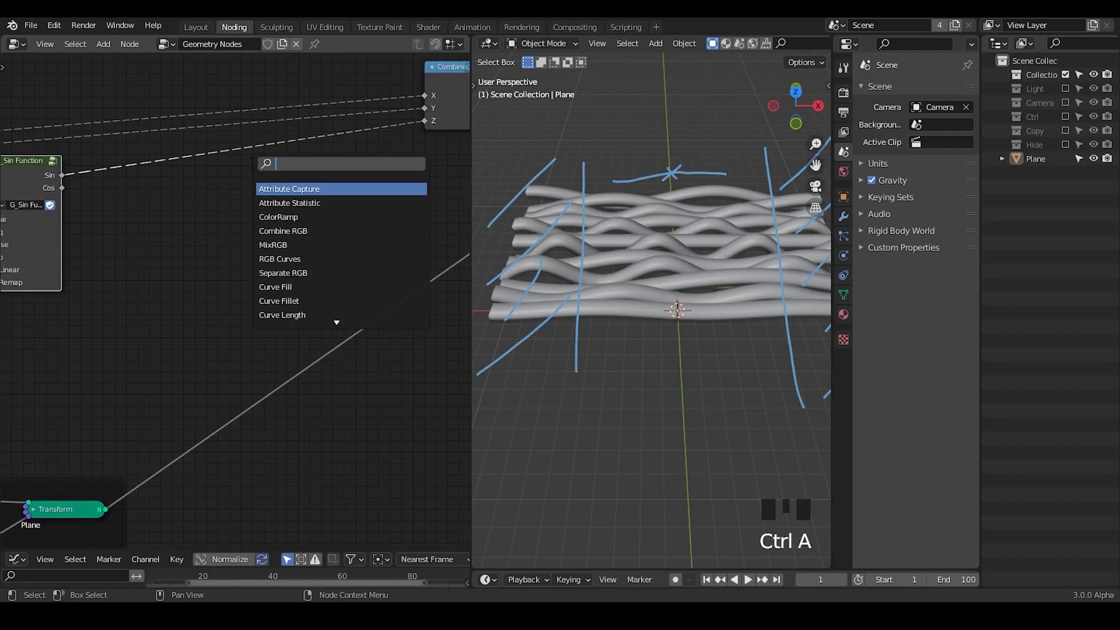
pyautogui.write('falloff')
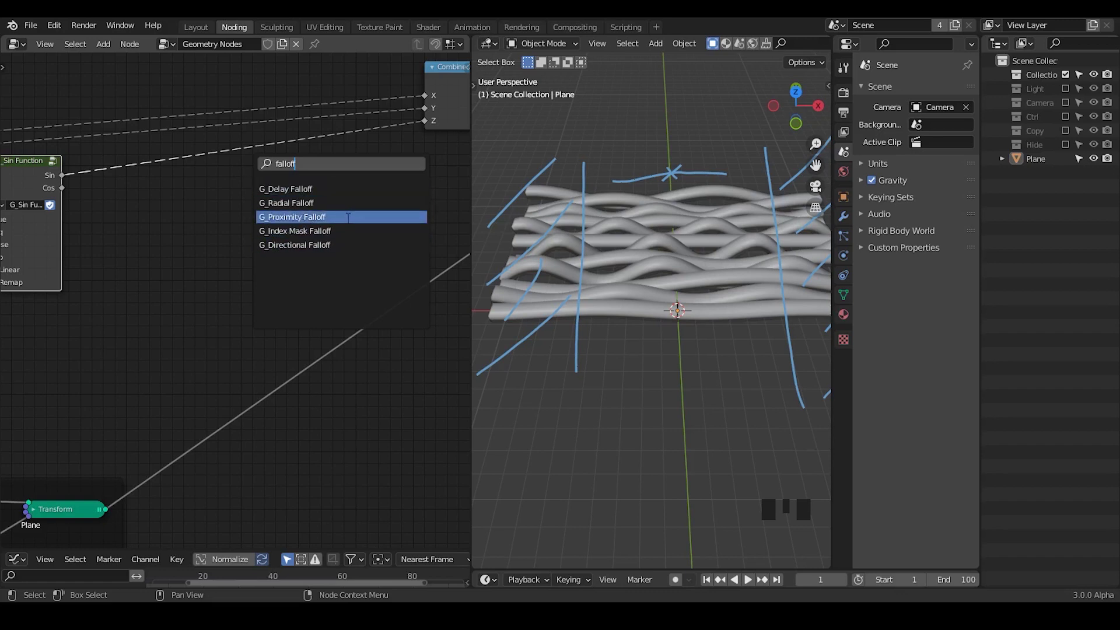
pyautogui.click(330, 217)
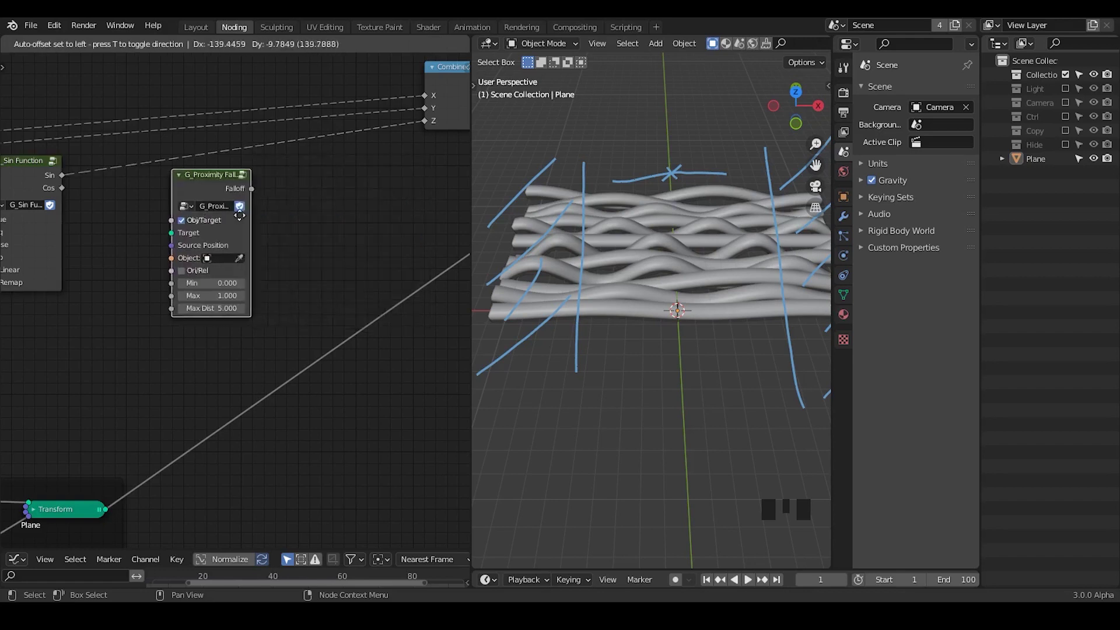
pyautogui.click(297, 216)
pyautogui.moveTo(304, 196); pyautogui.dragTo(248, 215)
# Insert a Math node into the link between the G_Sin Function's Sin output and the Combine XYZ node's Z input.
pyautogui.hotkey('ctrl', 'a')
pyautogui.write('math')
pyautogui.press('Return')
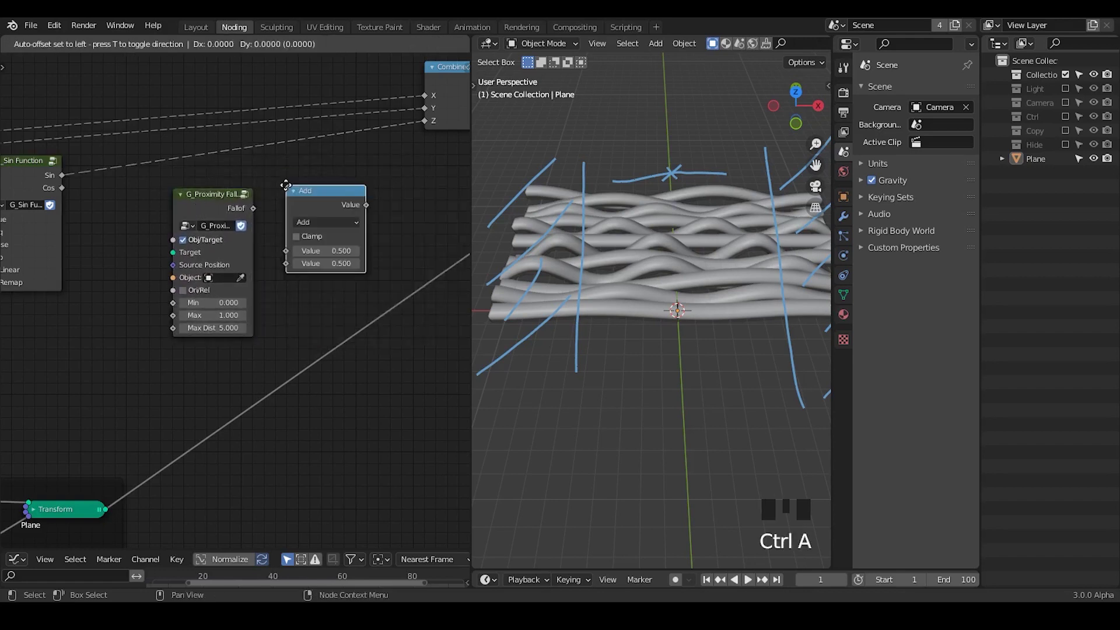
pyautogui.click(330, 135)
pyautogui.moveTo(330, 136); pyautogui.dragTo(352, 121)
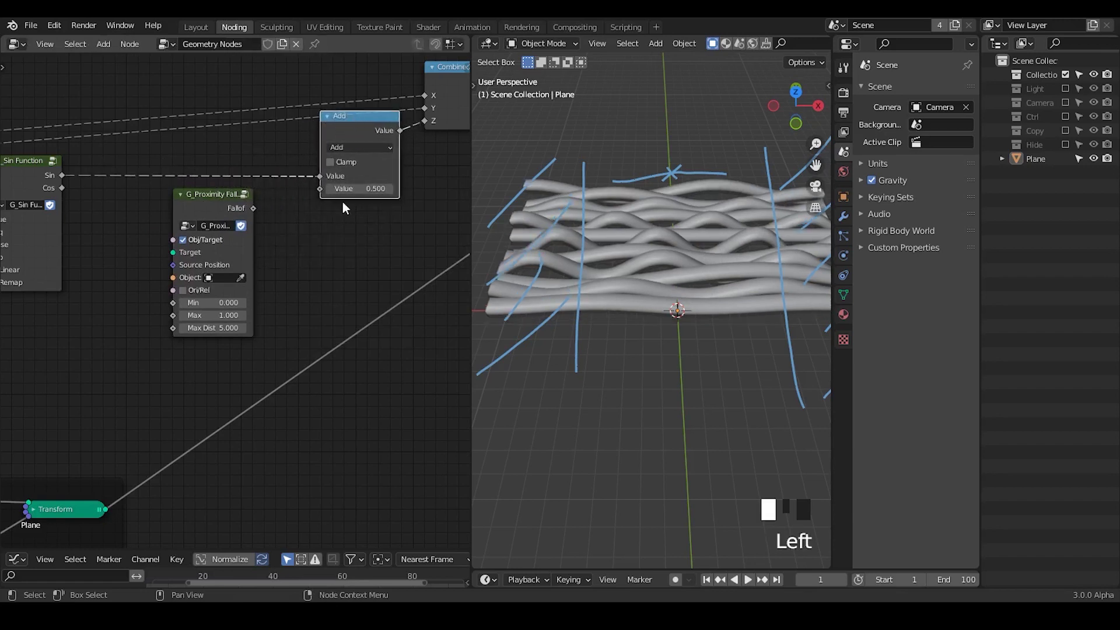
pyautogui.hotkey('ctrl', 'a')
pyautogui.write('vector ma')
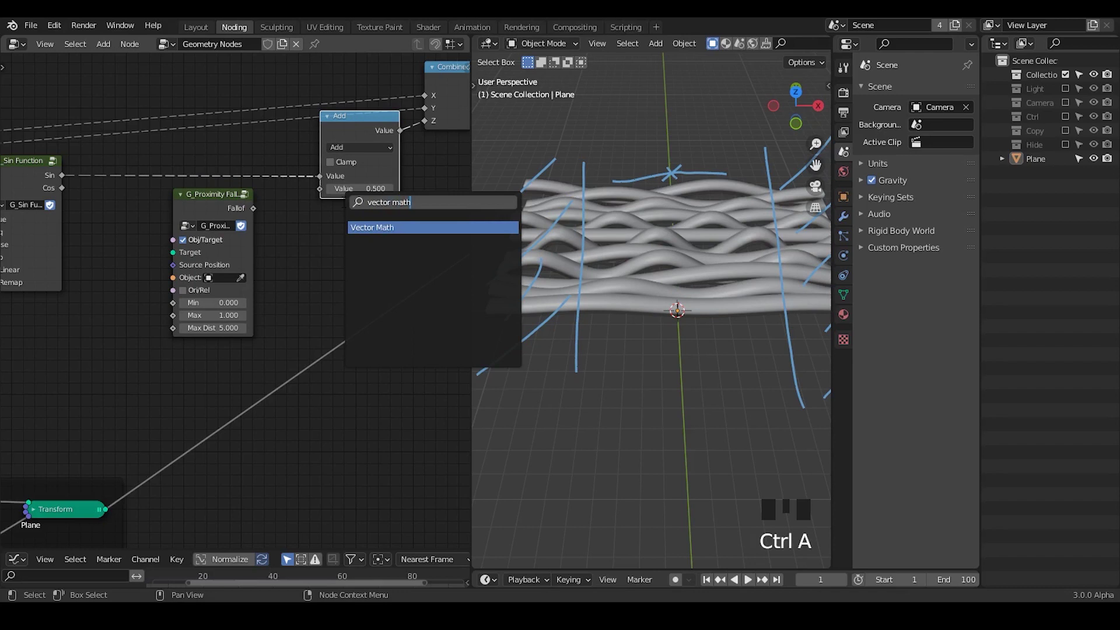
pyautogui.press('Return')
# Set the Math node to Multiply and connect the G_Proximity Falloff's Falloff output to its second value.
pyautogui.click(346, 148)
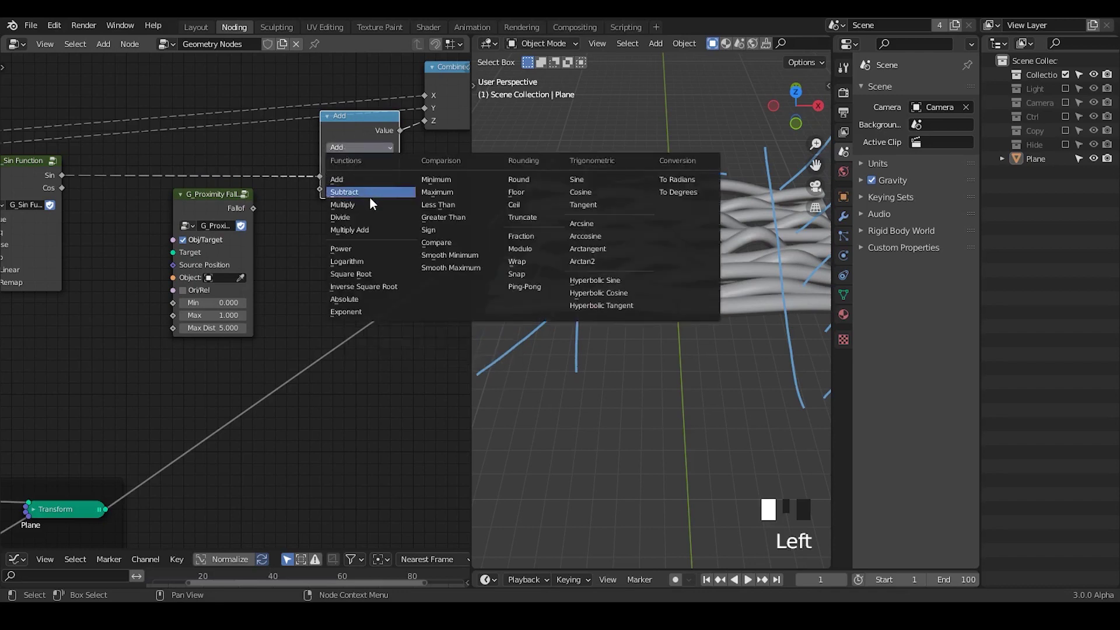
pyautogui.click(370, 198)
pyautogui.moveTo(225, 223); pyautogui.dragTo(320, 188)
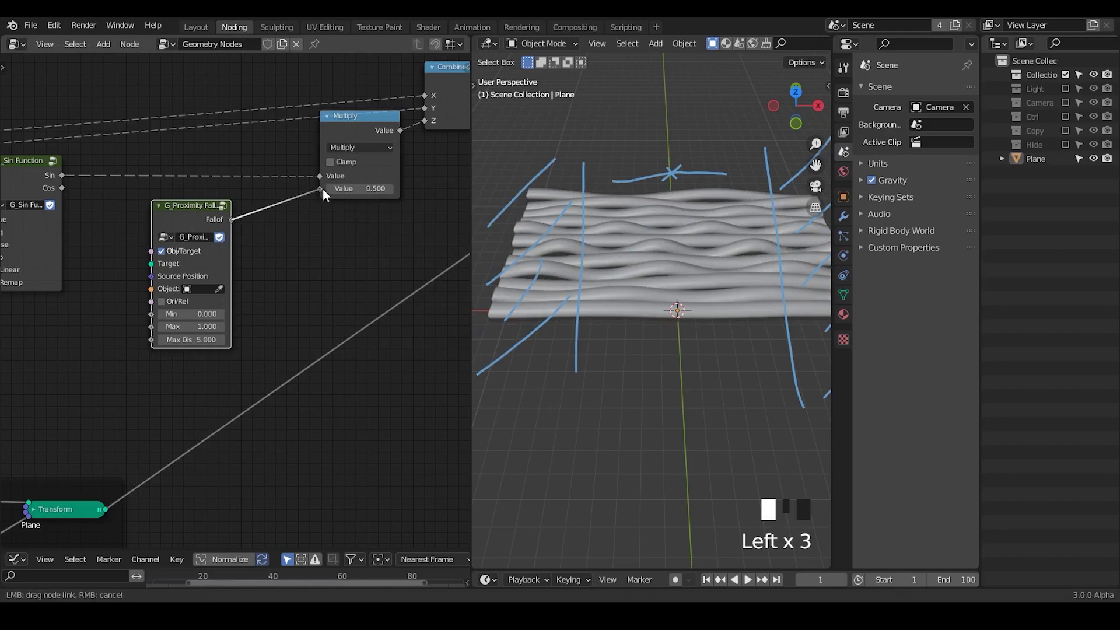
pyautogui.moveTo(187, 211); pyautogui.dragTo(169, 228)
# Add a Position node, connect it to the G_Proximity Falloff's Source Position input, and place both nodes below the G_Sin Function.
pyautogui.moveTo(168, 227); pyautogui.dragTo(230, 210, button='middle')
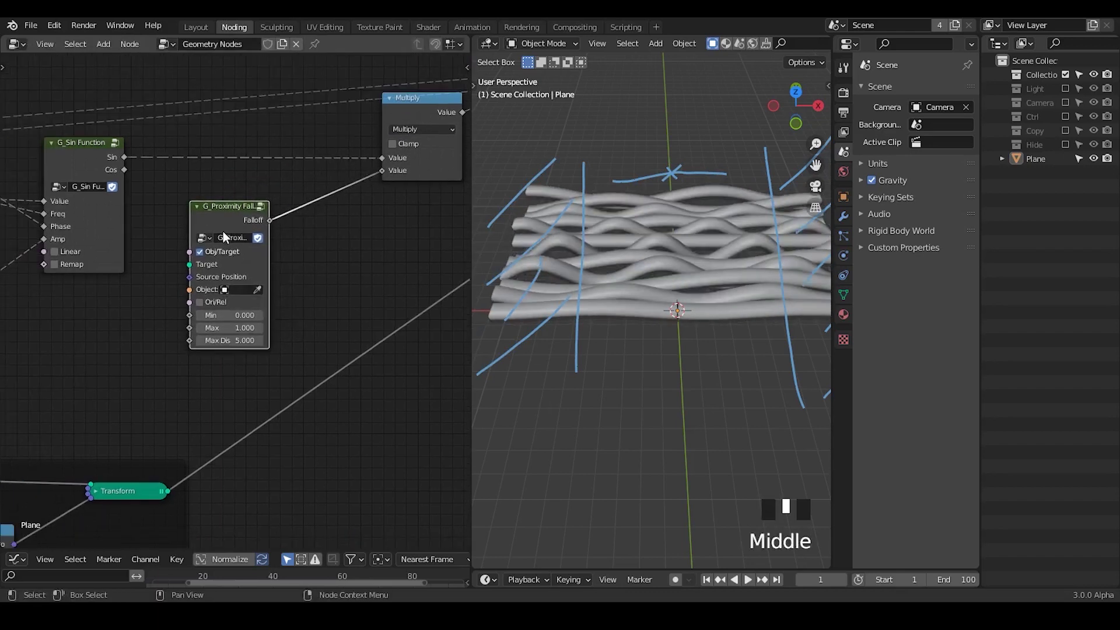
pyautogui.moveTo(233, 208); pyautogui.dragTo(269, 211)
pyautogui.hotkey('ctrl', 'a')
pyautogui.write('position')
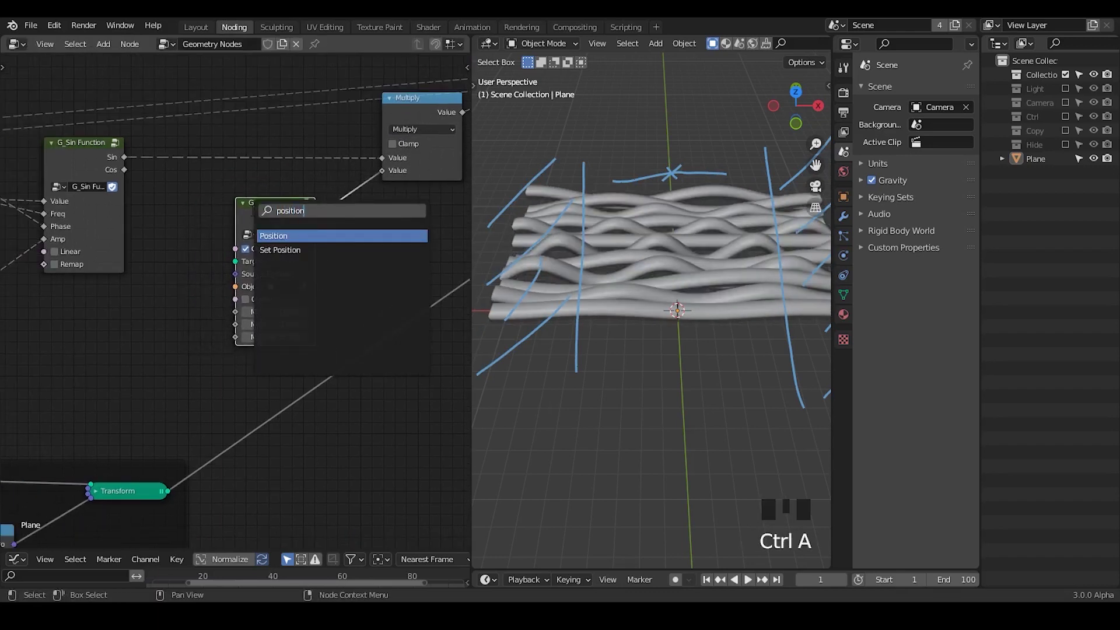
pyautogui.press('Return')
pyautogui.click(82, 291)
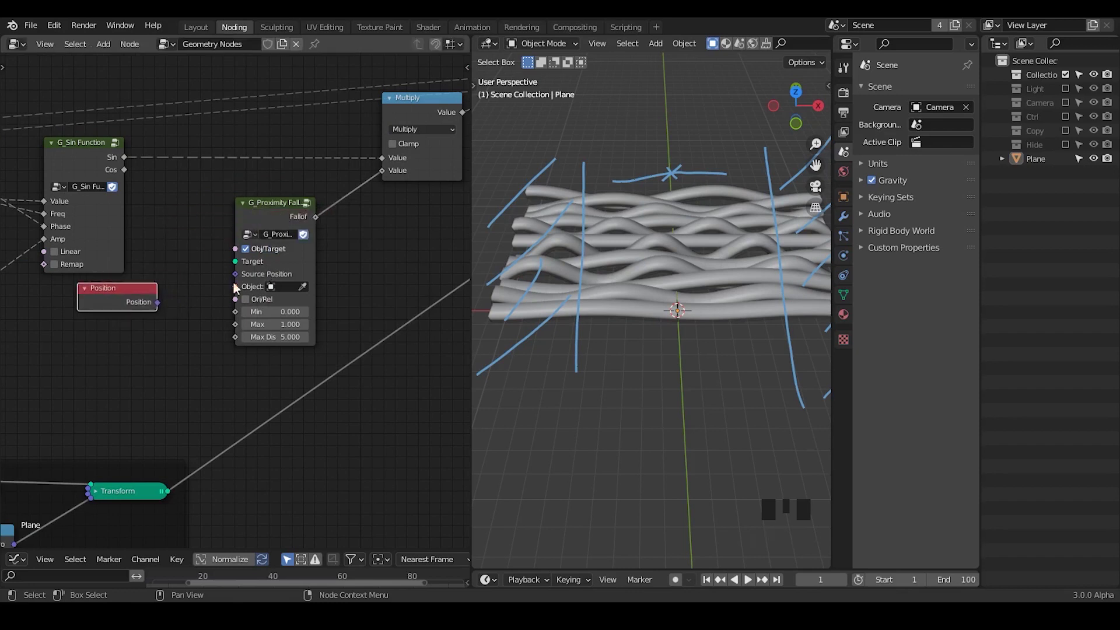
pyautogui.moveTo(157, 302); pyautogui.dragTo(235, 274)
pyautogui.moveTo(128, 299); pyautogui.dragTo(66, 302)
pyautogui.moveTo(241, 268); pyautogui.dragTo(193, 278)
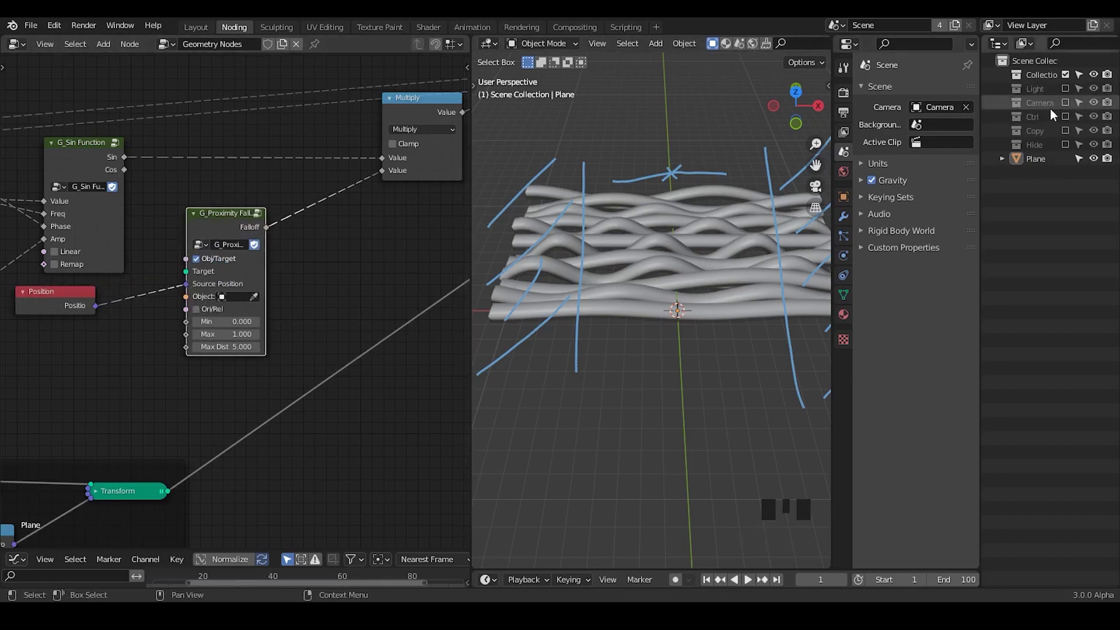
# Enable the Ctrl collection and, with the plane's node tree pinned, pick the Controller empty as the G_Proximity Falloff's object.
pyautogui.click(1065, 116)
pyautogui.click(1002, 117)
pyautogui.click(1038, 131)
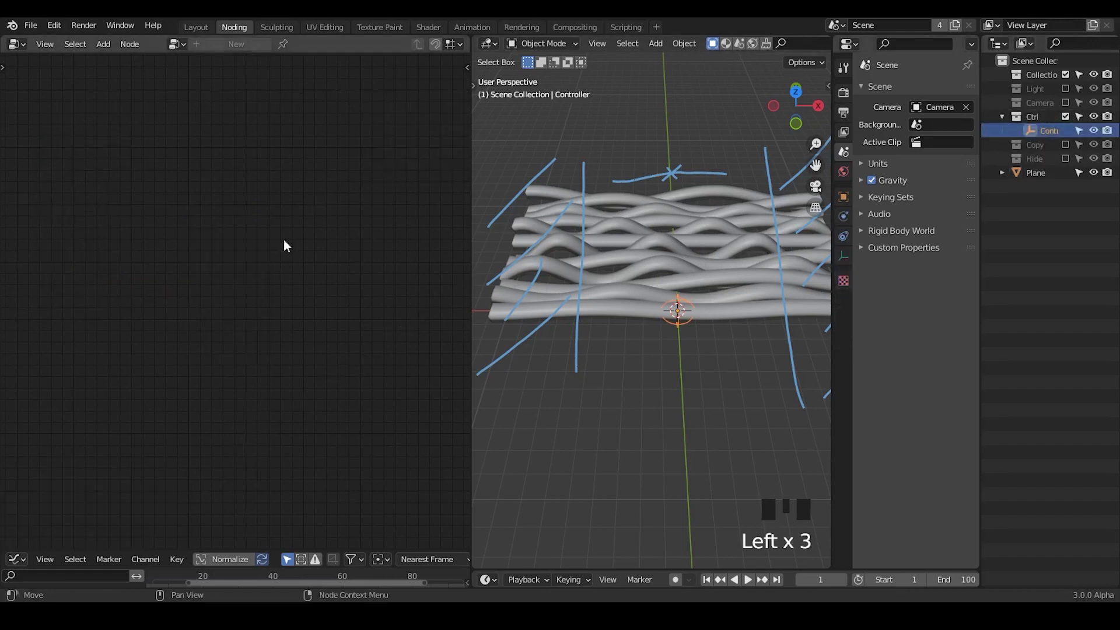
pyautogui.click(740, 232)
pyautogui.click(312, 45)
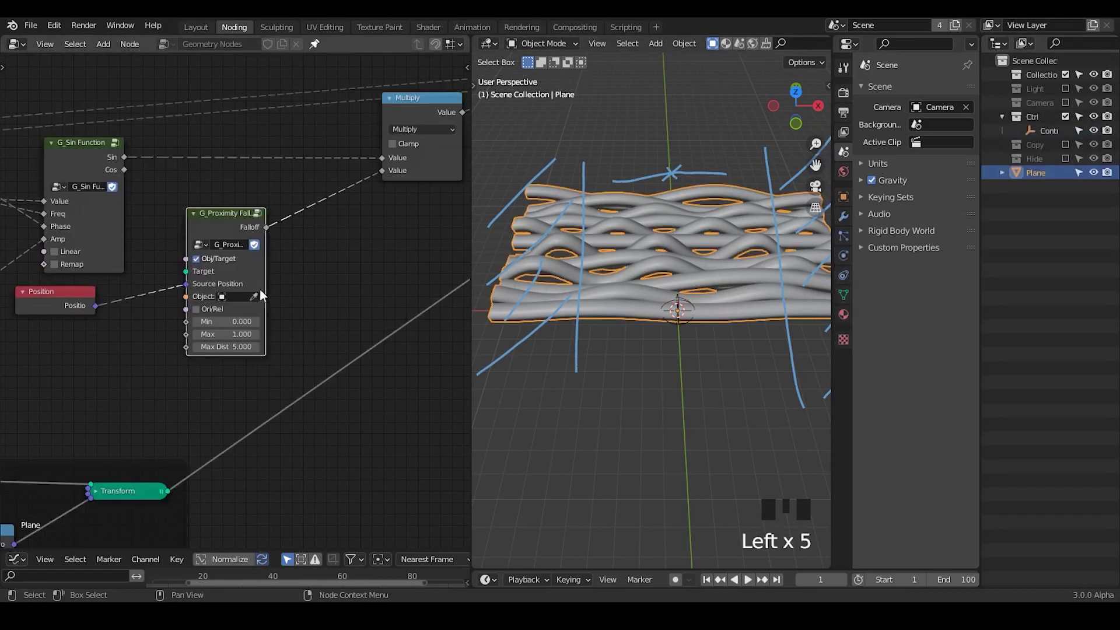
pyautogui.click(254, 296)
pyautogui.click(1048, 129)
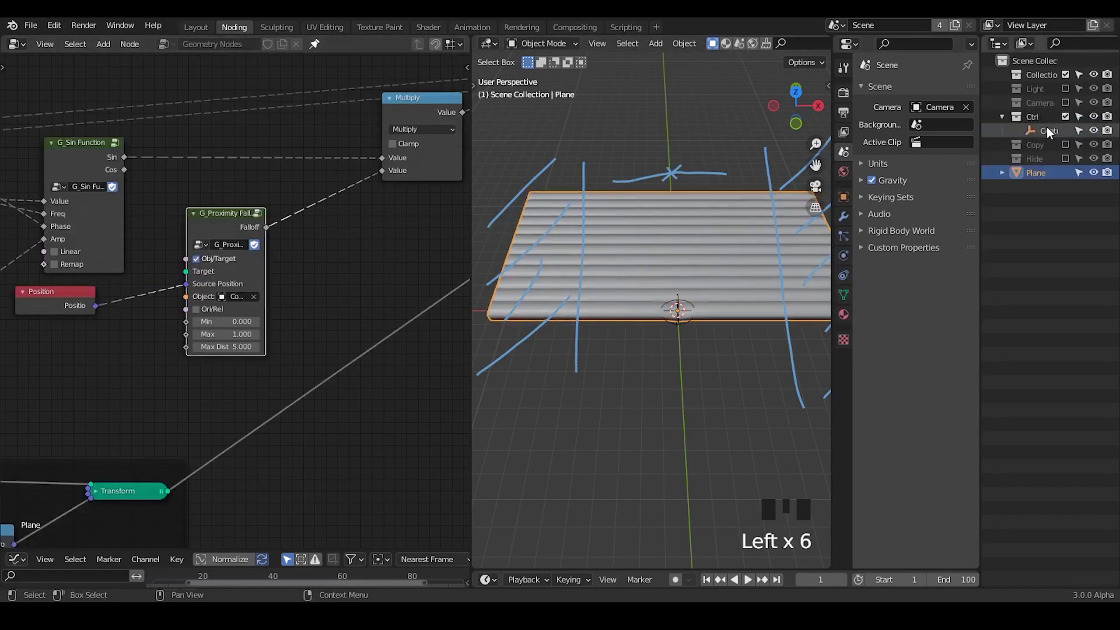
# Move the Controller empty to the middle of the tubes and scale it up so it spans most of their length.
pyautogui.click(689, 307)
pyautogui.click(689, 306)
pyautogui.press('g')
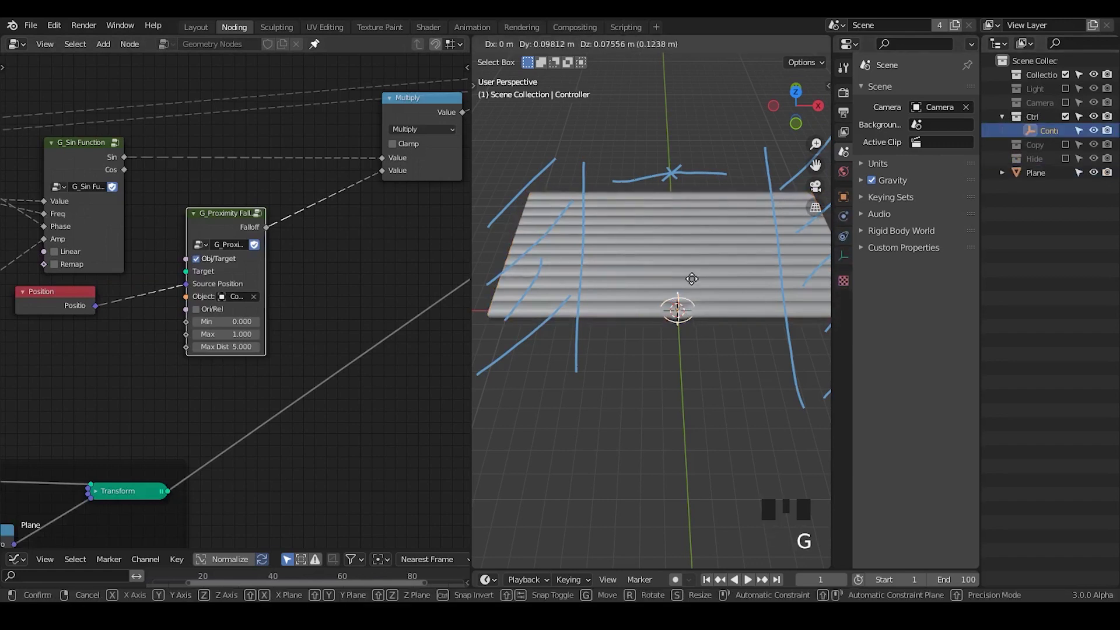
pyautogui.click(686, 241)
pyautogui.press('s')
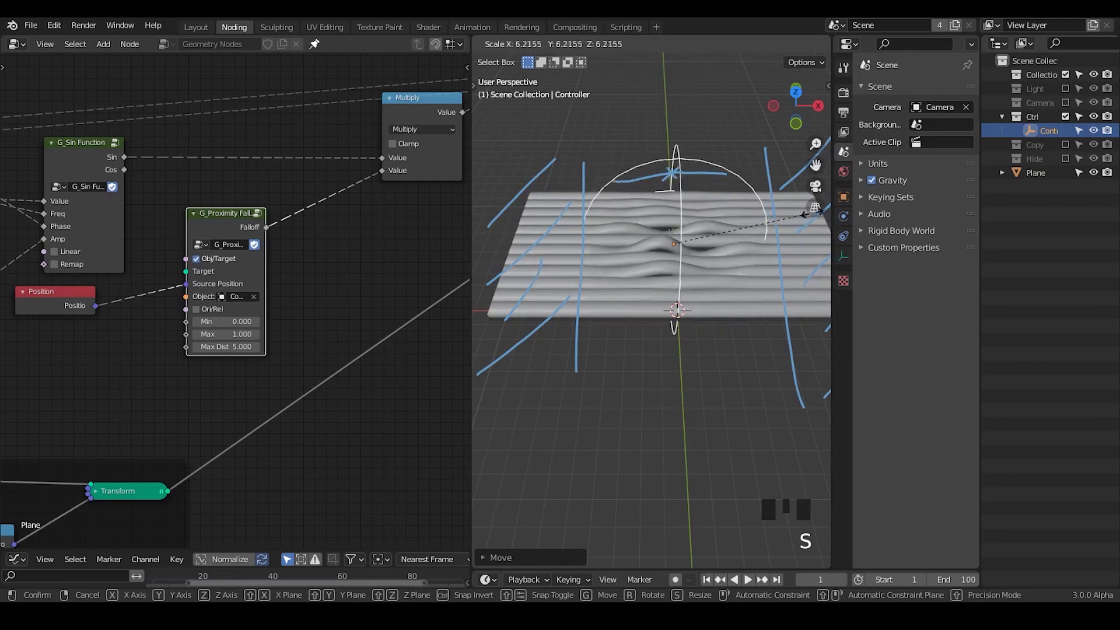
pyautogui.click(636, 265)
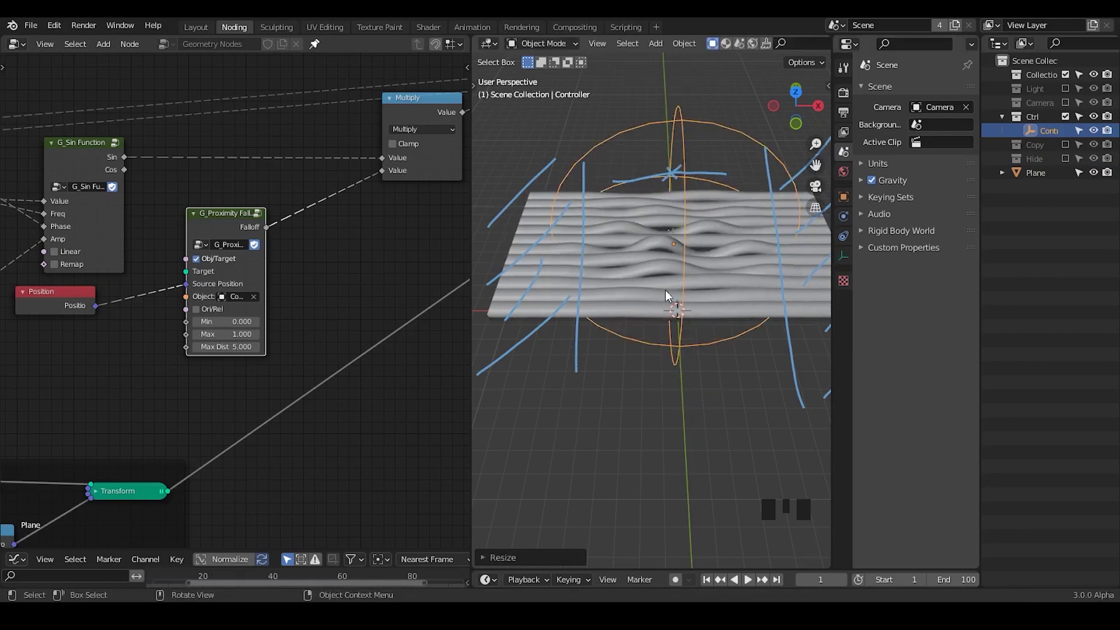
# Move the G_Proximity Falloff node back and insert a ColorRamp node between its Falloff output and the Multiply node.
pyautogui.moveTo(373, 350); pyautogui.dragTo(357, 267, button='middle')
pyautogui.moveTo(33, 230); pyautogui.dragTo(1, 251)
pyautogui.moveTo(208, 143); pyautogui.dragTo(97, 201)
pyautogui.moveTo(305, 188); pyautogui.dragTo(322, 239, button='middle')
pyautogui.hotkey('ctrl', 'a')
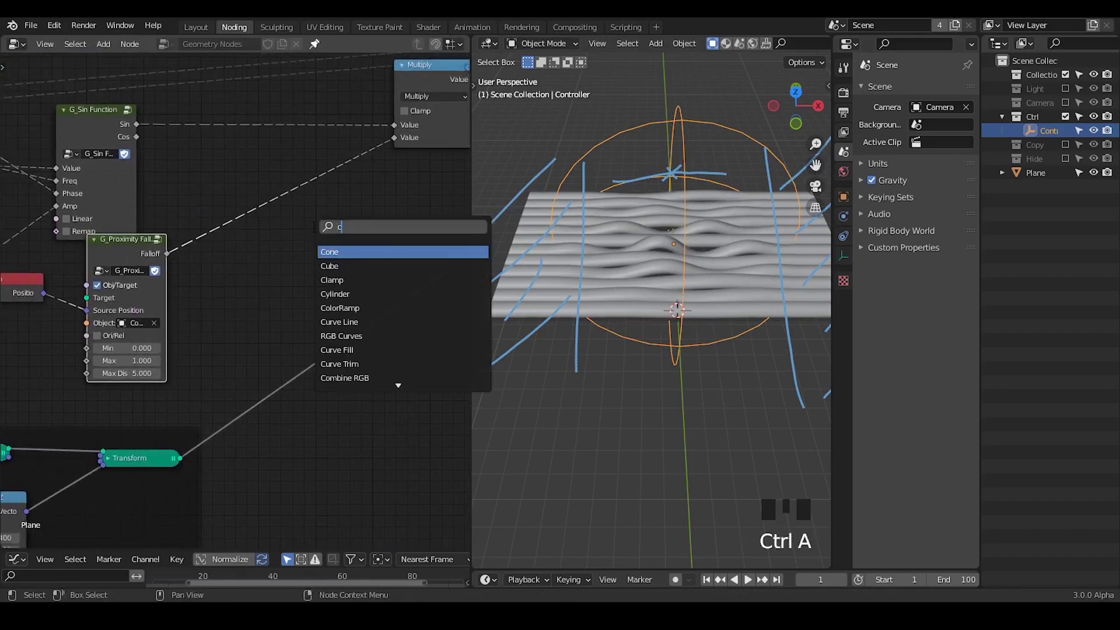
pyautogui.write('color')
pyautogui.press('Return')
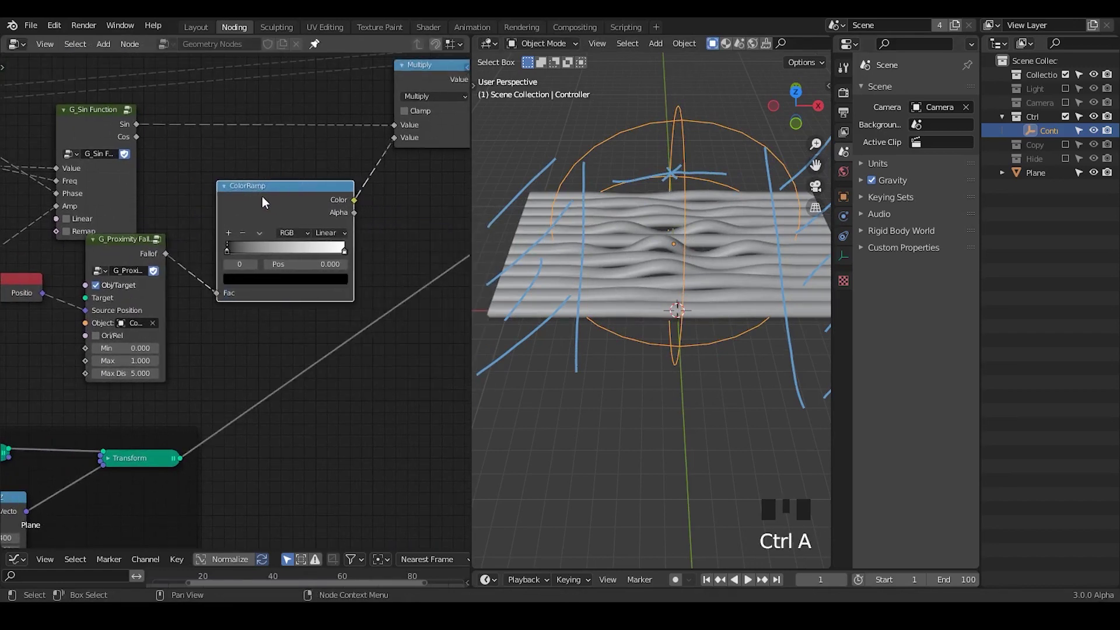
pyautogui.click(243, 159)
# Try the ColorRamp's white stop at 0.245, return it to 1.000 to compare, and move it to about 0.255.
pyautogui.moveTo(369, 228); pyautogui.dragTo(279, 229)
pyautogui.moveTo(279, 227); pyautogui.dragTo(298, 206, button='middle')
pyautogui.keyDown('ctrl'); pyautogui.moveTo(250, 292); pyautogui.dragTo(168, 335, button='middle'); pyautogui.keyUp('ctrl')
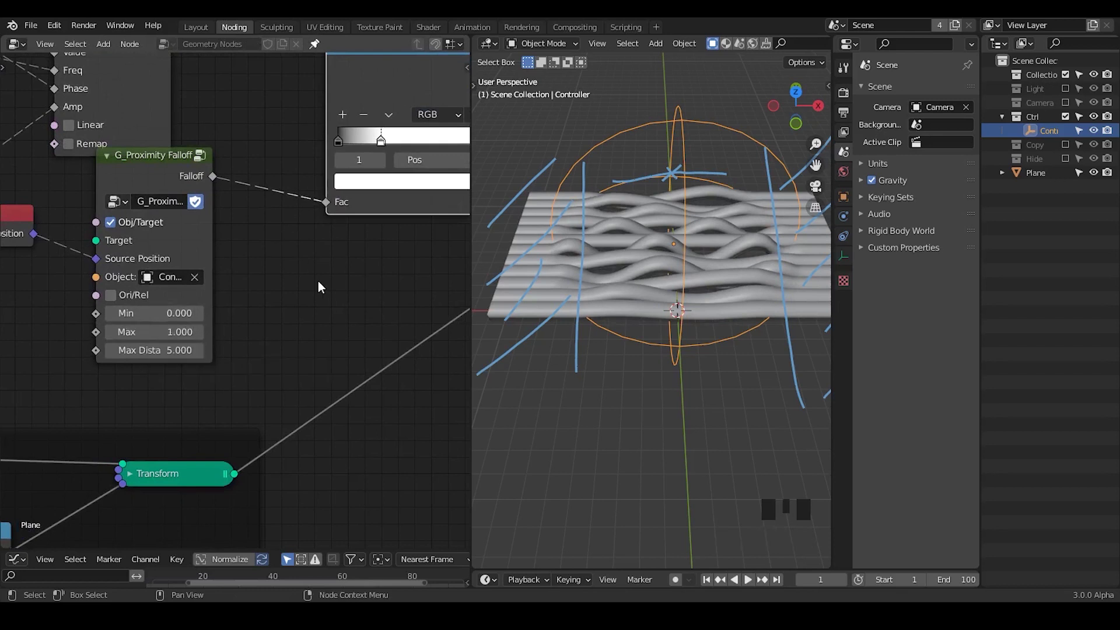
pyautogui.moveTo(394, 105); pyautogui.dragTo(323, 146, button='middle')
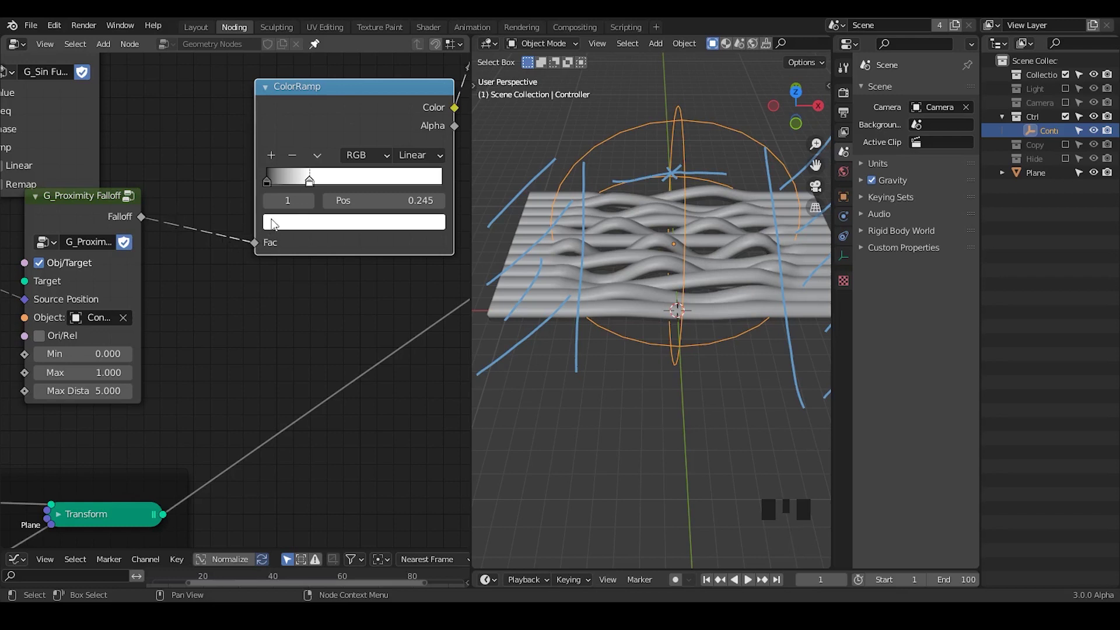
pyautogui.moveTo(307, 184); pyautogui.dragTo(454, 167)
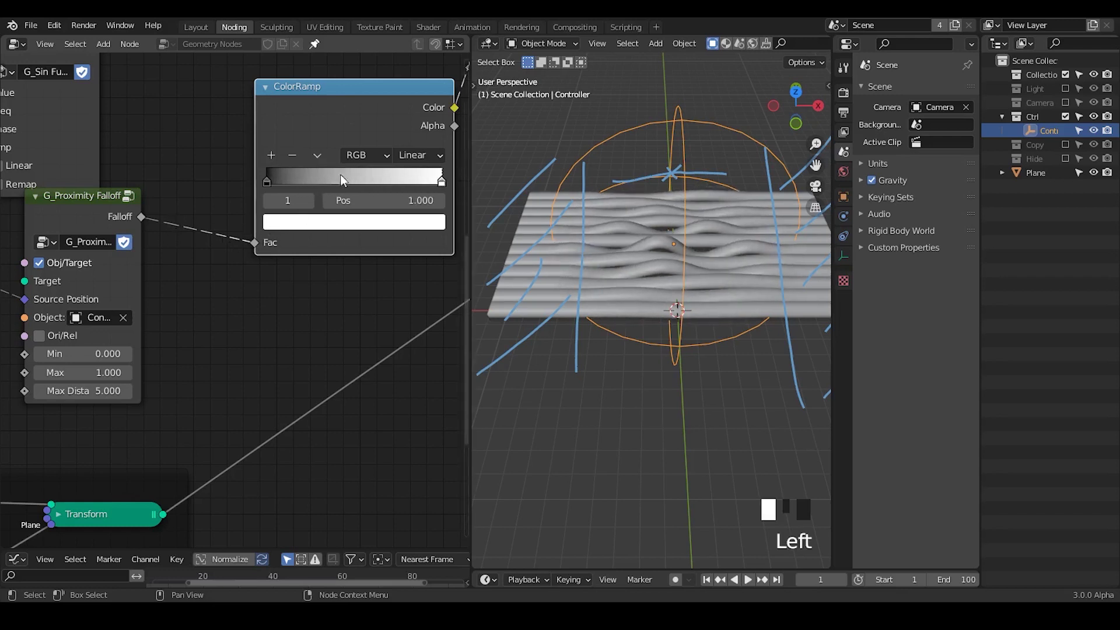
pyautogui.click(268, 181)
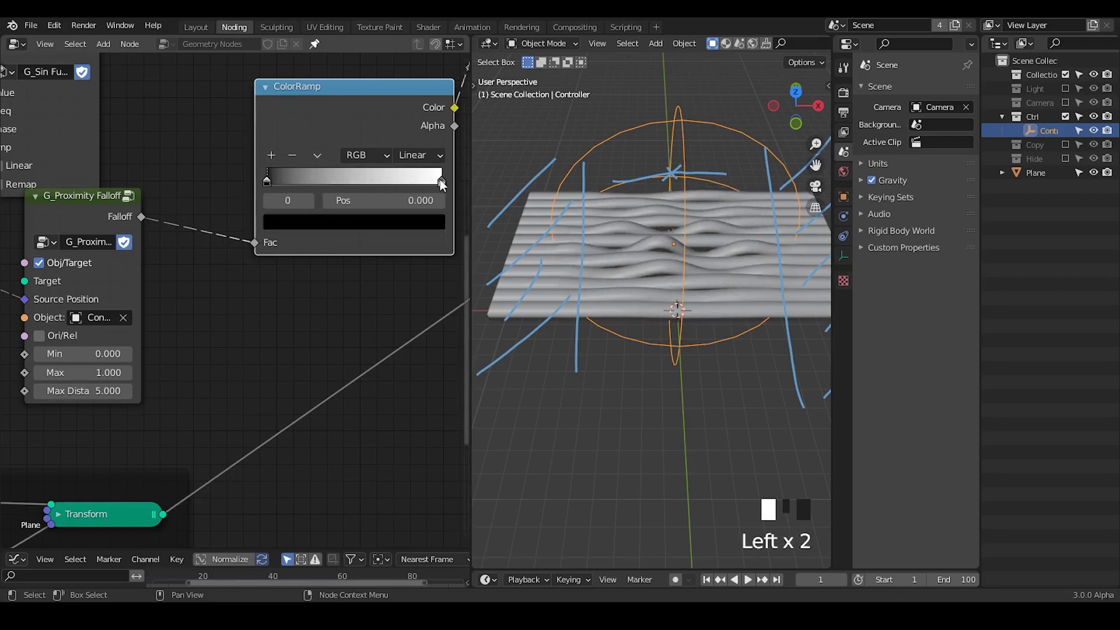
pyautogui.moveTo(440, 181); pyautogui.dragTo(307, 177)
# Try a Max of 5 on the G_Proximity Falloff node and set it back to 1.
pyautogui.moveTo(168, 277); pyautogui.dragTo(256, 249, button='middle')
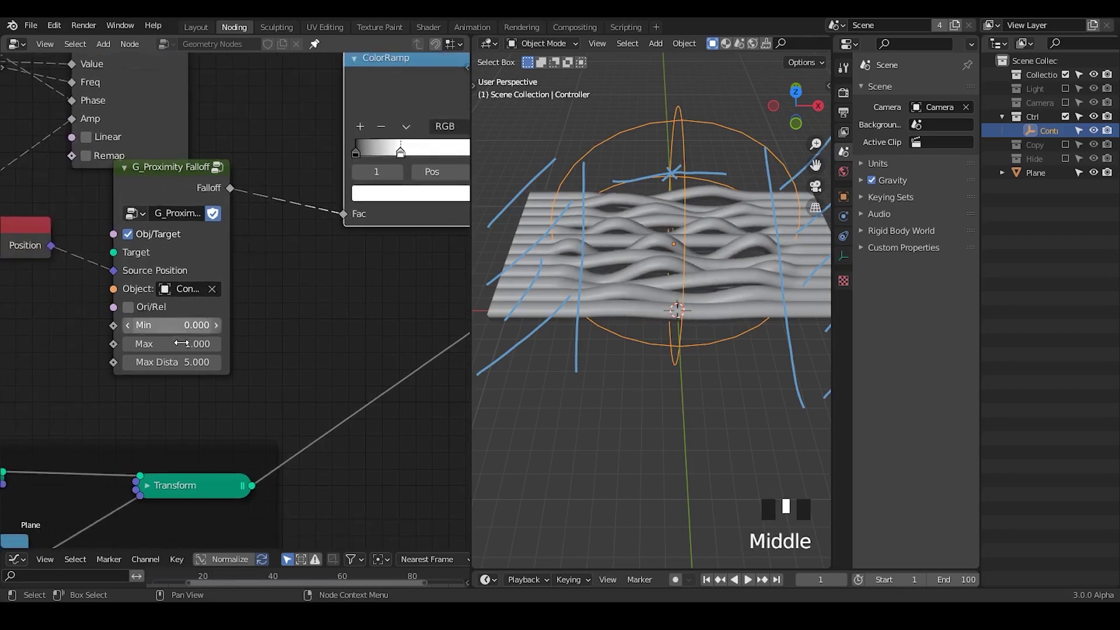
pyautogui.click(171, 344)
pyautogui.write('5')
pyautogui.press('Return')
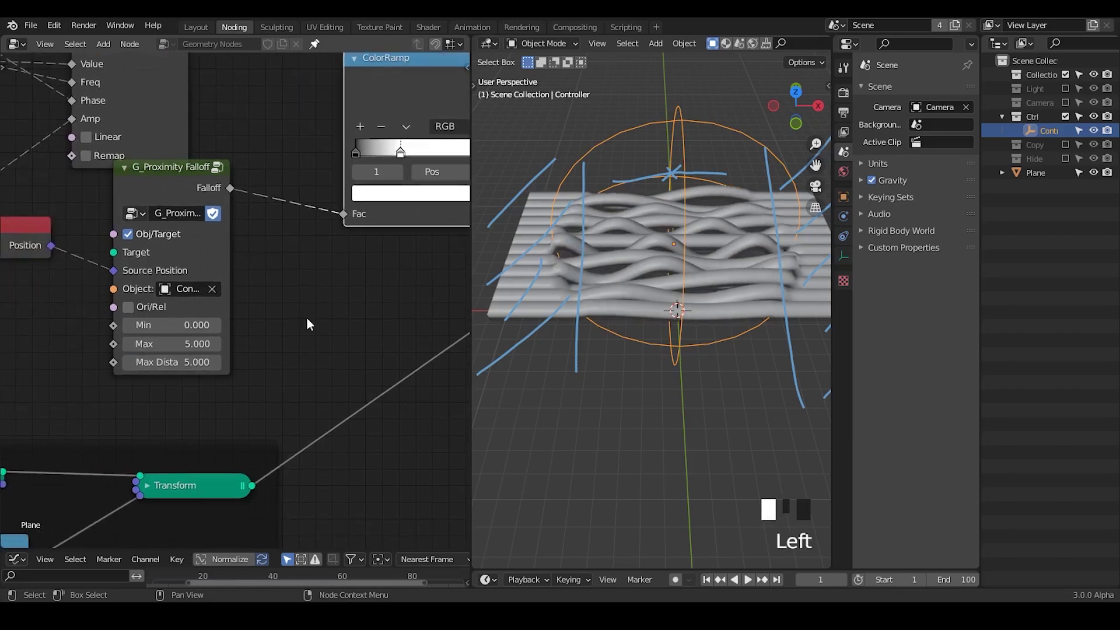
pyautogui.doubleClick(168, 345)
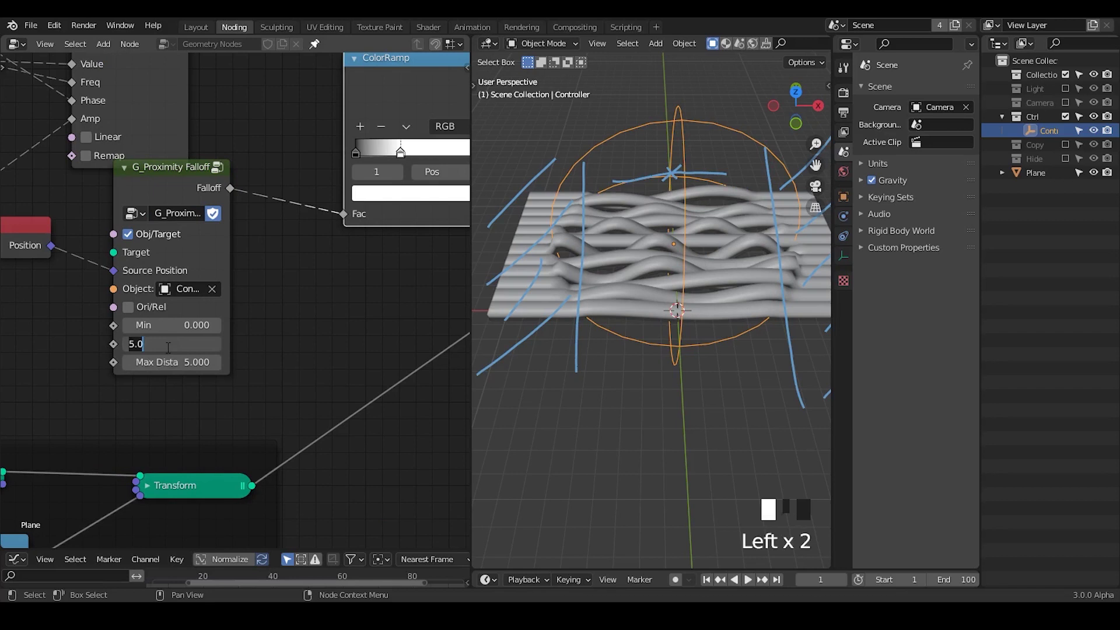
pyautogui.write('1')
pyautogui.press('Return')
# Move the ColorRamp's white stop to about 0.177 and erase the annotation strokes from the 3D viewport.
pyautogui.moveTo(283, 313); pyautogui.dragTo(302, 193, button='middle')
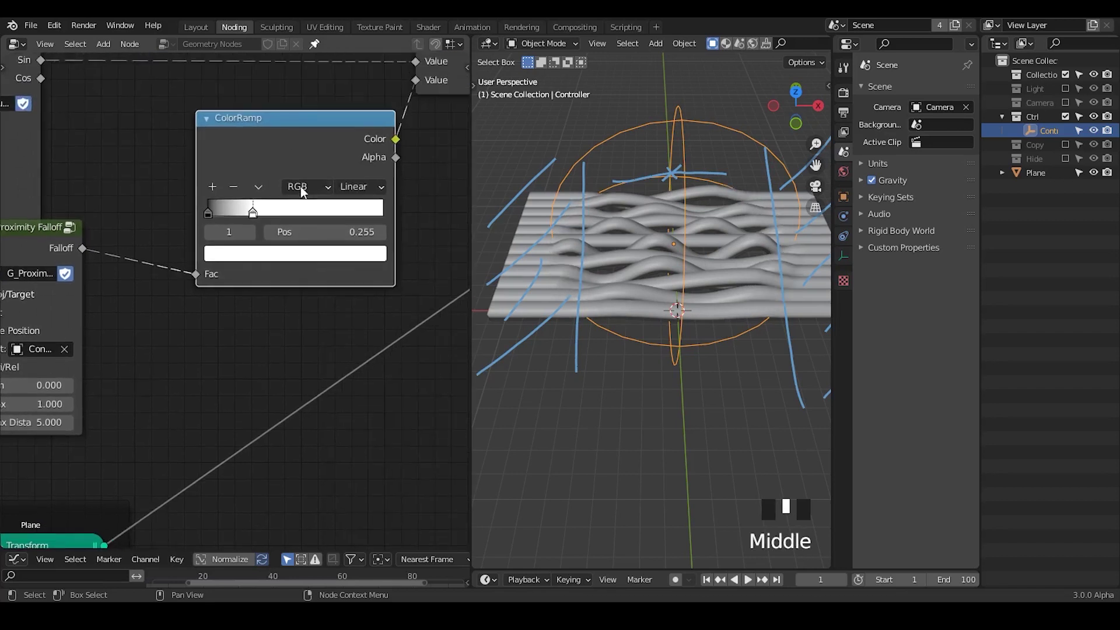
pyautogui.moveTo(253, 215); pyautogui.dragTo(238, 213)
pyautogui.moveTo(673, 257)
pyautogui.keyDown('ctrl'); pyautogui.mouseDown(button='middle')
pyautogui.moveTo(688, 249)
pyautogui.moveTo(678, 243)
pyautogui.moveTo(679, 267)
pyautogui.mouseUp(button='middle'); pyautogui.keyUp('ctrl')
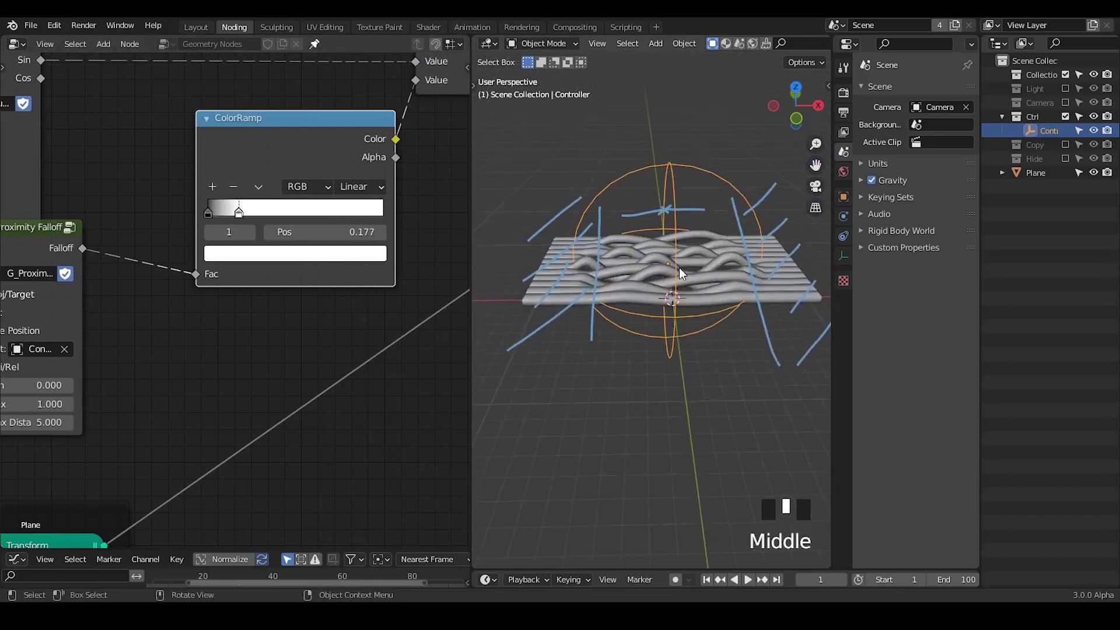
pyautogui.rightClick(654, 143)
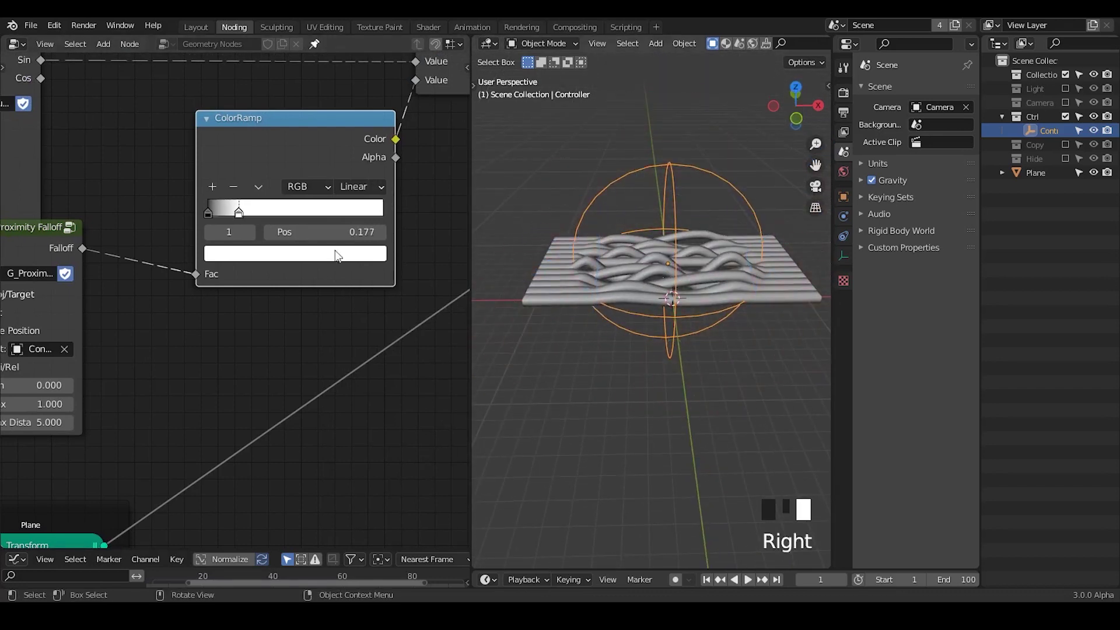
# Add a reroute to each long link entering and leaving the lower curve-profile frame, and move both so the links run clear of the nodes.
pyautogui.keyDown('ctrl'); pyautogui.moveTo(337, 255); pyautogui.dragTo(319, 315, button='middle'); pyautogui.keyUp('ctrl')
pyautogui.keyDown('ctrl'); pyautogui.moveTo(272, 259); pyautogui.dragTo(263, 405, button='middle'); pyautogui.keyUp('ctrl')
pyautogui.keyDown('shift'); pyautogui.rightClick(270, 305); pyautogui.keyUp('shift')
pyautogui.press('g')
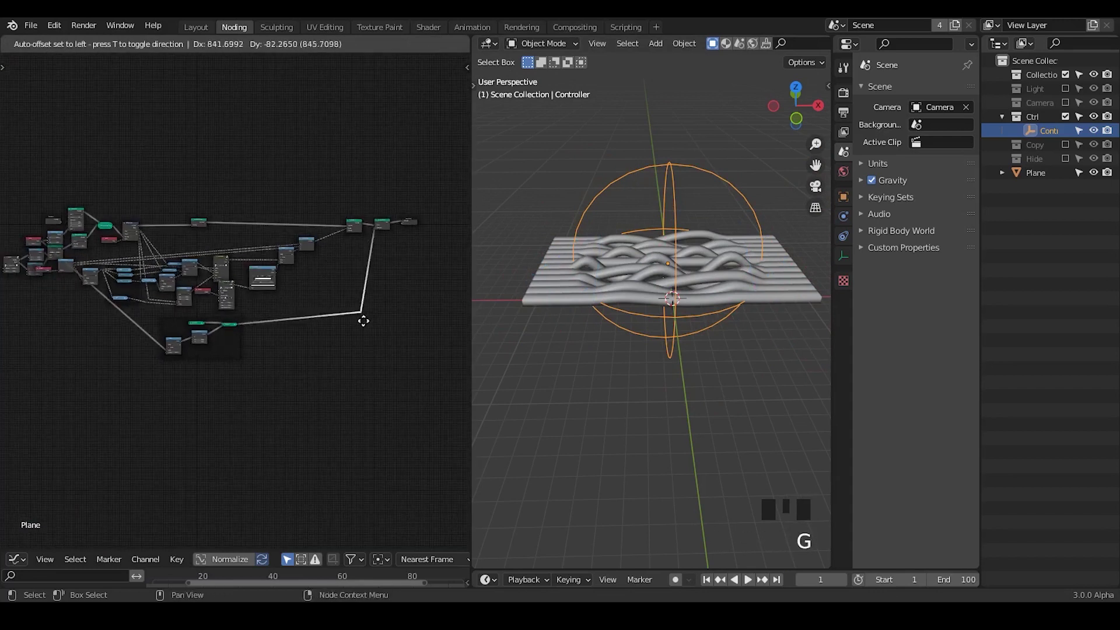
pyautogui.click(358, 331)
pyautogui.keyDown('shift'); pyautogui.moveTo(127, 346); pyautogui.dragTo(153, 336, button='right'); pyautogui.keyUp('shift')
pyautogui.press('g')
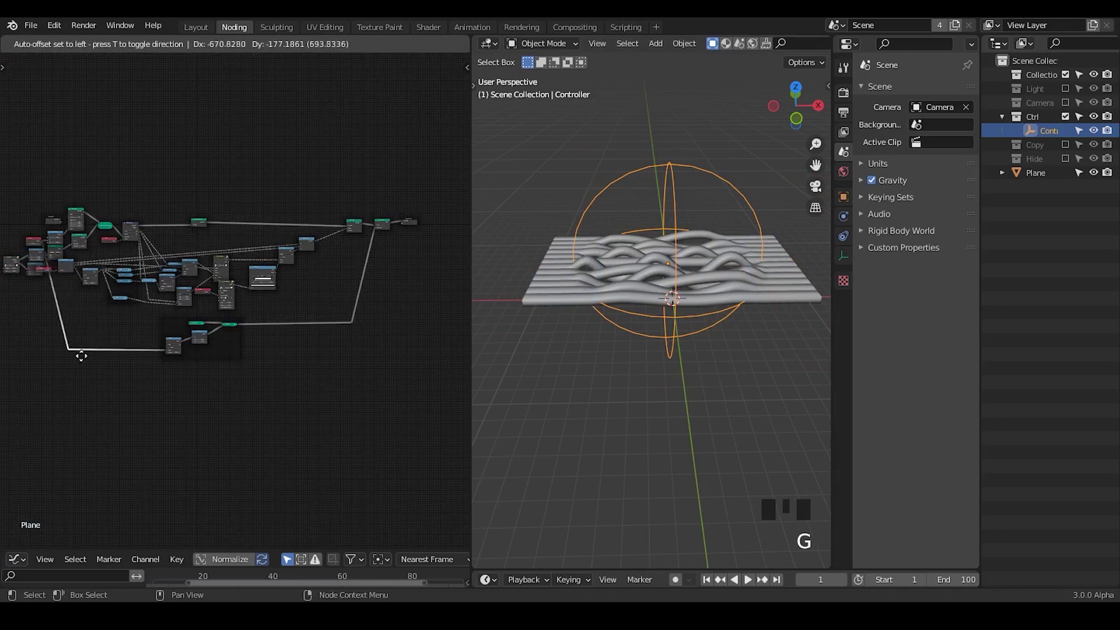
pyautogui.click(100, 365)
# Move the Add node that feeds Phase closer to the G_Sin Function node and set its Multiply node's Value to 126.520.
pyautogui.moveTo(99, 365); pyautogui.dragTo(321, 240, button='middle')
pyautogui.moveTo(286, 297); pyautogui.dragTo(54, 335, button='middle')
pyautogui.keyDown('ctrl'); pyautogui.moveTo(318, 383); pyautogui.dragTo(319, 248, button='middle'); pyautogui.keyUp('ctrl')
pyautogui.moveTo(332, 286); pyautogui.dragTo(192, 264, button='middle')
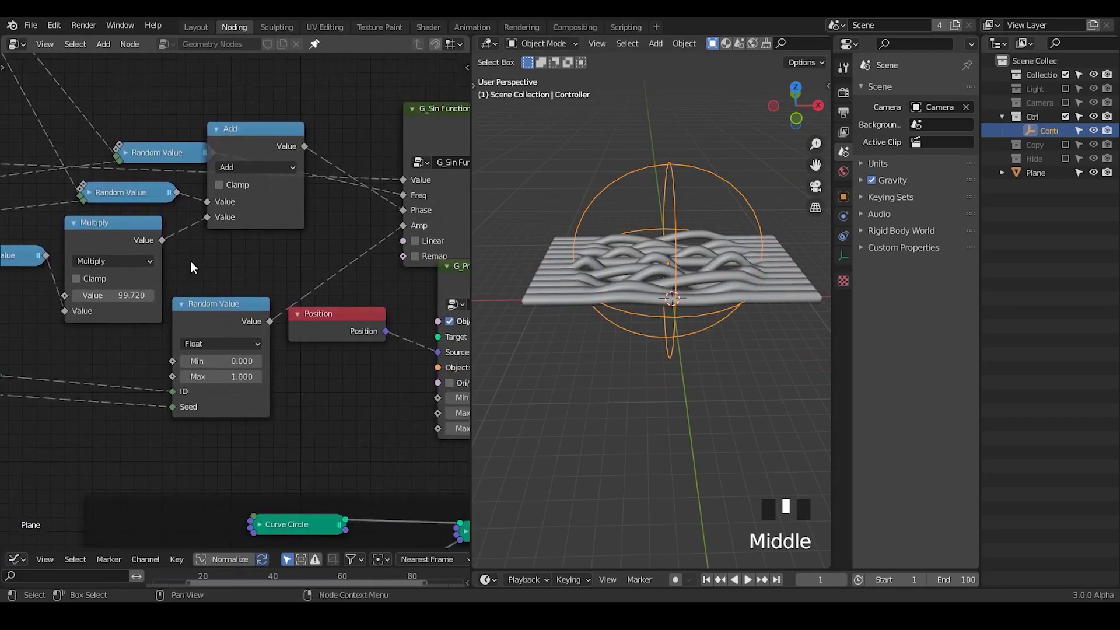
pyautogui.moveTo(250, 142); pyautogui.dragTo(278, 187)
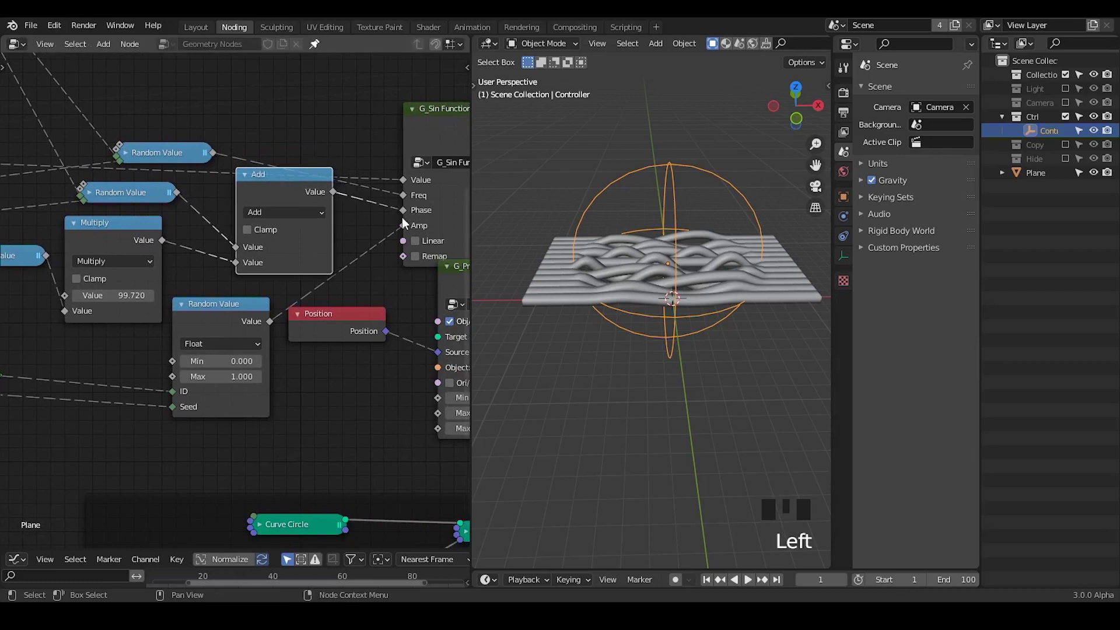
pyautogui.moveTo(401, 217); pyautogui.dragTo(469, 207, button='middle')
pyautogui.moveTo(180, 284); pyautogui.dragTo(294, 260, button='middle')
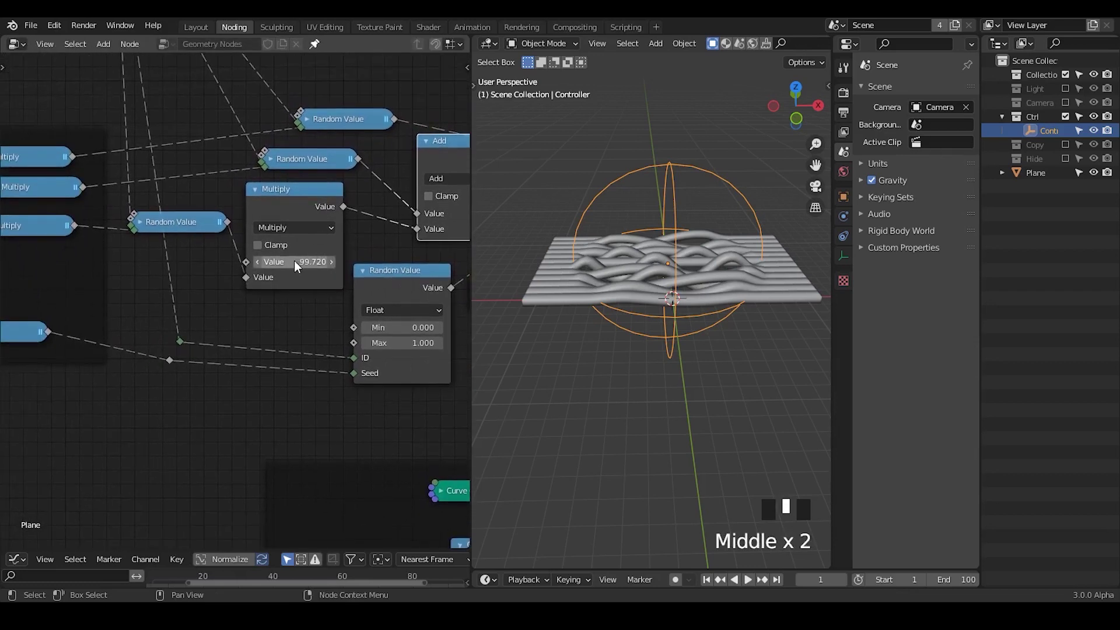
pyautogui.moveTo(294, 261); pyautogui.dragTo(324, 264)
# Shift the collapsed Random Value node feeding the Multiply node down slightly, expand it to check its settings, and collapse it again.
pyautogui.moveTo(183, 226); pyautogui.dragTo(181, 236)
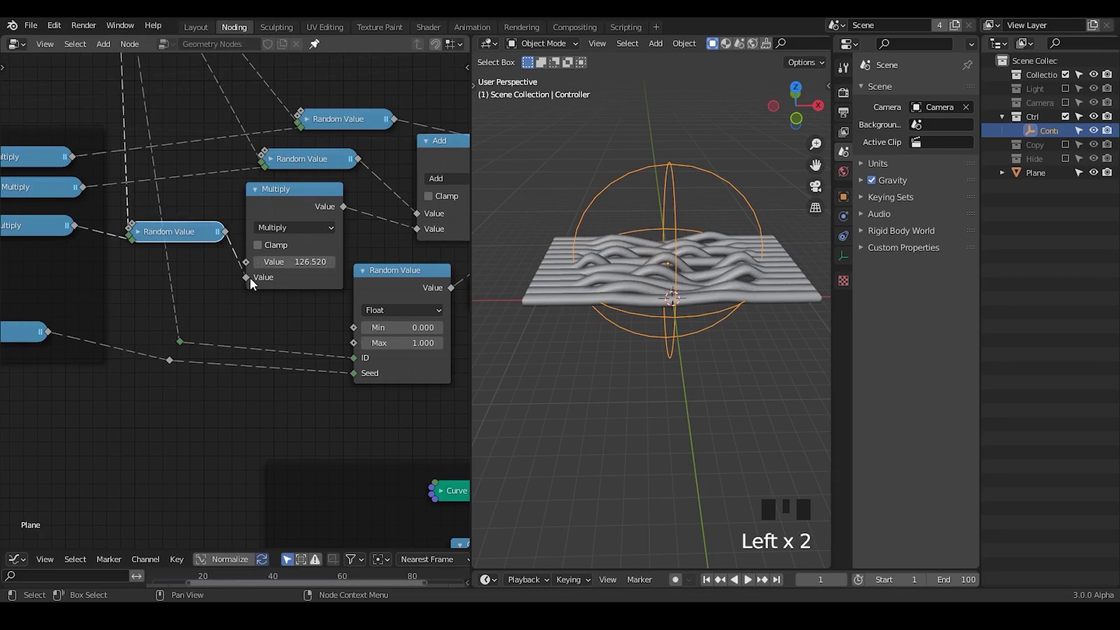
pyautogui.moveTo(250, 277)
pyautogui.mouseDown()
pyautogui.moveTo(236, 257)
pyautogui.moveTo(244, 276)
pyautogui.mouseUp()
pyautogui.click(138, 232)
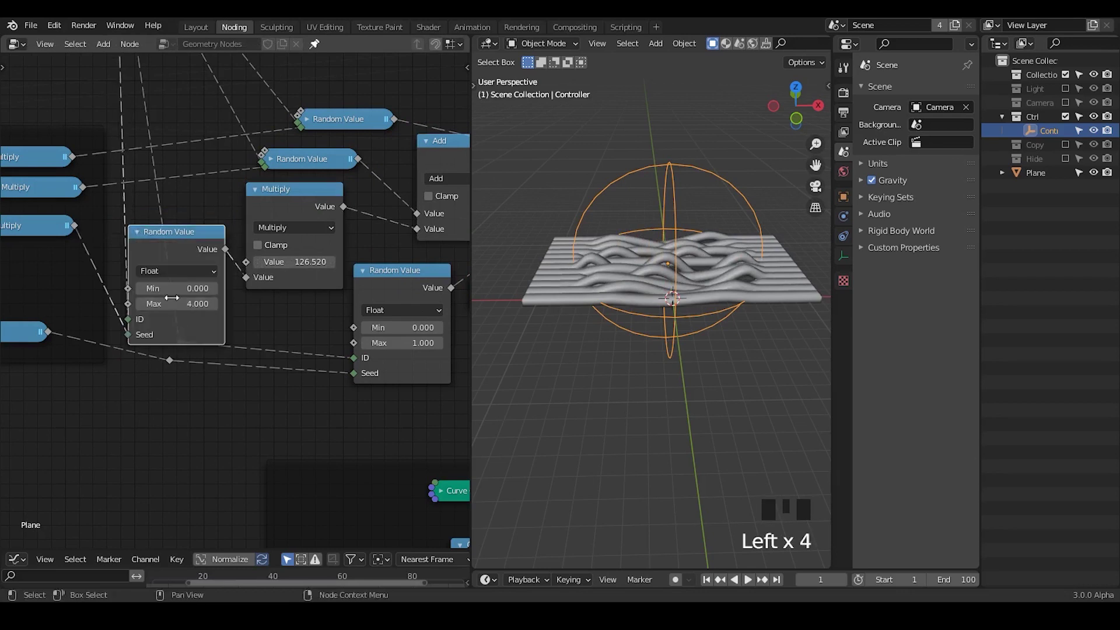
pyautogui.click(140, 231)
# Set the phase Multiply node's Value to 138.220 and enlarge the timeline area.
pyautogui.moveTo(328, 262); pyautogui.dragTo(300, 262)
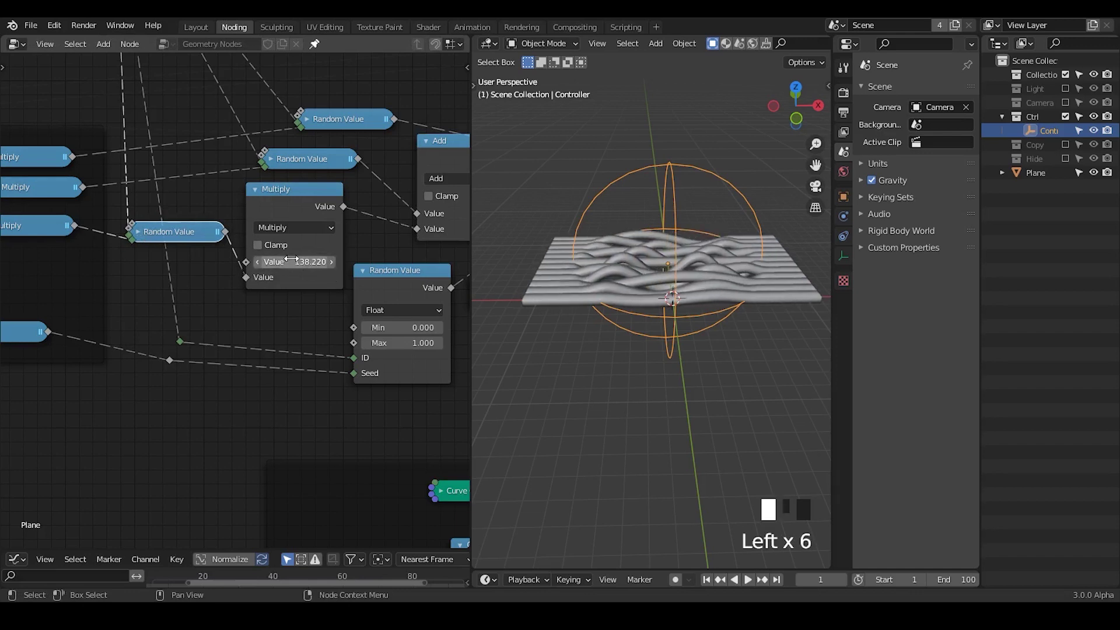
pyautogui.click(293, 261)
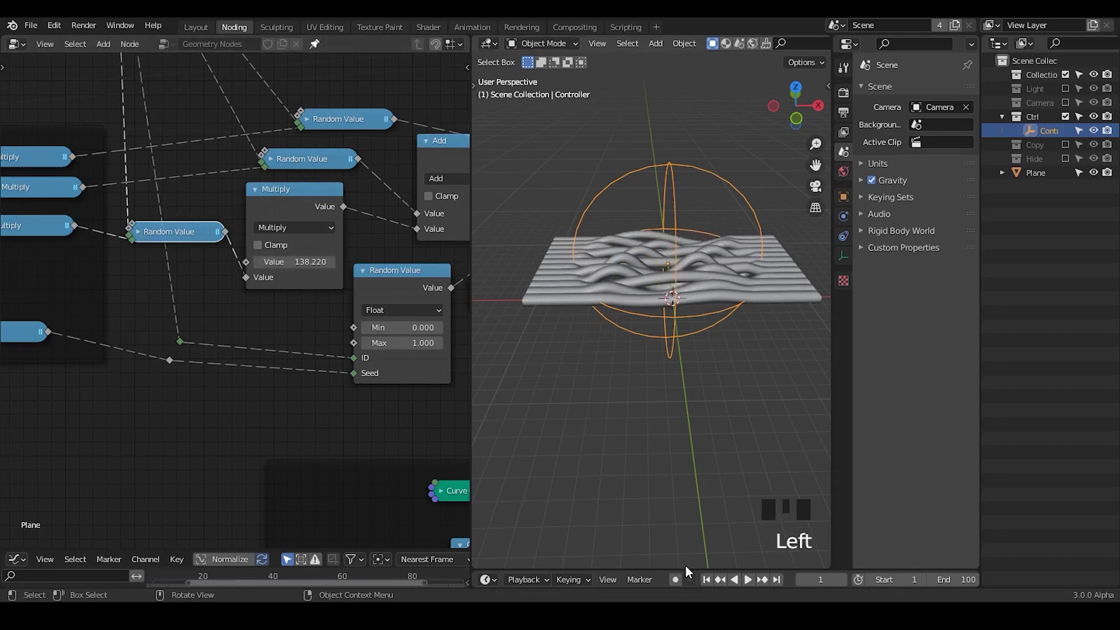
pyautogui.moveTo(687, 567); pyautogui.dragTo(663, 446)
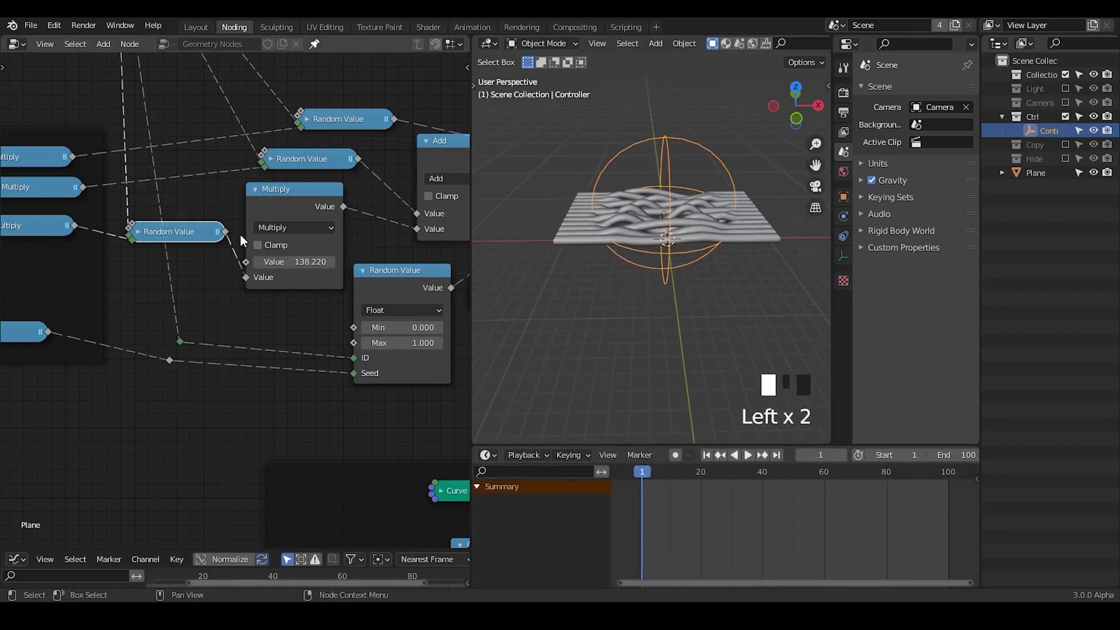
# Keyframe the phase Multiply node's Value at frame 1.
pyautogui.click(276, 206)
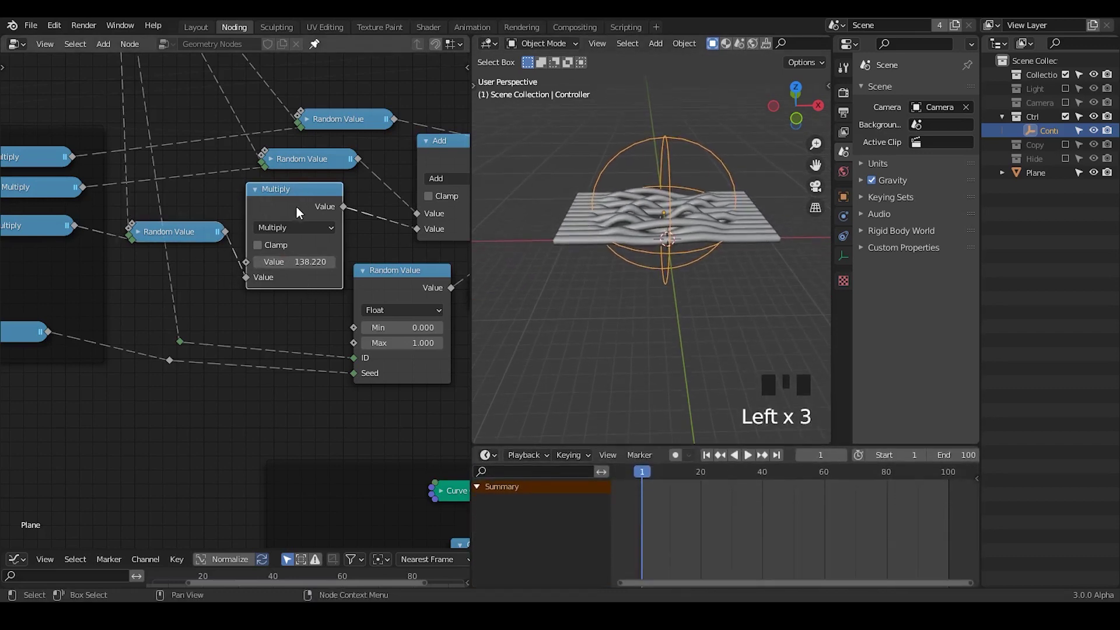
pyautogui.press('i')
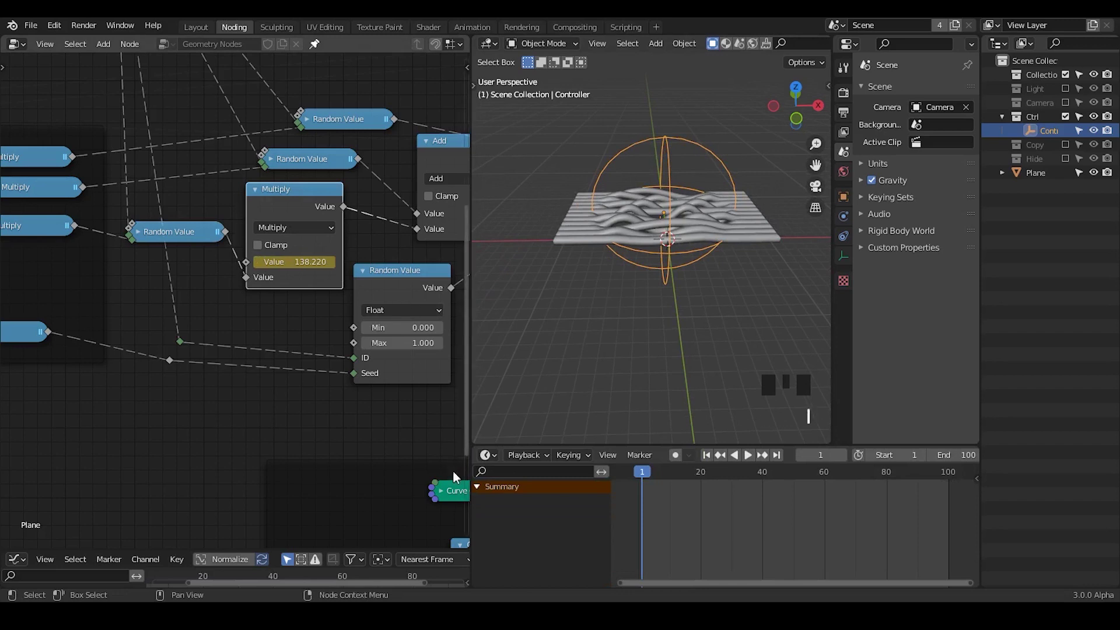
pyautogui.click(479, 488)
pyautogui.click(478, 488)
pyautogui.click(343, 205)
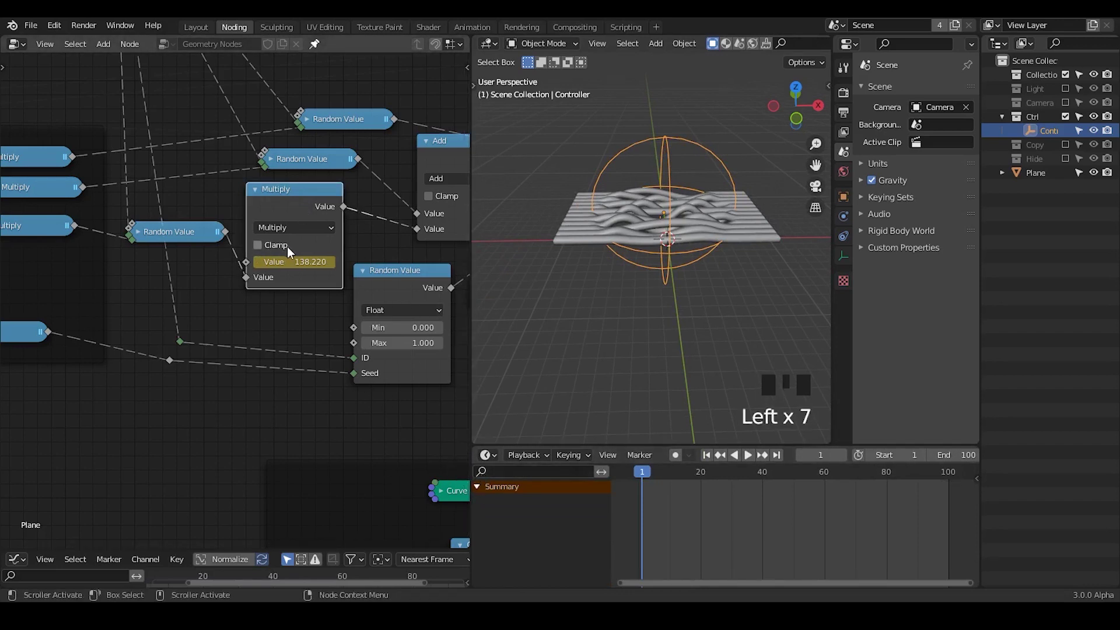
pyautogui.click(289, 265)
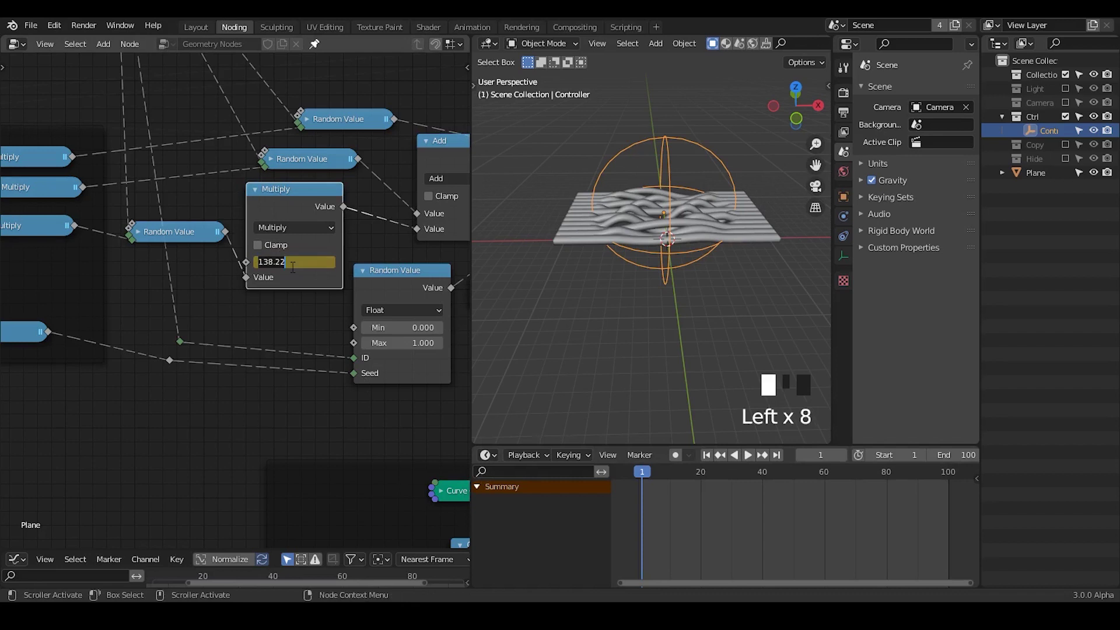
# Select the Plane object to show its keyframe in the timeline, and clear the keyframes from the Multiply node's Value.
pyautogui.click(629, 234)
pyautogui.click(293, 200)
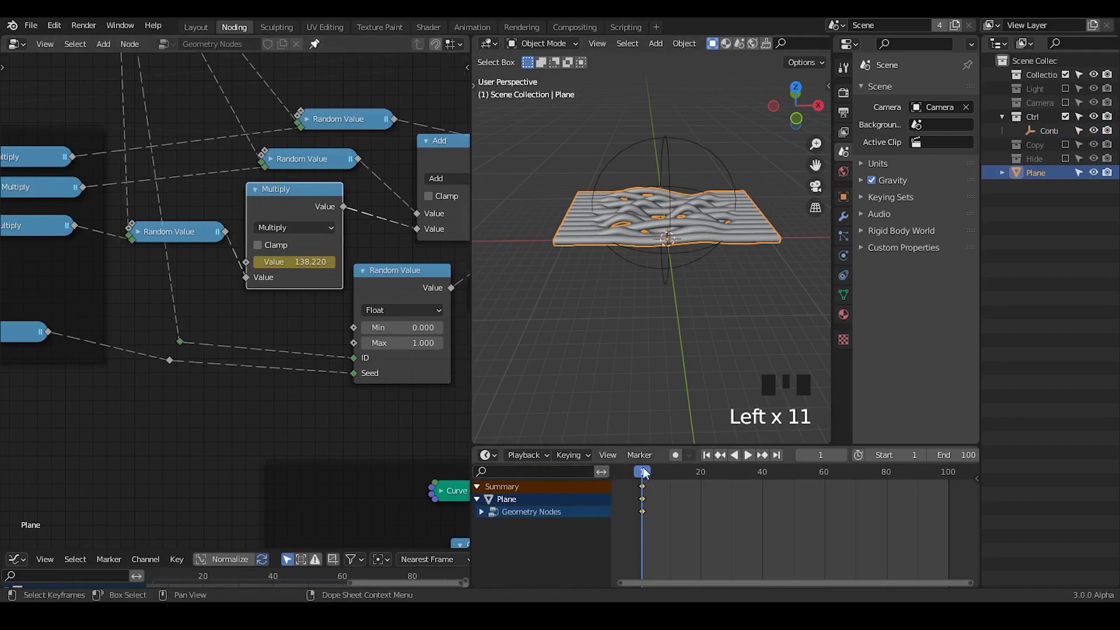
pyautogui.moveTo(647, 446); pyautogui.dragTo(647, 429)
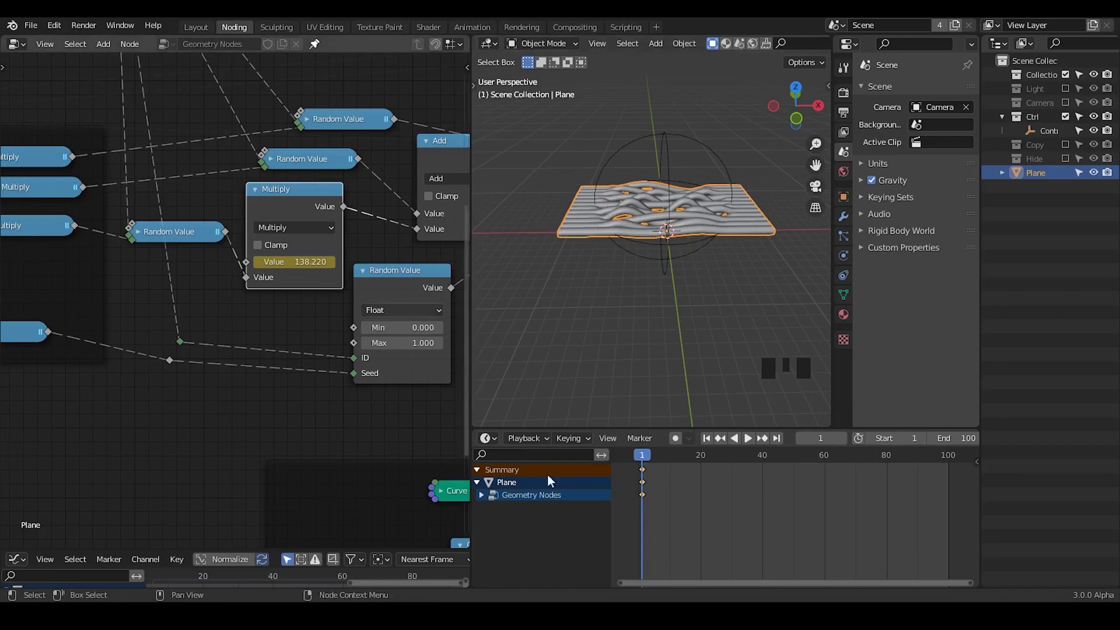
pyautogui.rightClick(300, 264)
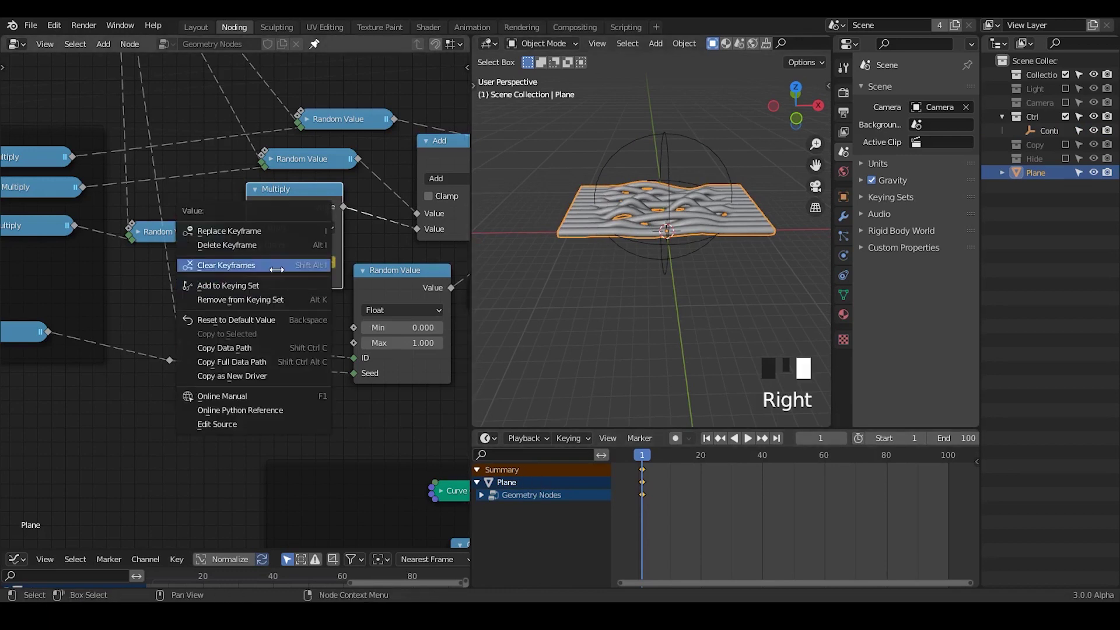
pyautogui.click(279, 268)
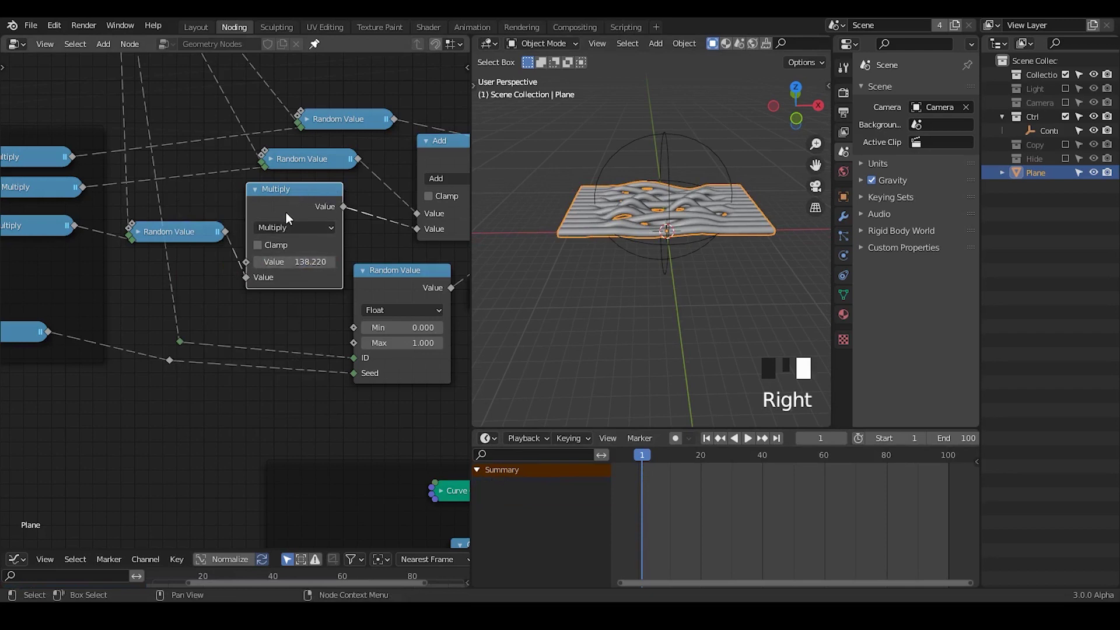
# Add a G_Time Info group node and place it below the frame of seed Multiply nodes.
pyautogui.moveTo(249, 311); pyautogui.dragTo(343, 232, button='middle')
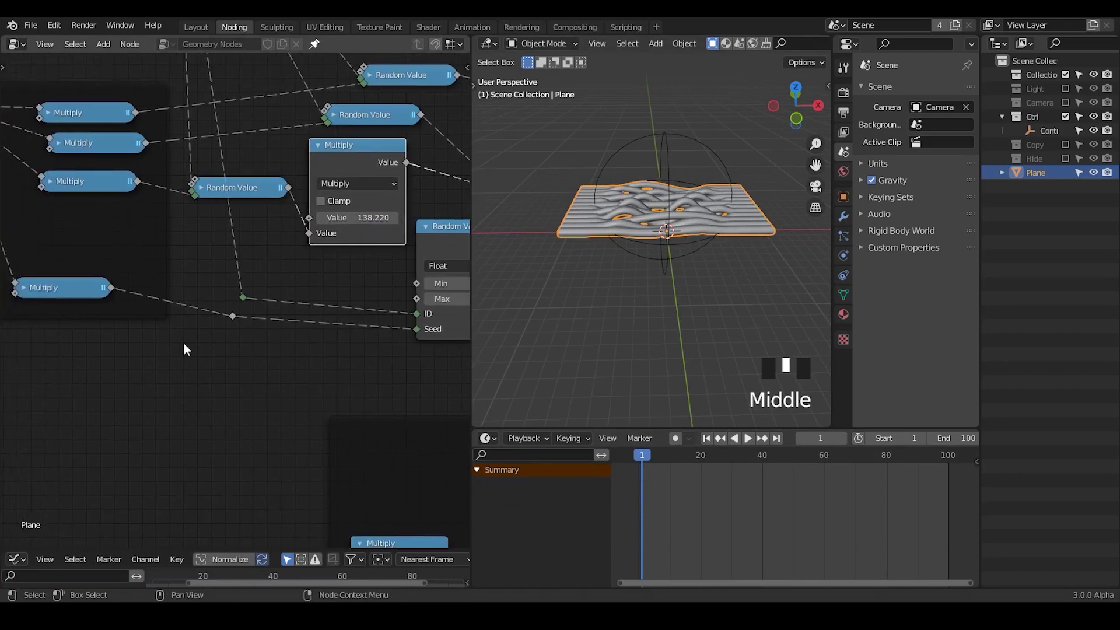
pyautogui.hotkey('ctrl', 'a')
pyautogui.write('tiem')
pyautogui.press('BackSpace')
pyautogui.press('BackSpace')
pyautogui.press('BackSpace')
pyautogui.write('im')
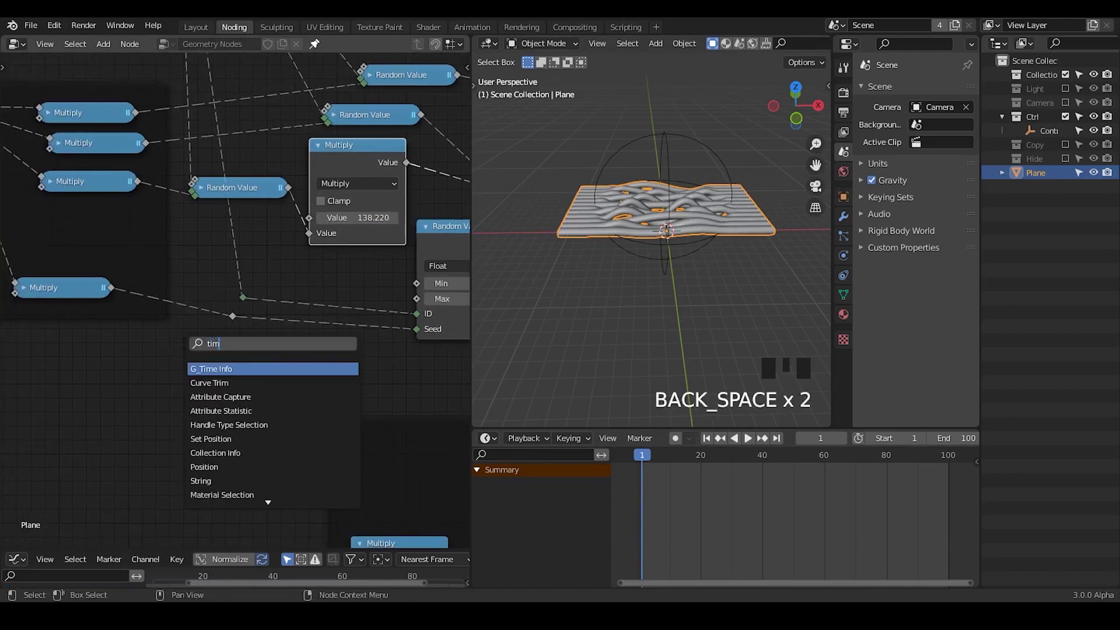
pyautogui.write('e info')
pyautogui.press('Return')
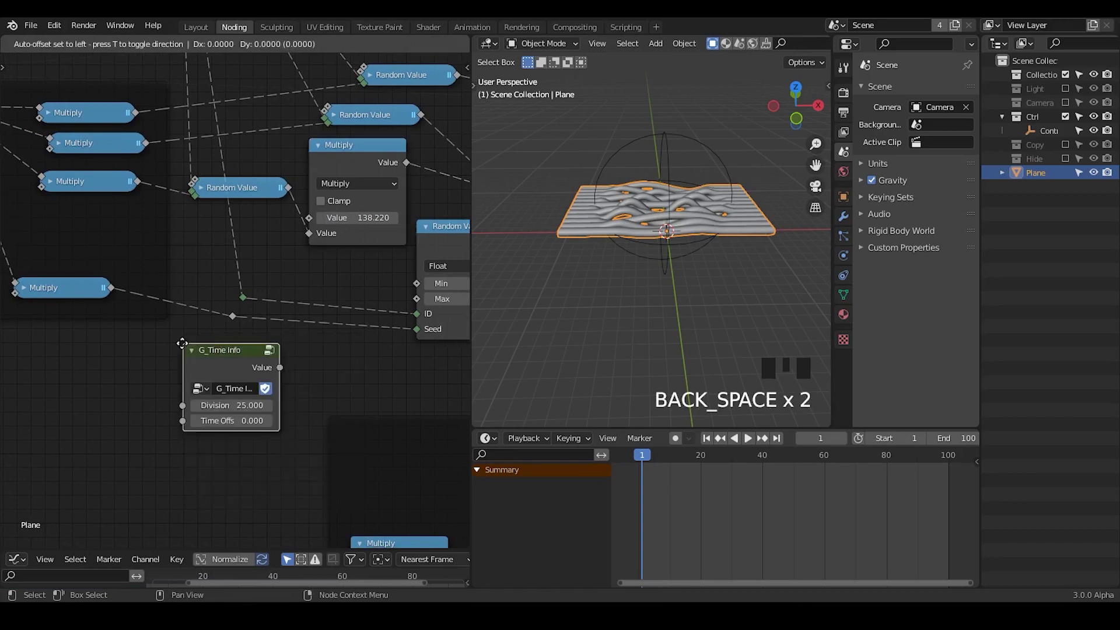
pyautogui.moveTo(275, 389); pyautogui.dragTo(312, 373, button='middle')
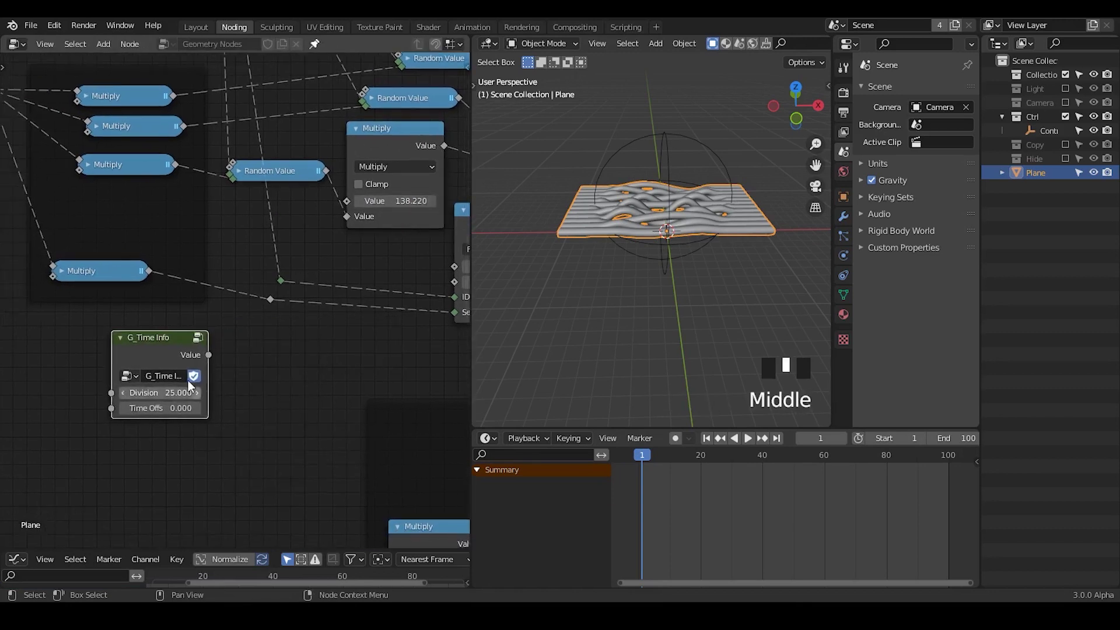
# Open the G_Time Info group to examine its Divide and Add nodes, and return to the main node tree.
pyautogui.click(156, 356)
pyautogui.press('Tab')
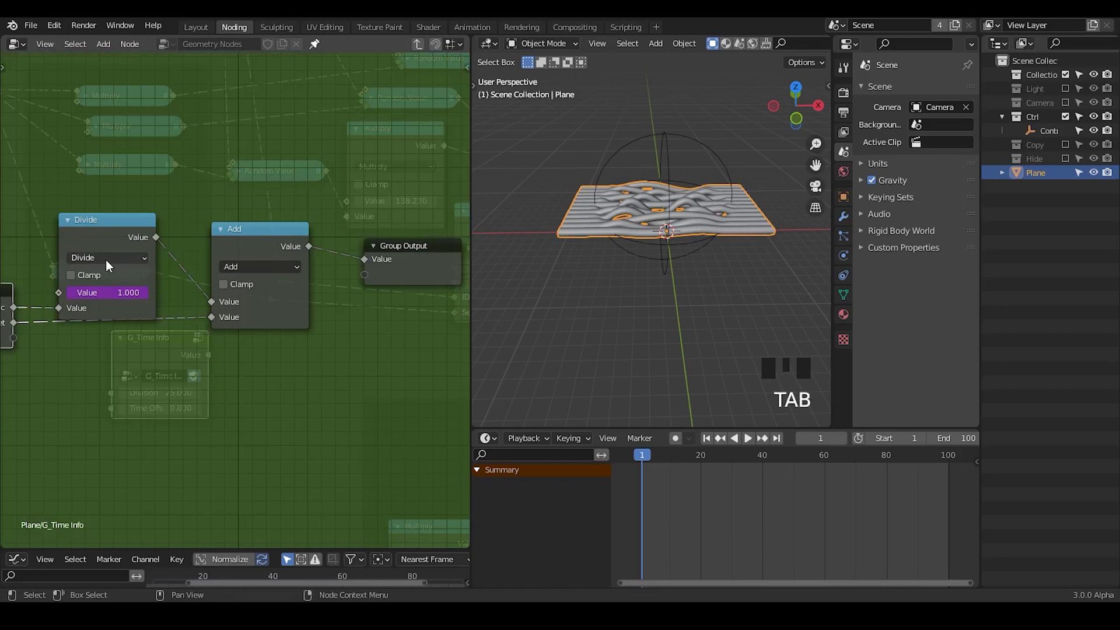
pyautogui.click(416, 45)
pyautogui.moveTo(252, 358); pyautogui.dragTo(239, 379, button='middle')
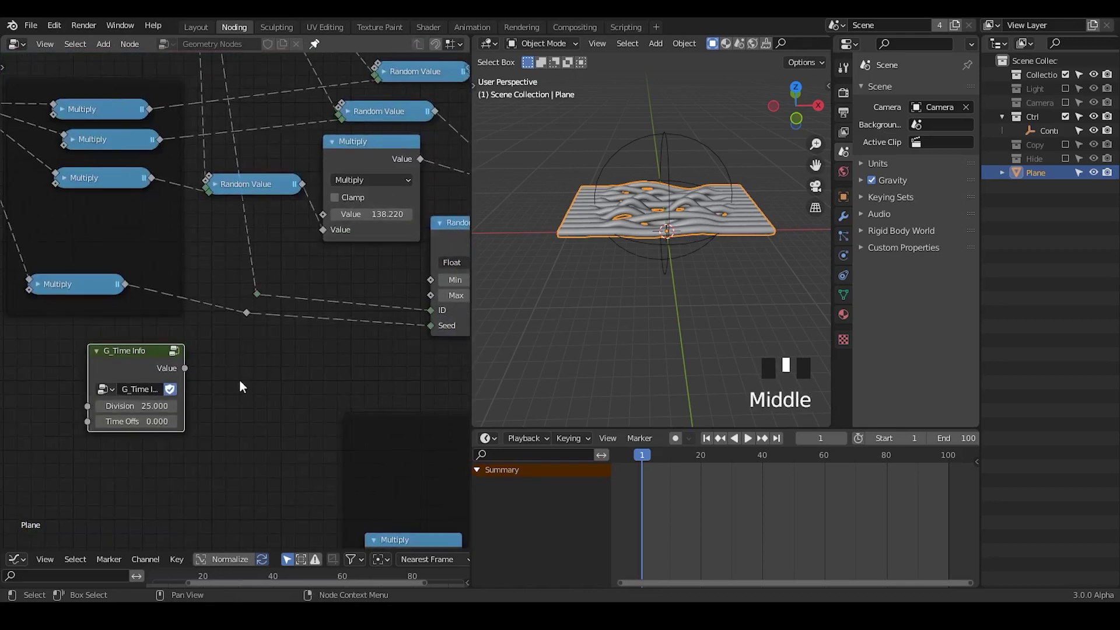
# Connect G_Time Info's Value to the phase Multiply node's first Value input, move the node closer, and play the animation to check it.
pyautogui.moveTo(185, 365); pyautogui.dragTo(323, 214)
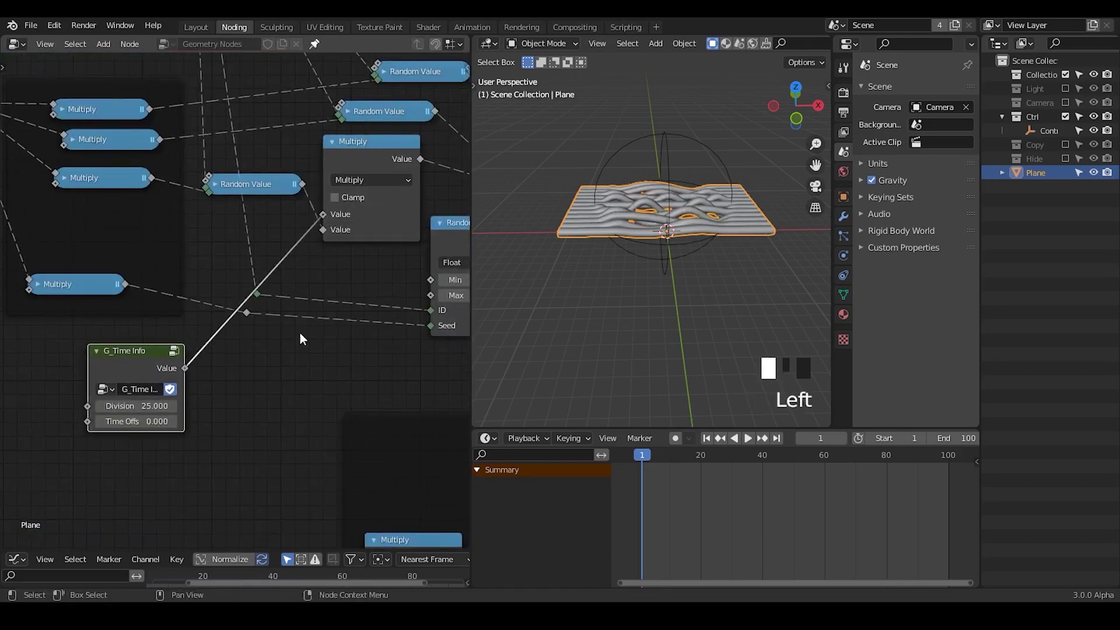
pyautogui.moveTo(294, 354); pyautogui.dragTo(341, 318, button='middle')
pyautogui.moveTo(185, 332); pyautogui.dragTo(229, 316)
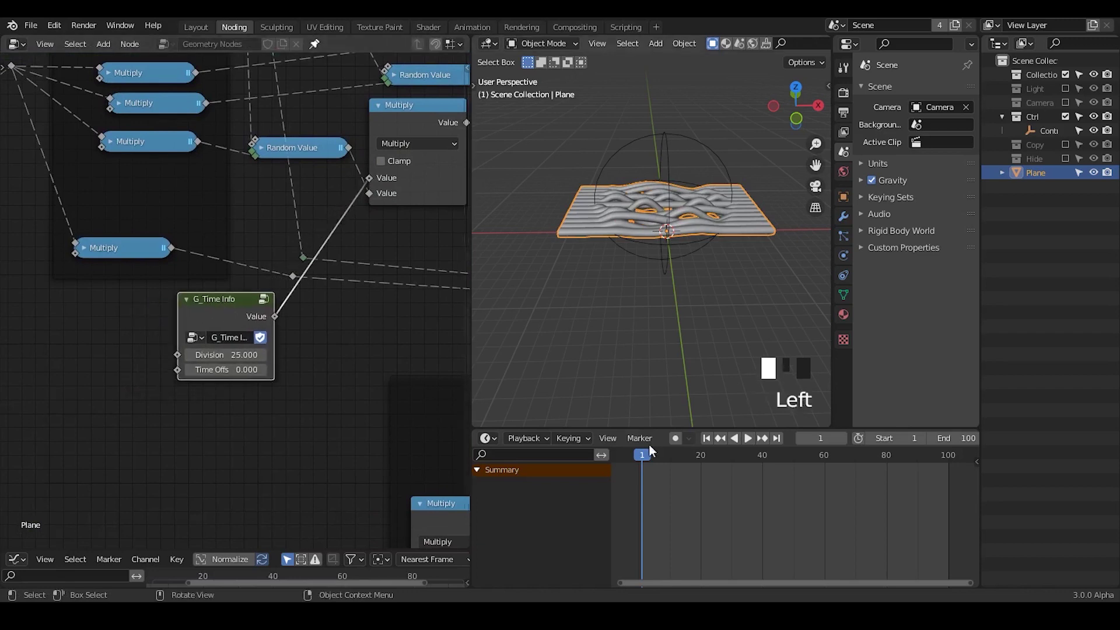
pyautogui.click(749, 440)
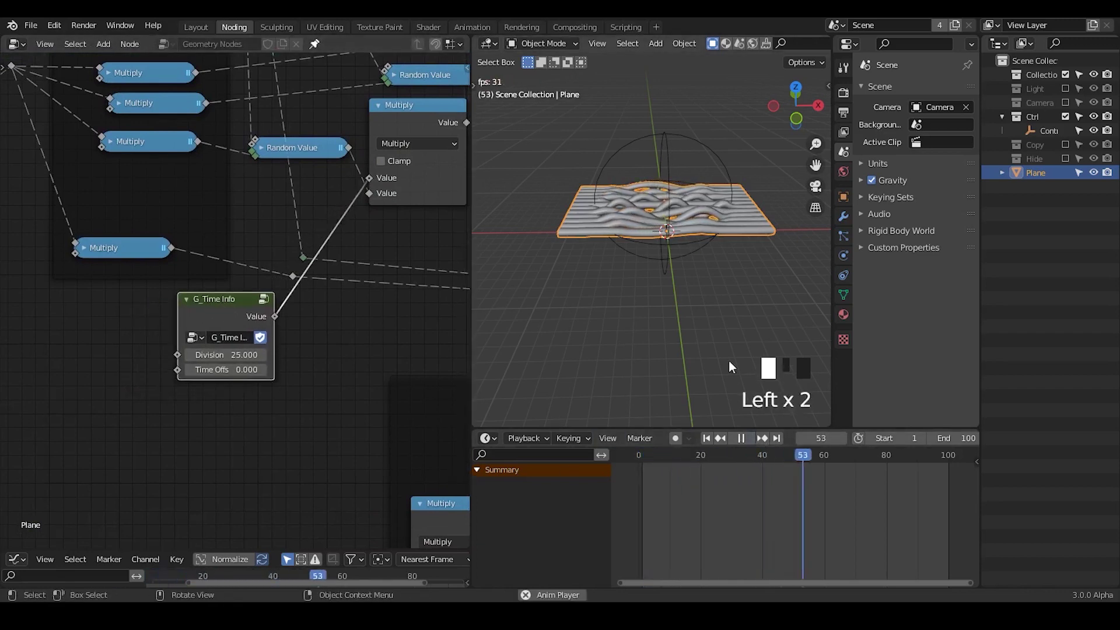
pyautogui.click(743, 437)
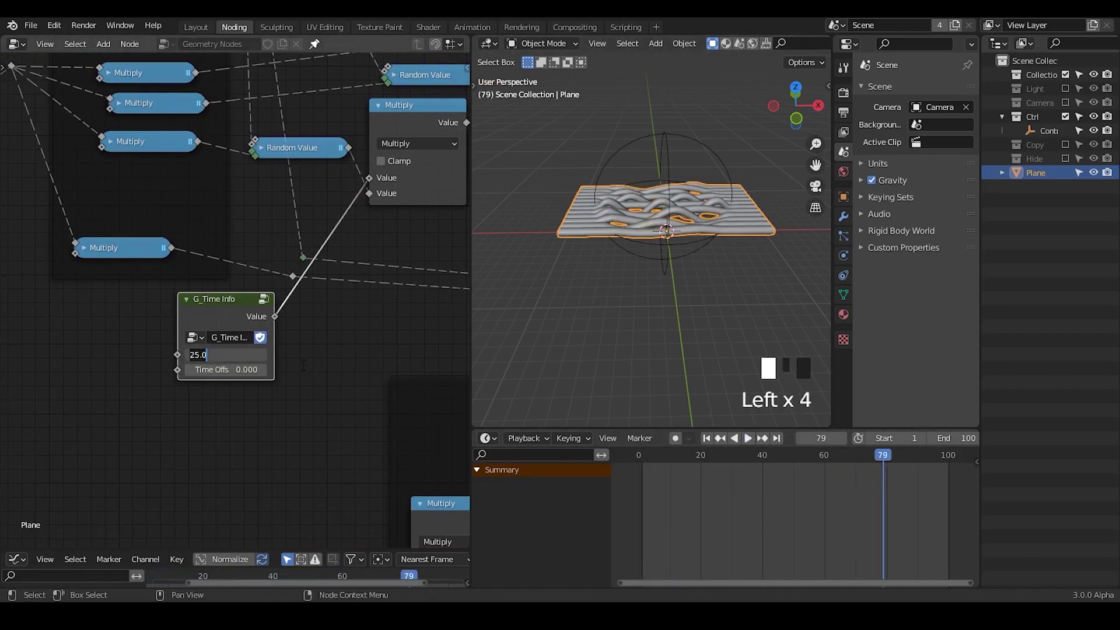
# Set the G_Time Info node's Division to 5, play the animation again, and return to the first frame.
pyautogui.write('5')
pyautogui.press('Return')
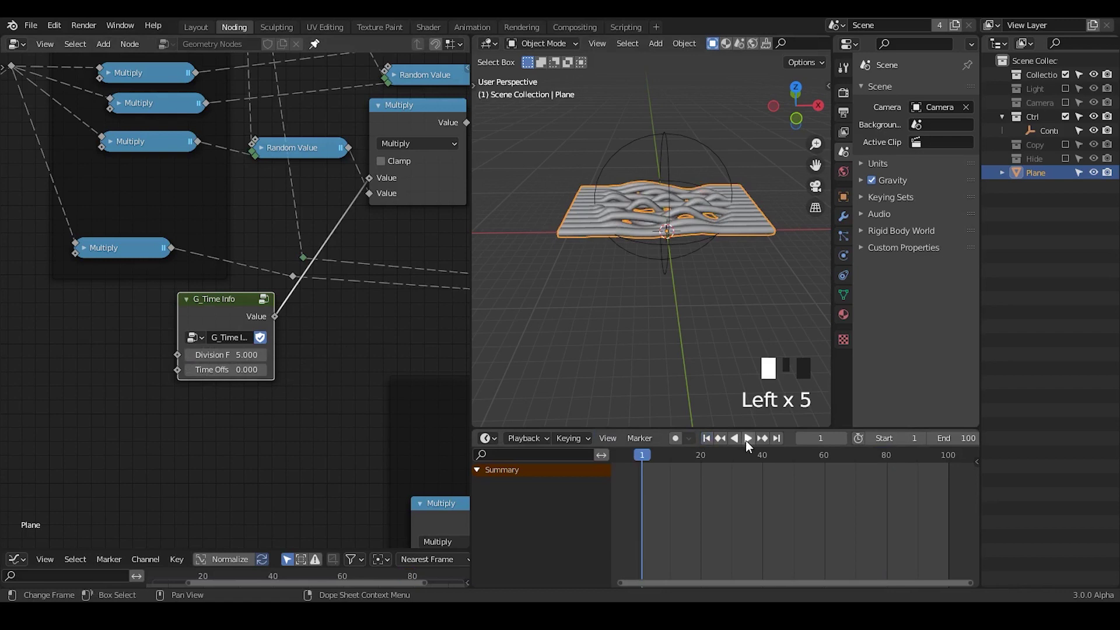
pyautogui.click(746, 438)
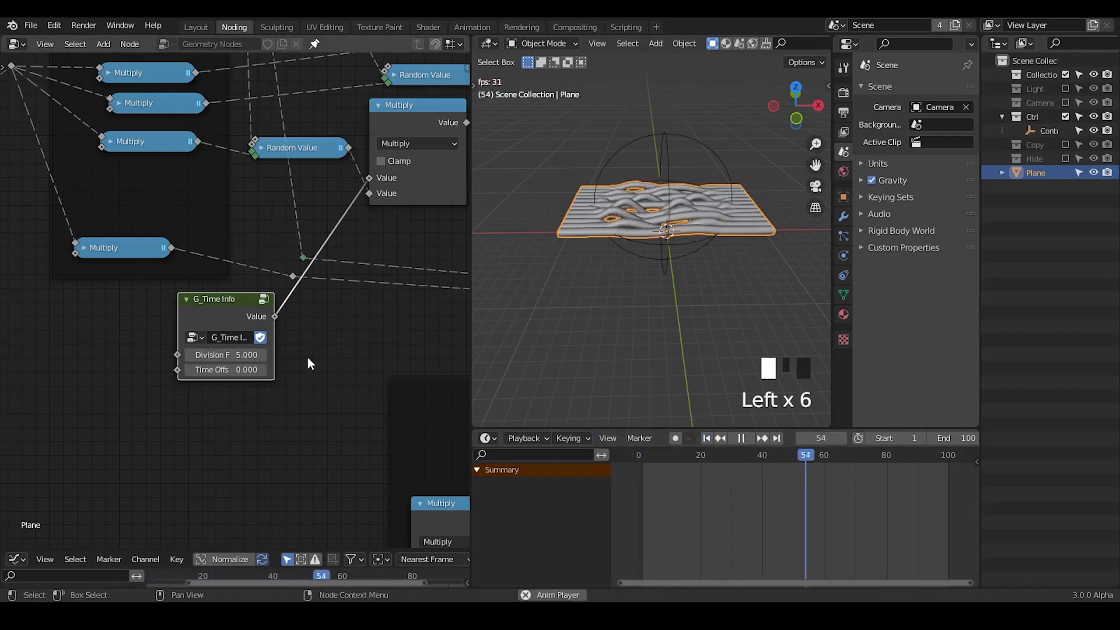
pyautogui.click(741, 439)
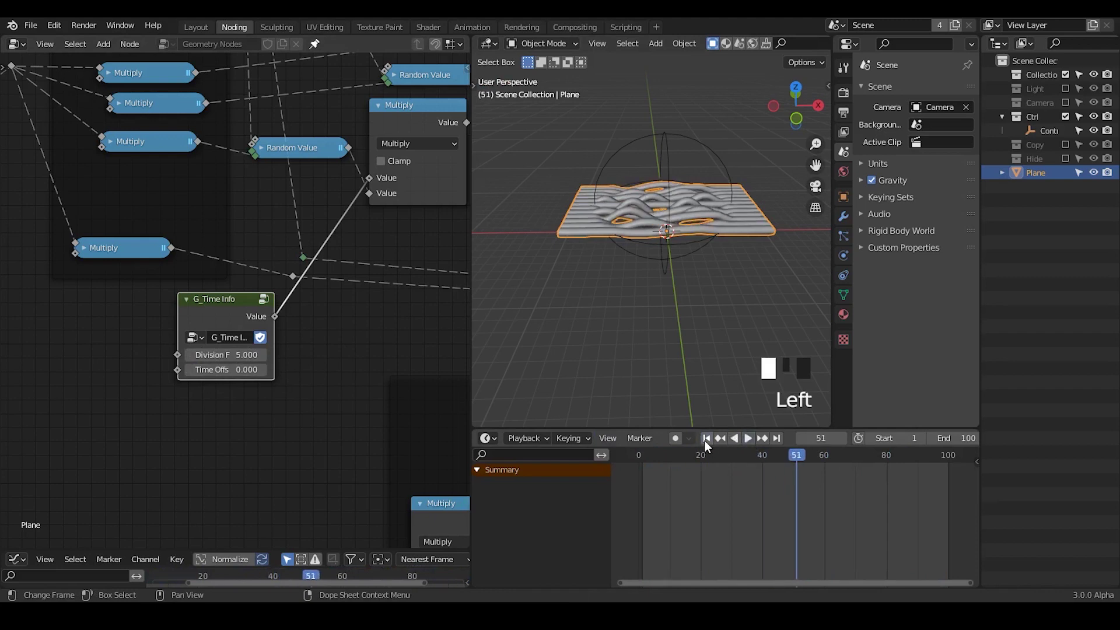
pyautogui.click(706, 438)
# Set the seed Add node's second Value to 55 and move the node slightly down.
pyautogui.moveTo(157, 256)
pyautogui.mouseDown(button='middle')
pyautogui.moveTo(222, 278)
pyautogui.moveTo(156, 258)
pyautogui.mouseUp(button='middle')
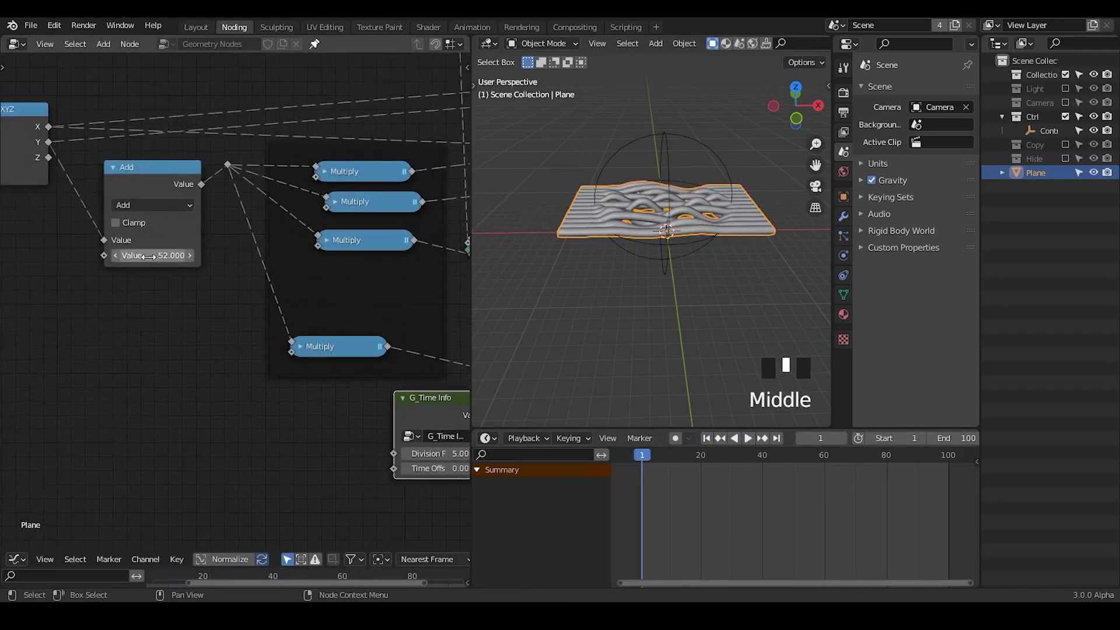
pyautogui.moveTo(149, 257); pyautogui.dragTo(149, 257)
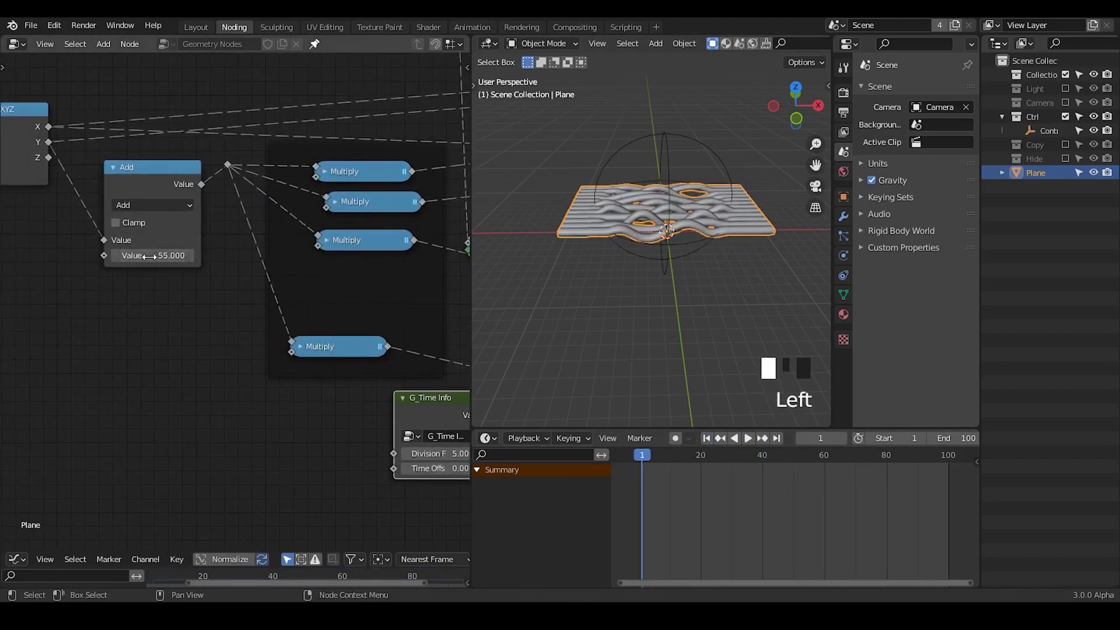
pyautogui.moveTo(153, 185); pyautogui.dragTo(142, 211)
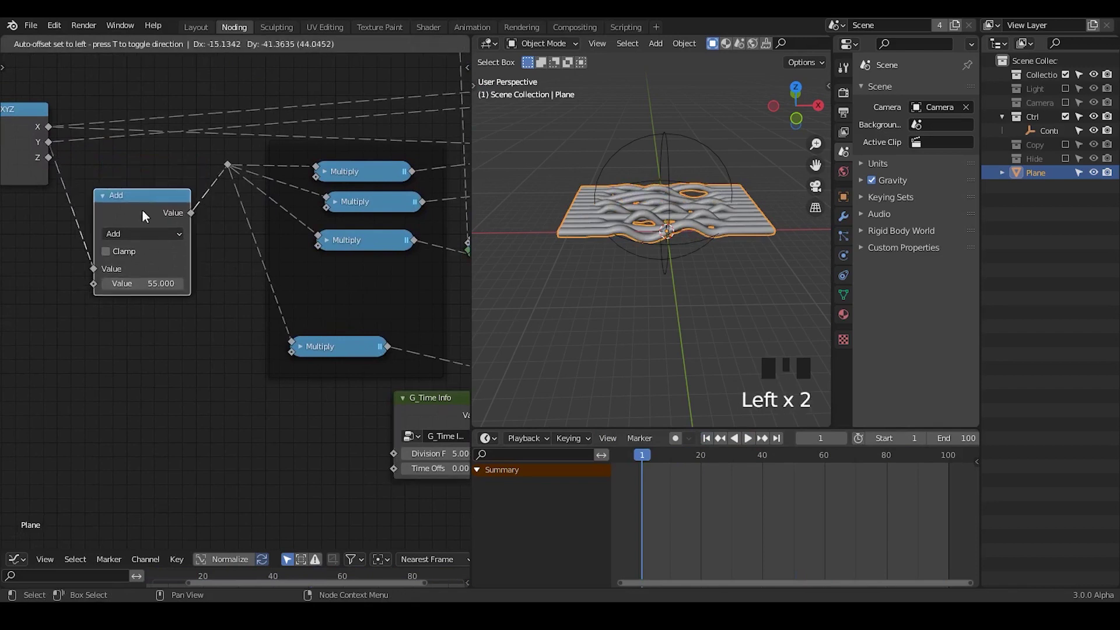
# Reposition the reroute after the Add node and move the Position node down below the Combine XYZ nodes.
pyautogui.click(226, 168)
pyautogui.press('g')
pyautogui.moveTo(228, 255)
pyautogui.mouseDown(button='middle')
pyautogui.moveTo(432, 291)
pyautogui.moveTo(268, 287)
pyautogui.moveTo(159, 300)
pyautogui.moveTo(248, 250)
pyautogui.mouseUp(button='middle')
pyautogui.moveTo(257, 232); pyautogui.dragTo(222, 303)
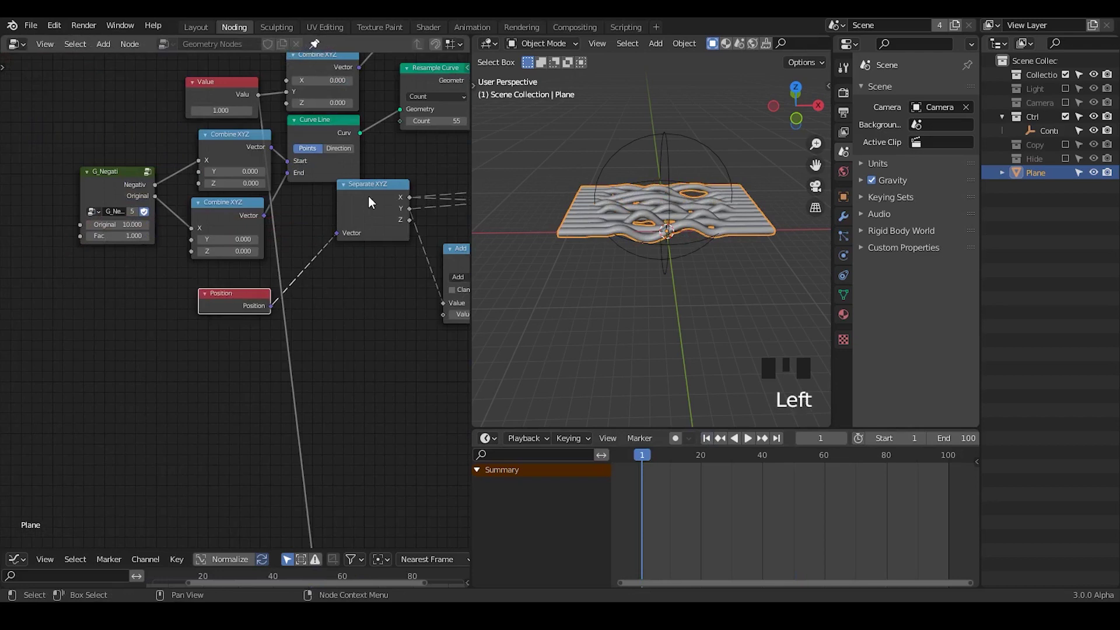
# Expose the Add node's second Value as a Group Input socket, repositioning Separate XYZ and Group Input, and set the modifier's Value to 55.38.
pyautogui.moveTo(368, 195); pyautogui.dragTo(364, 228)
pyautogui.moveTo(364, 229); pyautogui.dragTo(330, 376, button='middle')
pyautogui.moveTo(291, 137); pyautogui.dragTo(201, 143)
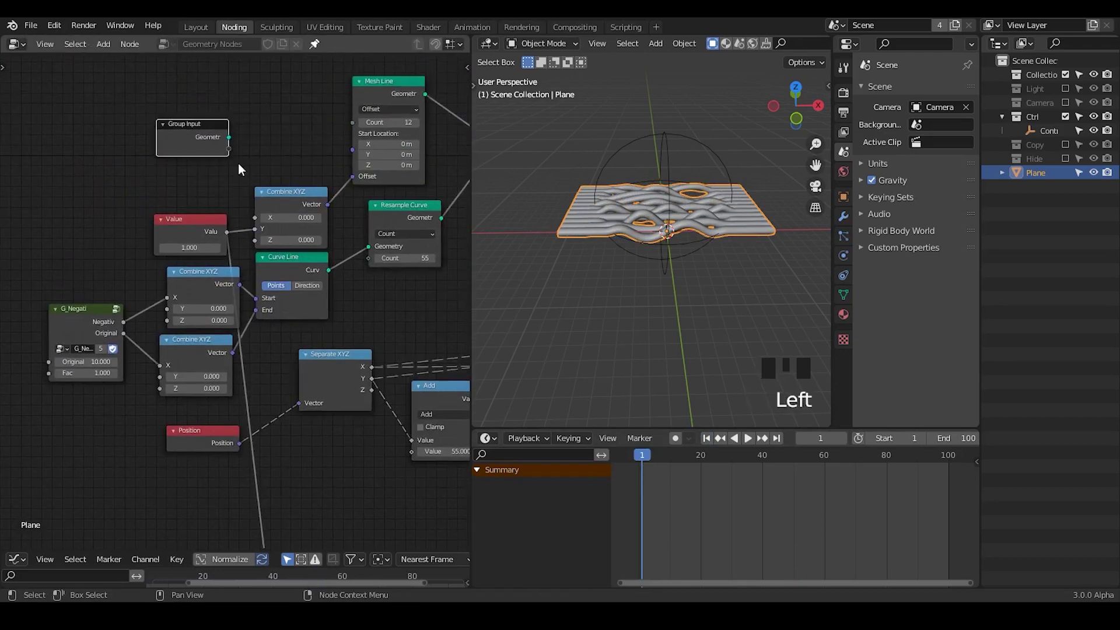
pyautogui.moveTo(412, 452); pyautogui.dragTo(229, 150)
pyautogui.click(843, 216)
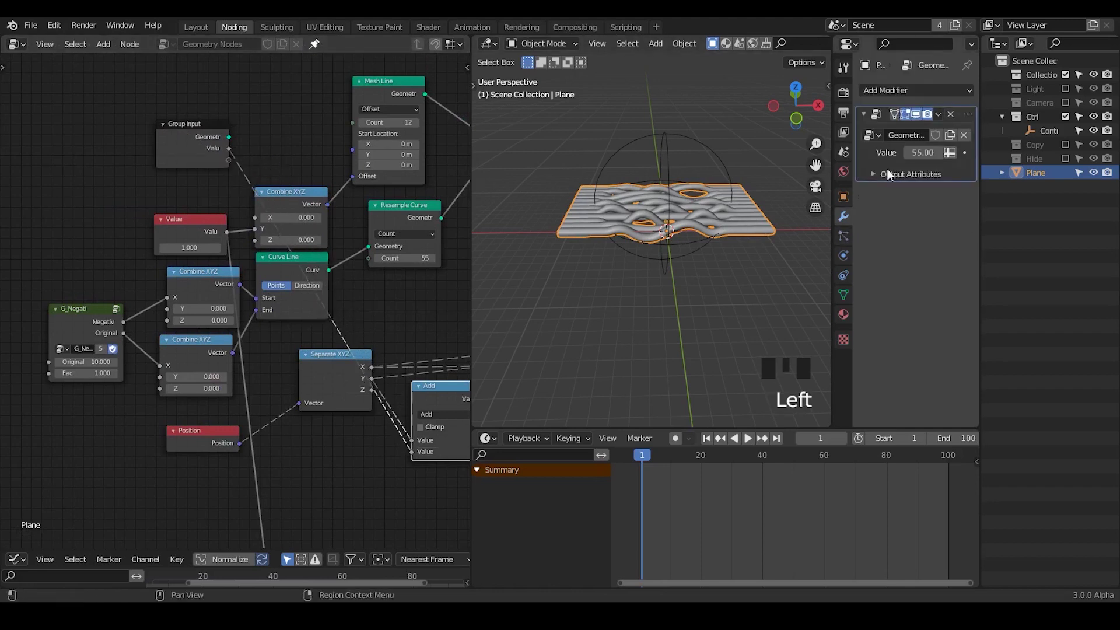
pyautogui.moveTo(921, 153); pyautogui.dragTo(927, 153)
# Connect the G_Time Info node's Division Factor to a new Group Input socket so it appears in the modifier.
pyautogui.moveTo(411, 217); pyautogui.dragTo(204, 272, button='middle')
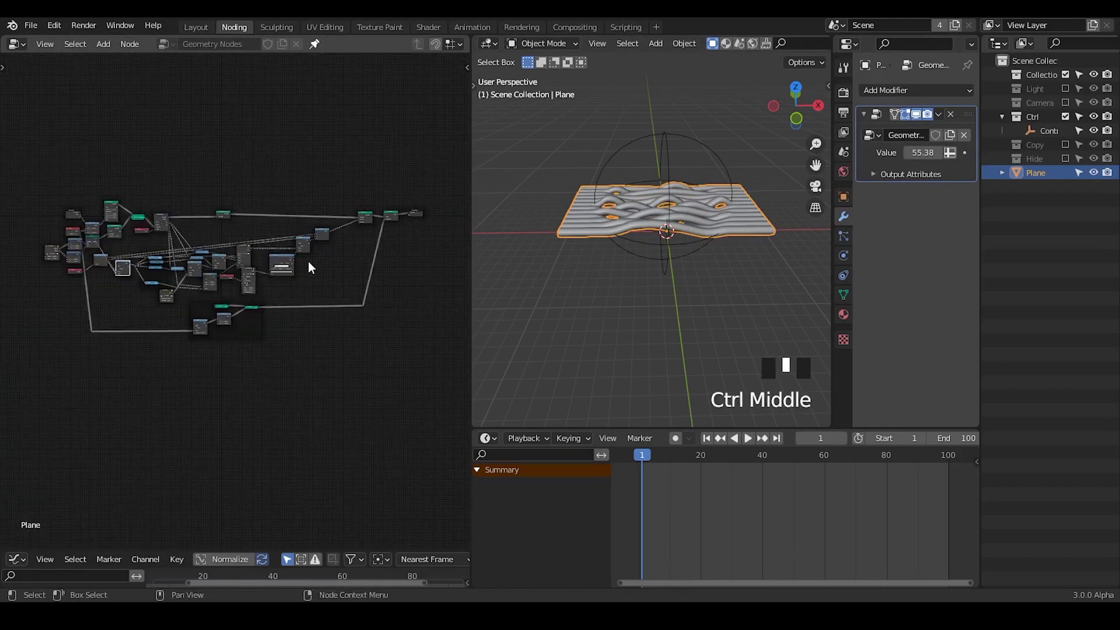
pyautogui.click(324, 284)
pyautogui.moveTo(254, 239); pyautogui.dragTo(362, 373, button='middle')
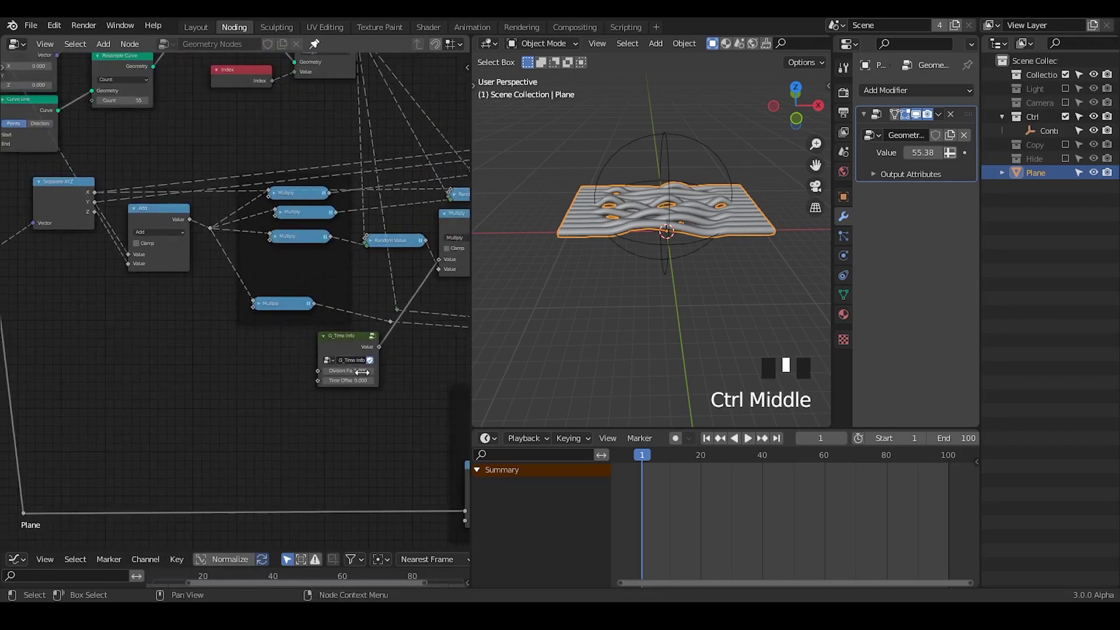
pyautogui.moveTo(286, 371); pyautogui.dragTo(358, 376, button='middle')
pyautogui.click(372, 397)
pyautogui.moveTo(372, 391); pyautogui.dragTo(97, 120)
pyautogui.moveTo(405, 220); pyautogui.dragTo(382, 204, button='middle')
pyautogui.moveTo(80, 142); pyautogui.dragTo(118, 160, button='middle')
pyautogui.moveTo(81, 105)
pyautogui.mouseDown()
pyautogui.moveTo(70, 116)
pyautogui.moveTo(63, 108)
pyautogui.mouseUp()
pyautogui.moveTo(391, 400); pyautogui.dragTo(99, 118)
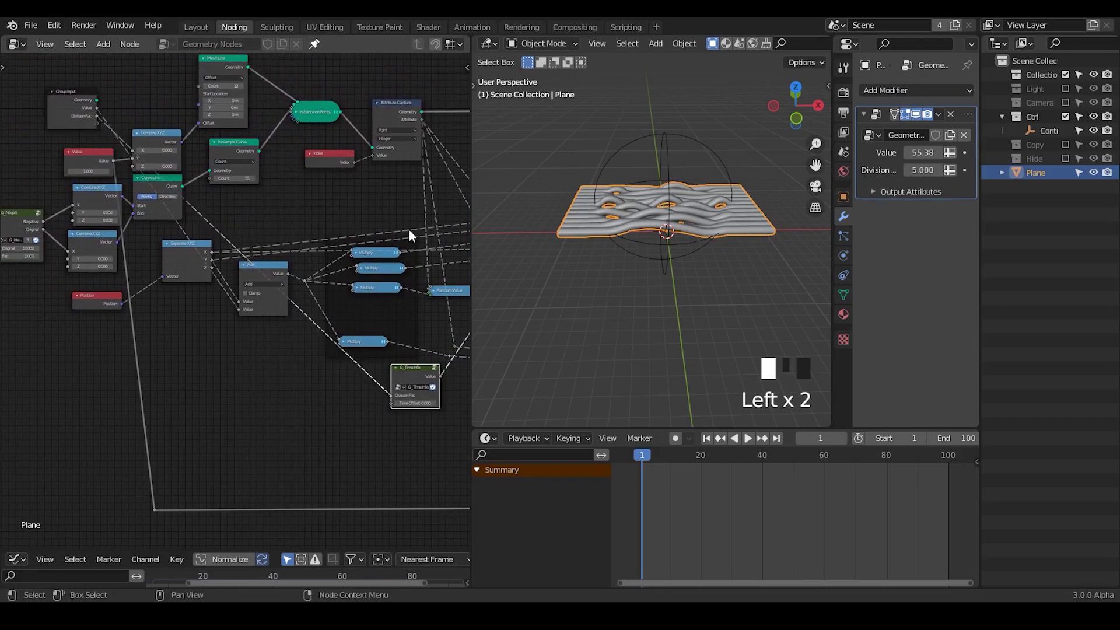
# Move the Set Position, Curve to Mesh and Group Output nodes closer together at the end of the node tree.
pyautogui.moveTo(408, 230); pyautogui.dragTo(111, 210, button='middle')
pyautogui.moveTo(315, 204); pyautogui.dragTo(132, 183, button='middle')
pyautogui.moveTo(415, 251); pyautogui.dragTo(327, 272, button='middle')
pyautogui.moveTo(263, 295); pyautogui.dragTo(282, 331, button='middle')
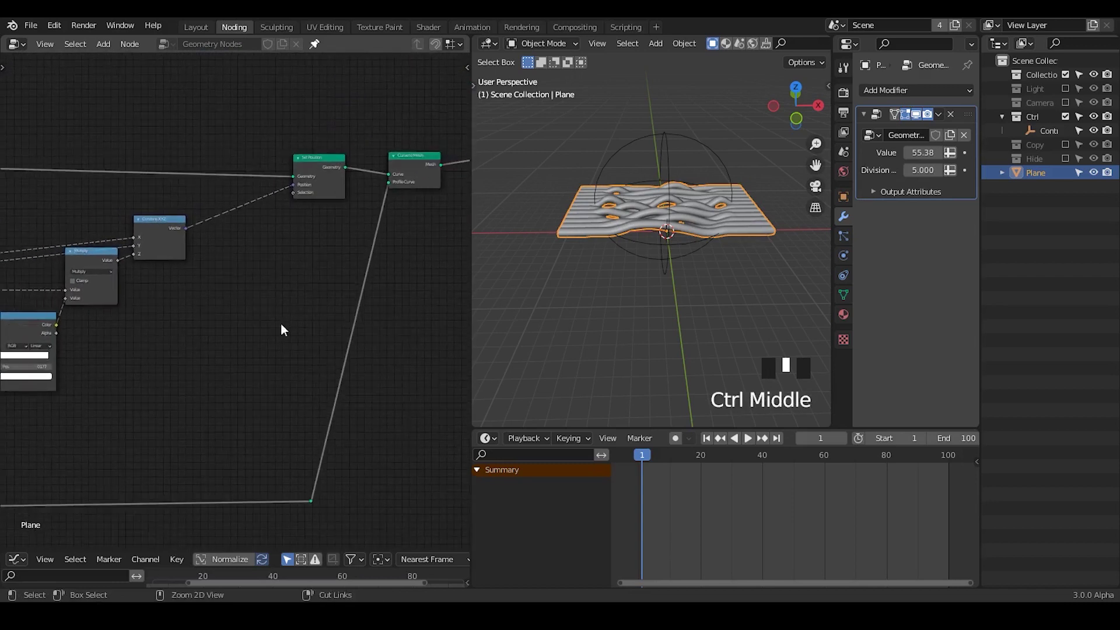
pyautogui.moveTo(317, 170); pyautogui.dragTo(283, 159)
pyautogui.moveTo(365, 203); pyautogui.dragTo(240, 204, button='middle')
pyautogui.moveTo(274, 177); pyautogui.dragTo(242, 174)
pyautogui.moveTo(364, 165); pyautogui.dragTo(318, 159)
pyautogui.moveTo(270, 210); pyautogui.dragTo(362, 227, button='middle')
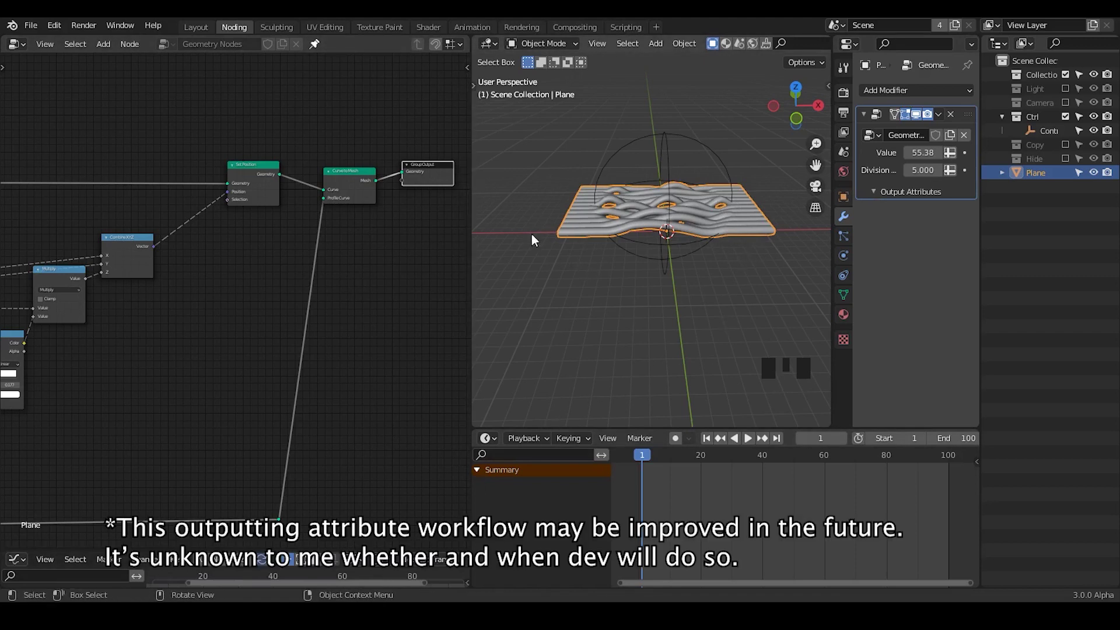
# Move Group Output near the color ramp, link the ramp's Color to a new output socket, and name the output attribute COLOR.
pyautogui.press('g')
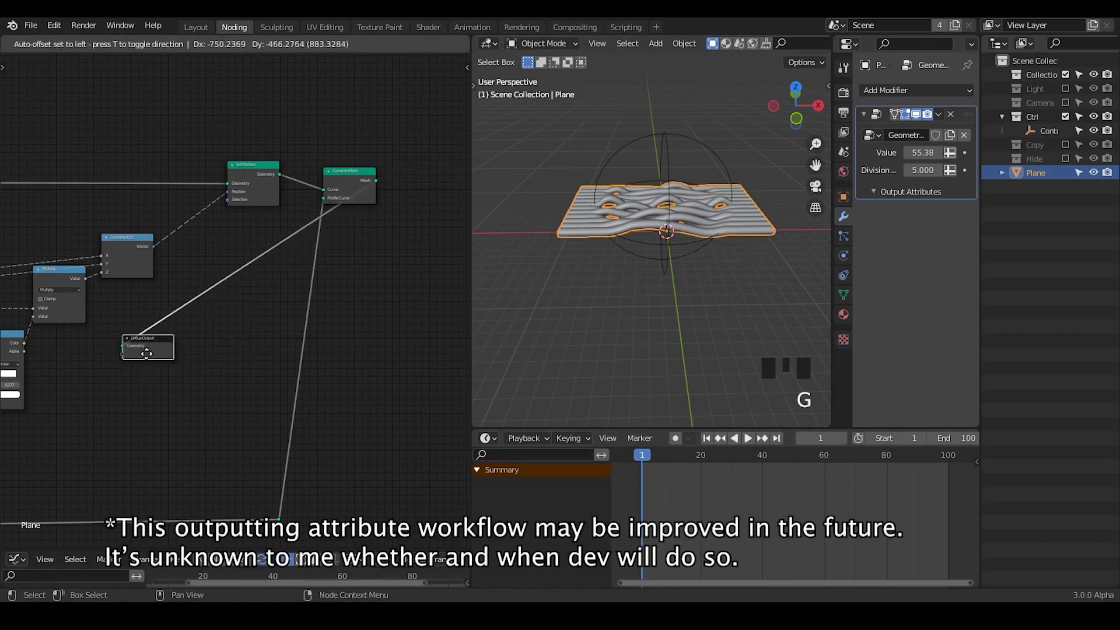
pyautogui.click(144, 357)
pyautogui.moveTo(144, 357); pyautogui.dragTo(229, 281, button='middle')
pyautogui.moveTo(320, 270); pyautogui.dragTo(342, 239, button='middle')
pyautogui.moveTo(351, 250); pyautogui.dragTo(347, 242)
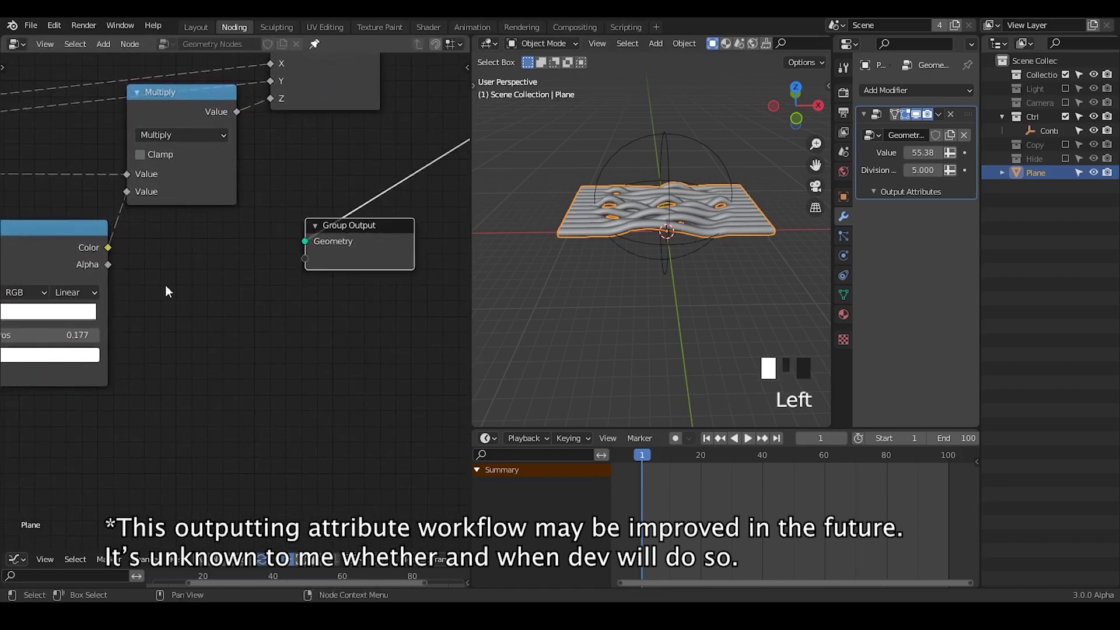
pyautogui.moveTo(110, 248); pyautogui.dragTo(301, 258)
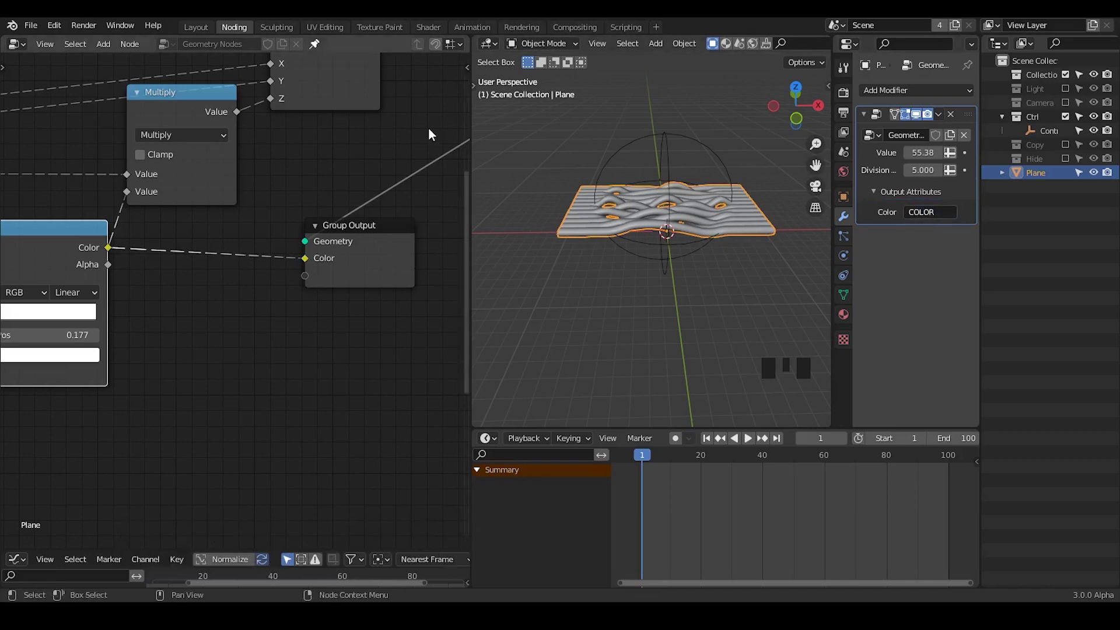
# Switch the 3D viewport to rendered shading and open the render properties.
pyautogui.moveTo(428, 127); pyautogui.dragTo(429, 153, button='middle')
pyautogui.moveTo(810, 49); pyautogui.dragTo(467, 51, button='middle')
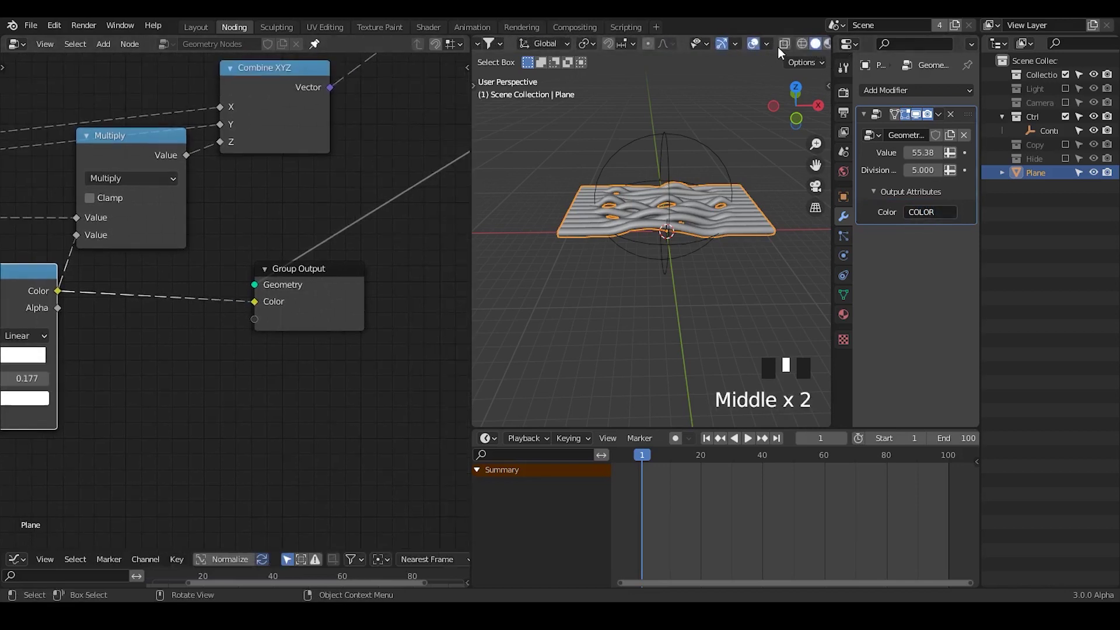
pyautogui.moveTo(780, 48); pyautogui.dragTo(745, 47, button='middle')
pyautogui.click(808, 44)
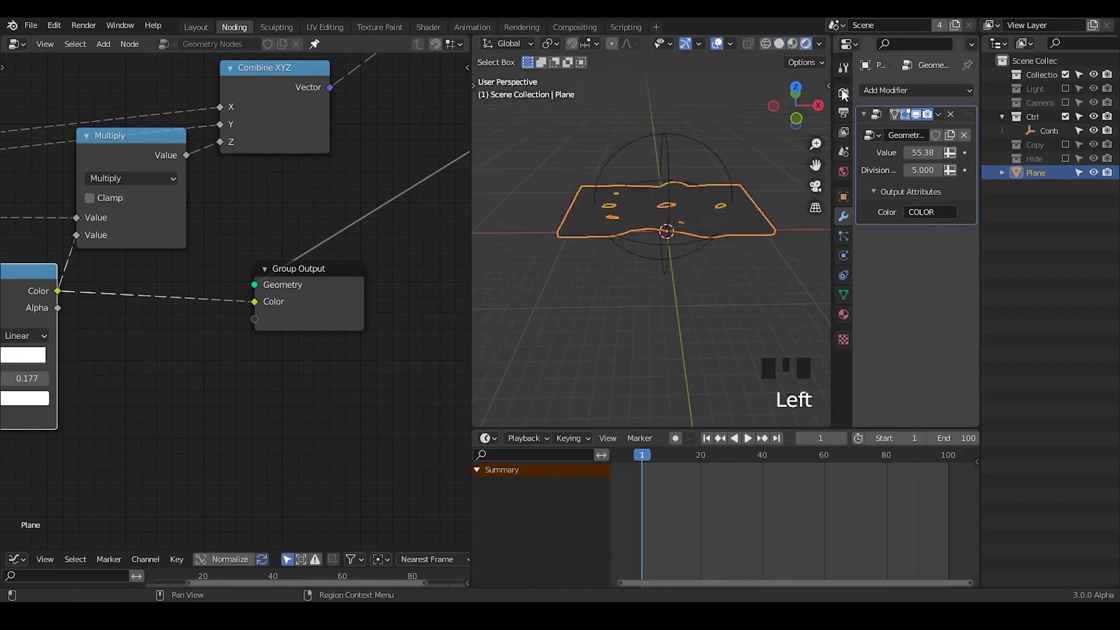
pyautogui.click(843, 92)
# Switch to the Shader workspace and create a new material for the plane.
pyautogui.click(432, 28)
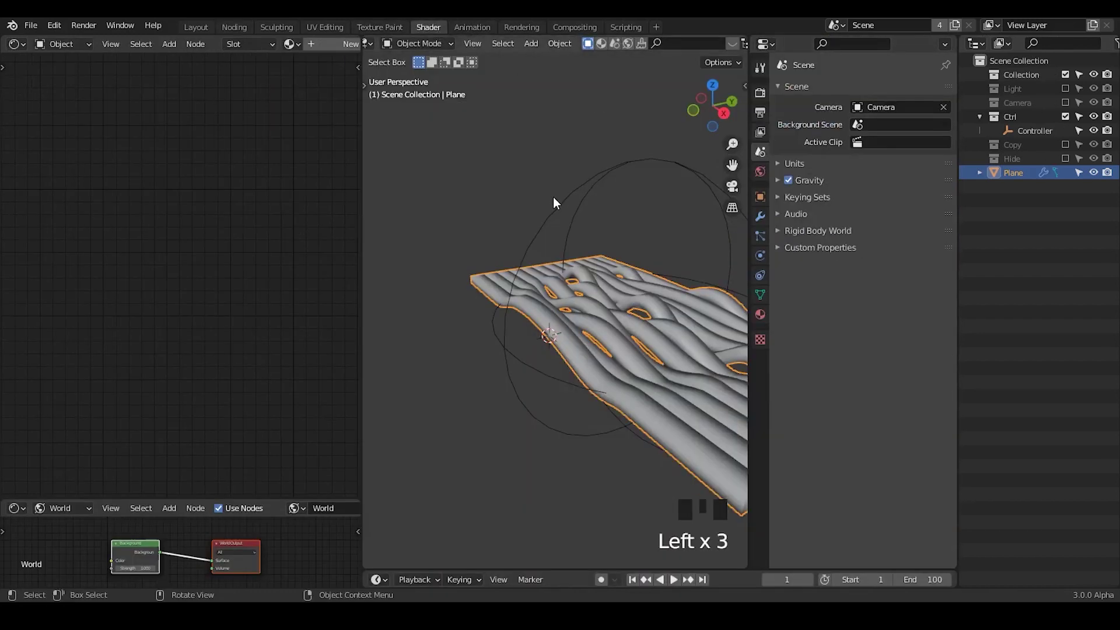
pyautogui.moveTo(553, 200); pyautogui.dragTo(601, 239, button='middle')
pyautogui.click(324, 44)
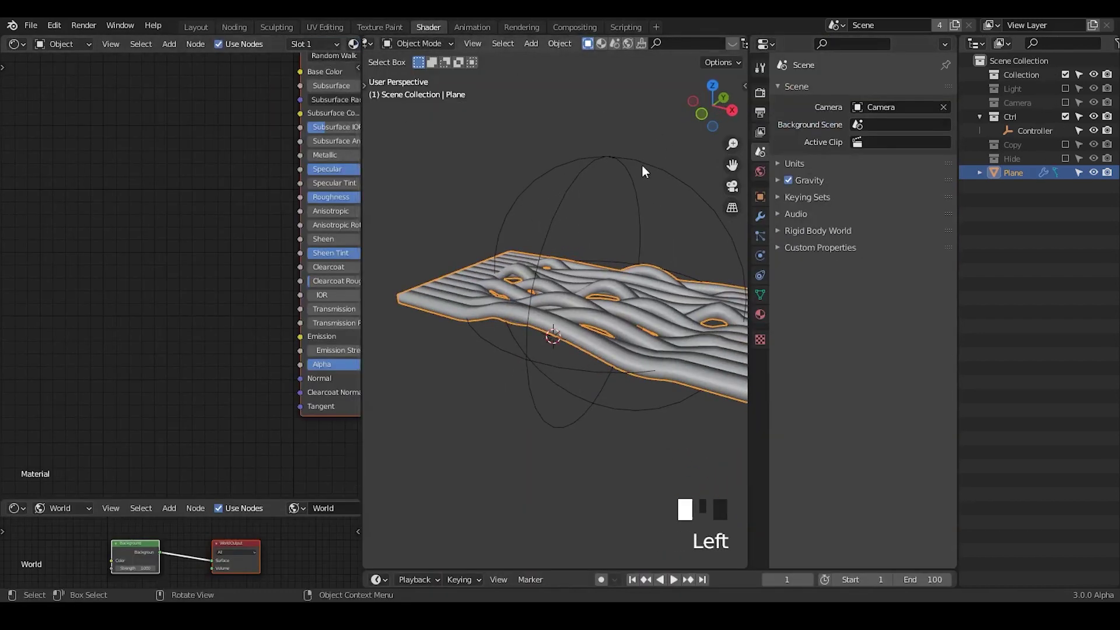
# Switch this workspace's viewport to rendered shading and set the render engine to Cycles.
pyautogui.moveTo(717, 42); pyautogui.dragTo(373, 44, button='middle')
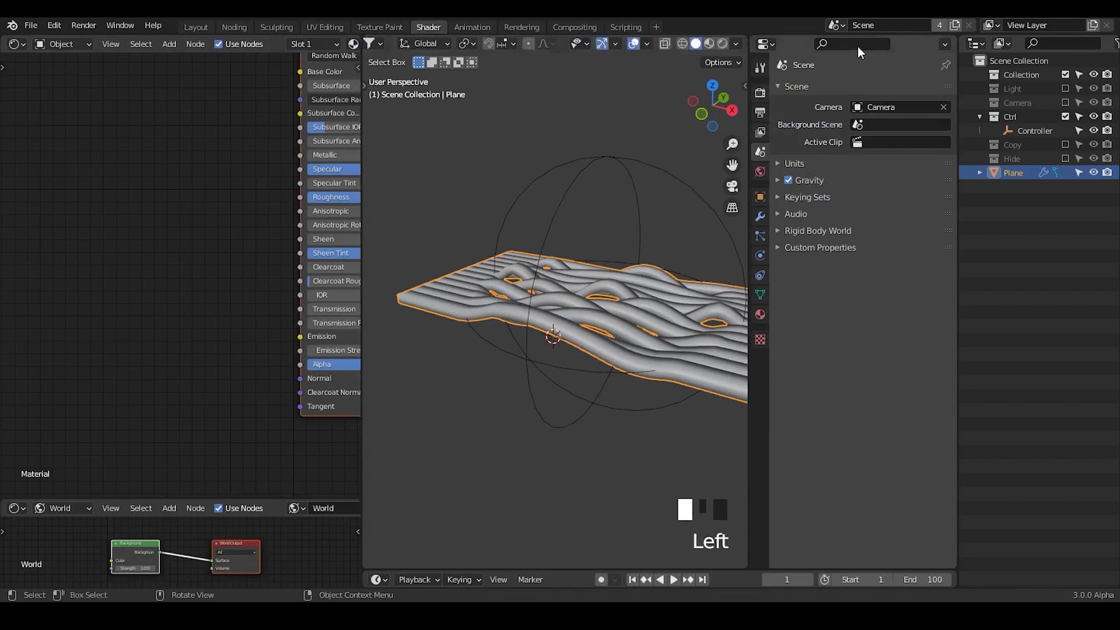
pyautogui.click(723, 44)
pyautogui.click(760, 93)
pyautogui.click(859, 90)
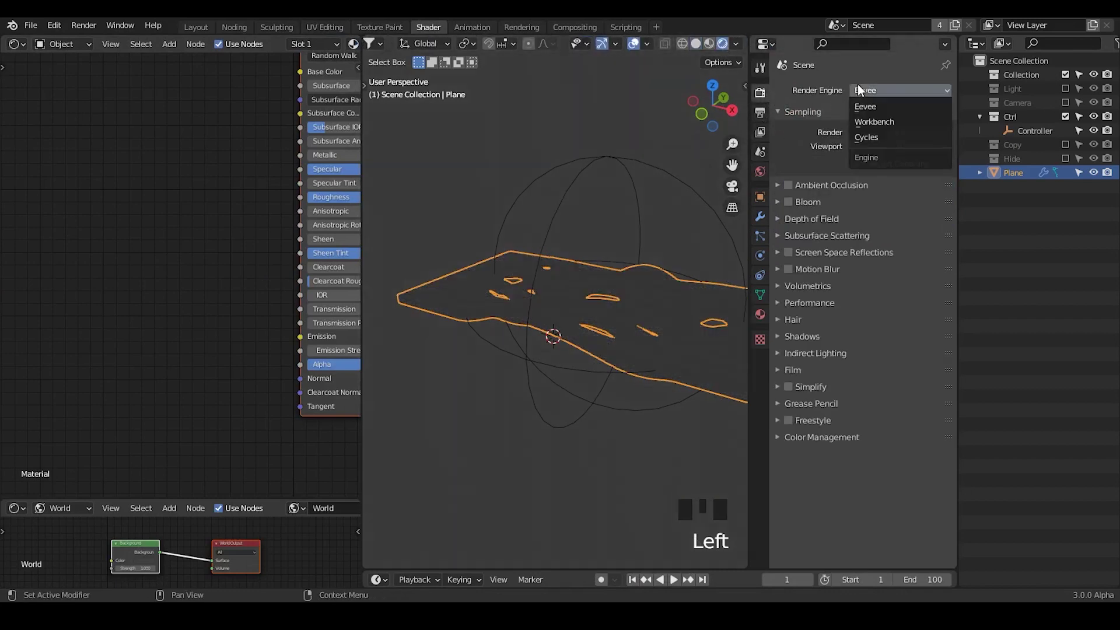
pyautogui.click(868, 137)
pyautogui.moveTo(570, 213); pyautogui.dragTo(623, 210, button='middle')
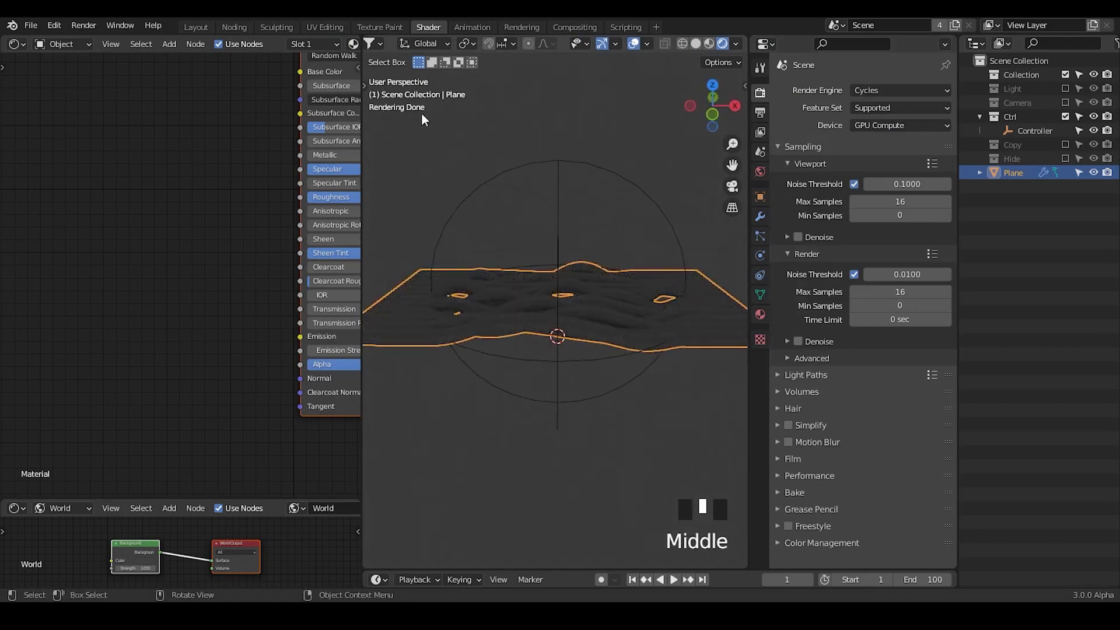
# Try denoising the Cycles viewport preview of the deselected plane.
pyautogui.click(887, 90)
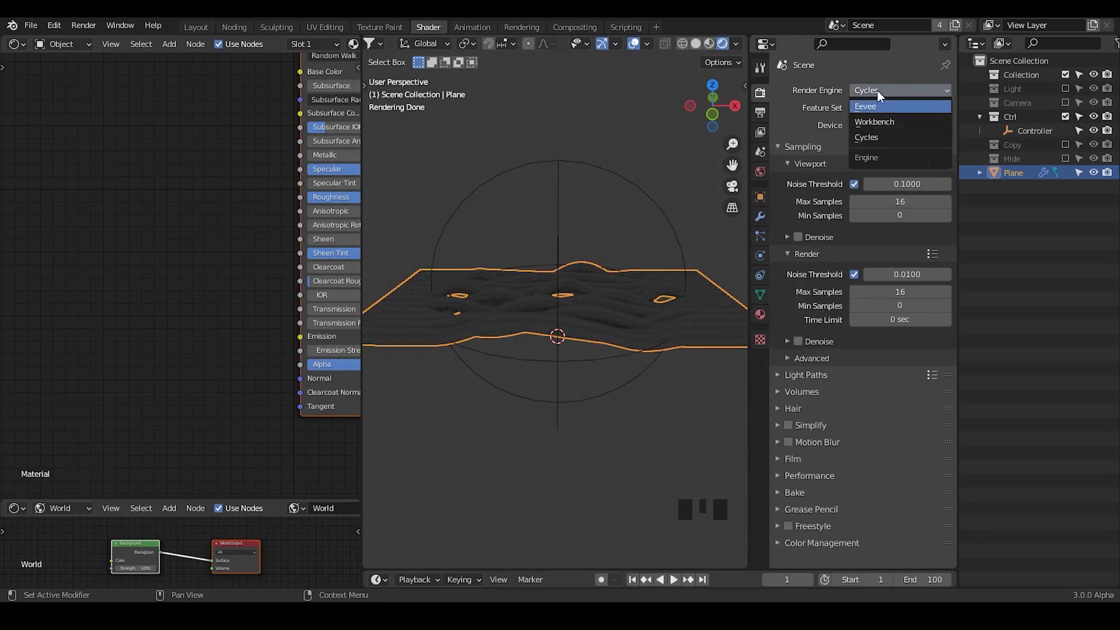
pyautogui.click(420, 122)
pyautogui.click(448, 130)
pyautogui.moveTo(567, 211)
pyautogui.mouseDown(button='middle')
pyautogui.moveTo(525, 237)
pyautogui.moveTo(561, 201)
pyautogui.mouseUp(button='middle')
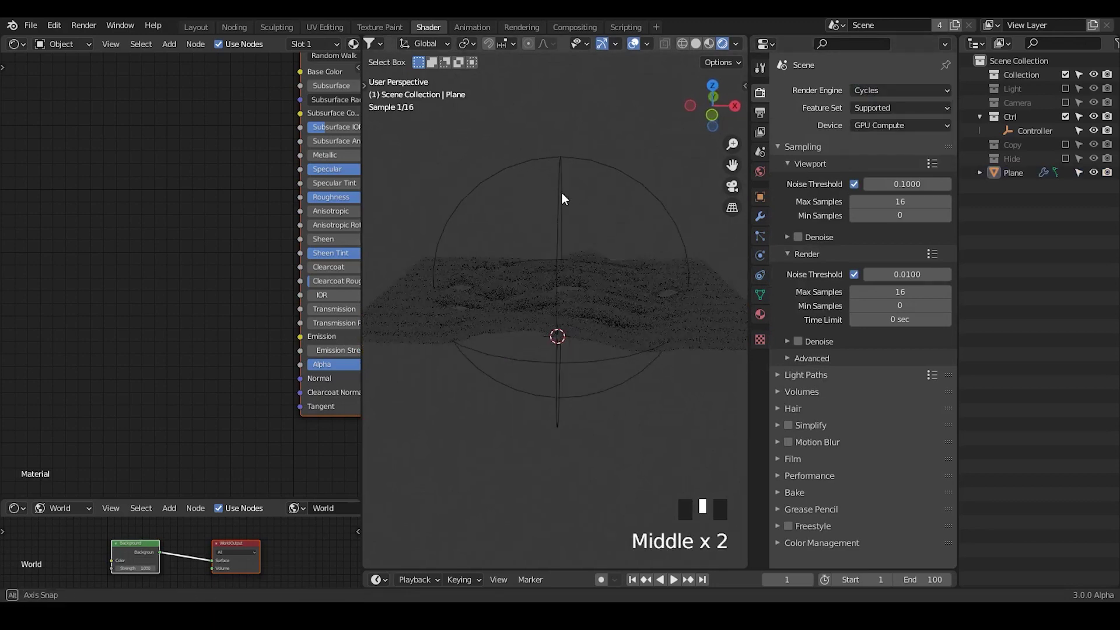
pyautogui.click(798, 237)
pyautogui.click(804, 254)
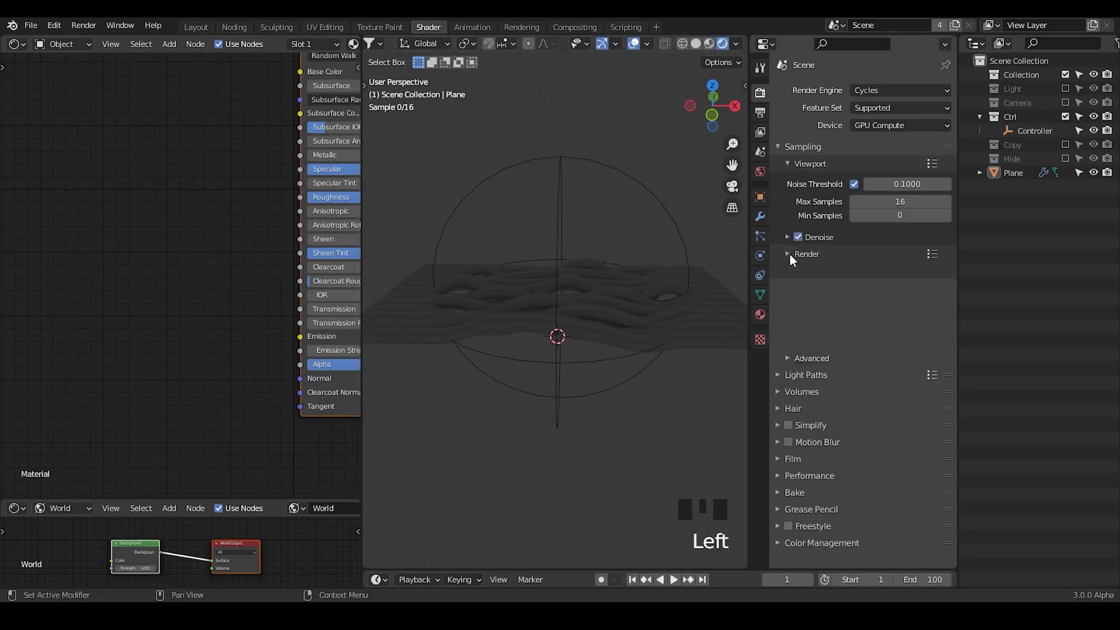
pyautogui.moveTo(566, 214); pyautogui.dragTo(783, 208, button='middle')
pyautogui.moveTo(671, 257); pyautogui.dragTo(589, 293, button='middle')
# Set the Principled BSDF's Emission color to white.
pyautogui.moveTo(229, 133); pyautogui.dragTo(180, 155, button='middle')
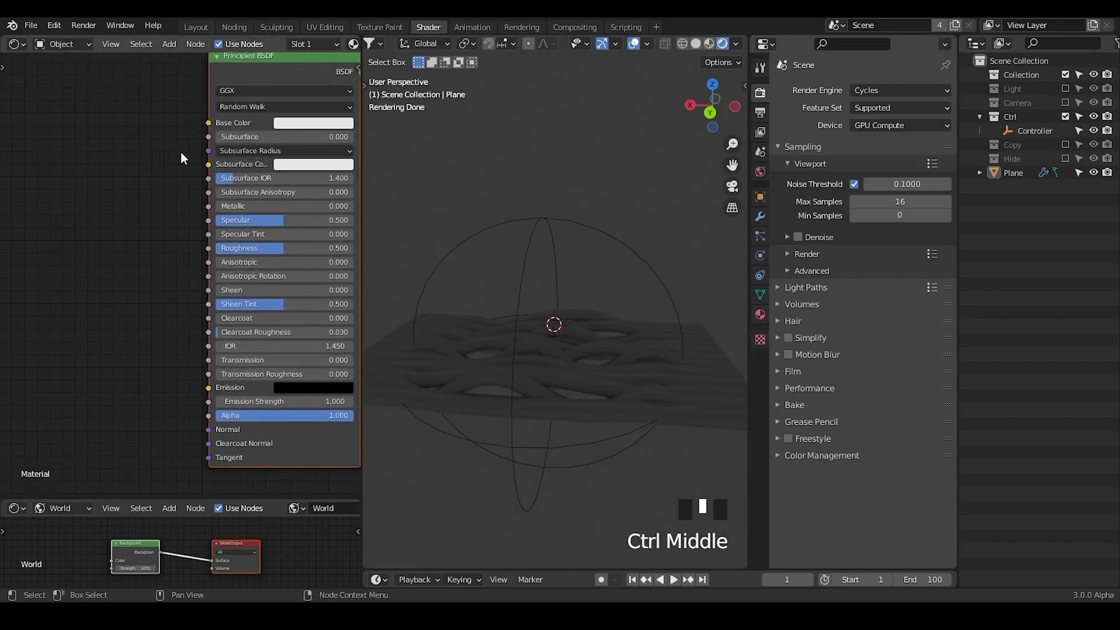
pyautogui.click(328, 388)
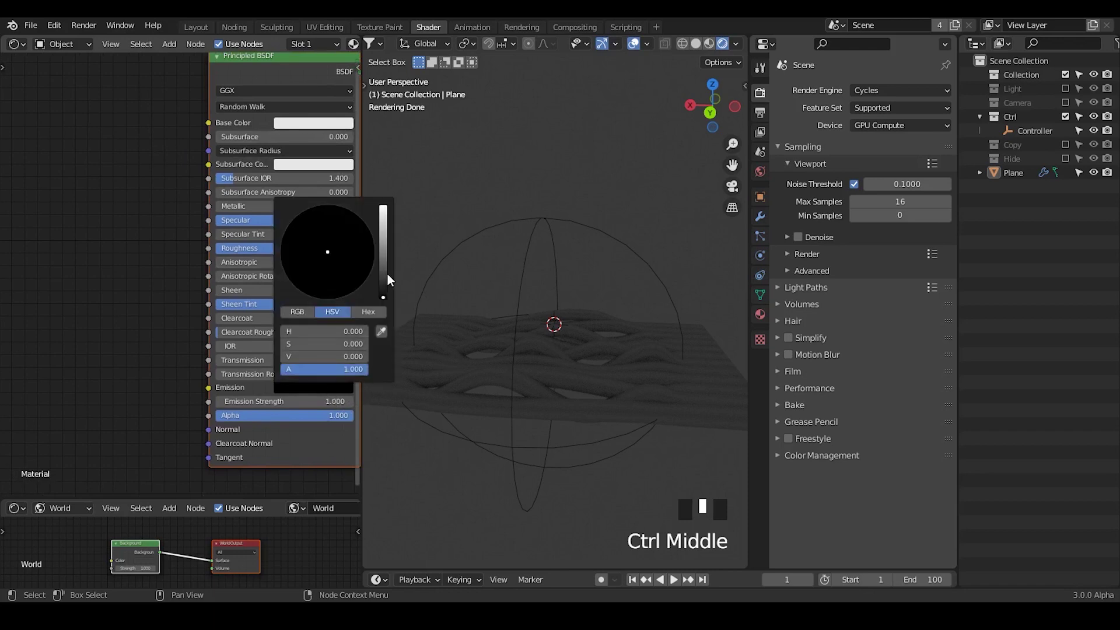
pyautogui.moveTo(387, 280); pyautogui.dragTo(384, 206)
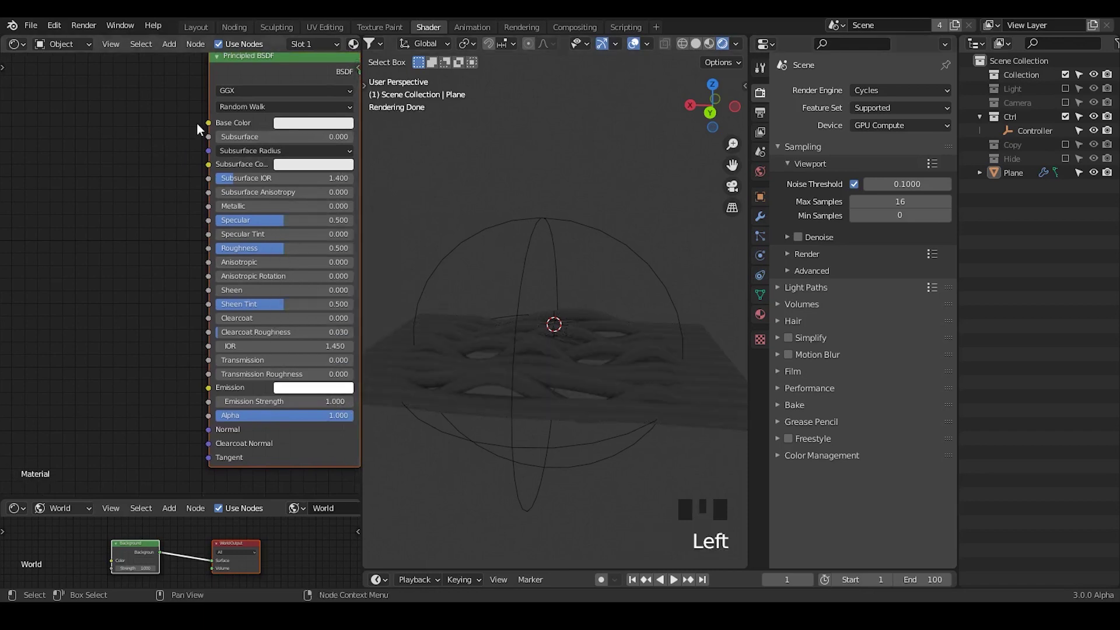
# Select the plane and open its material properties to check which material is assigned.
pyautogui.moveTo(215, 115); pyautogui.dragTo(172, 145, button='middle')
pyautogui.moveTo(243, 46); pyautogui.dragTo(23, 45, button='middle')
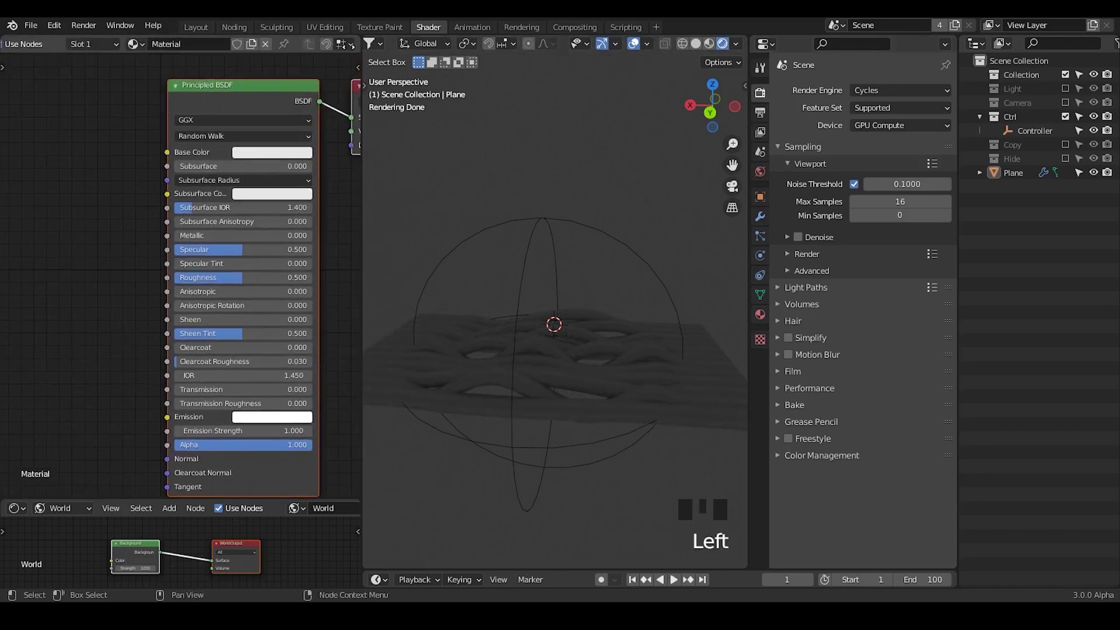
pyautogui.click(521, 388)
pyautogui.moveTo(144, 153); pyautogui.dragTo(182, 106, button='middle')
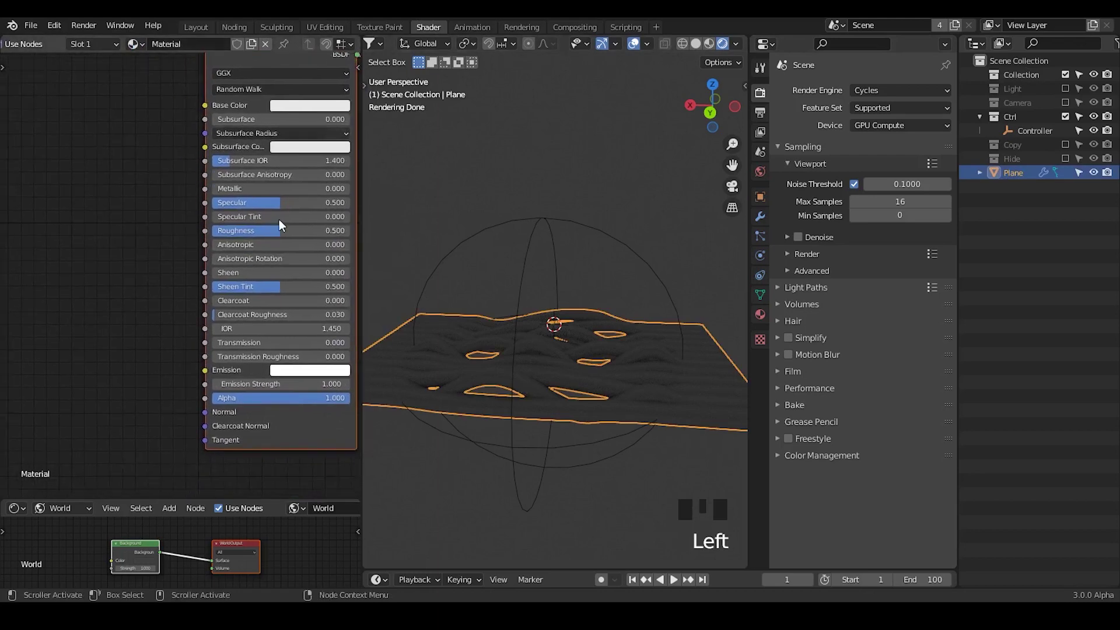
pyautogui.click(760, 316)
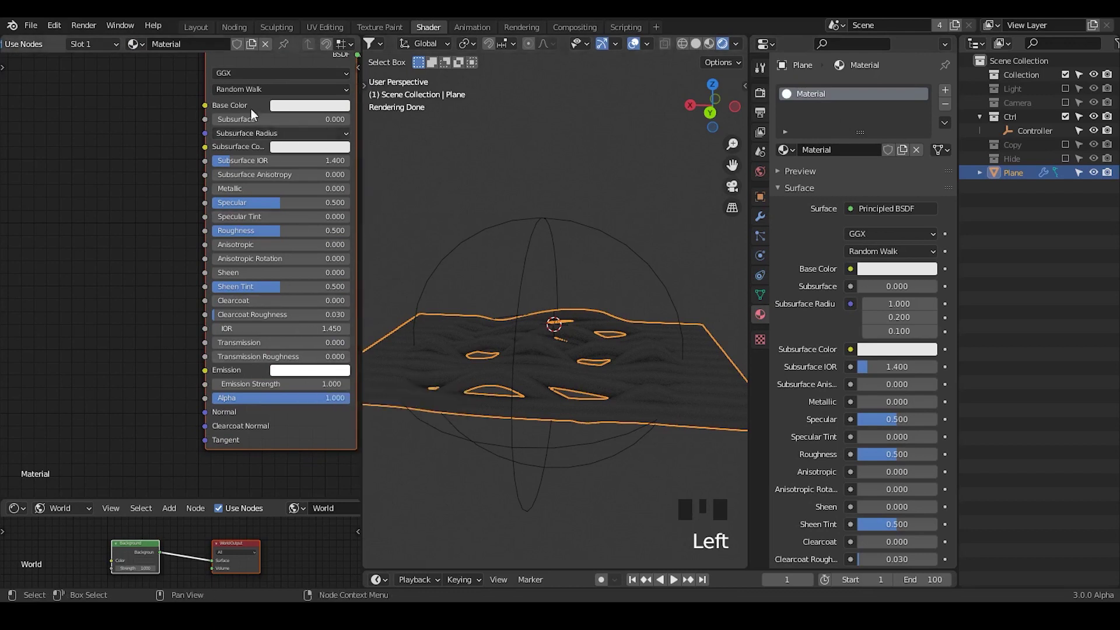
# Return to the Noding workspace and move the Group Output node back to the right of Curve to Mesh.
pyautogui.click(227, 29)
pyautogui.scroll(-3, 186, 245)
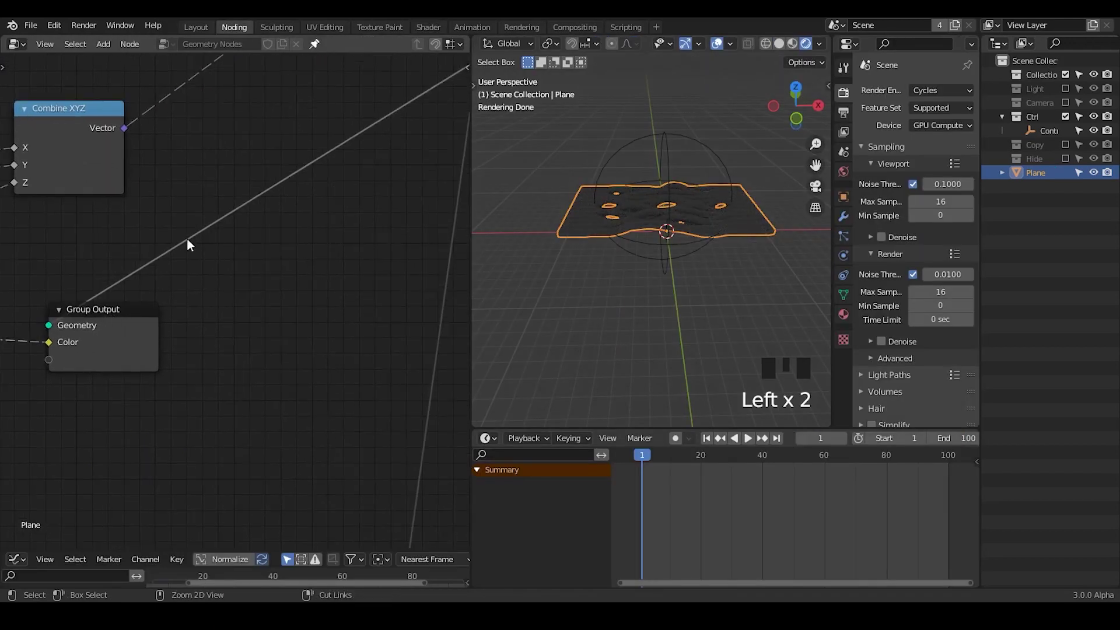
pyautogui.moveTo(169, 319); pyautogui.dragTo(294, 262)
pyautogui.keyDown('ctrl'); pyautogui.moveTo(288, 319); pyautogui.dragTo(270, 249, button='middle'); pyautogui.keyUp('ctrl')
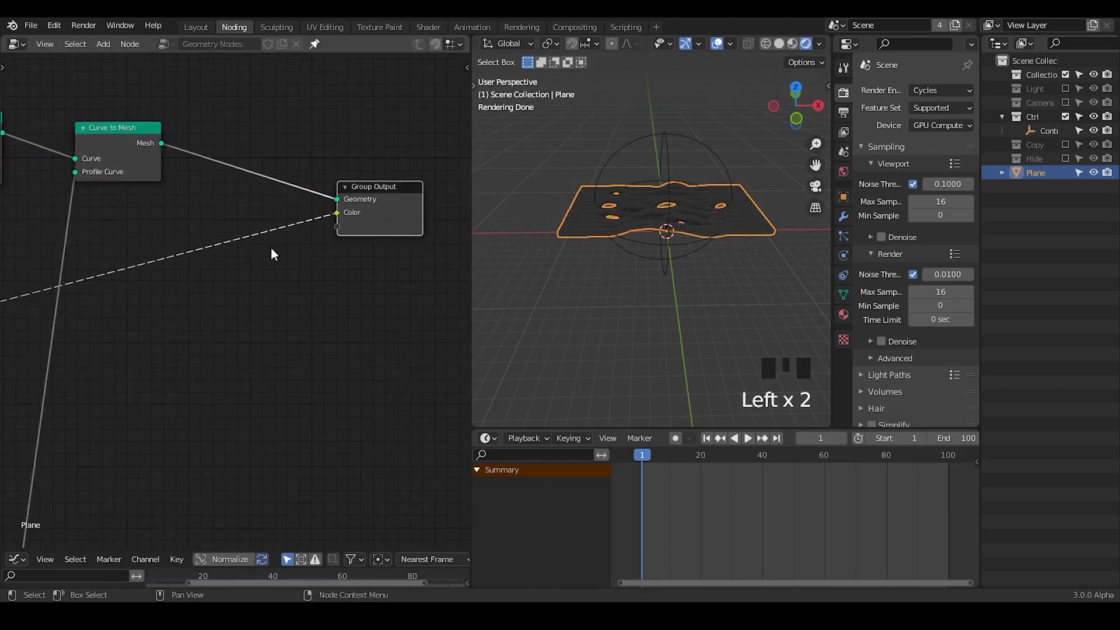
# Insert a Material Assign node between Curve to Mesh and Group Output, and choose Material as its material.
pyautogui.keyDown('shift'); pyautogui.moveTo(641, 159); pyautogui.dragTo(673, 219, button='middle'); pyautogui.keyUp('shift')
pyautogui.click(844, 314)
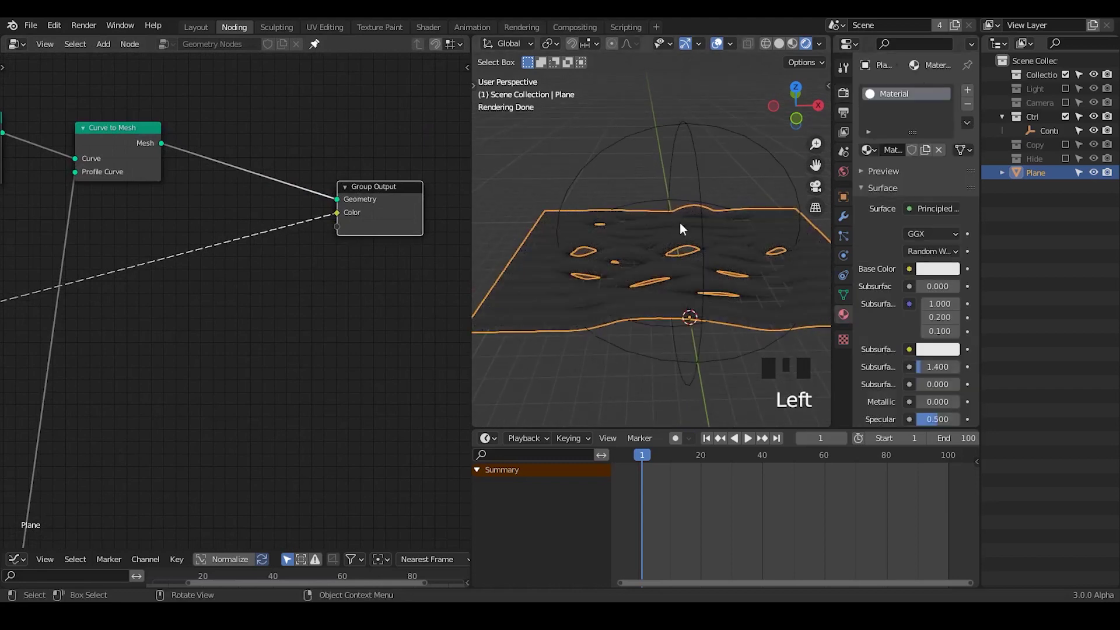
pyautogui.hotkey('shift', 'a')
pyautogui.click(210, 205)
pyautogui.write('material')
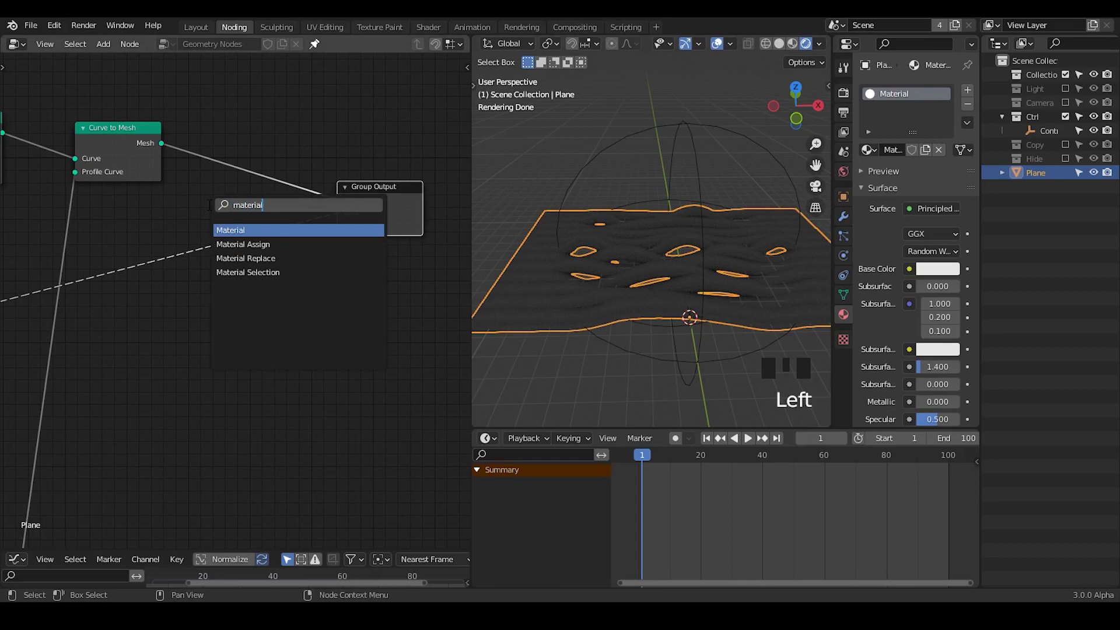
pyautogui.press('Down')
pyautogui.press('Return')
pyautogui.click(201, 153)
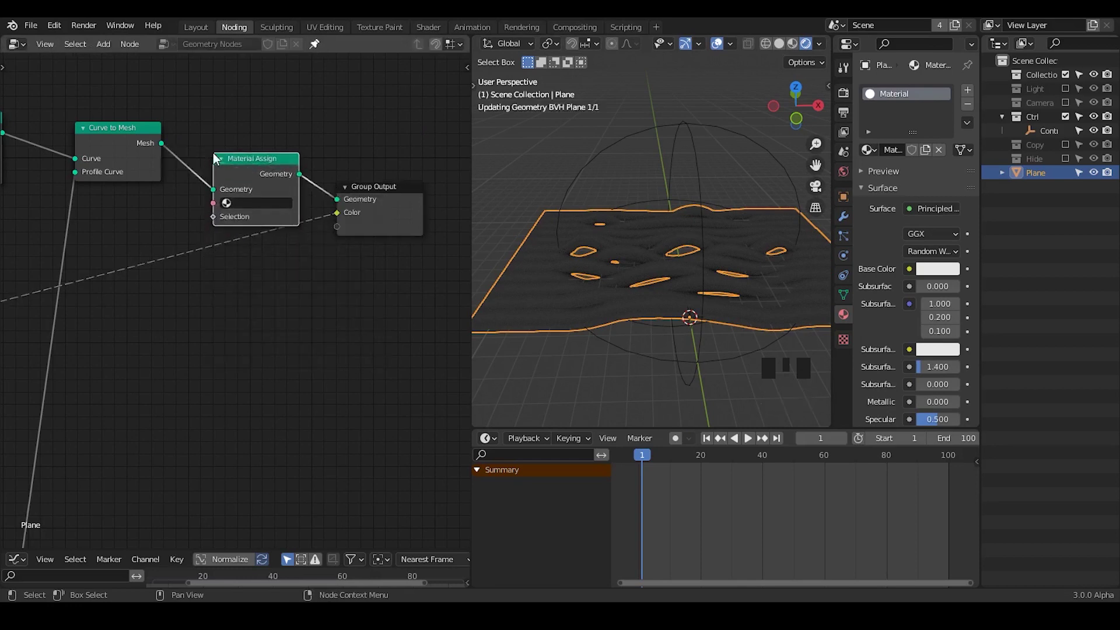
pyautogui.click(239, 202)
pyautogui.click(239, 235)
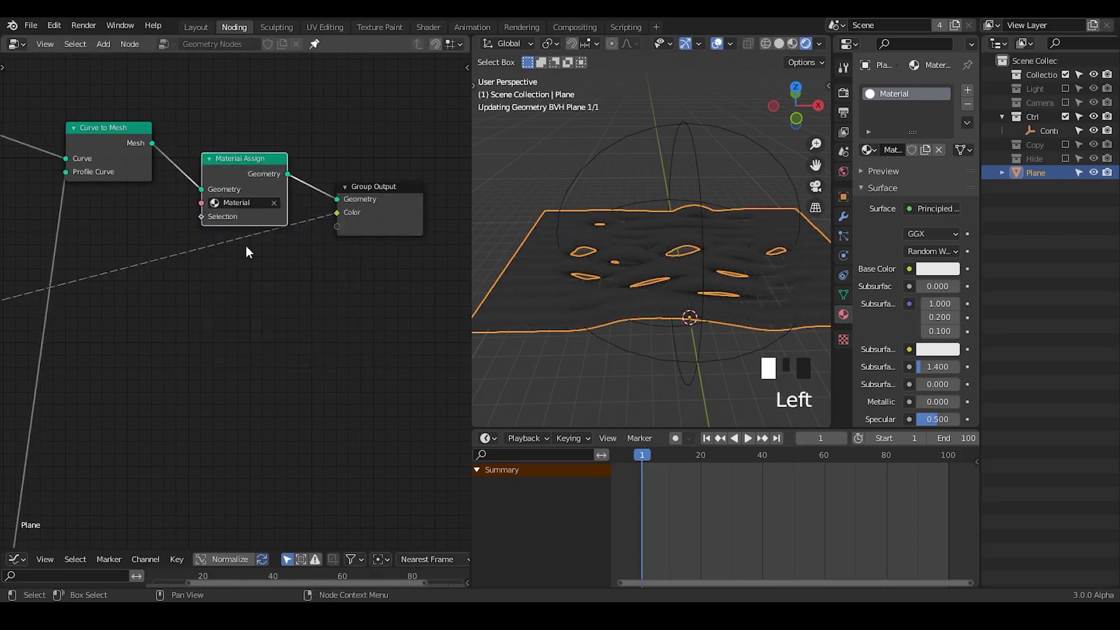
# Go back to the Shader workspace and set the Principled BSDF's Emission color to black.
pyautogui.click(428, 27)
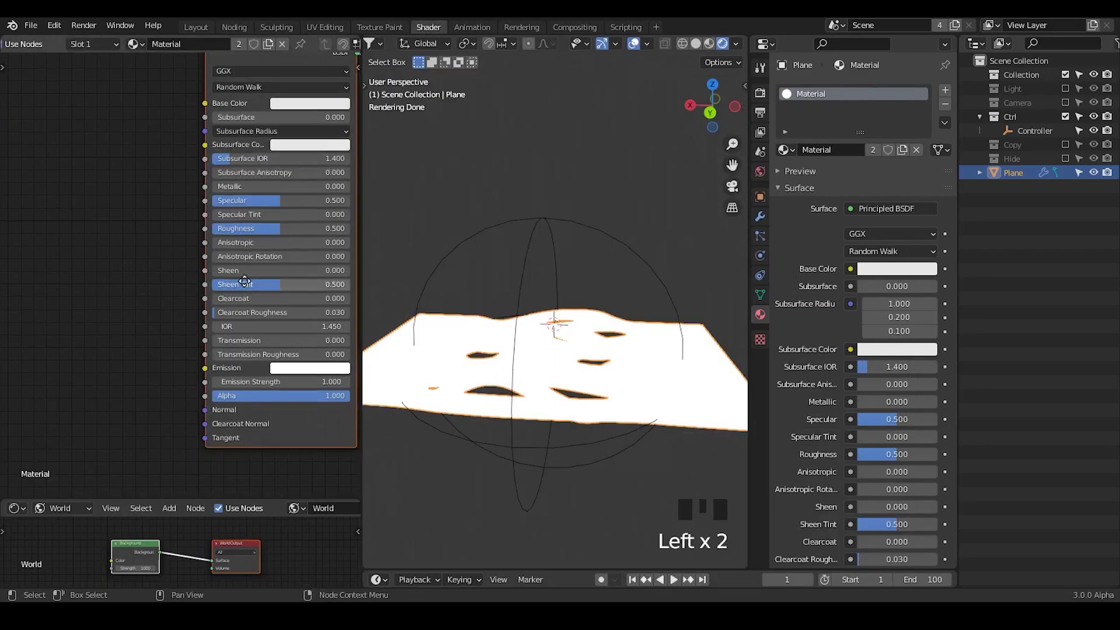
pyautogui.moveTo(245, 280); pyautogui.dragTo(229, 267)
pyautogui.click(271, 355)
pyautogui.moveTo(365, 201); pyautogui.dragTo(365, 271)
# Add an Attribute node in the empty space beside the Principled BSDF's inputs.
pyautogui.moveTo(126, 239); pyautogui.dragTo(227, 308, button='middle')
pyautogui.hotkey('shift', 'a')
pyautogui.click(168, 214)
pyautogui.write('attribute')
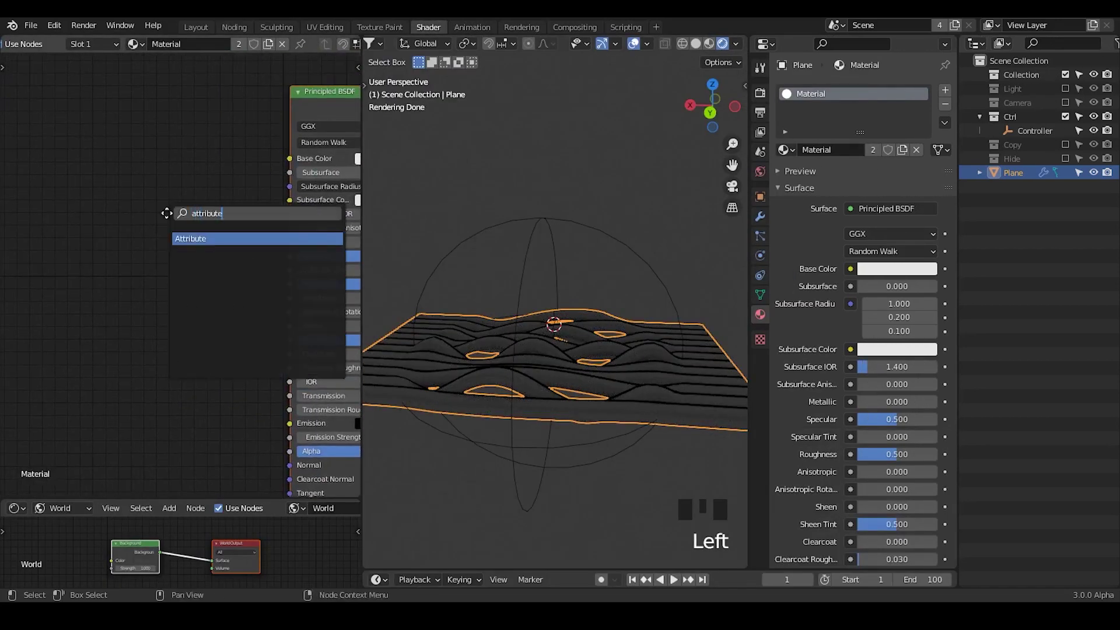
pyautogui.press('Return')
pyautogui.click(154, 231)
pyautogui.moveTo(154, 232); pyautogui.dragTo(104, 185, button='middle')
# Check the Geometry Nodes modifier's output attribute and enter COLOR as the Attribute node's name.
pyautogui.click(139, 254)
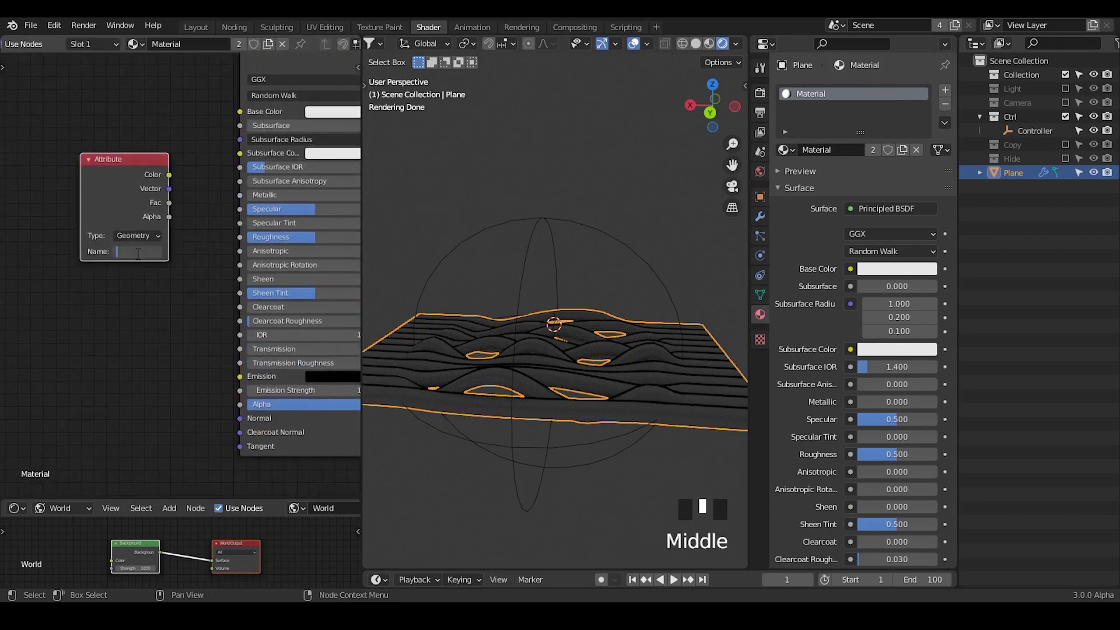
pyautogui.click(212, 207)
pyautogui.click(760, 216)
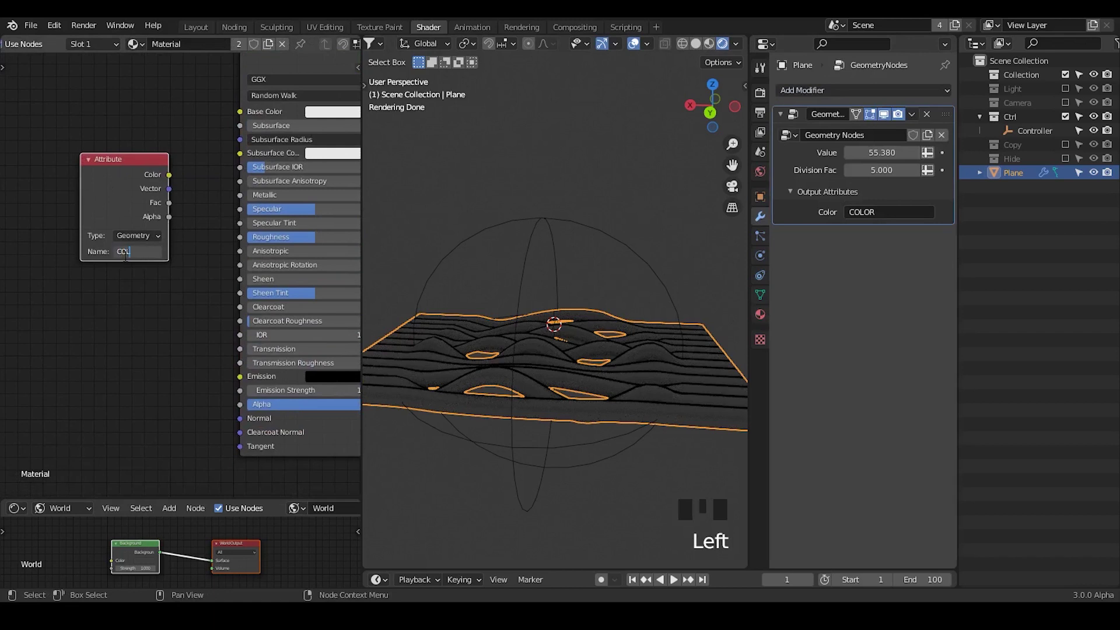
pyautogui.write('OR')
pyautogui.press('Return')
# Connect the Attribute node's Color output to the Principled BSDF's Emission and inspect the shaded plane.
pyautogui.moveTo(169, 174); pyautogui.dragTo(271, 375)
pyautogui.moveTo(188, 315); pyautogui.dragTo(217, 290, button='middle')
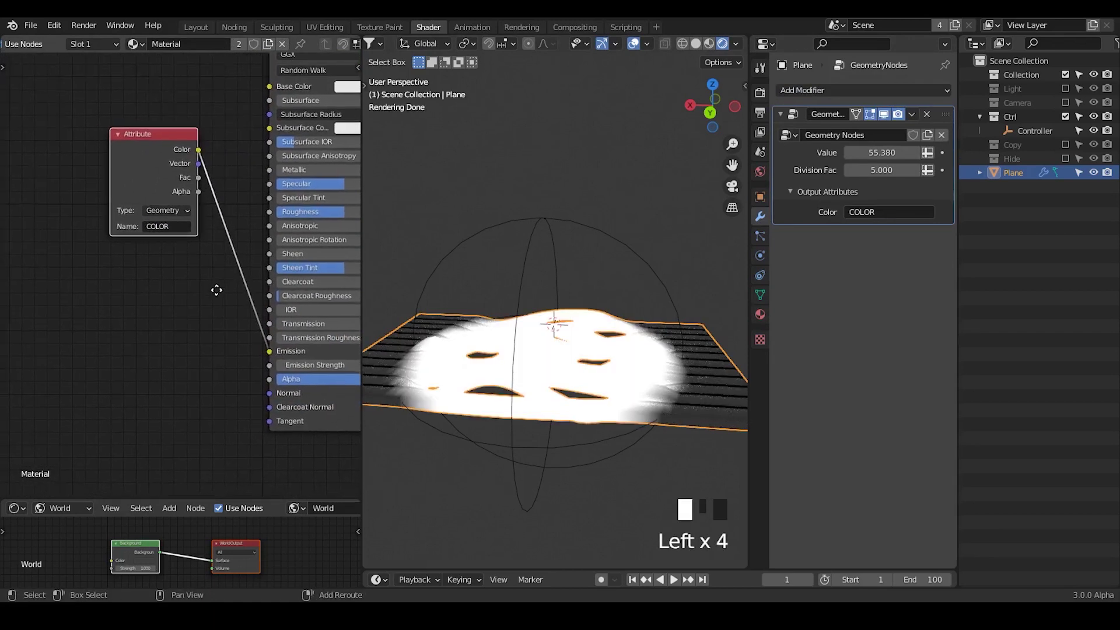
pyautogui.moveTo(549, 334)
pyautogui.mouseDown(button='middle')
pyautogui.moveTo(558, 368)
pyautogui.moveTo(560, 326)
pyautogui.mouseUp(button='middle')
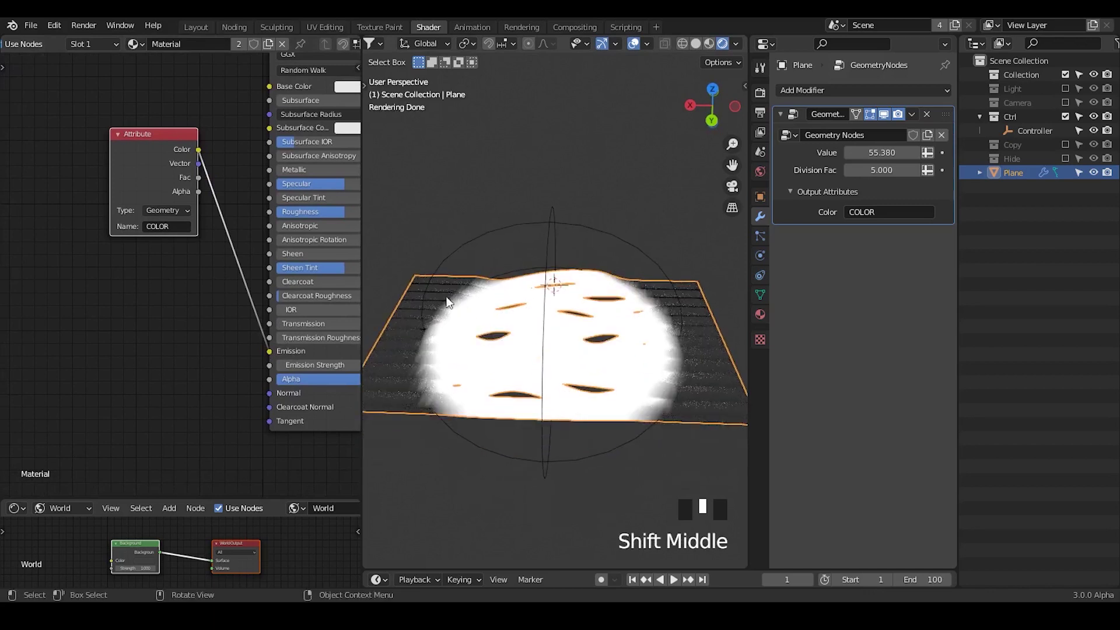
# Connect the Attribute node's Color output to Base Color and remove its link to Emission.
pyautogui.moveTo(187, 200); pyautogui.dragTo(167, 213, button='middle')
pyautogui.moveTo(142, 176); pyautogui.dragTo(249, 101)
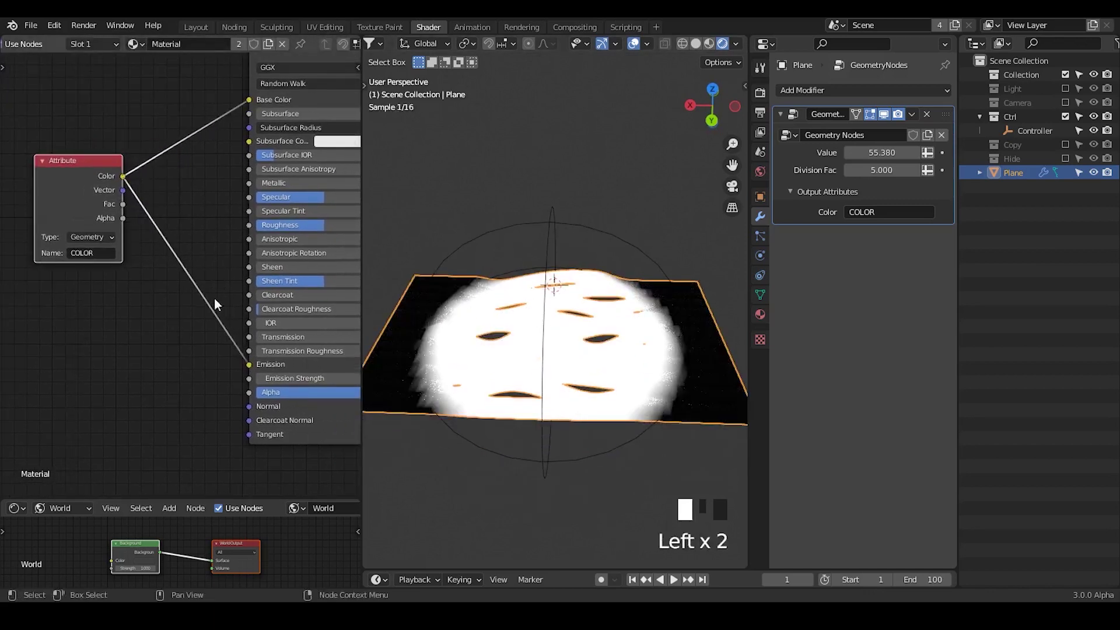
pyautogui.moveTo(250, 366); pyautogui.dragTo(222, 326)
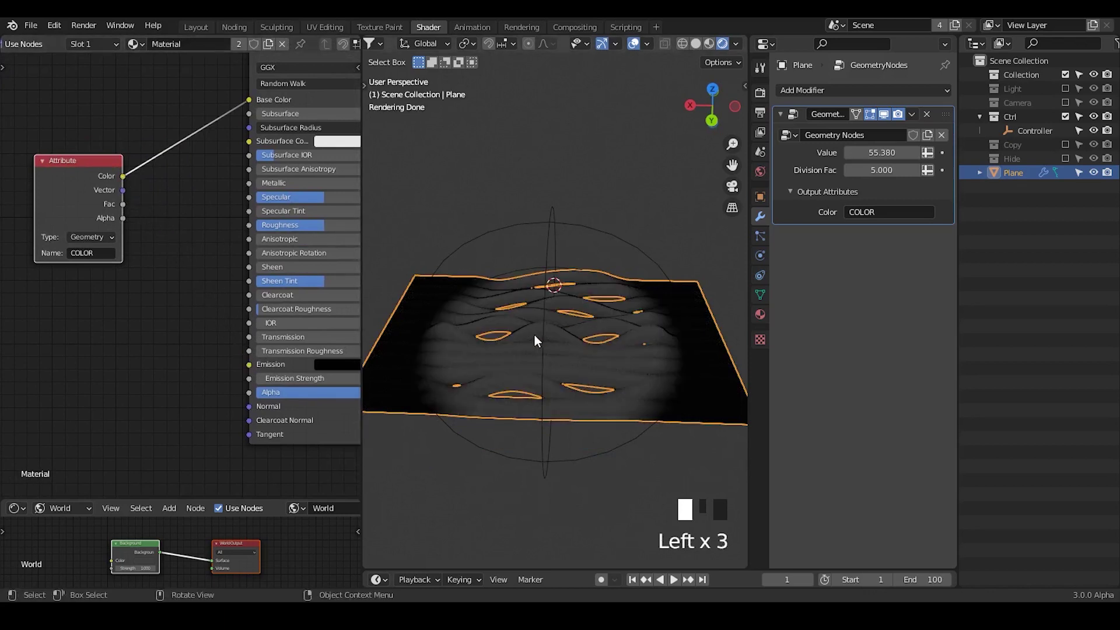
# Insert a Mix color node between the Attribute node and Base Color, with the attribute's Color feeding its Fac input.
pyautogui.moveTo(137, 226); pyautogui.dragTo(197, 215, button='middle')
pyautogui.moveTo(158, 180); pyautogui.dragTo(99, 151)
pyautogui.hotkey('shift', 'a')
pyautogui.write('s')
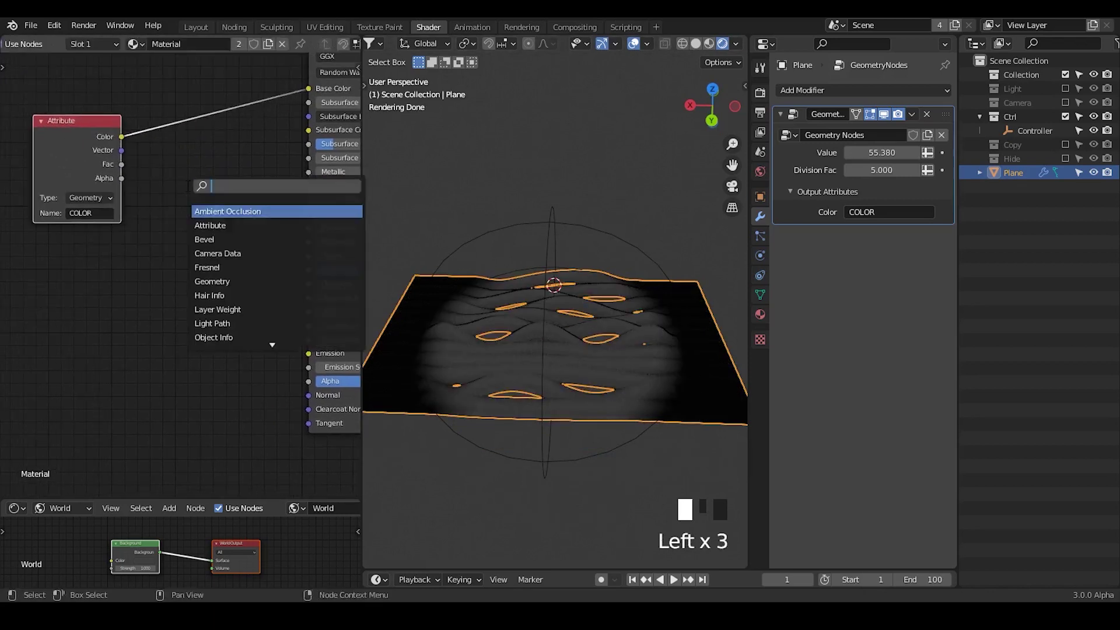
pyautogui.write('mix')
pyautogui.press('Return')
pyautogui.click(182, 198)
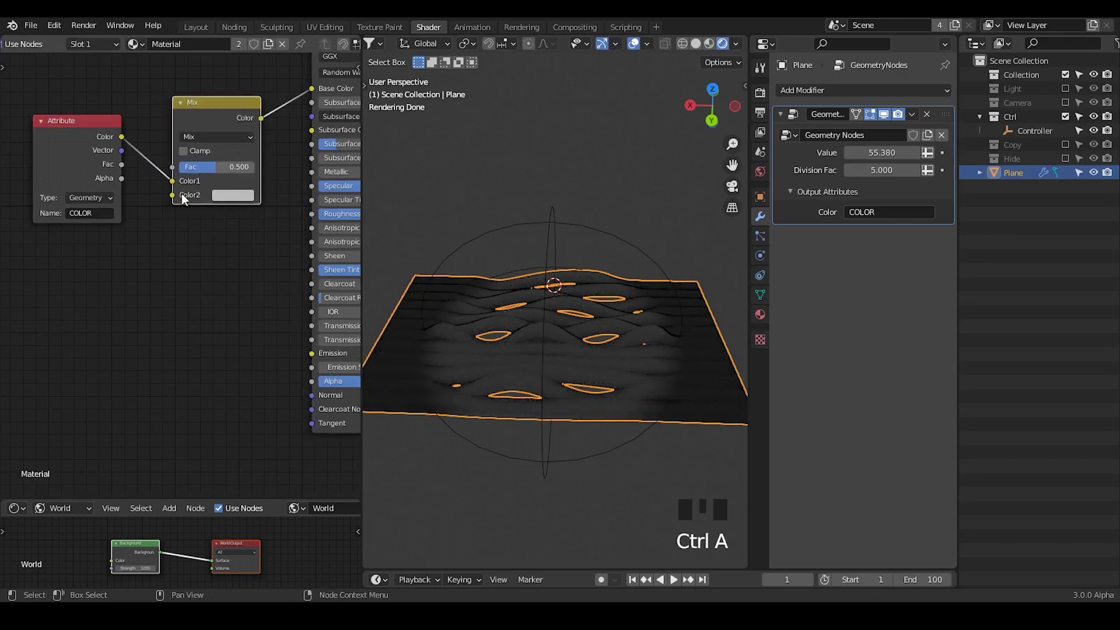
pyautogui.moveTo(172, 180); pyautogui.dragTo(173, 167)
# Set the Mix node's Color2 to a bright, saturated yellow.
pyautogui.click(240, 195)
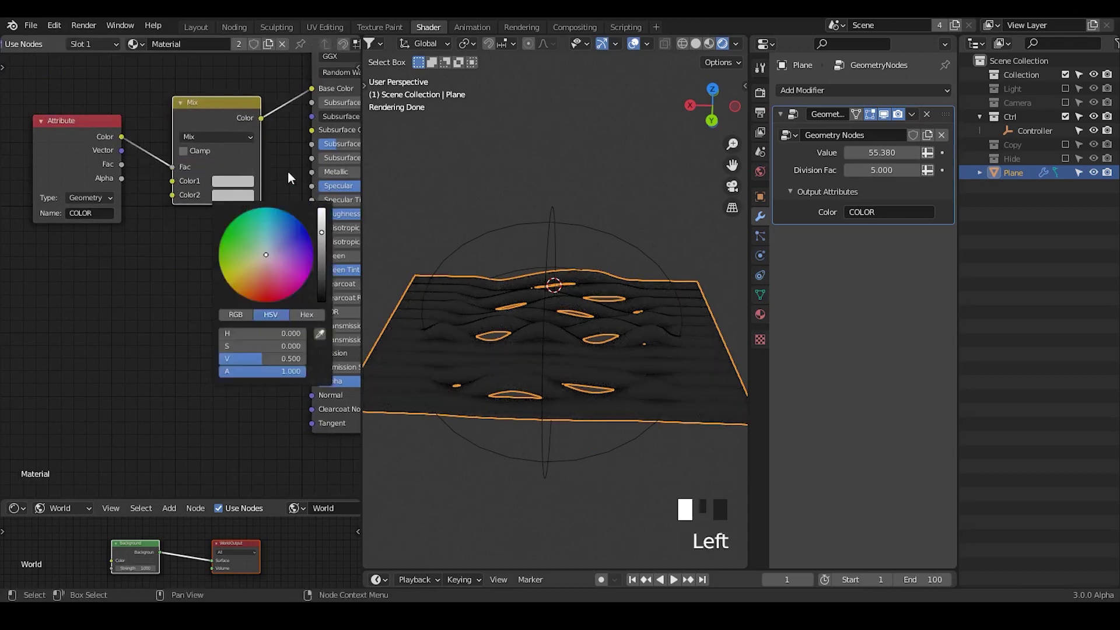
pyautogui.click(234, 195)
pyautogui.click(232, 286)
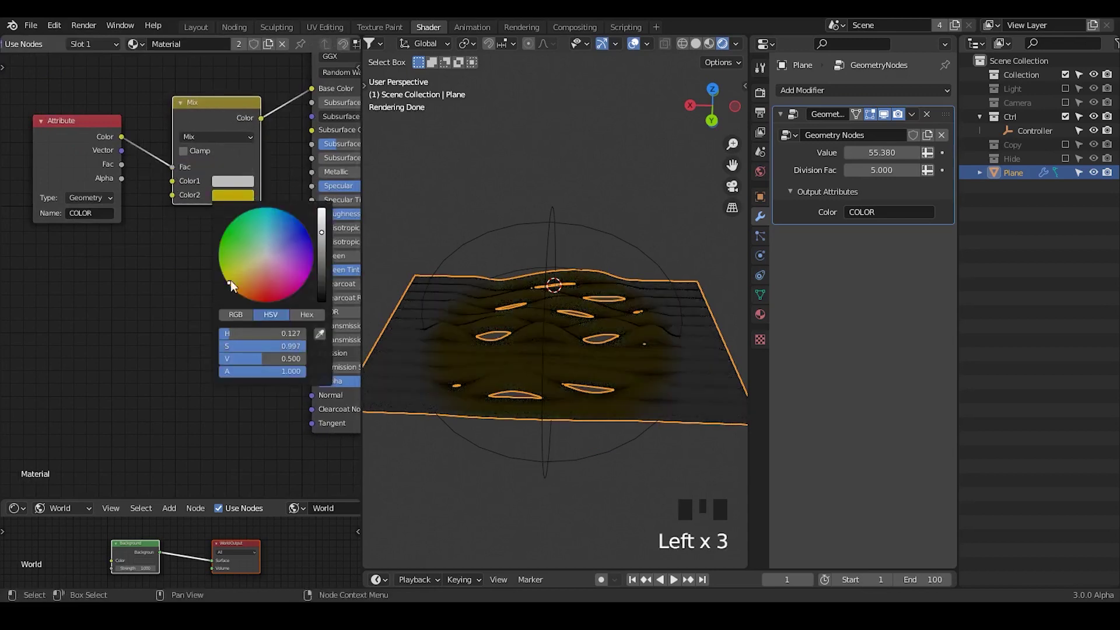
pyautogui.moveTo(321, 235); pyautogui.dragTo(321, 211)
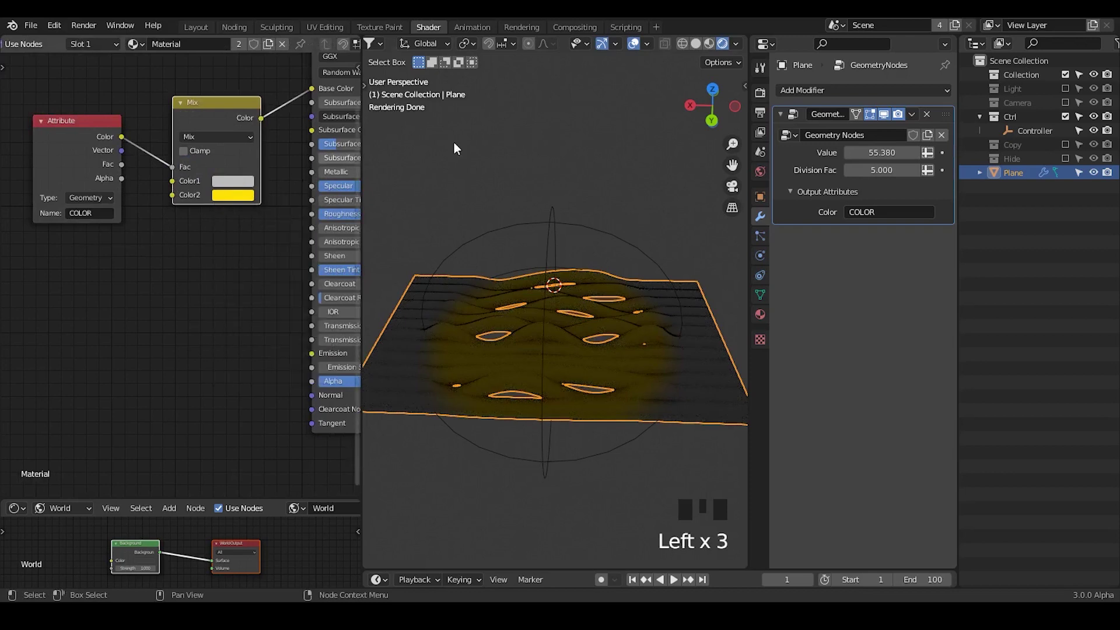
# Add an area light and raise it along Z to about 11.57 m above the plane.
pyautogui.click(571, 173)
pyautogui.hotkey('shift', 'a')
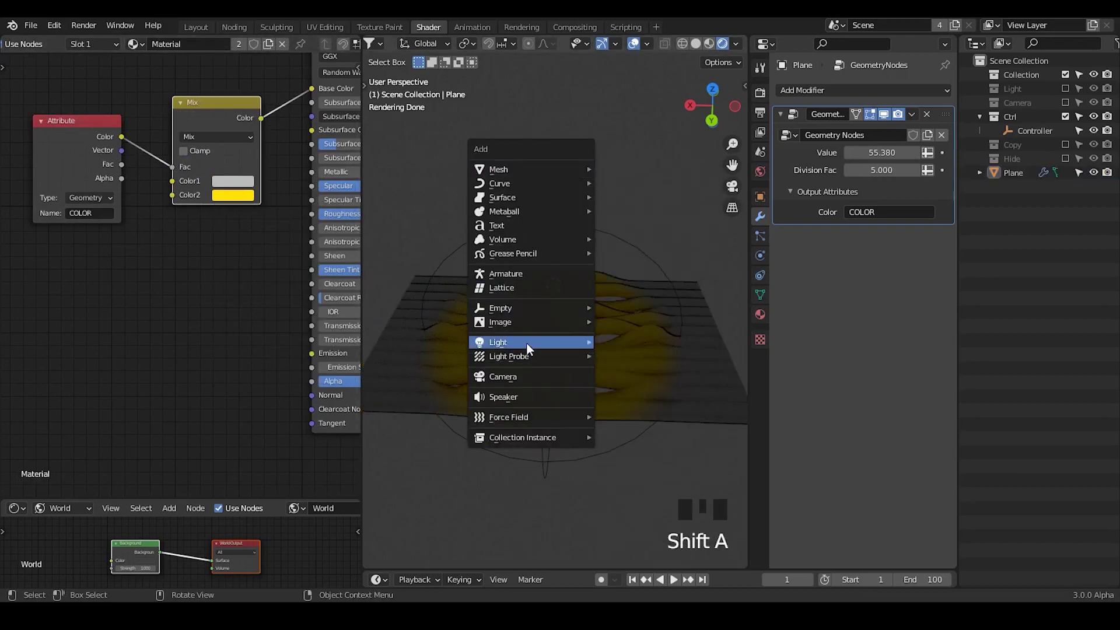
pyautogui.moveTo(530, 344)
pyautogui.click(640, 388)
pyautogui.press('g')
pyautogui.press('z')
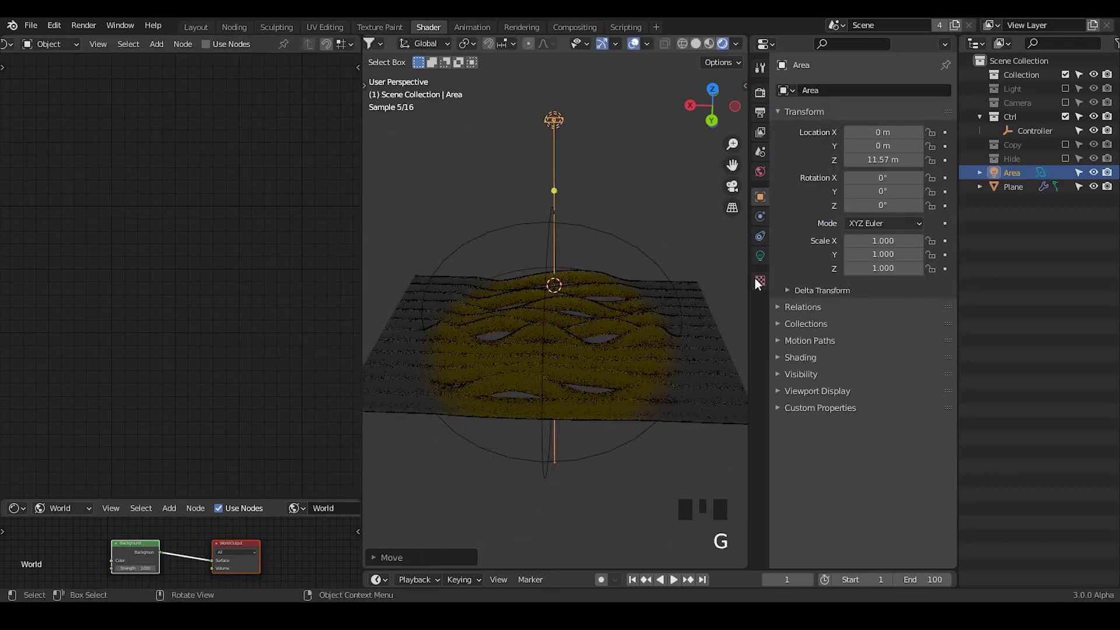
# Set the area light's power to 8000 W.
pyautogui.click(759, 259)
pyautogui.click(762, 259)
pyautogui.doubleClick(891, 182)
pyautogui.write('8')
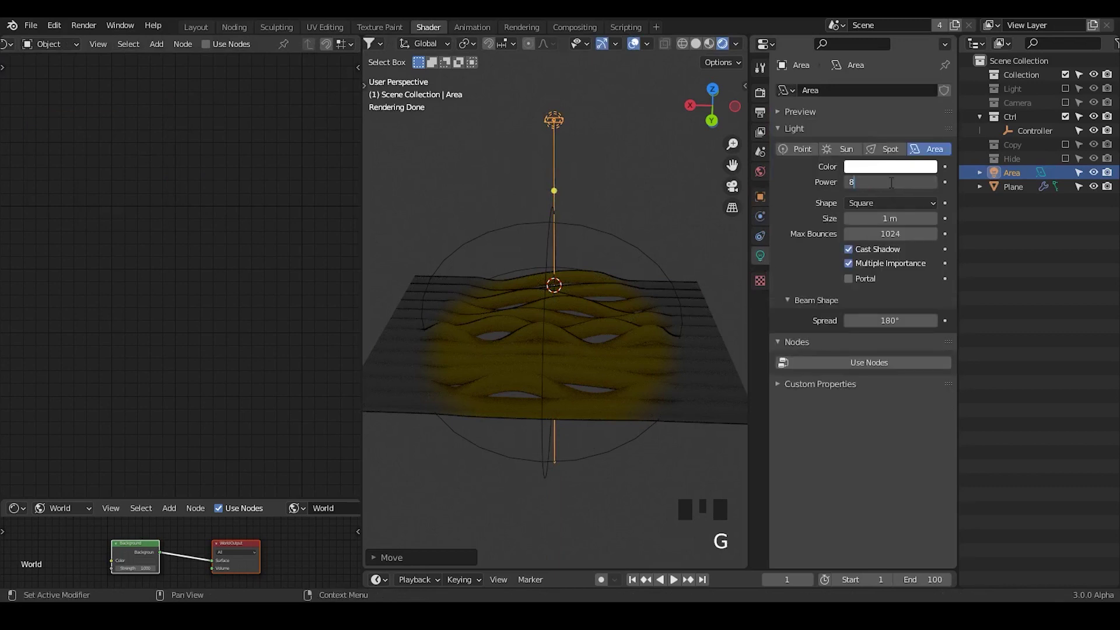
pyautogui.write('000')
pyautogui.press('Return')
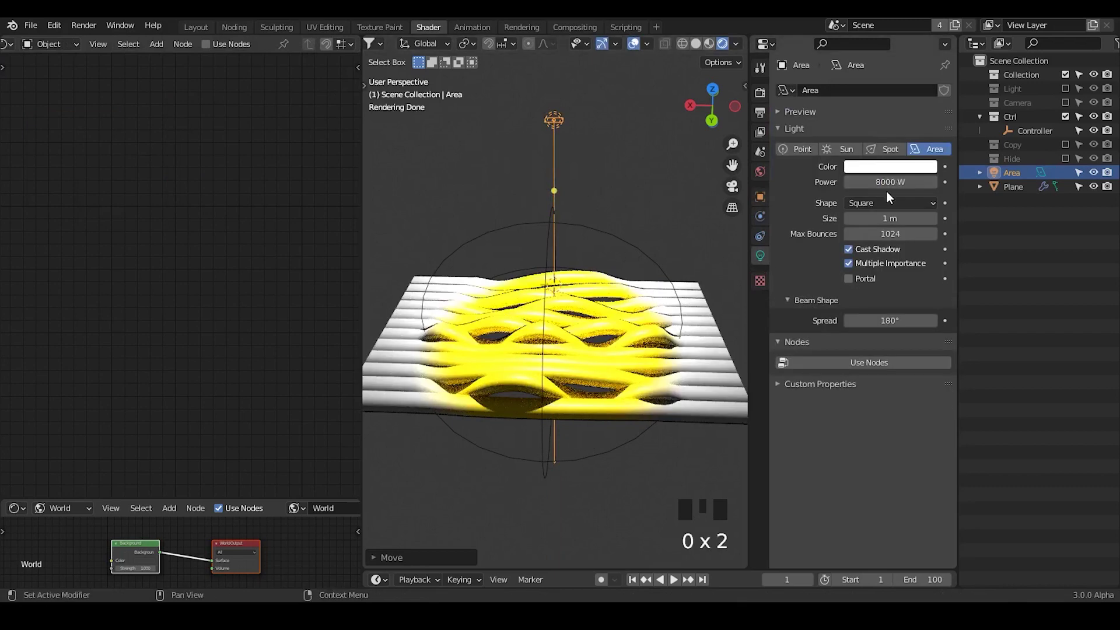
# Set the area light's power to 400 W.
pyautogui.doubleClick(889, 183)
pyautogui.write('4000')
pyautogui.press('Return')
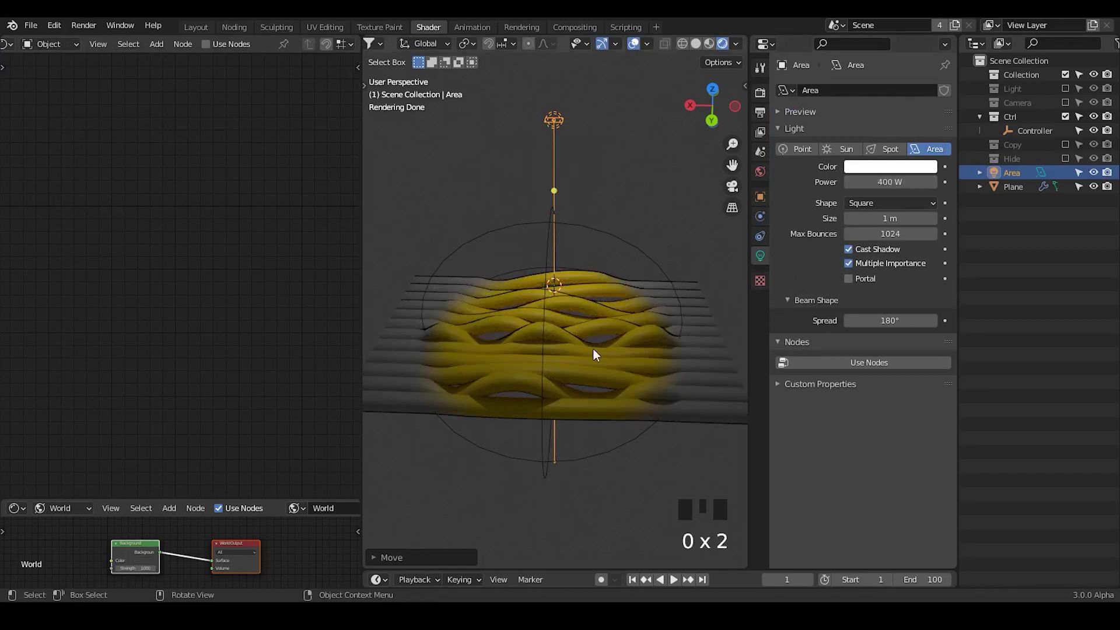
# Rotate the area light about the global X axis so it shines obliquely, past the edge of the curves.
pyautogui.click(604, 413)
pyautogui.moveTo(604, 413); pyautogui.dragTo(604, 147, button='middle')
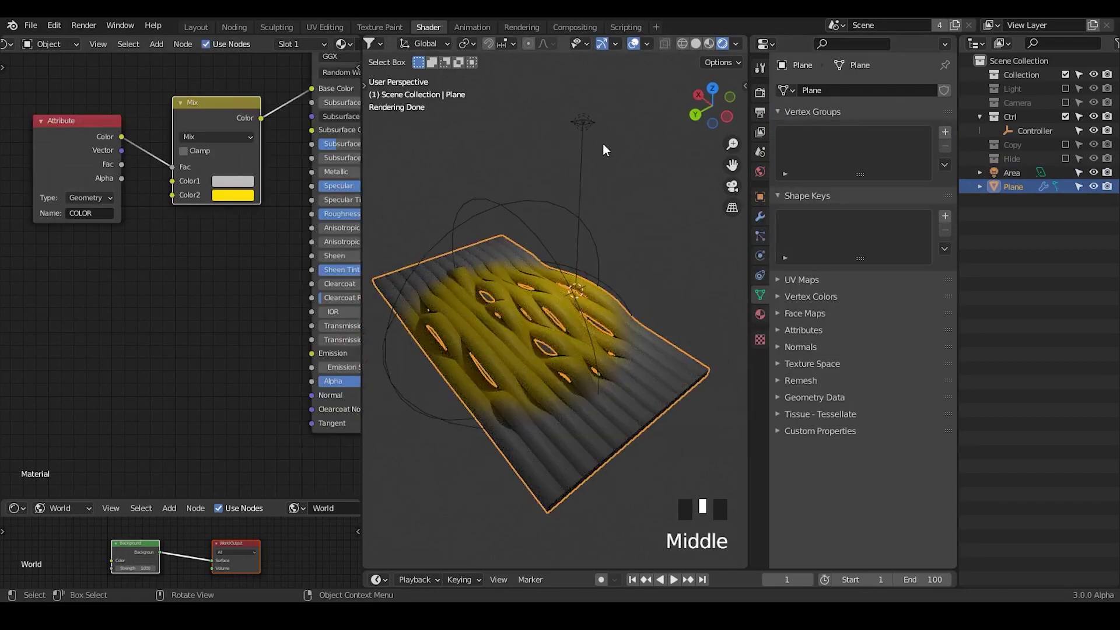
pyautogui.click(586, 125)
pyautogui.press('r')
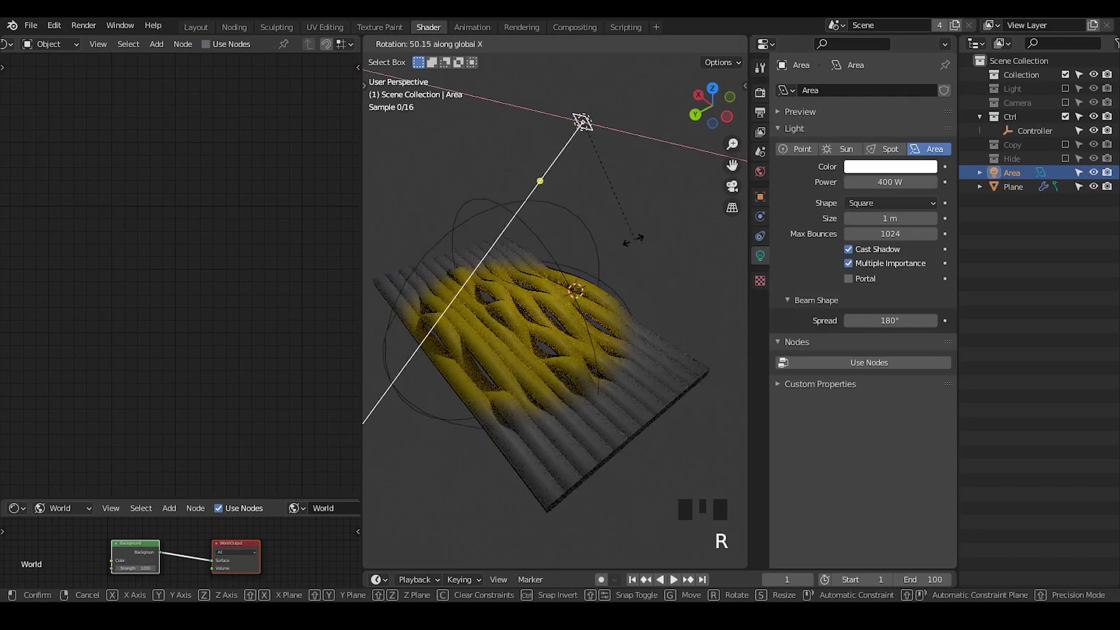
pyautogui.click(635, 246)
pyautogui.press('r')
pyautogui.click(613, 268)
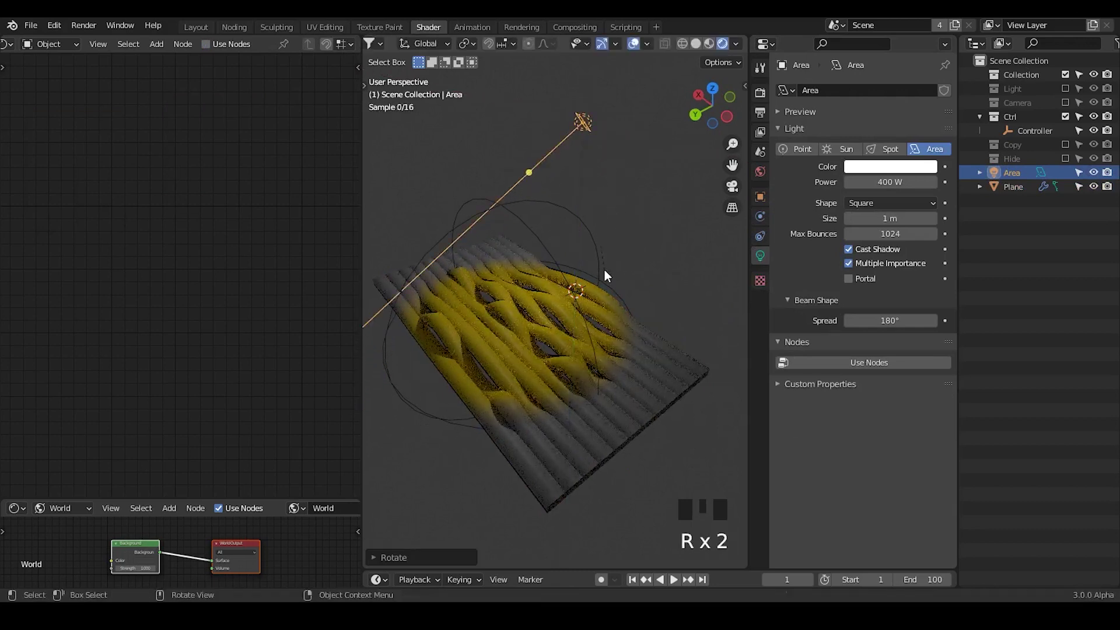
# Select the plane and set the Mix node's Color1 to a bright, pale orange.
pyautogui.click(547, 354)
pyautogui.moveTo(547, 354); pyautogui.dragTo(578, 333, button='middle')
pyautogui.click(232, 181)
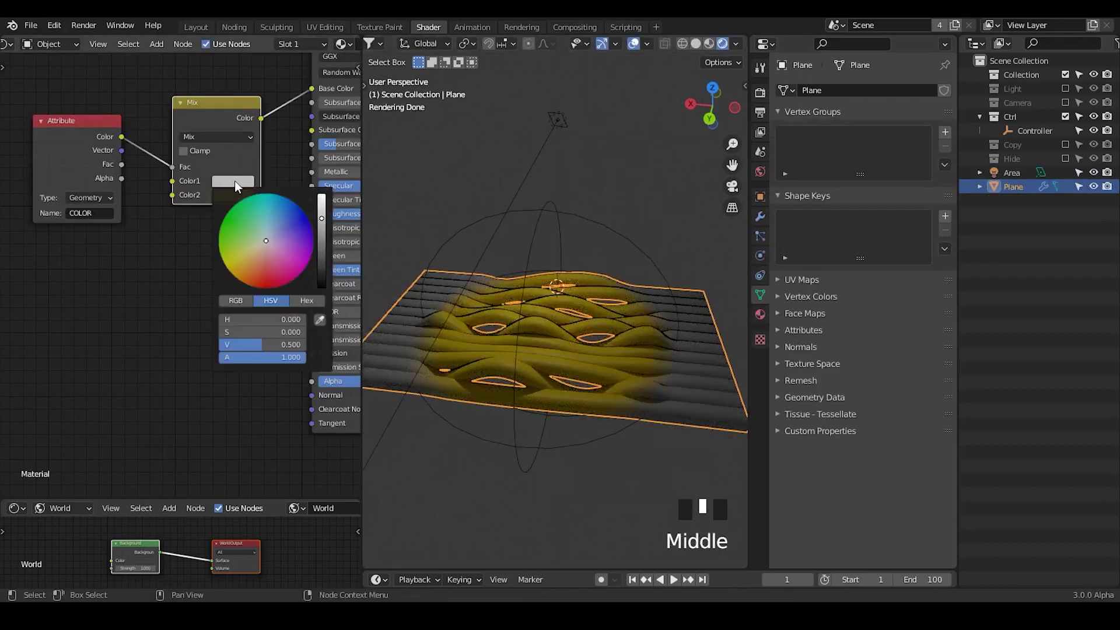
pyautogui.moveTo(278, 233); pyautogui.dragTo(249, 261)
pyautogui.moveTo(321, 218); pyautogui.dragTo(322, 196)
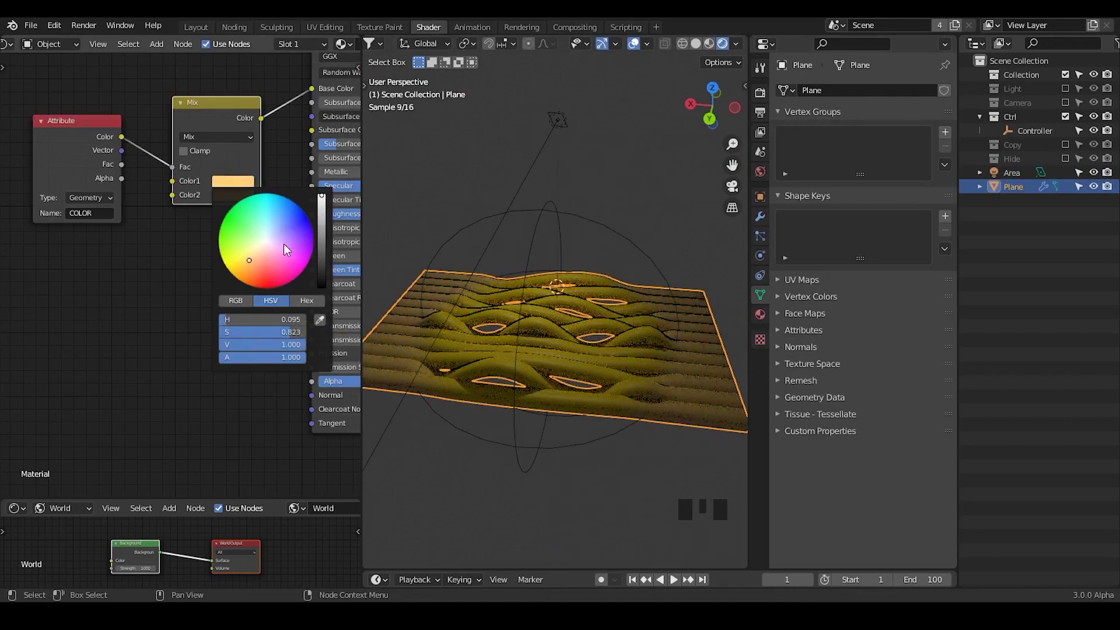
pyautogui.moveTo(272, 251); pyautogui.dragTo(254, 264)
pyautogui.click(220, 33)
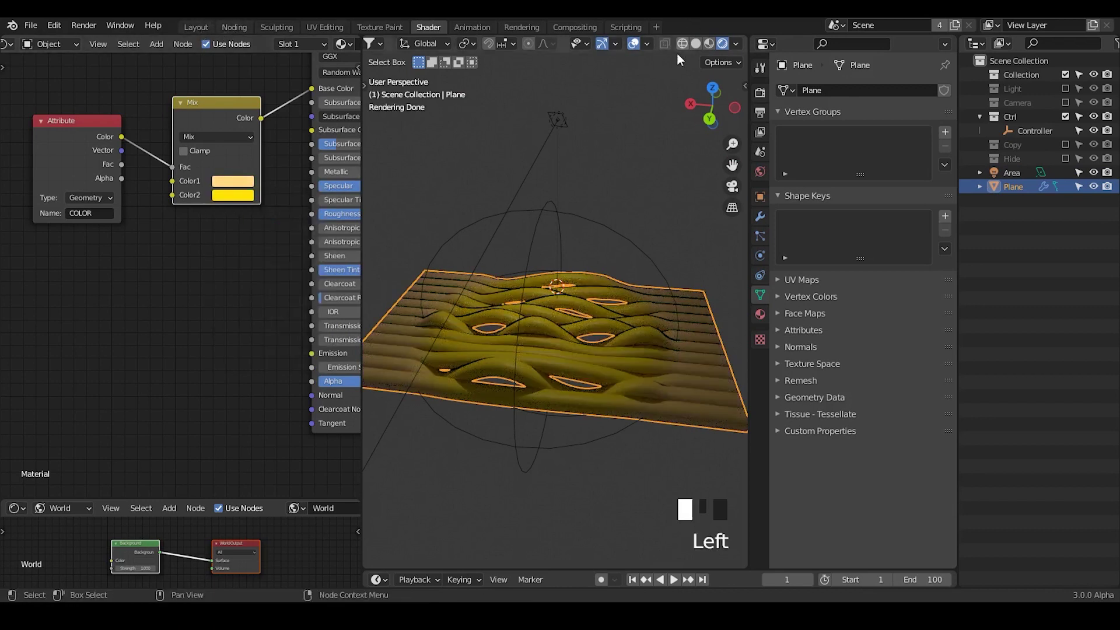
# Switch the render engine to Eevee and move the Mix node slightly upward.
pyautogui.click(760, 93)
pyautogui.click(887, 90)
pyautogui.click(875, 109)
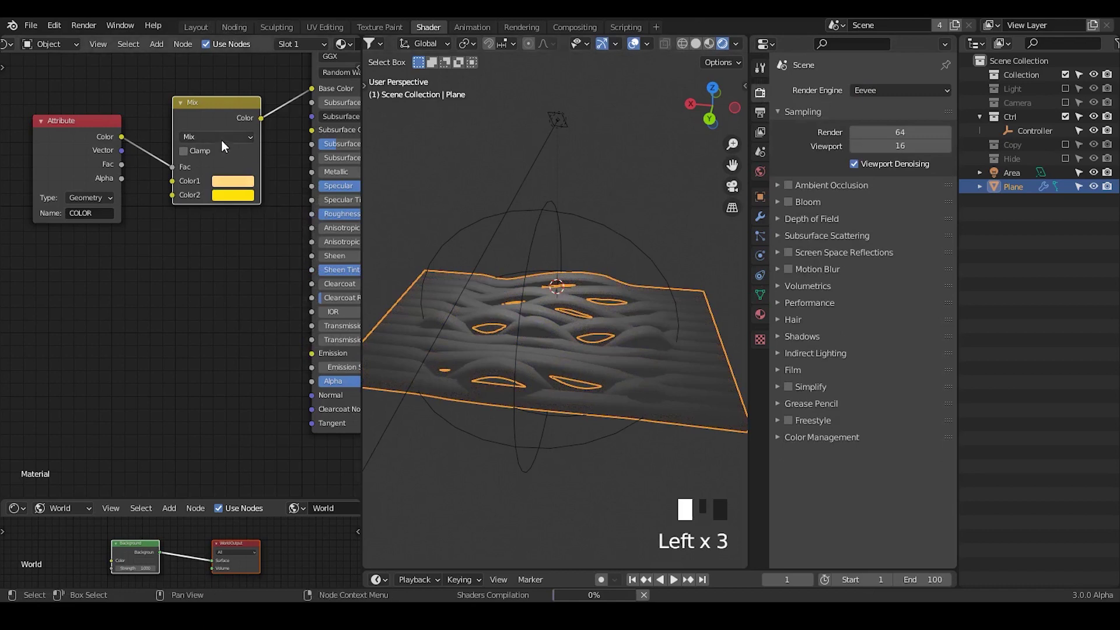
pyautogui.moveTo(210, 124); pyautogui.dragTo(205, 112)
pyautogui.click(559, 162)
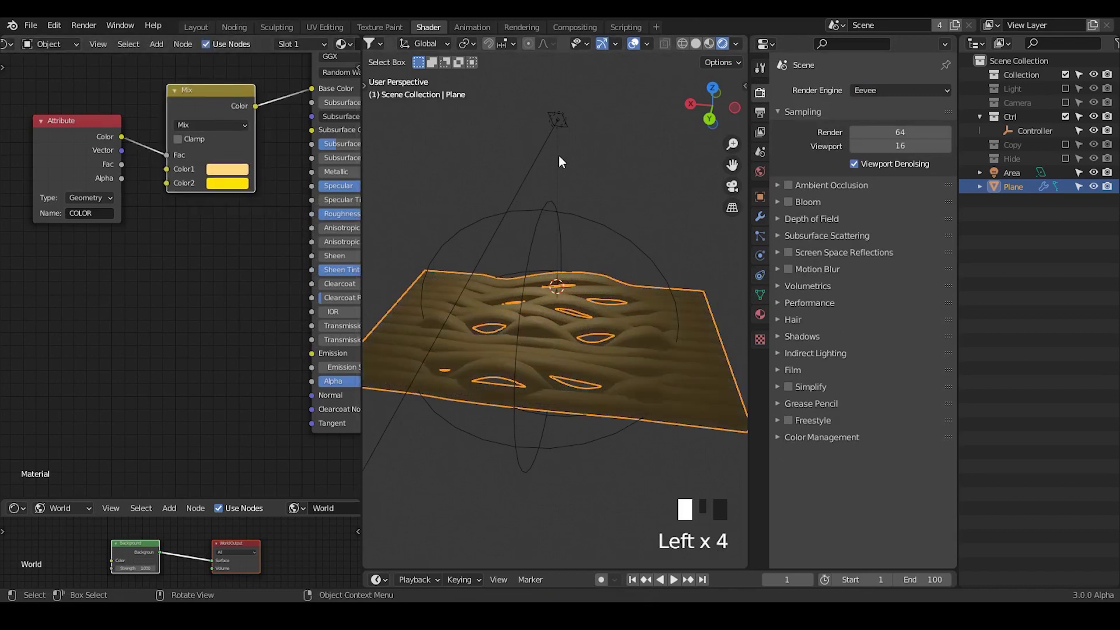